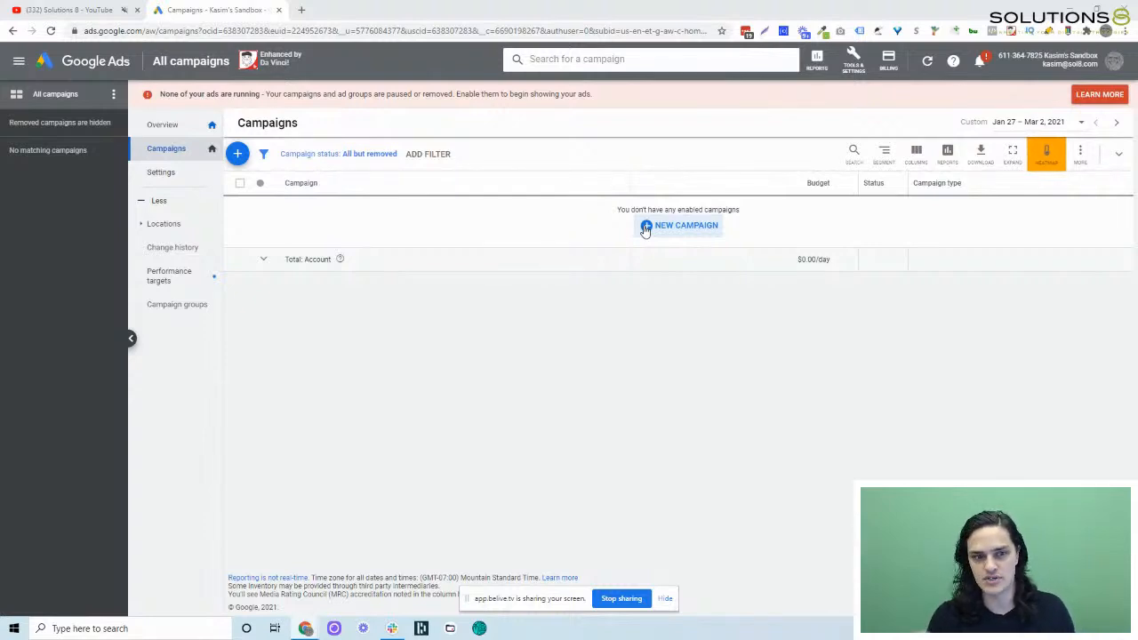
Switch to the Solutions 8 YouTube channel and search its videos for "utm"
left_click(70, 10)
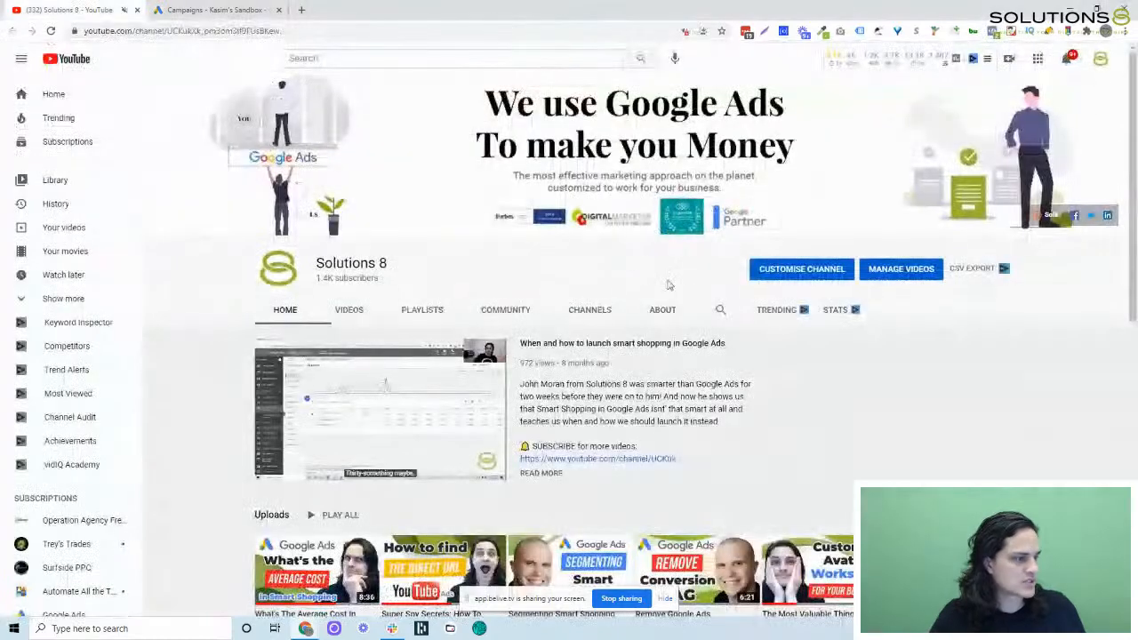
left_click(721, 310)
type("ul")
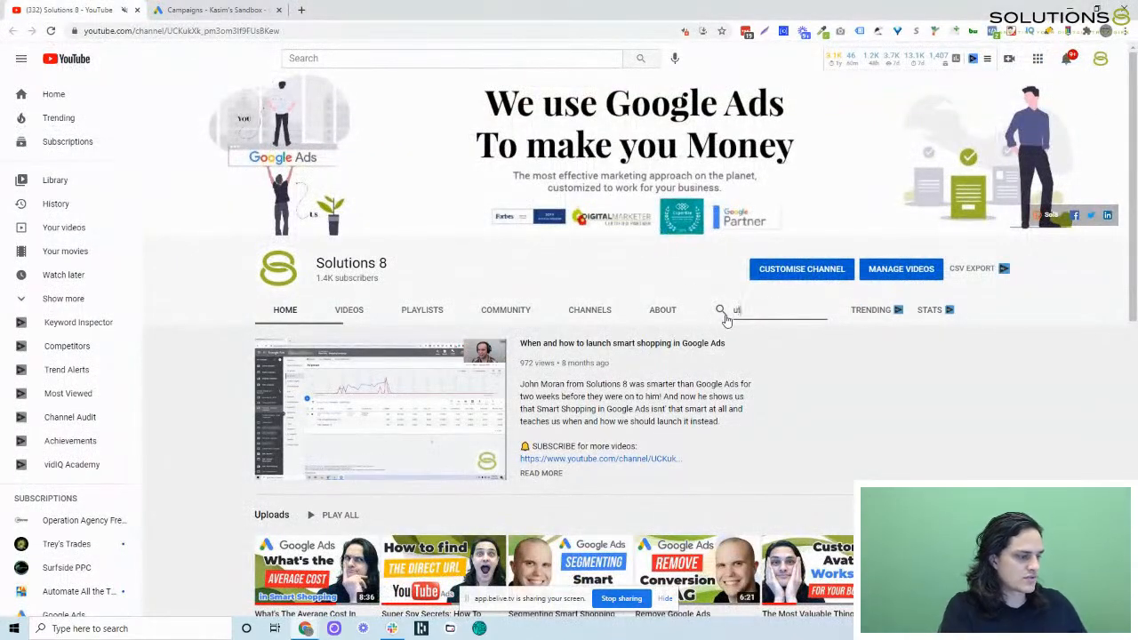
type("m")
key("Return")
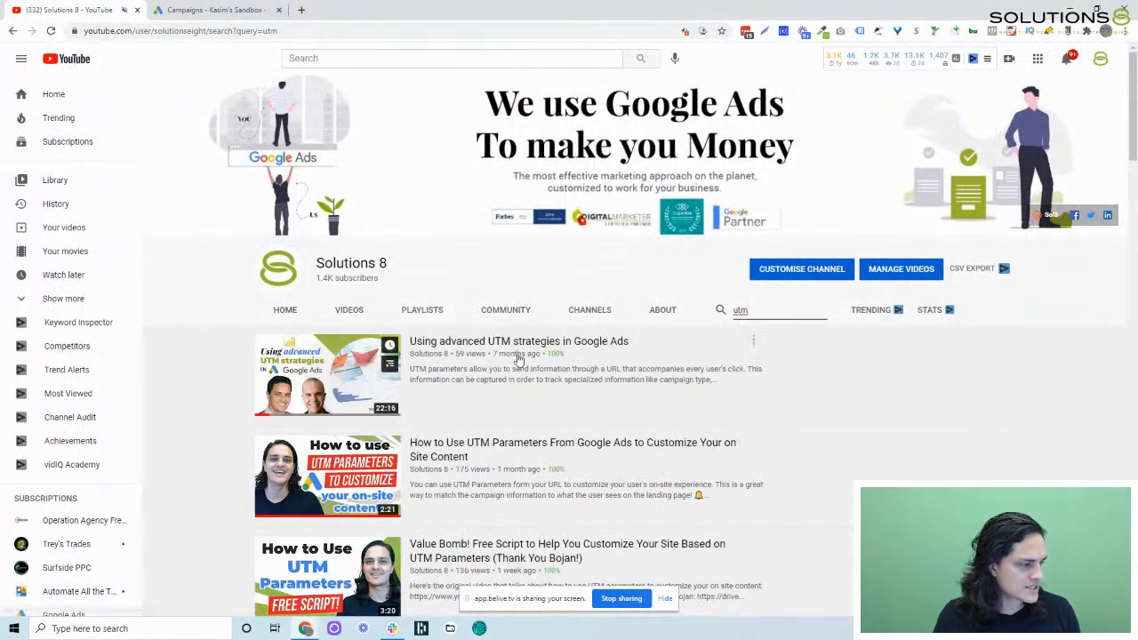
scroll(183, 385, "down", 2)
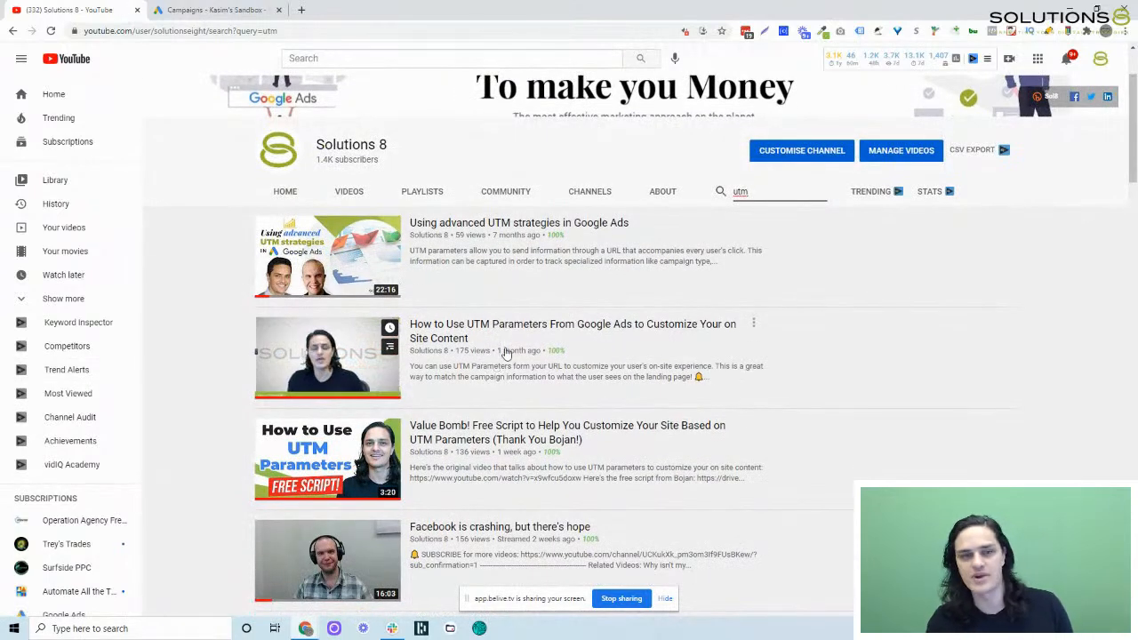
Switch to Google Ads and start a new campaign without a goal's guidance, choosing Search as the campaign type
left_click(196, 8)
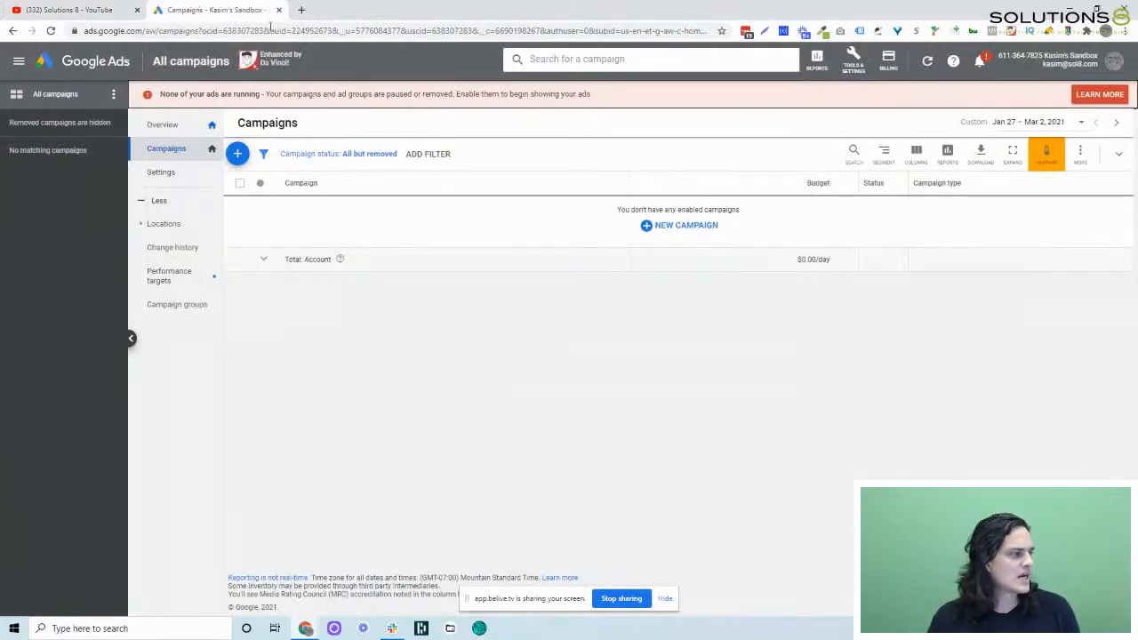
left_click(662, 235)
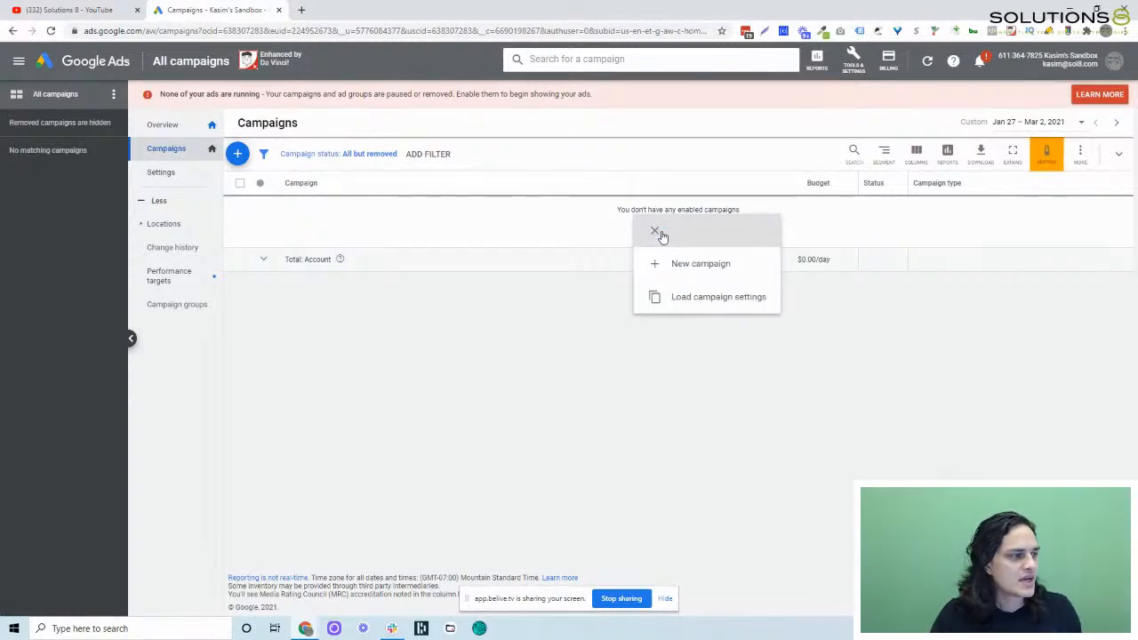
left_click(702, 277)
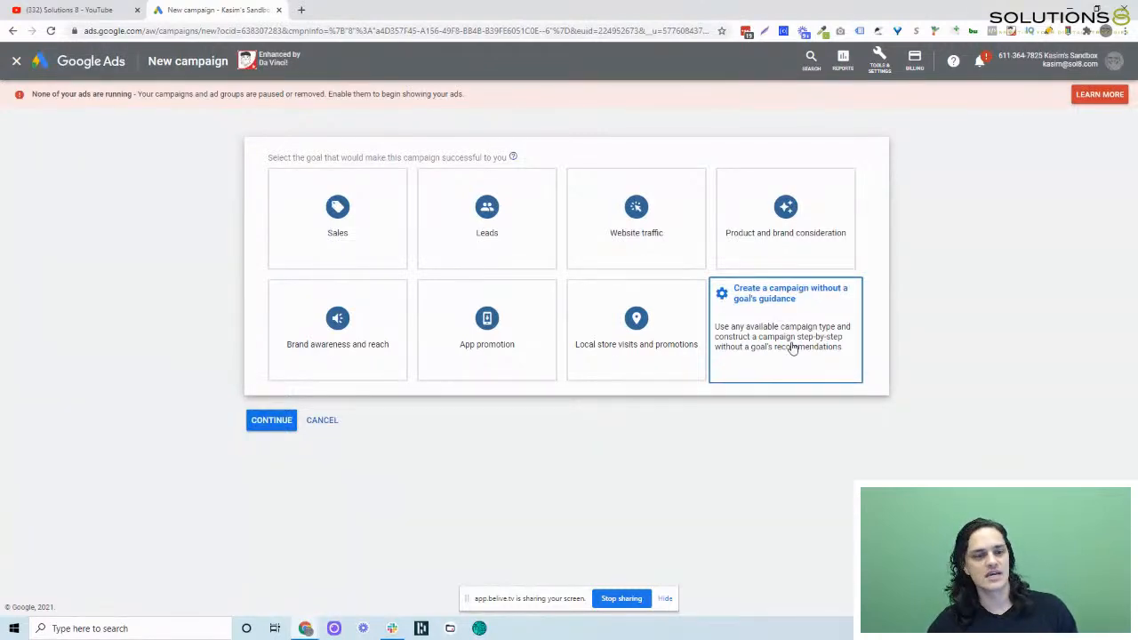
left_click(792, 349)
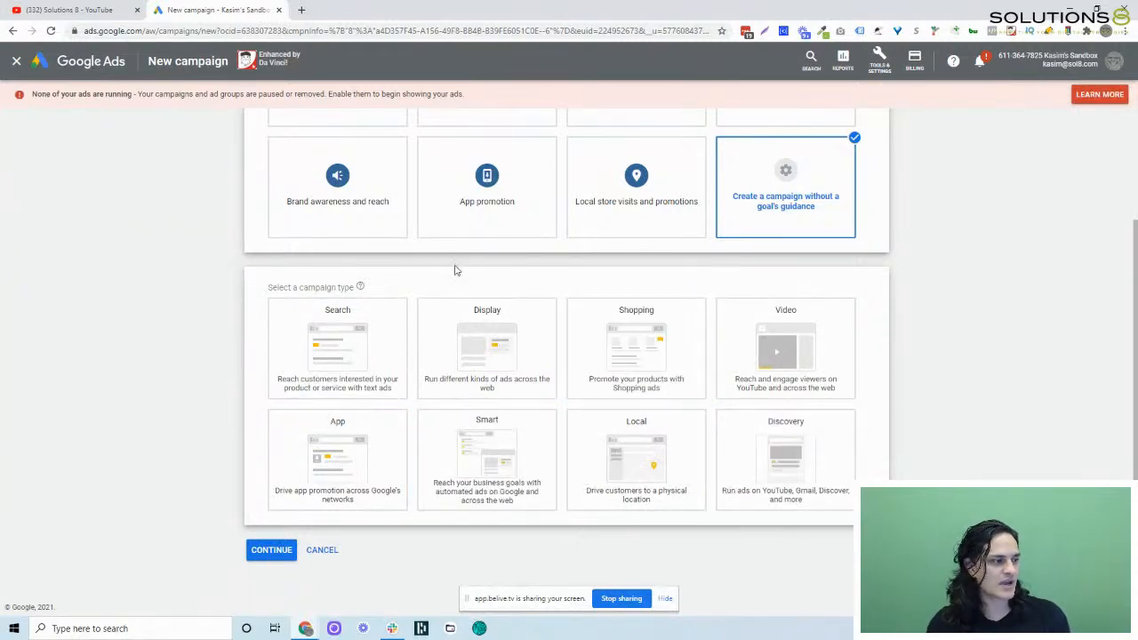
left_click(320, 339)
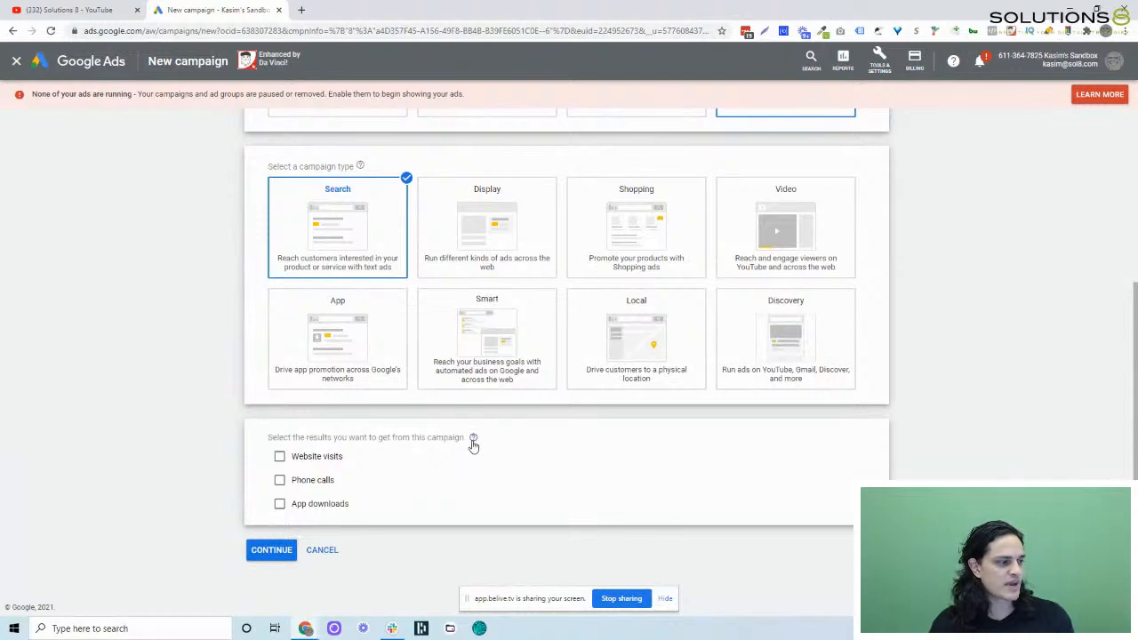
Read the help text on desired campaign results and continue to the campaign settings without selecting any result
mouse_move(473, 444)
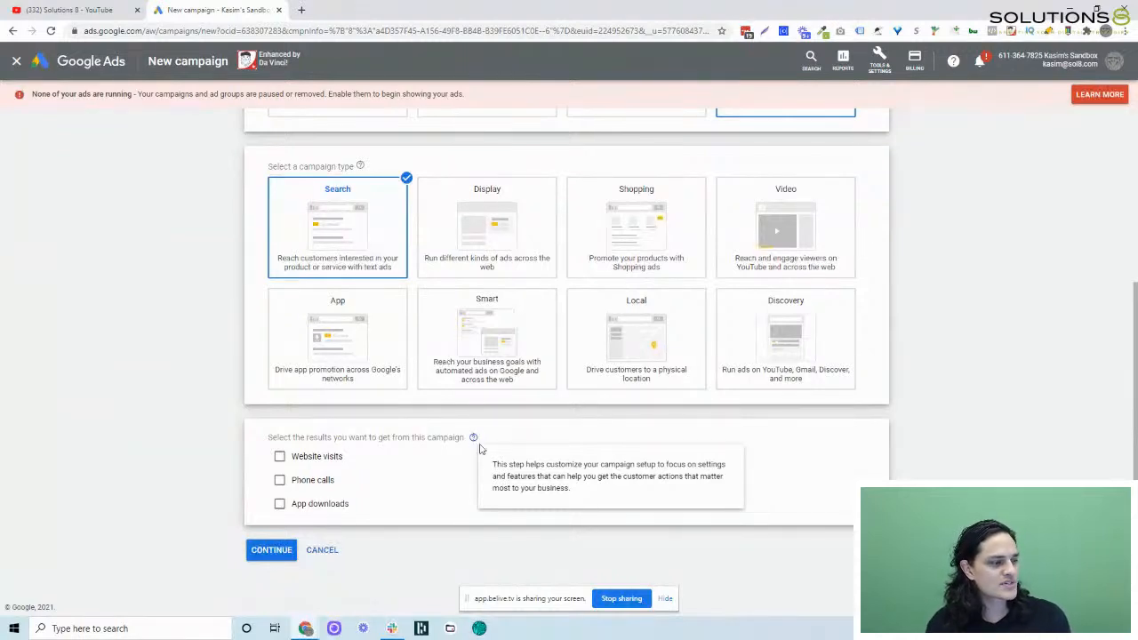
left_click_drag(499, 475, 574, 495)
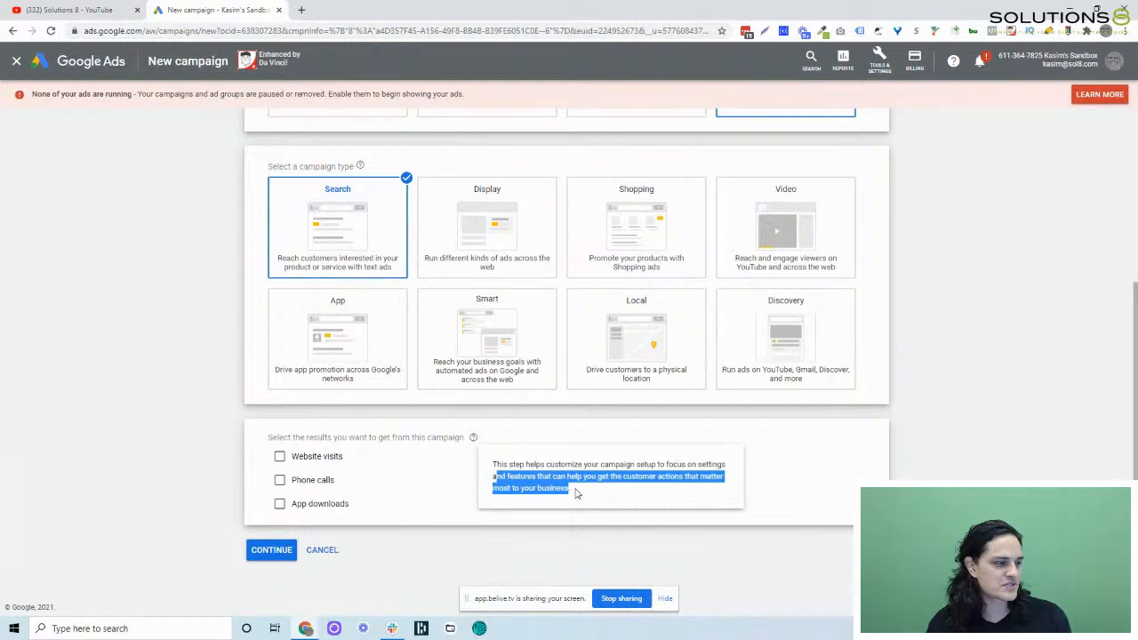
left_click(640, 495)
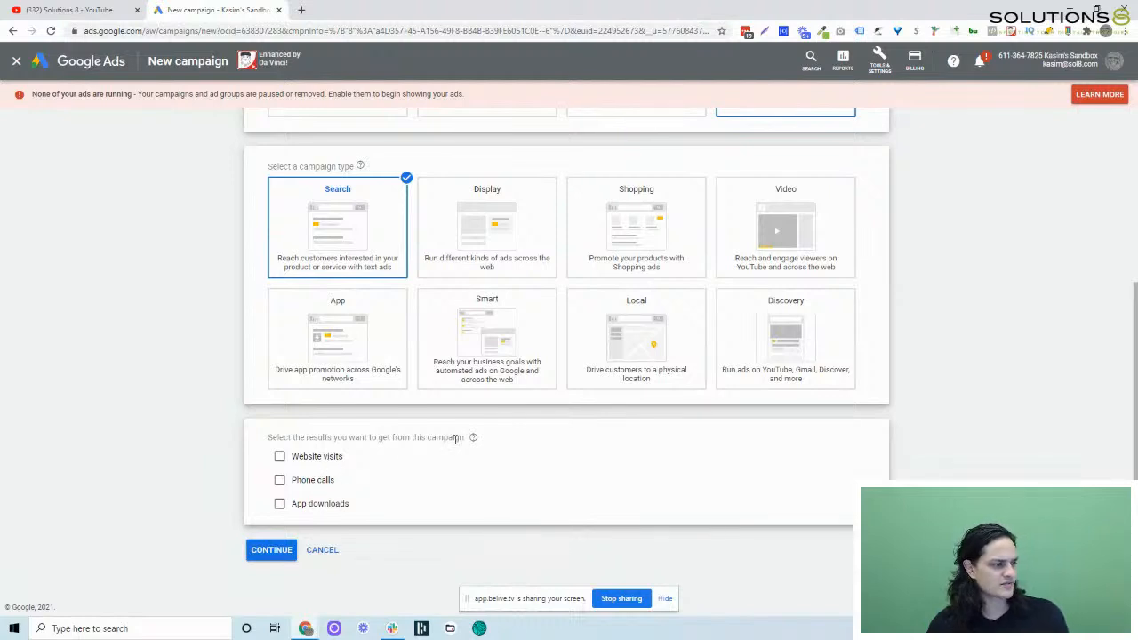
left_click(272, 553)
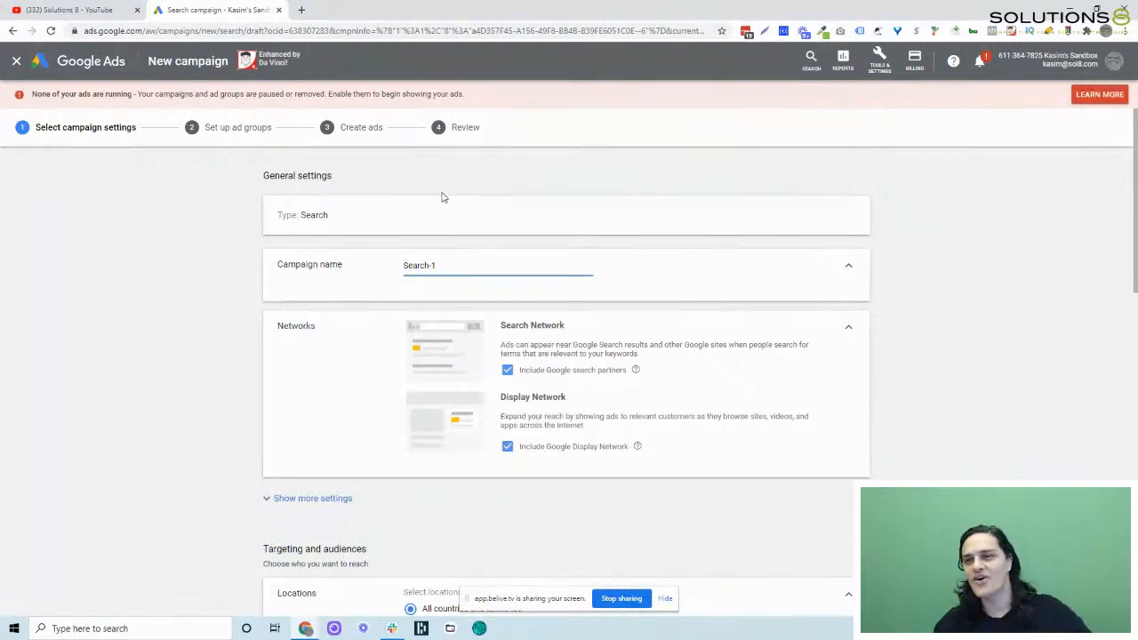
Name the campaign "General Campaign: Dental Implants"
double_click(456, 265)
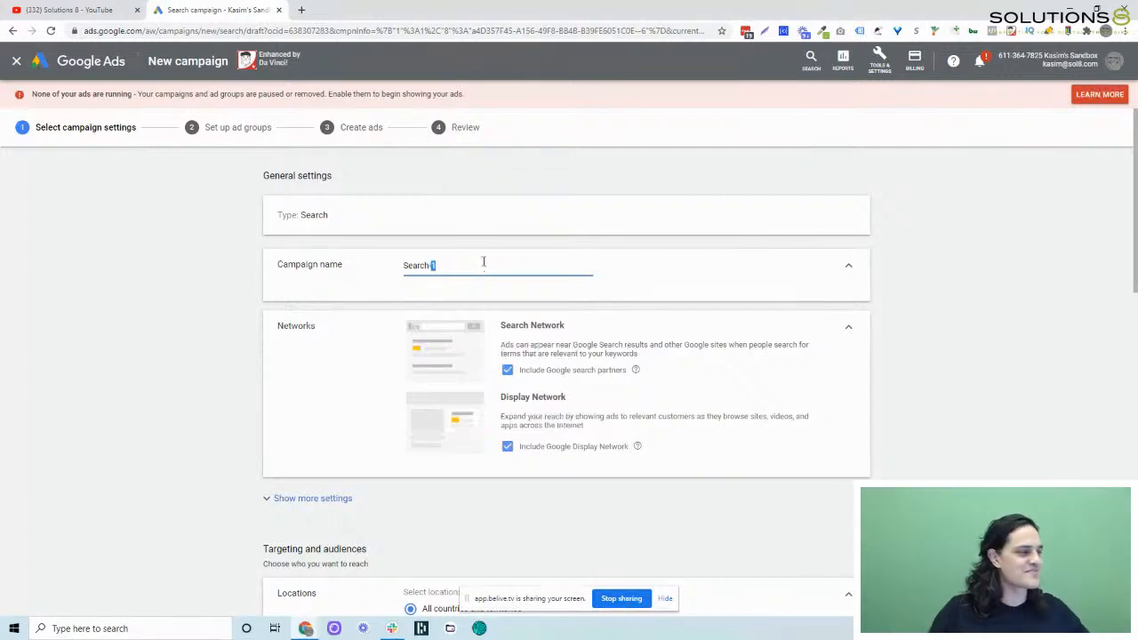
triple_click(484, 265)
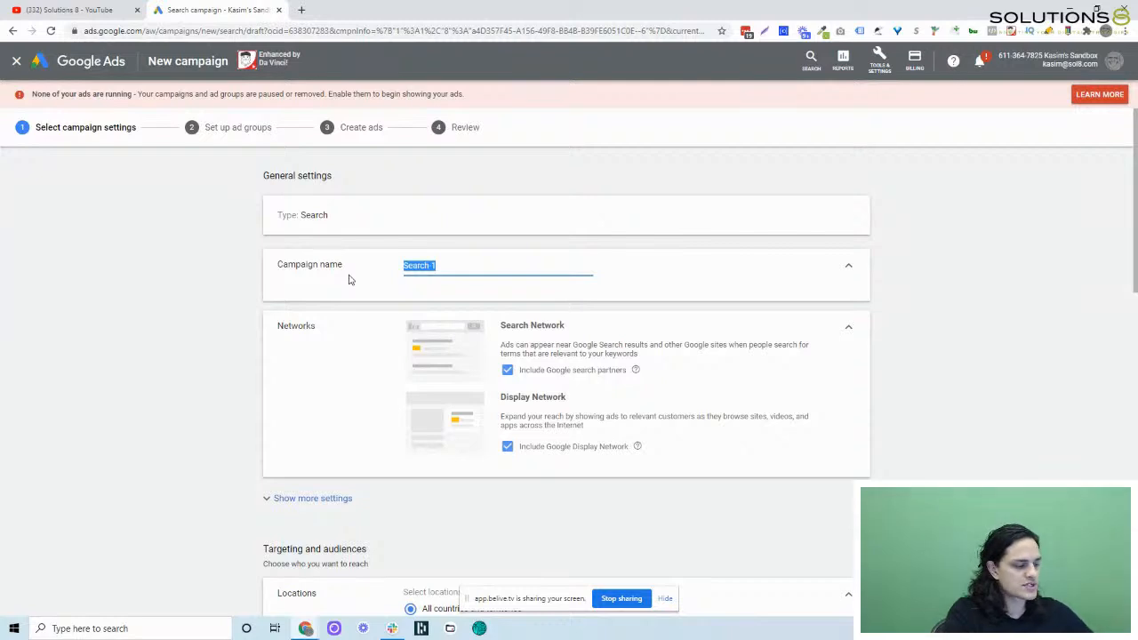
type("General ")
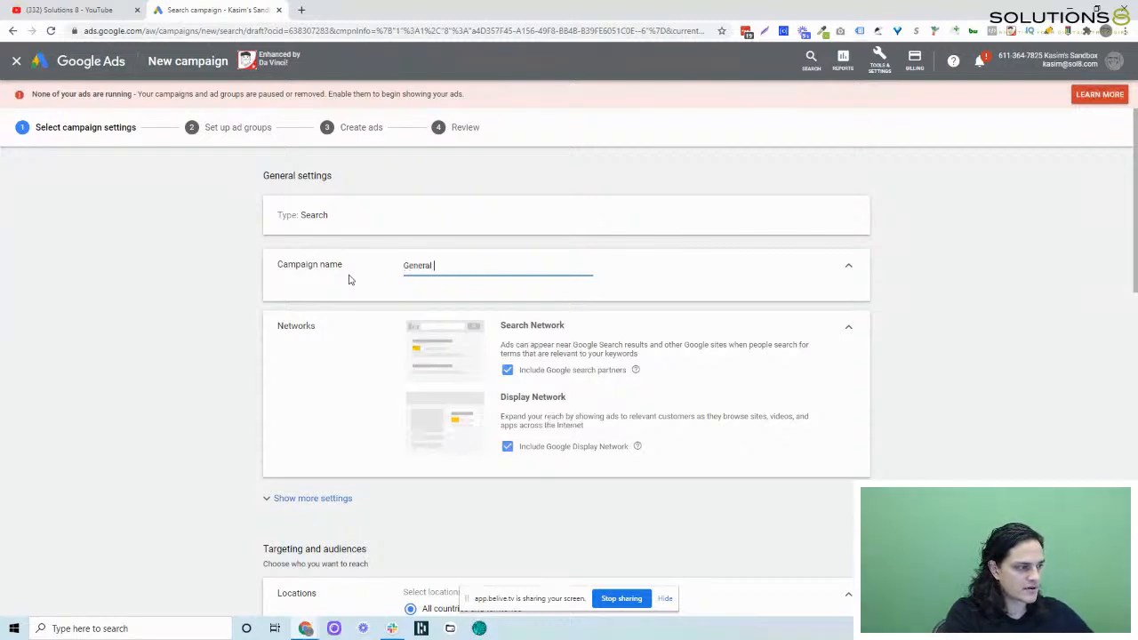
type("Campaign: ")
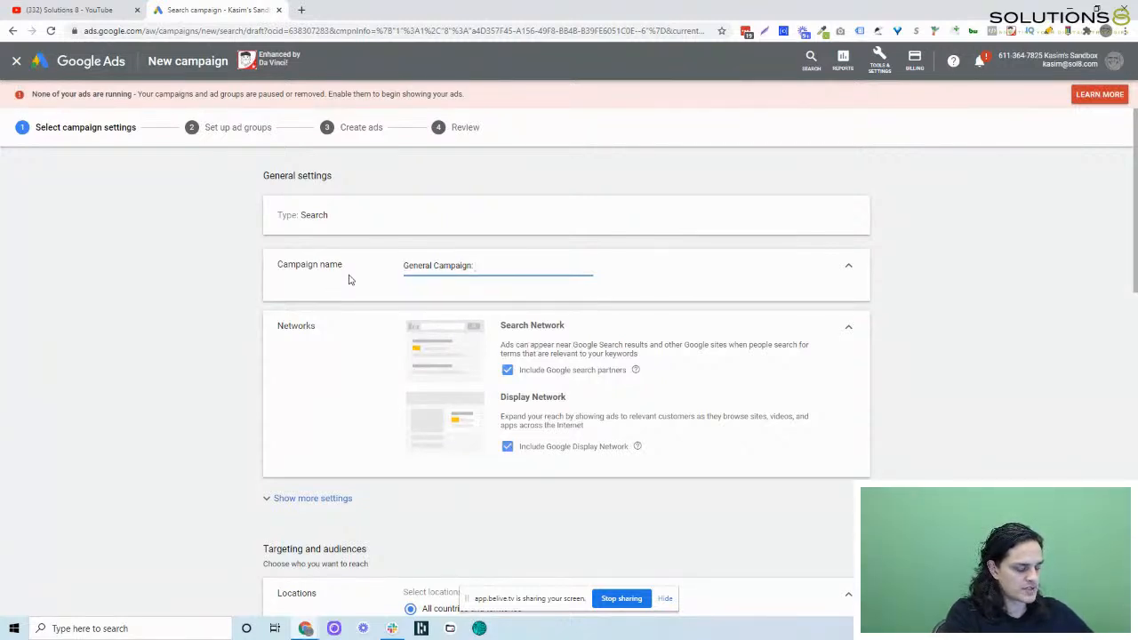
type("Den")
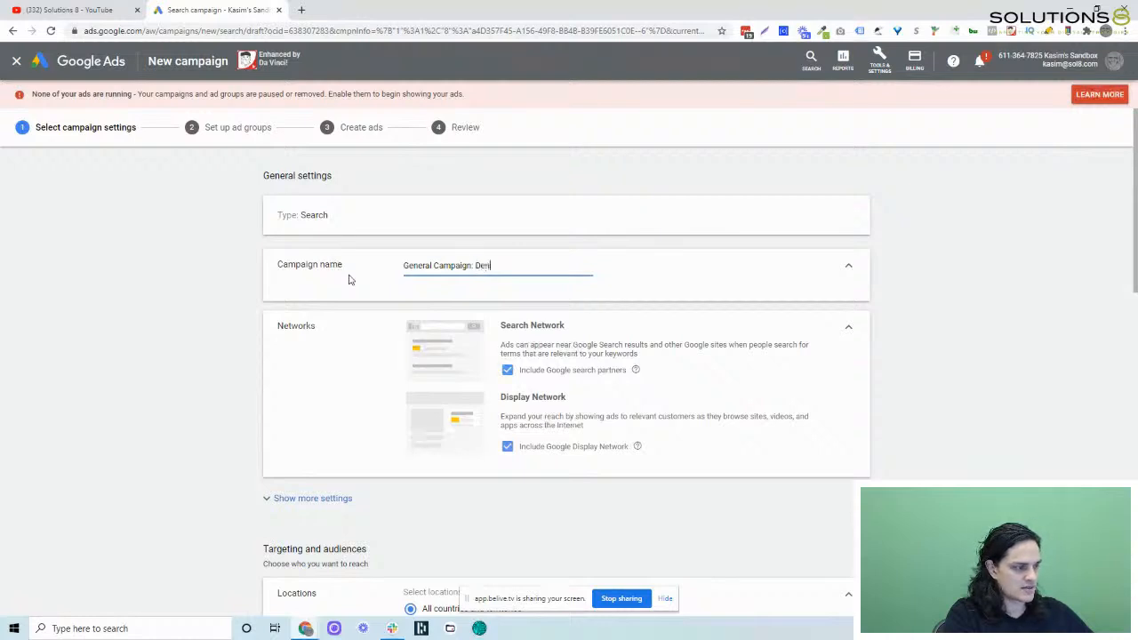
type("tal Implants")
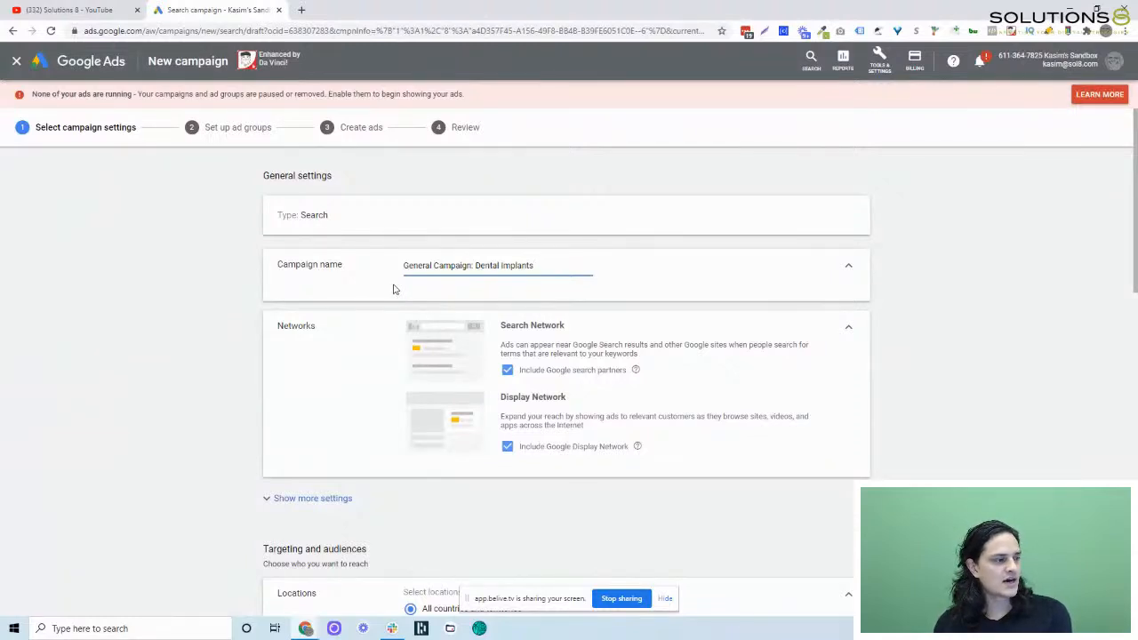
Remove the colon from the campaign name so it reads "General Campaign Dental Implants"
scroll(395, 289, "down", 1)
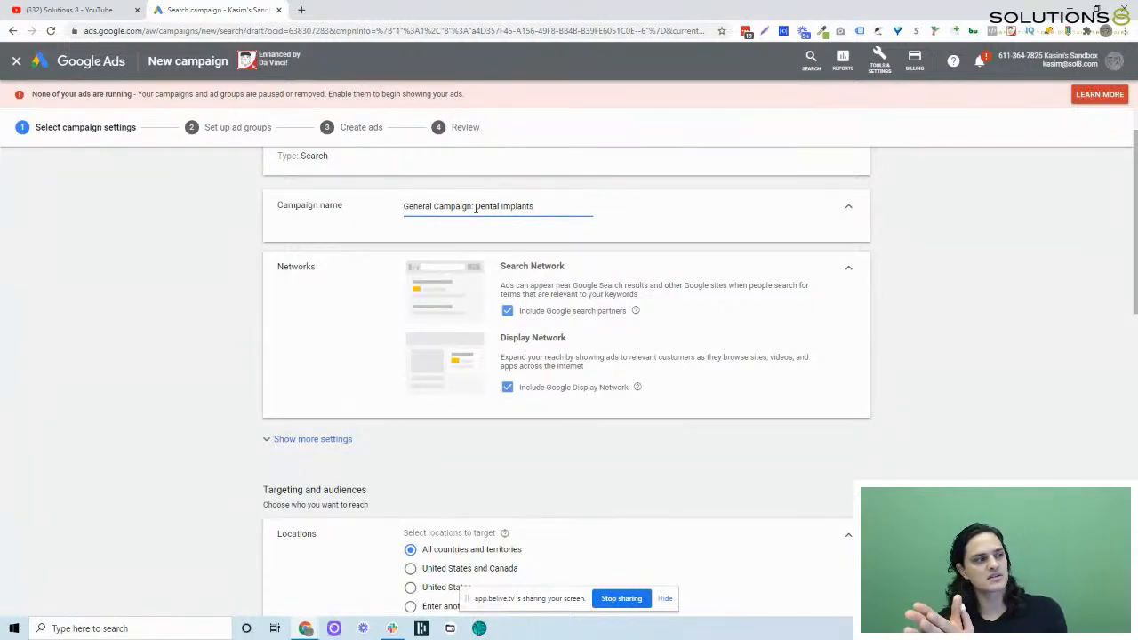
left_click_drag(476, 206, 542, 205)
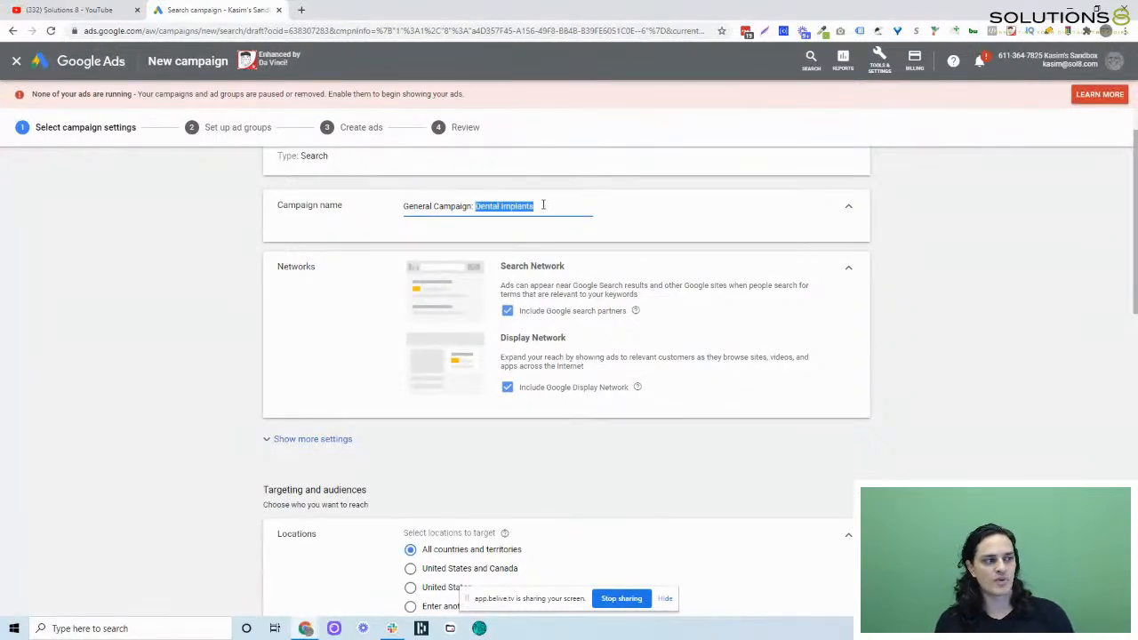
left_click(546, 204)
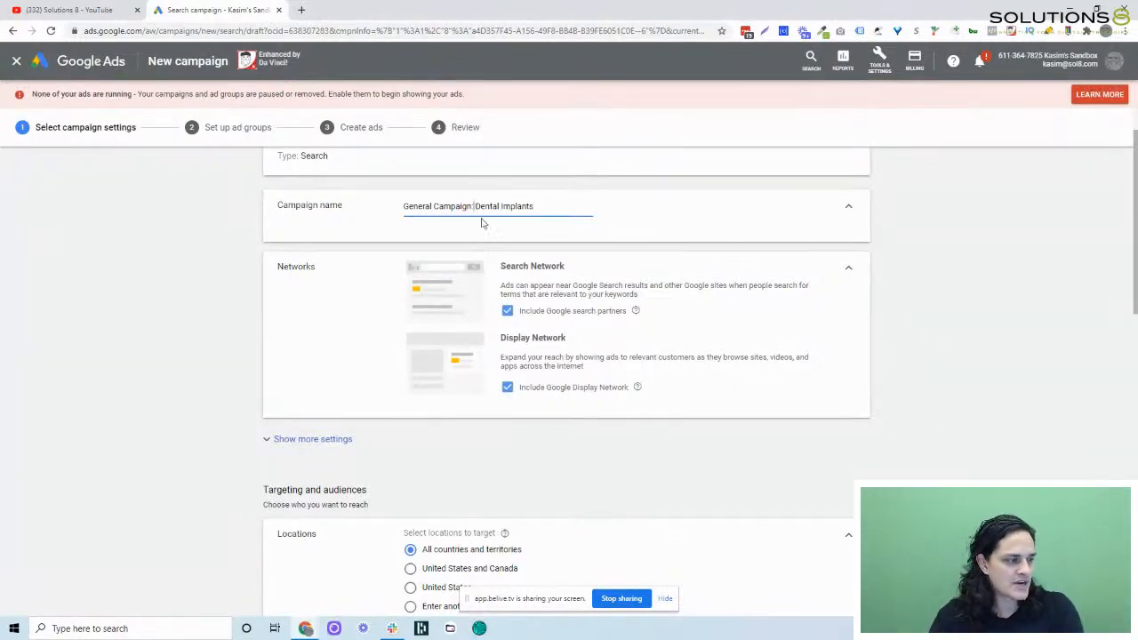
key("BackSpace")
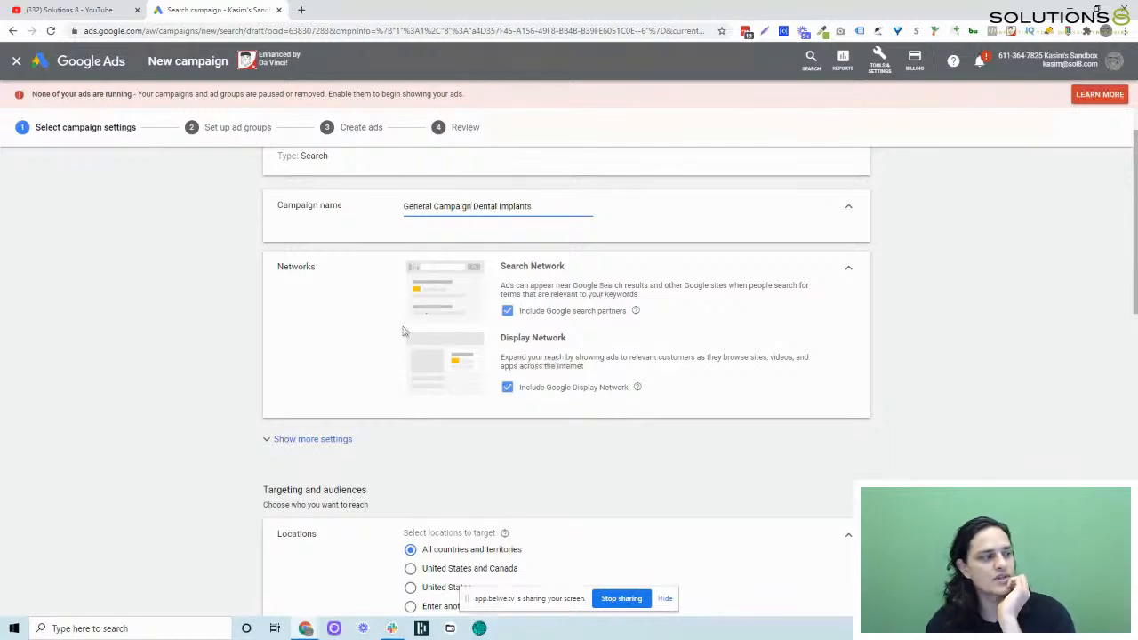
left_click(376, 293)
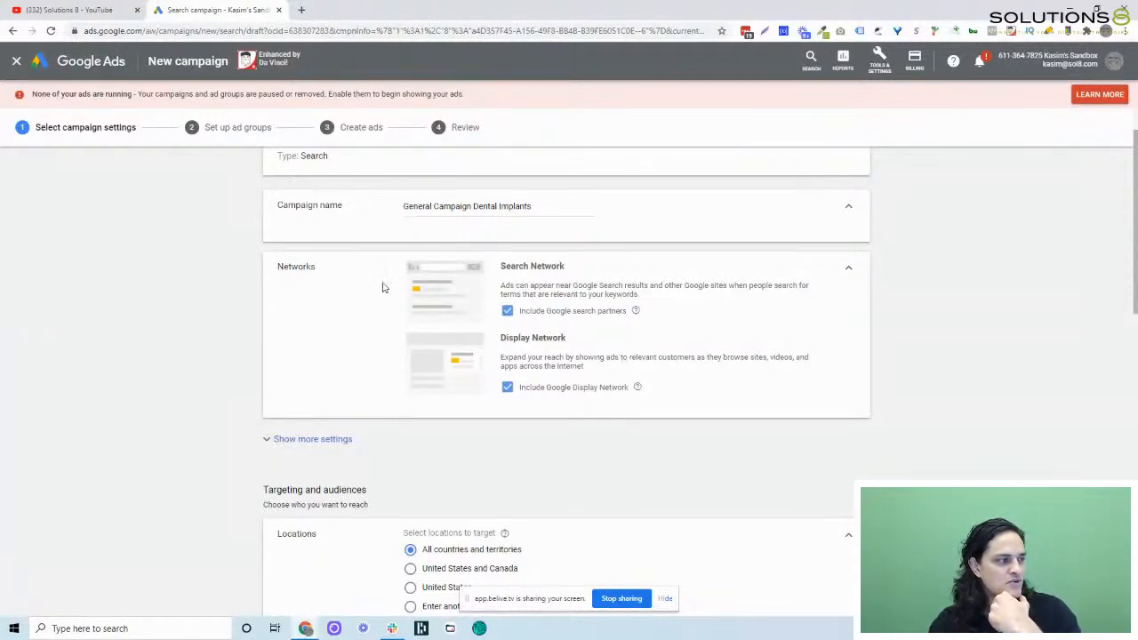
Exclude the Google Display Network from the campaign's networks
scroll(383, 287, "down", 1)
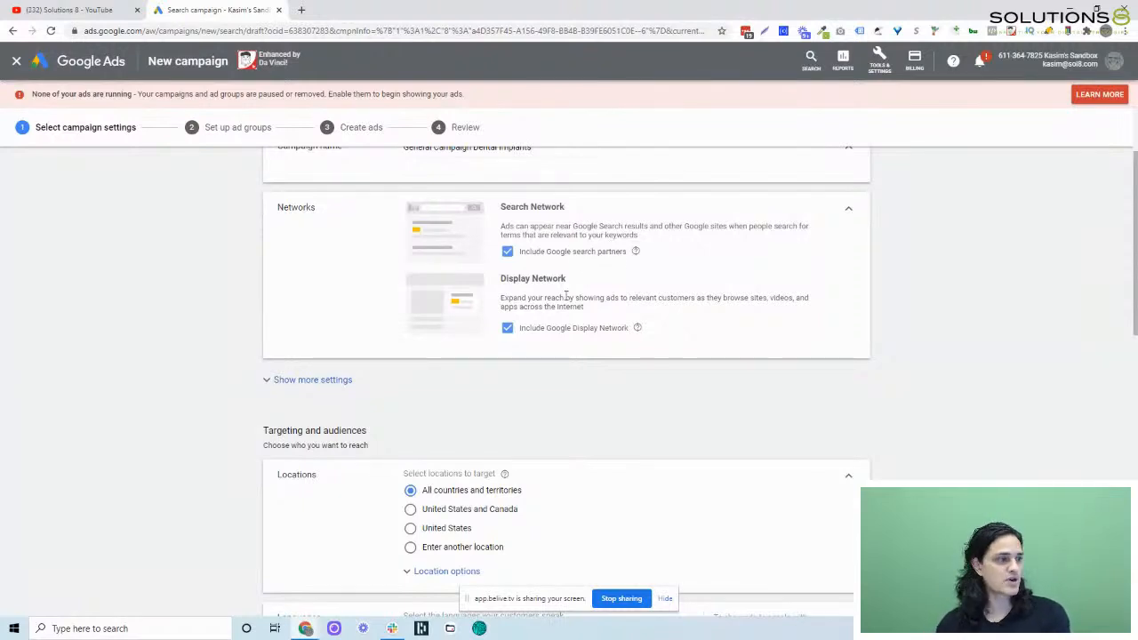
left_click(544, 330)
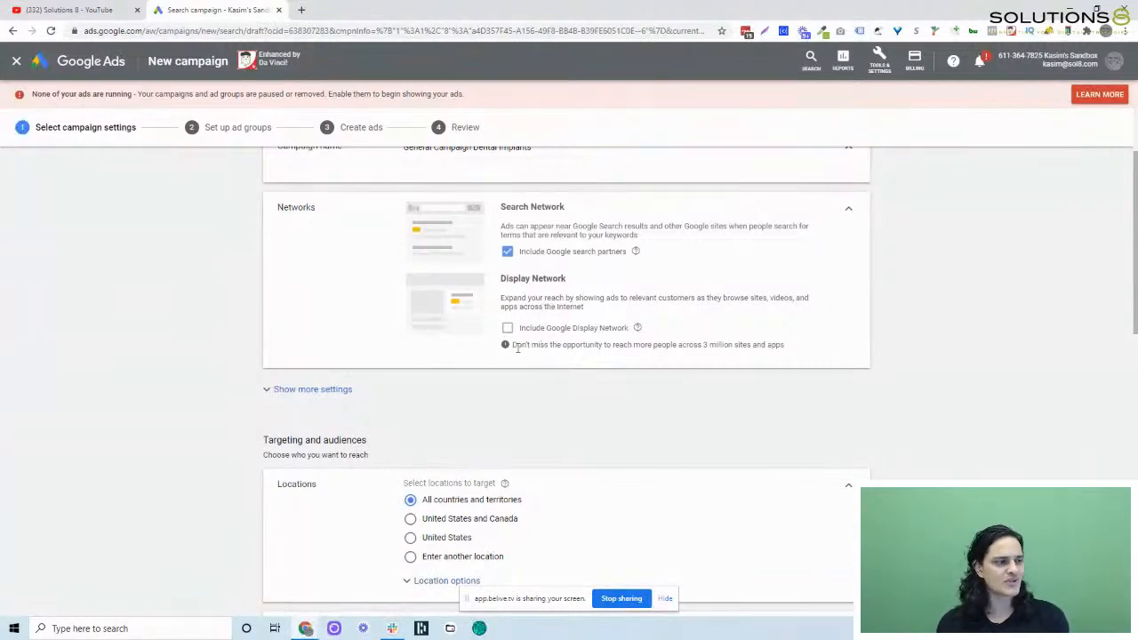
left_click_drag(513, 347, 788, 355)
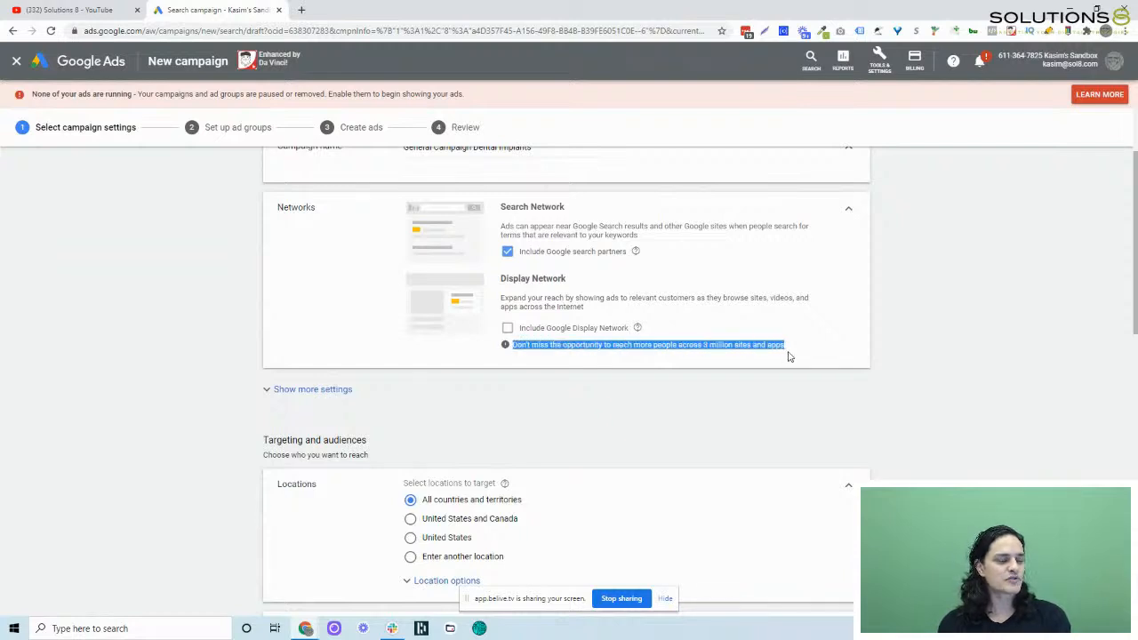
left_click(372, 310)
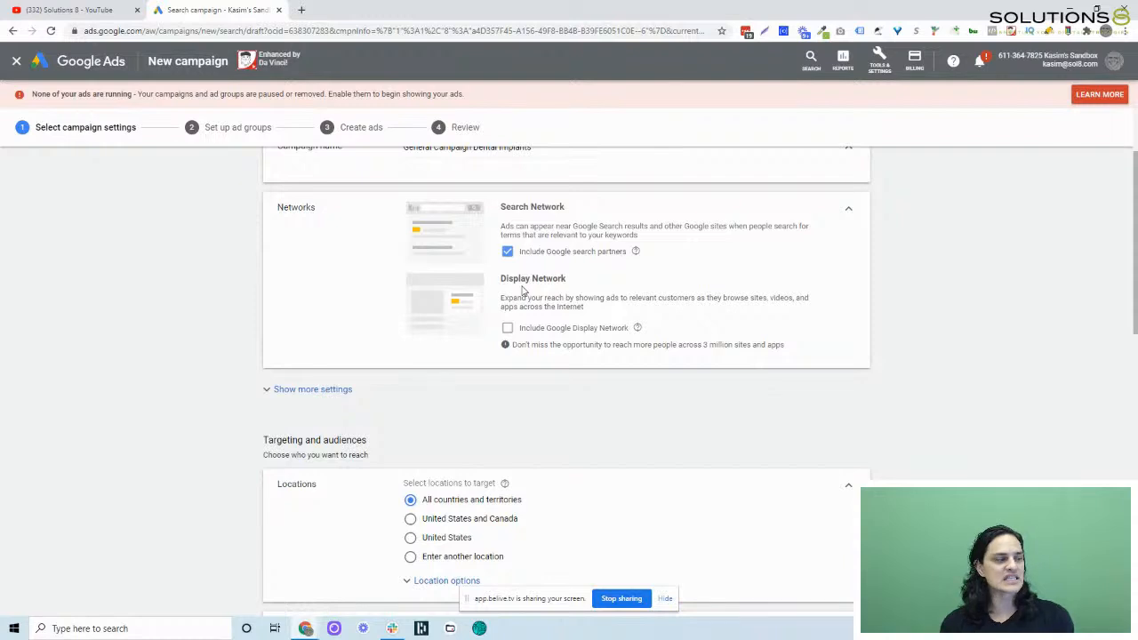
Expand the additional campaign settings and examine the campaign URL options, including the tracking template, leaving them blank
scroll(316, 278, "down", 1)
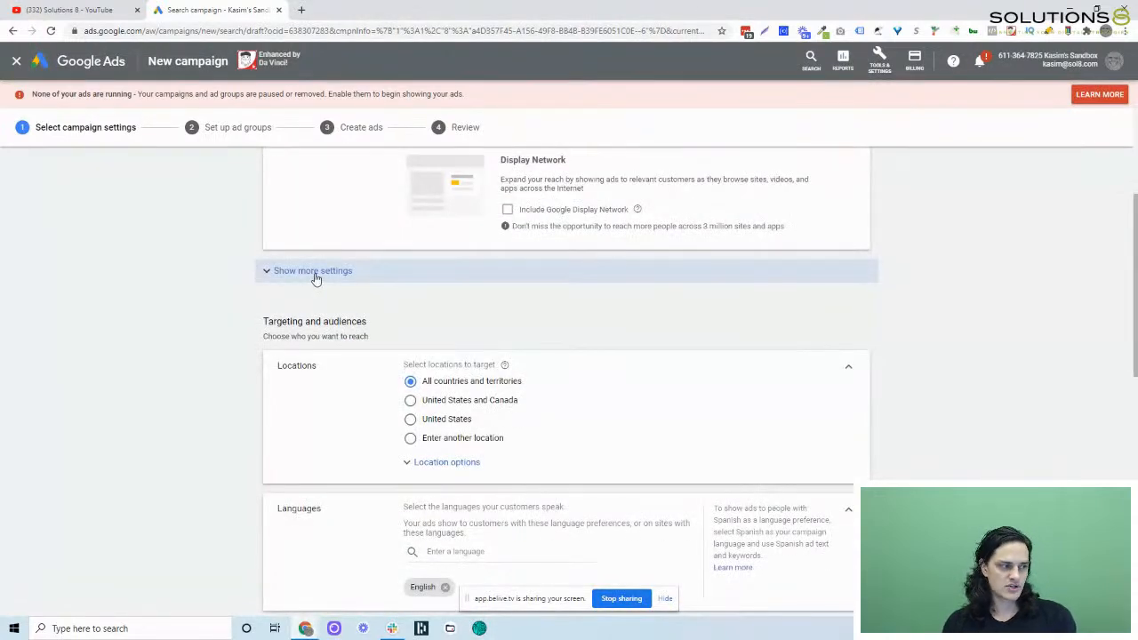
left_click(268, 275)
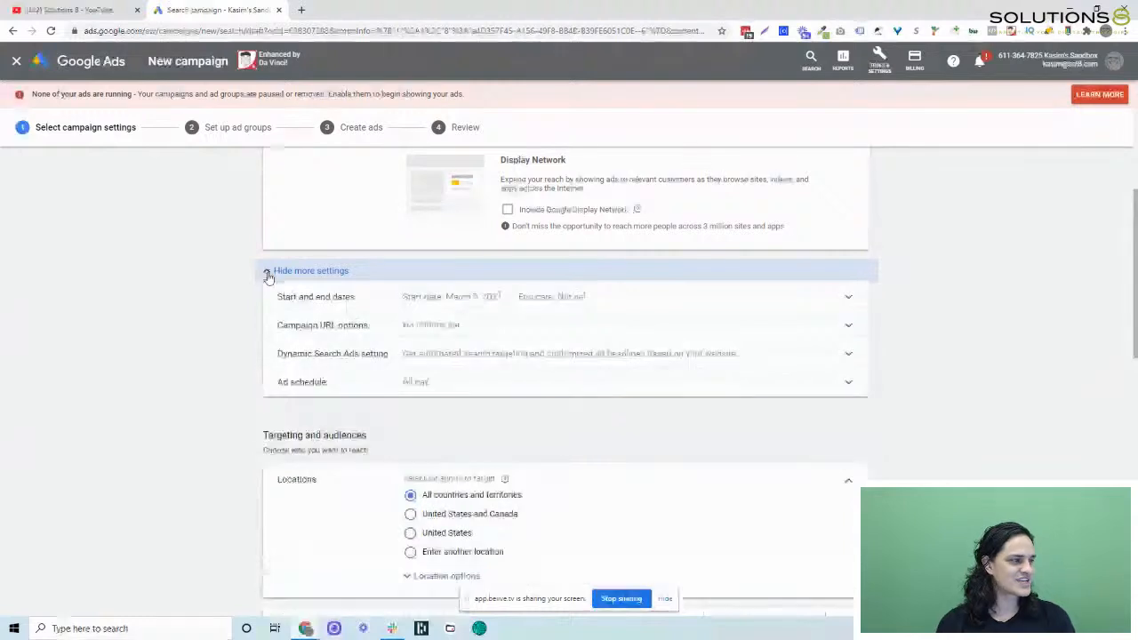
left_click(643, 326)
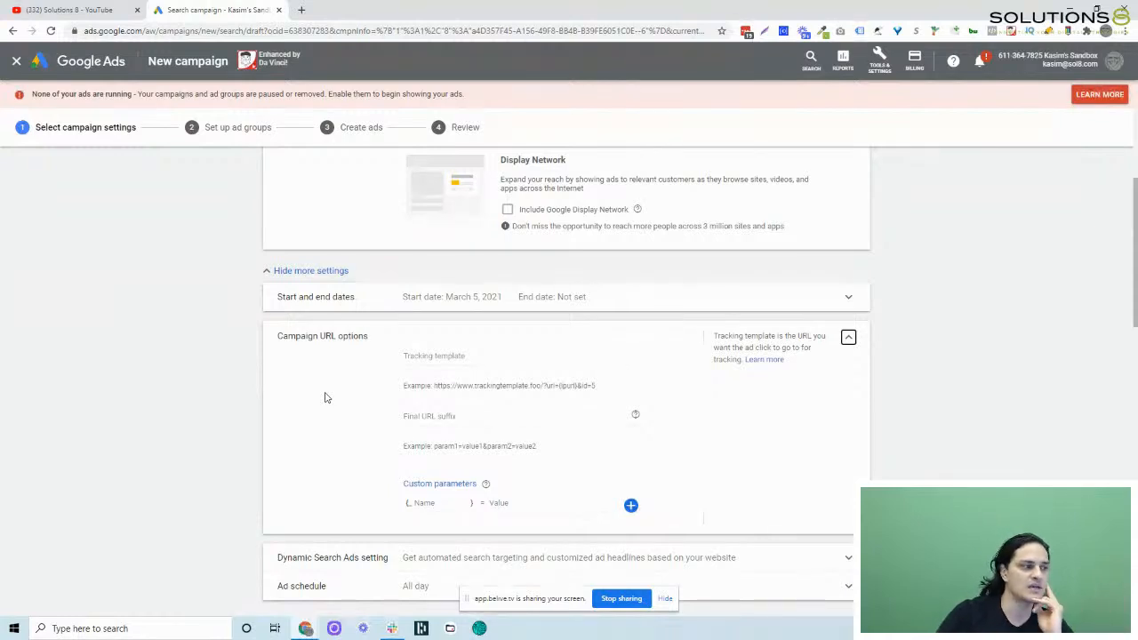
left_click(445, 359)
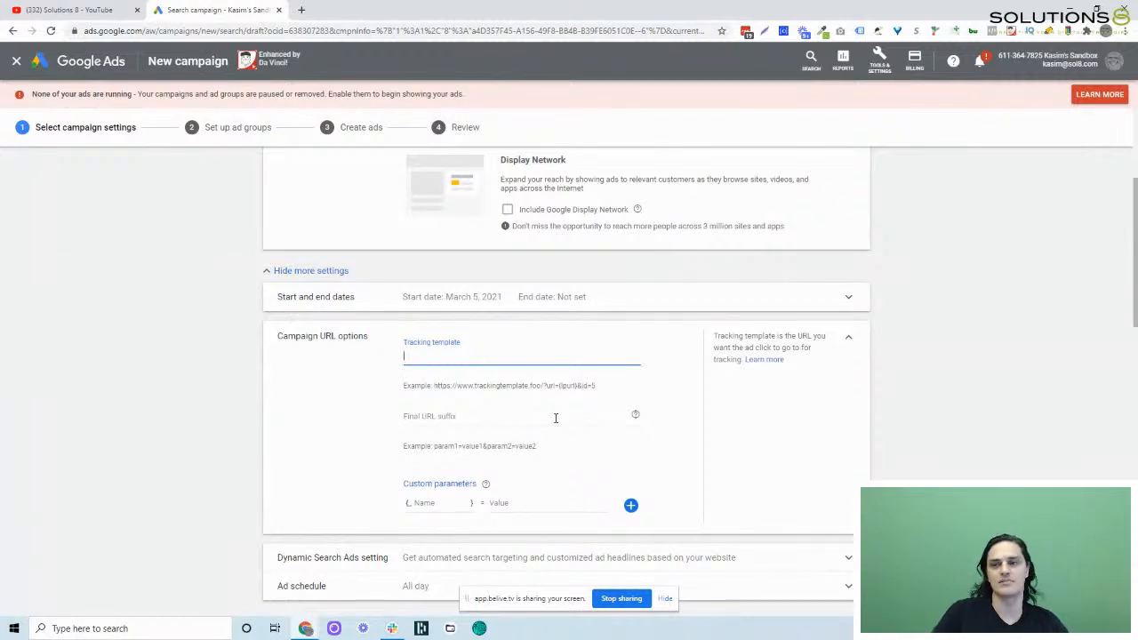
left_click(847, 344)
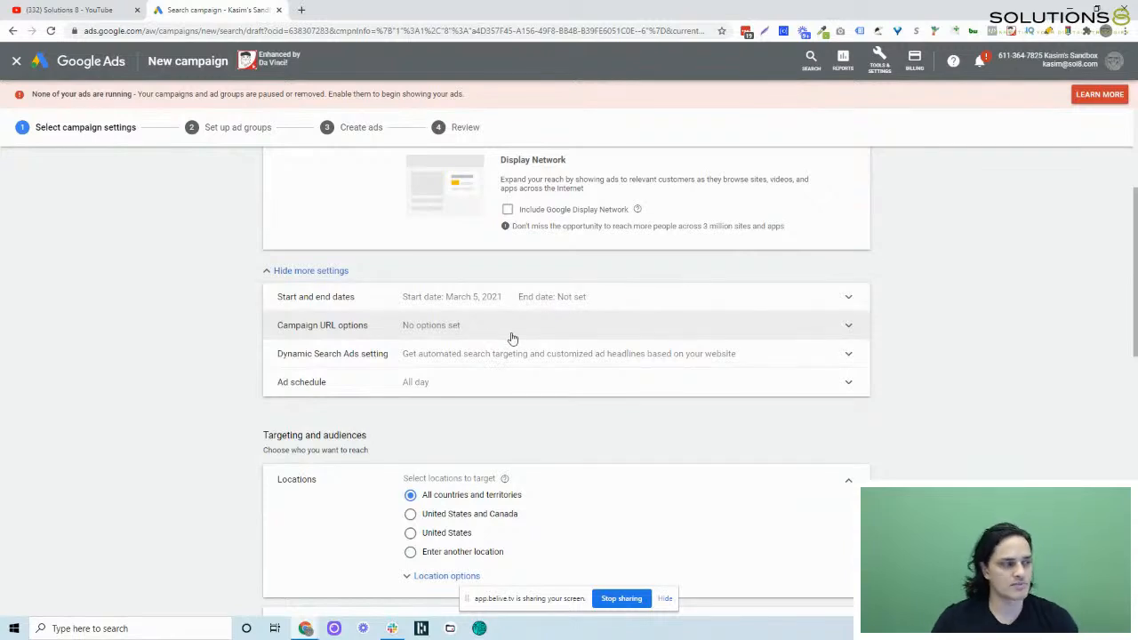
Examine the Dynamic Search Ads setting, collapse it, and open the ad schedule
left_click(439, 356)
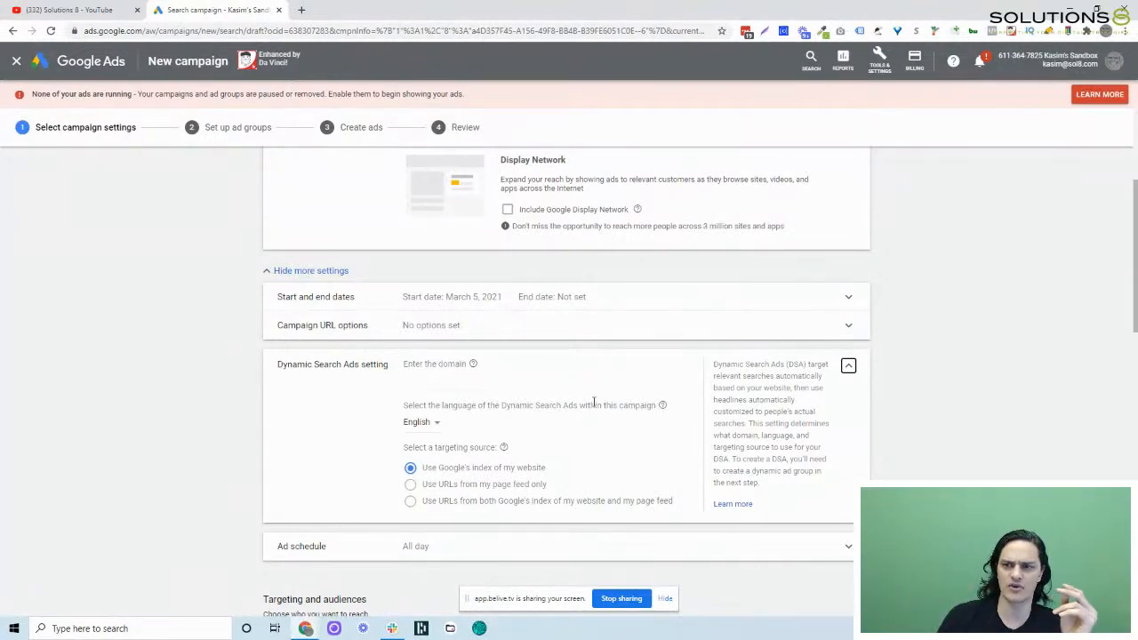
left_click(845, 368)
left_click(752, 391)
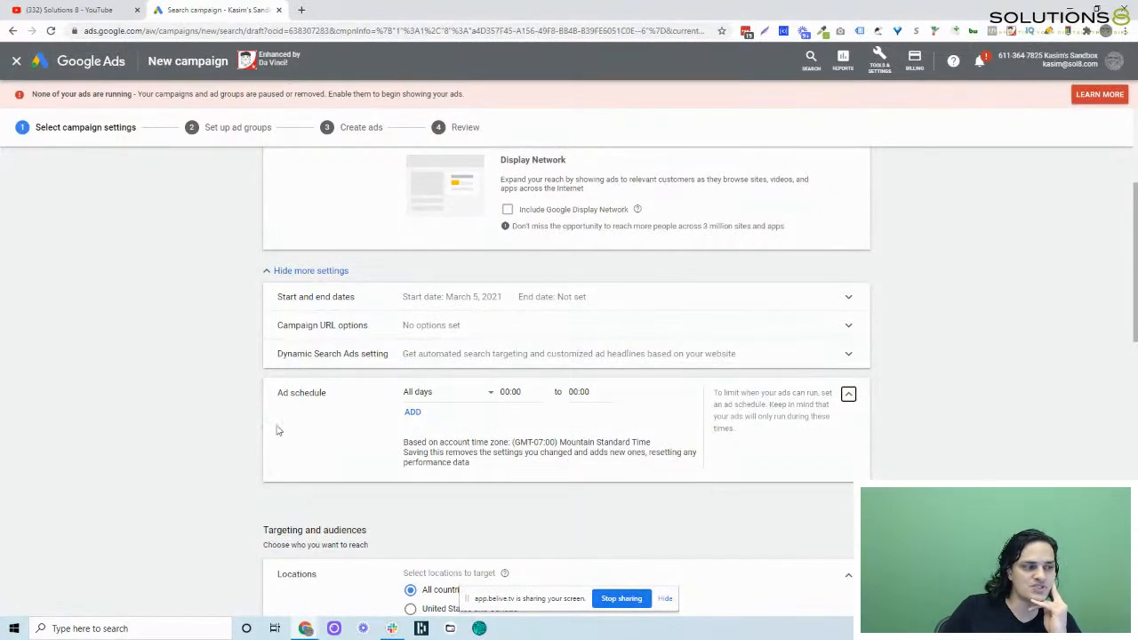
Collapse the ad schedule and target the state of Arizona, United States, as a custom campaign location
left_click(849, 395)
scroll(204, 246, "down", 4)
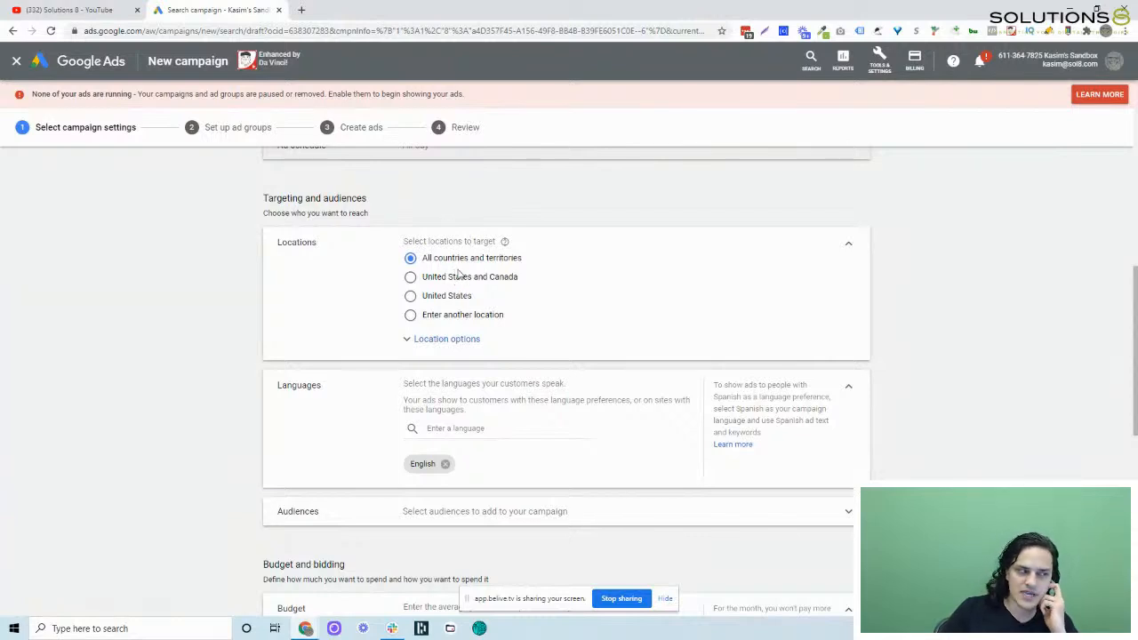
left_click(456, 316)
left_click(471, 343)
type("ARizona")
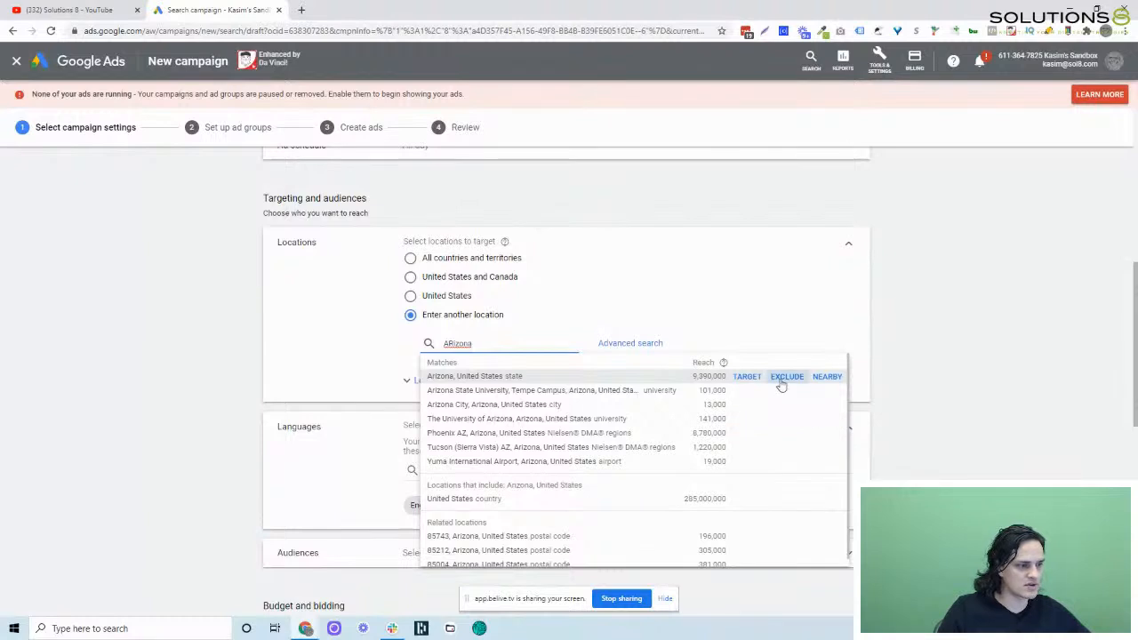
left_click(751, 377)
Exclude the city of Scottsdale, Arizona, from the campaign's locations and remove that exclusion again
left_click(503, 391)
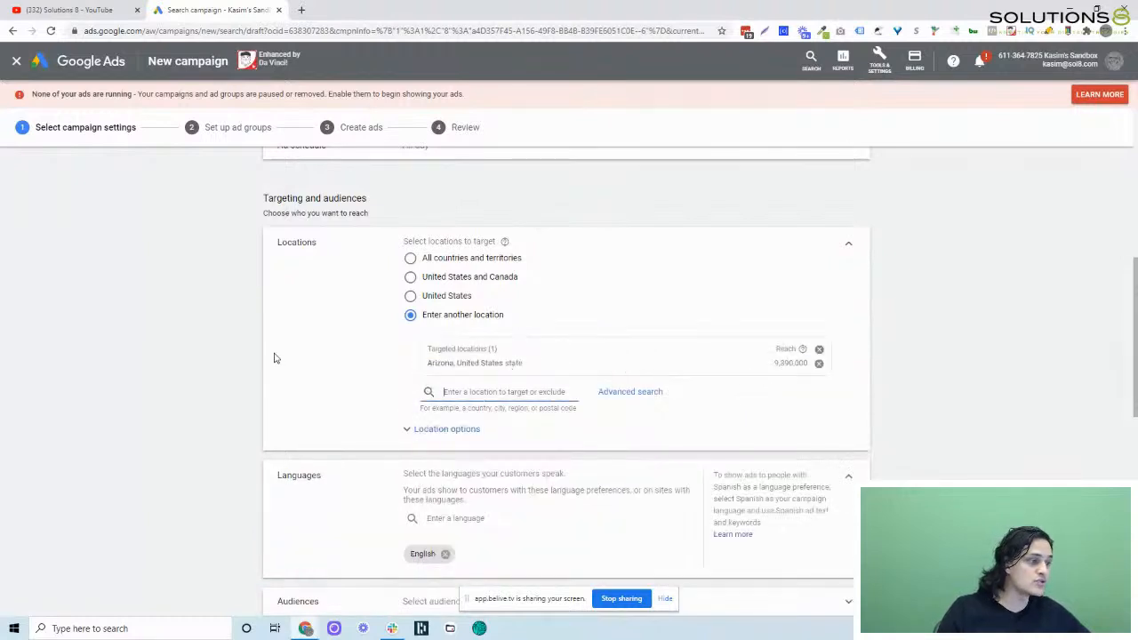
type("Scottsdale,")
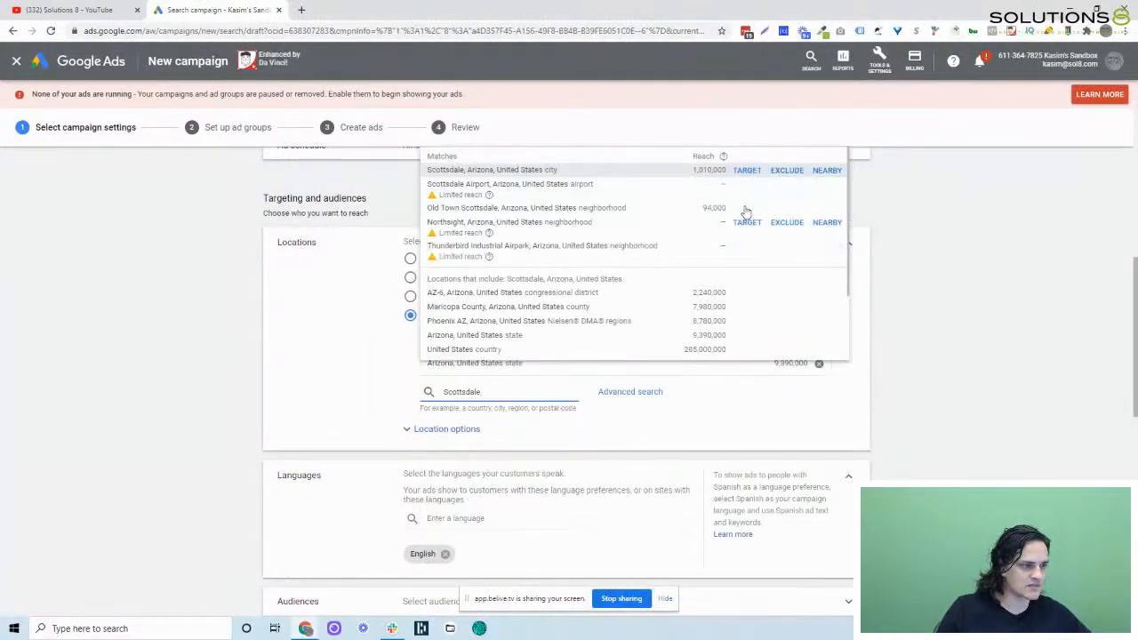
left_click(788, 172)
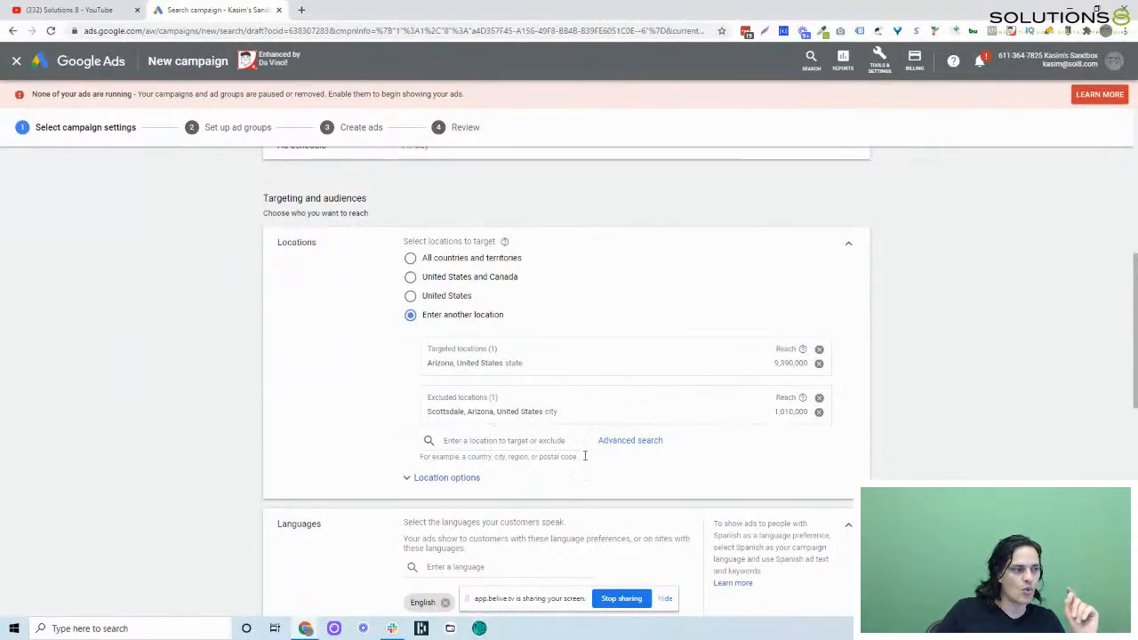
left_click(818, 397)
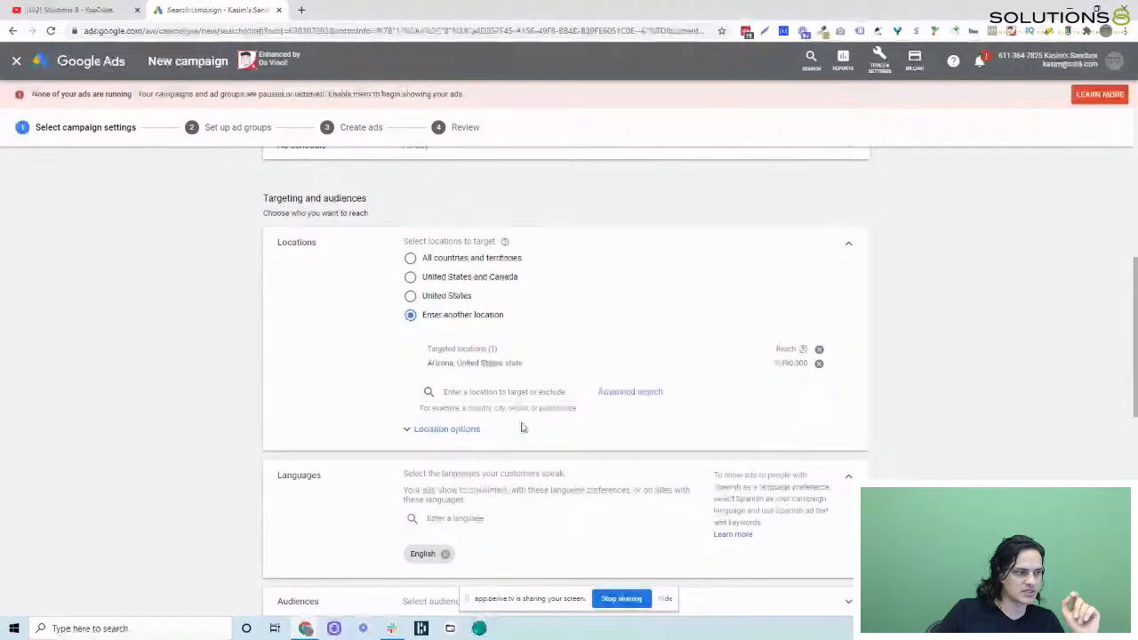
Set the target location option to "Presence: People in or regularly in your targeted locations"
left_click(469, 428)
scroll(370, 351, "down", 2)
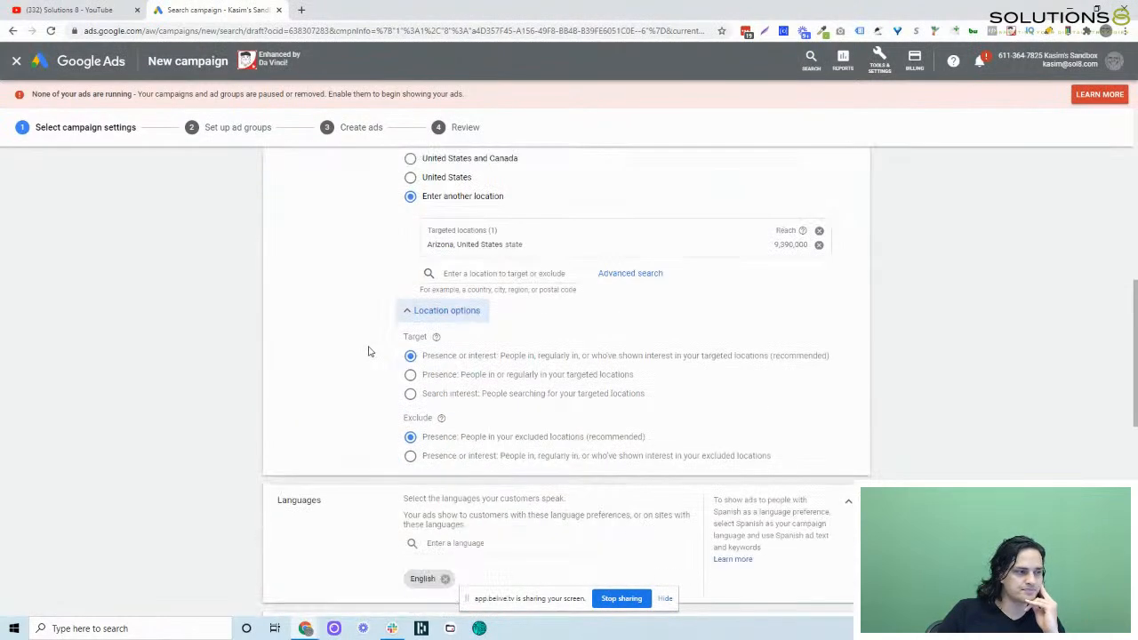
left_click_drag(424, 360, 503, 359)
left_click(519, 362)
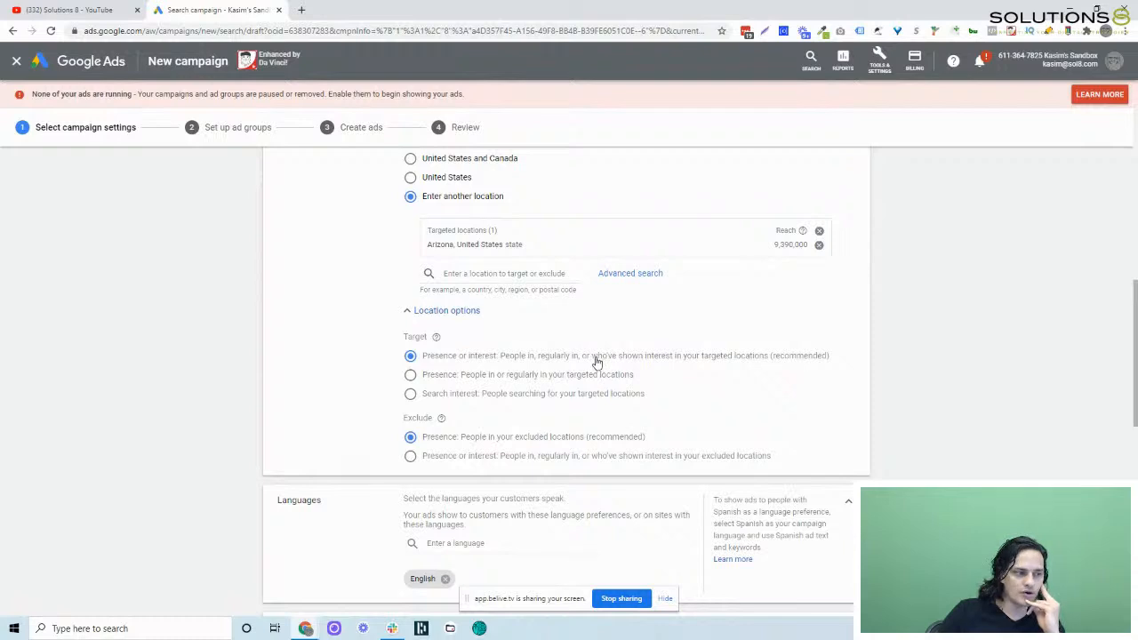
left_click_drag(598, 363, 682, 364)
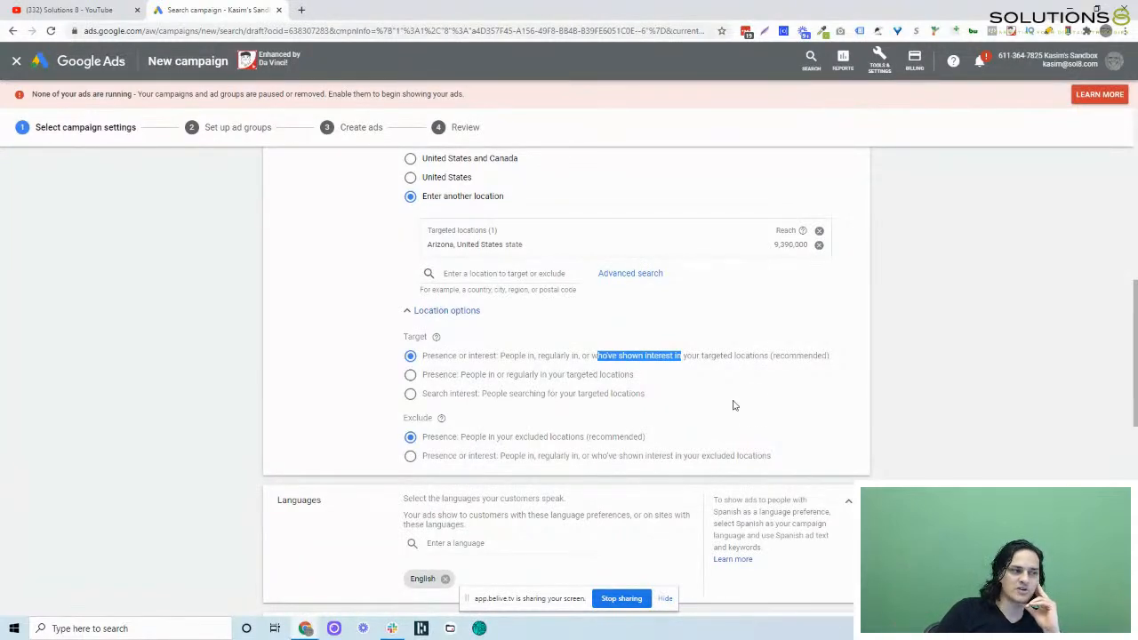
left_click(510, 381)
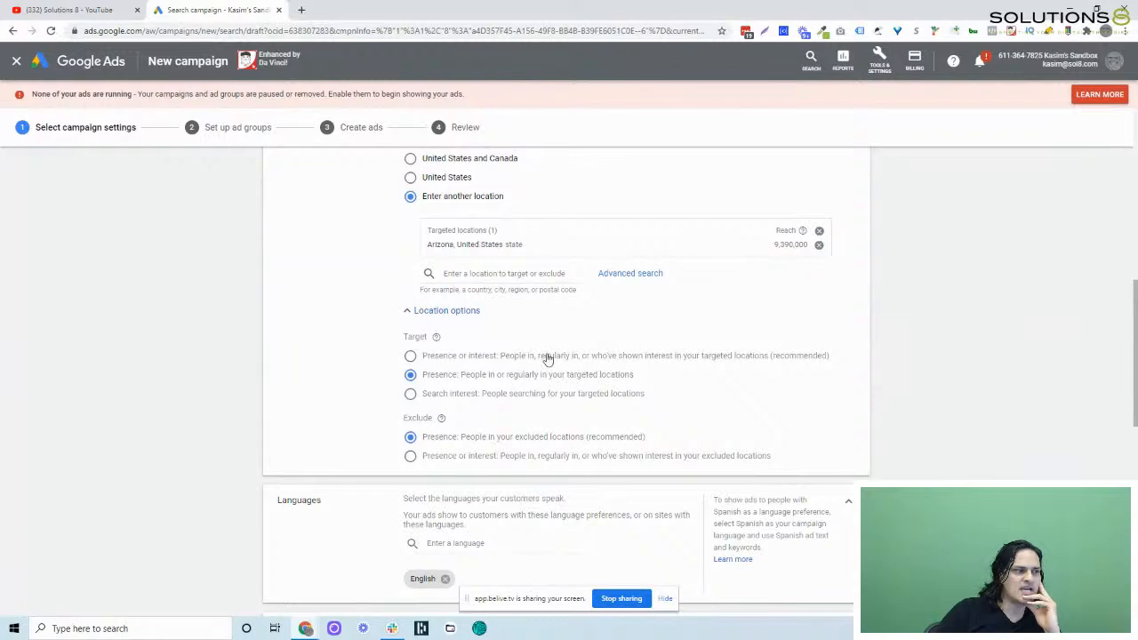
Replace the Arizona target with postal code 85260, Arizona, United States, using the advanced location search
left_click(818, 231)
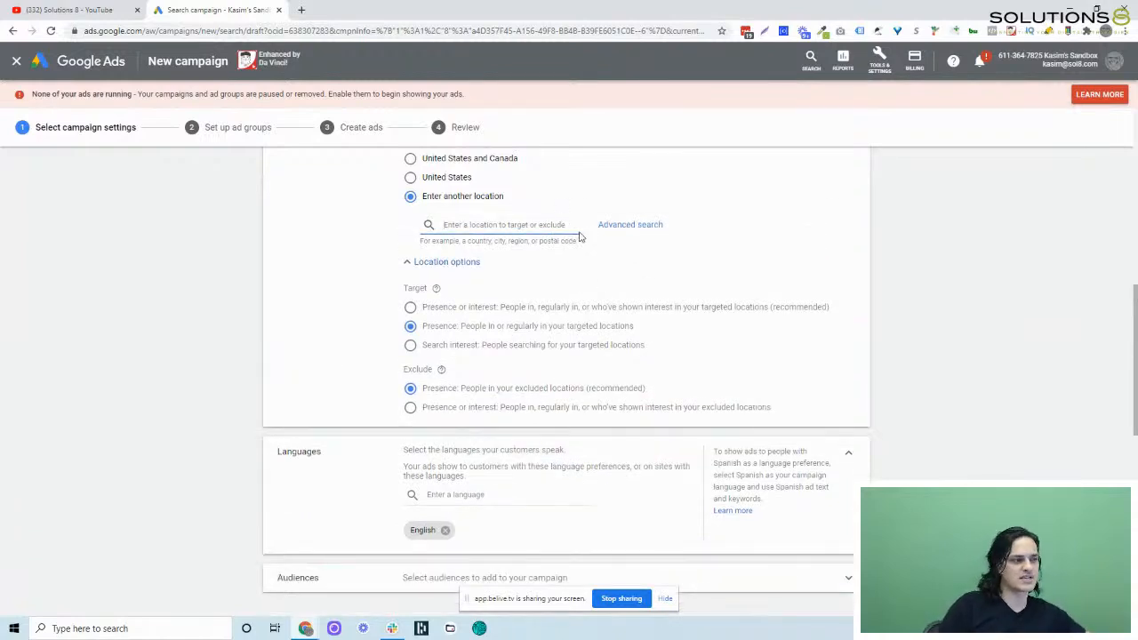
left_click(617, 229)
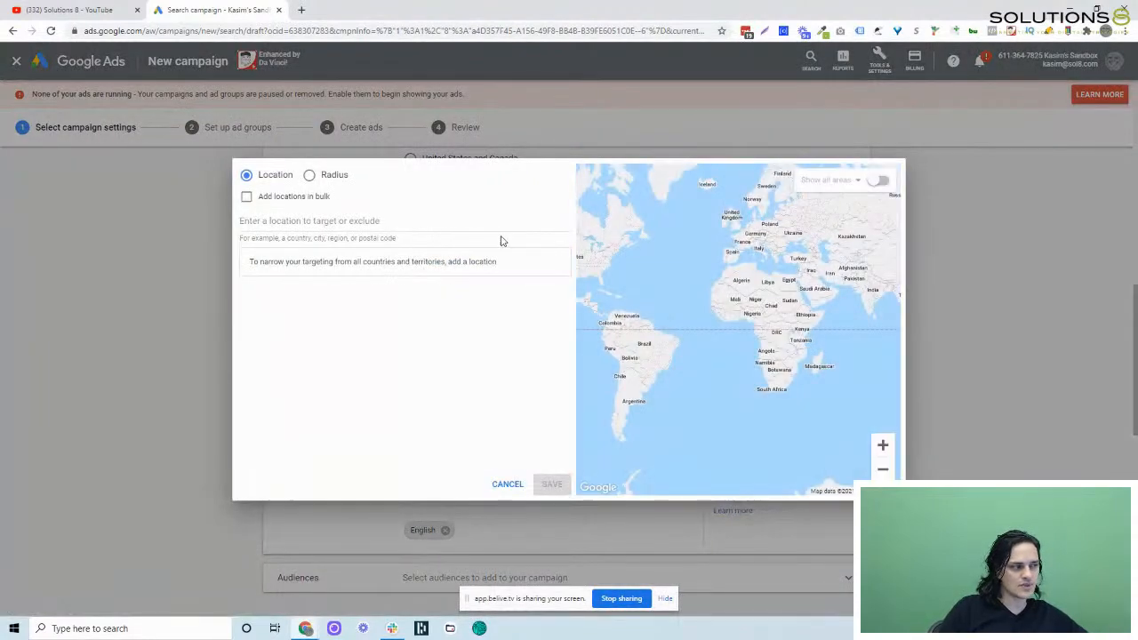
left_click(419, 221)
type("85260")
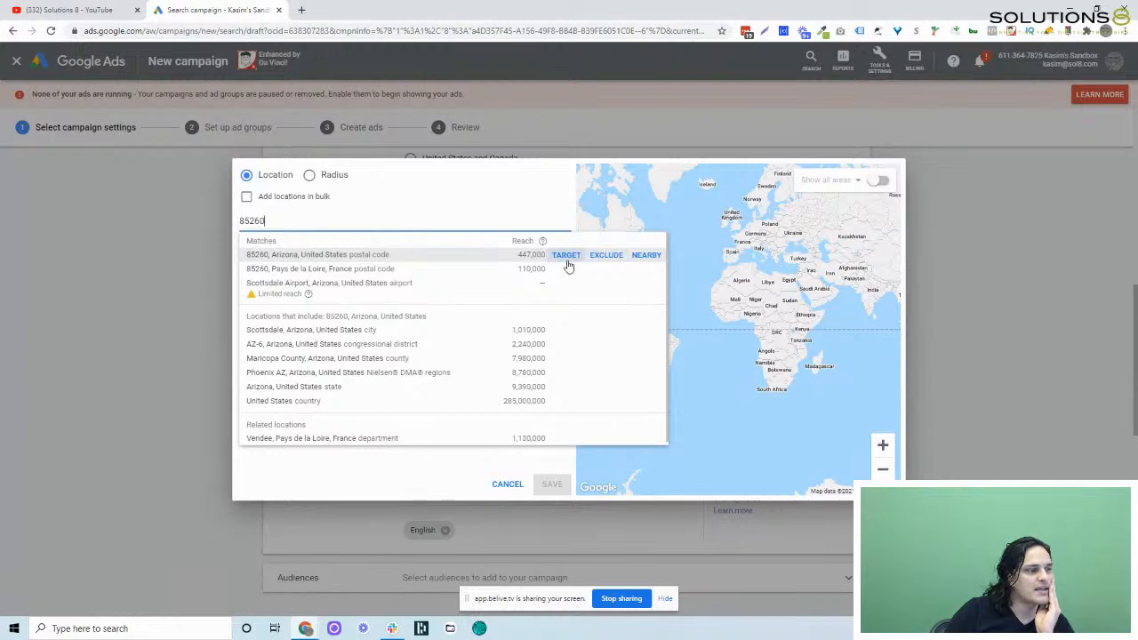
left_click(566, 255)
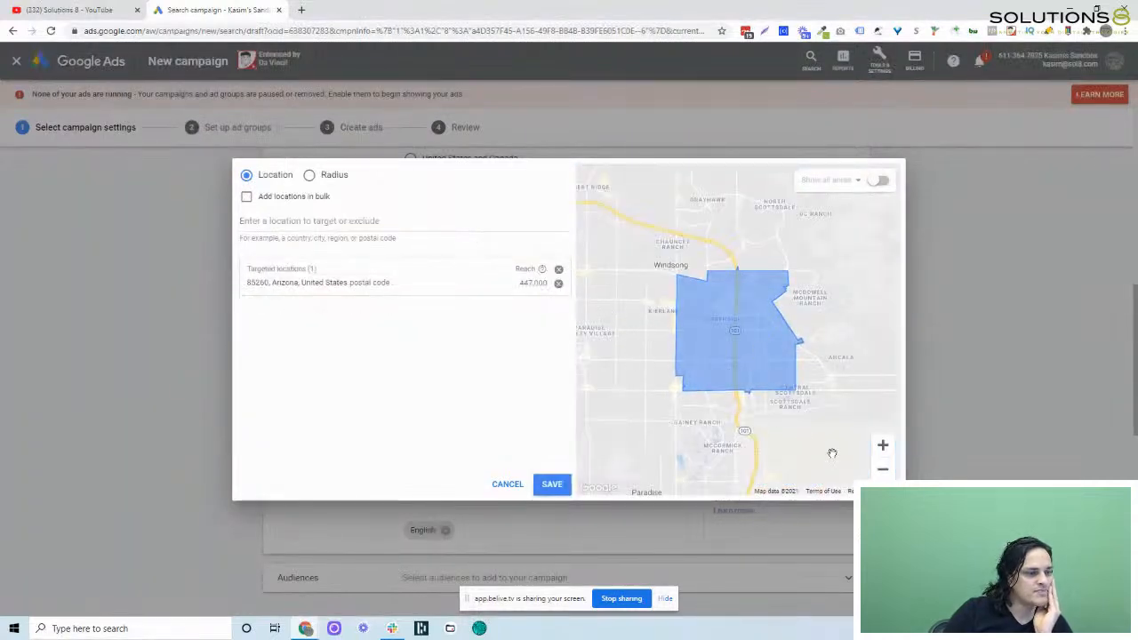
left_click(882, 468)
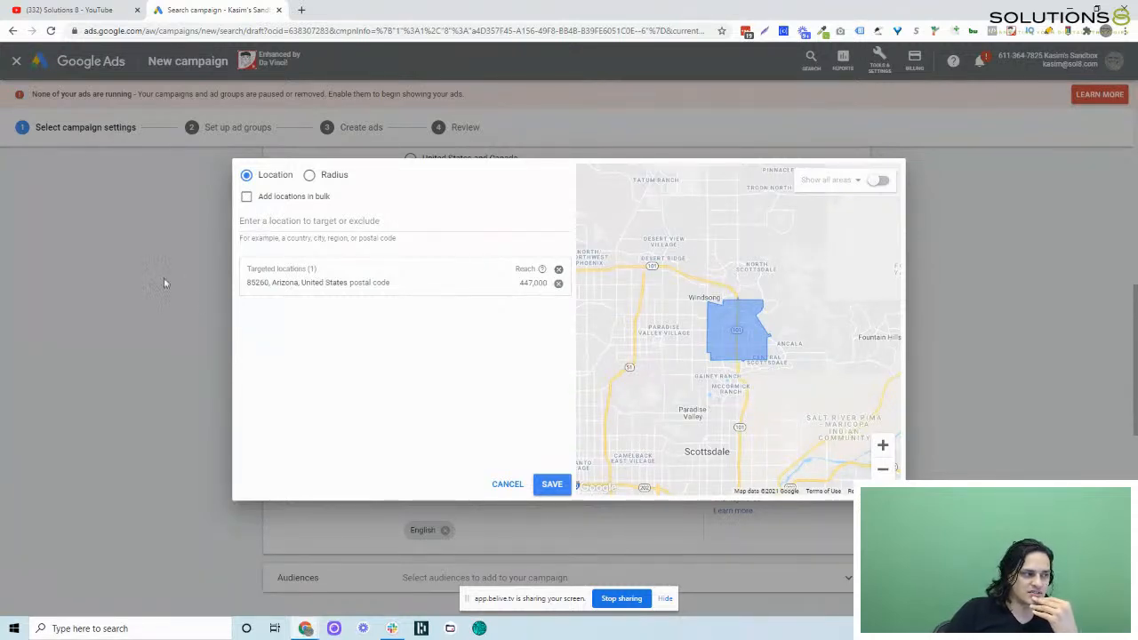
Replace the postal code target with a 30 mi radius around a map pin near North Scottsdale, at about 33.63, -111.89
left_click(558, 270)
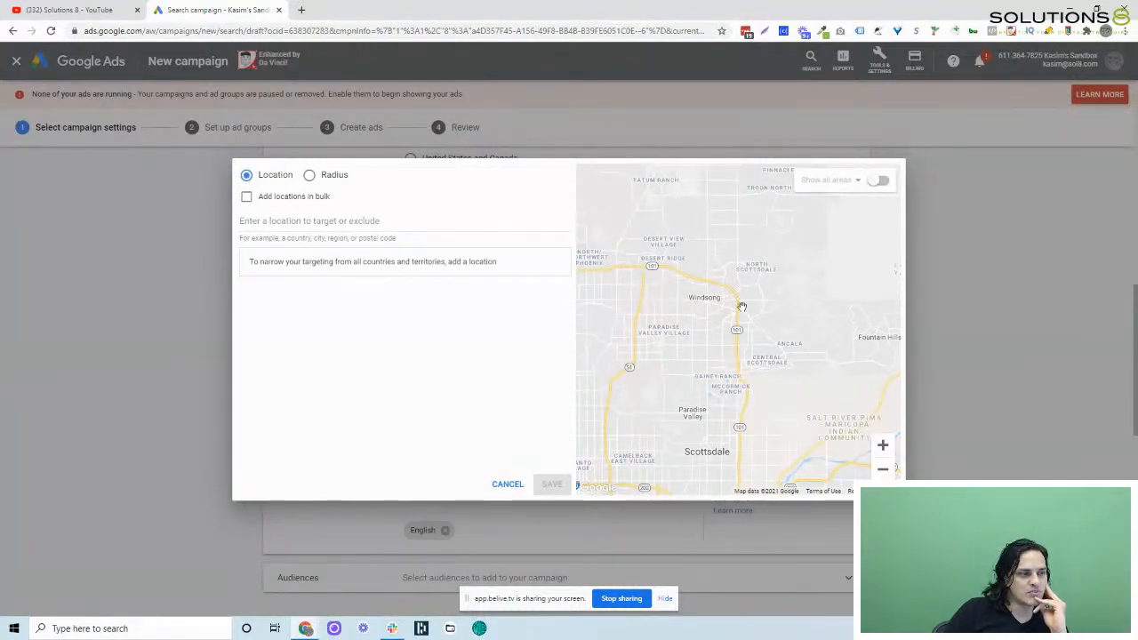
left_click(309, 175)
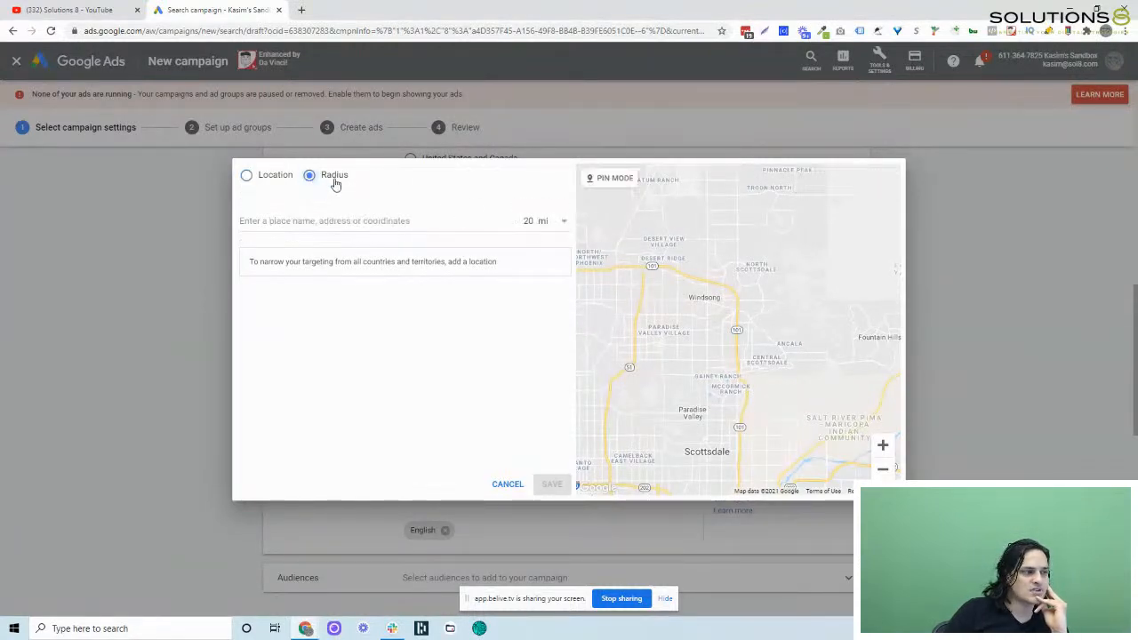
left_click(528, 222)
key("BackSpace")
type("3")
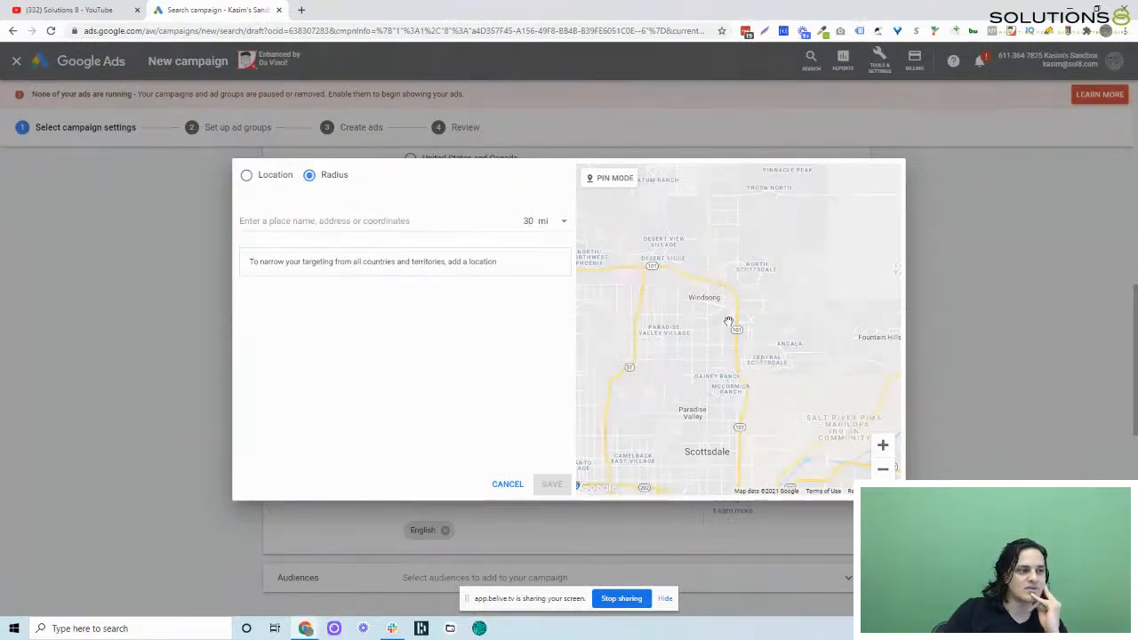
left_click(613, 178)
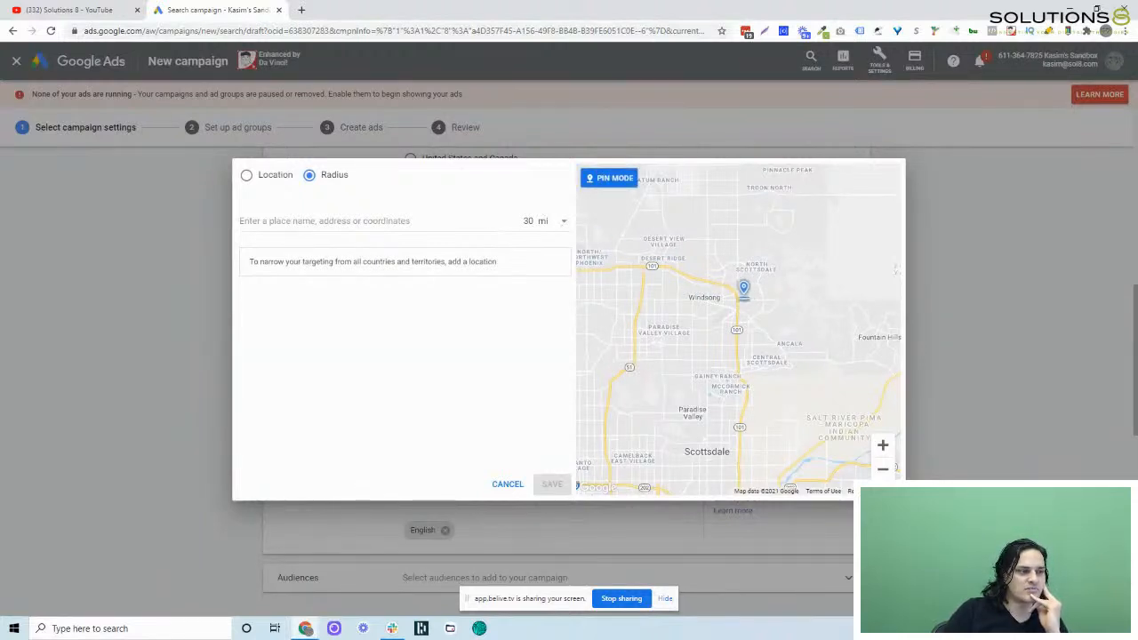
left_click(743, 307)
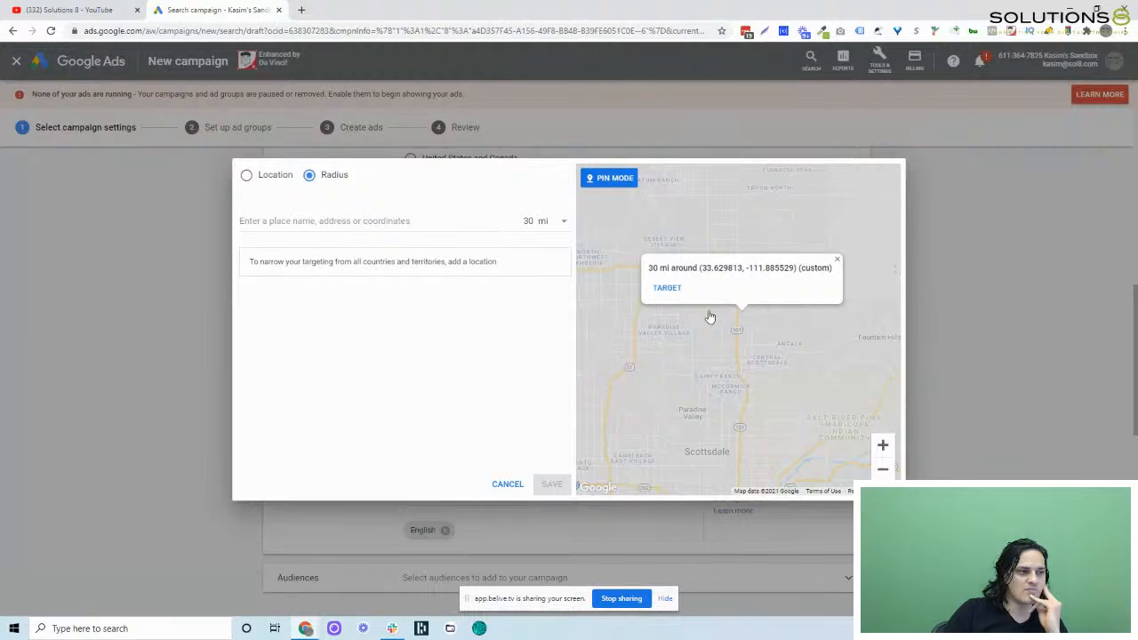
left_click(672, 287)
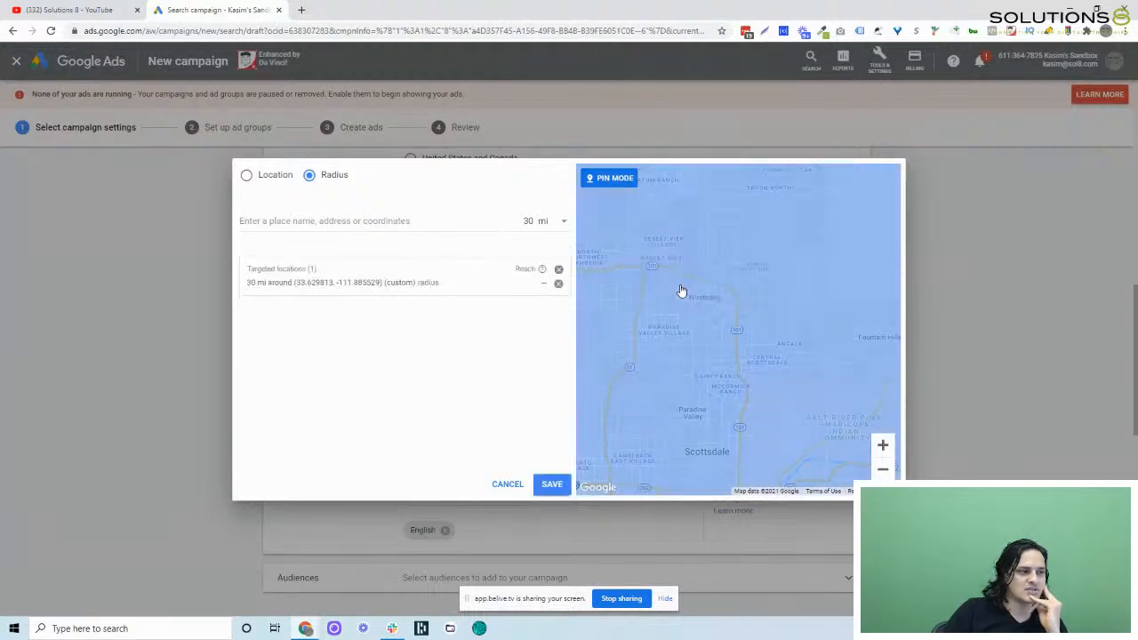
left_click(883, 470)
left_click(882, 469)
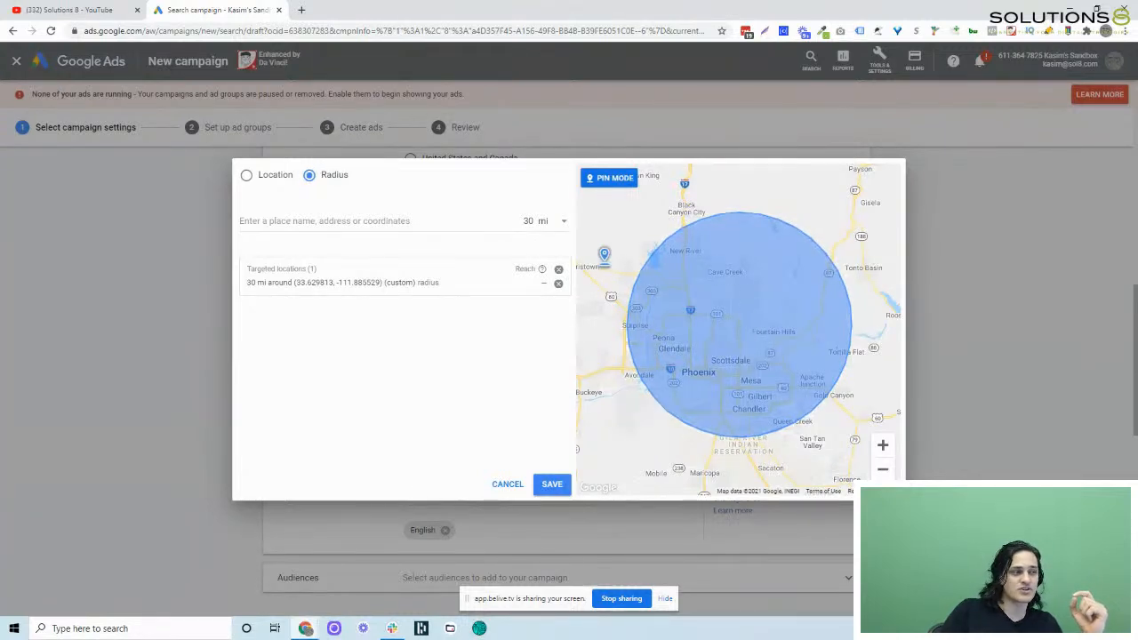
Replace the 30 mi radius with a 20 mi radius around a pin at about 33.61, -111.85, and save the location targeting
left_click(558, 270)
left_click(528, 221)
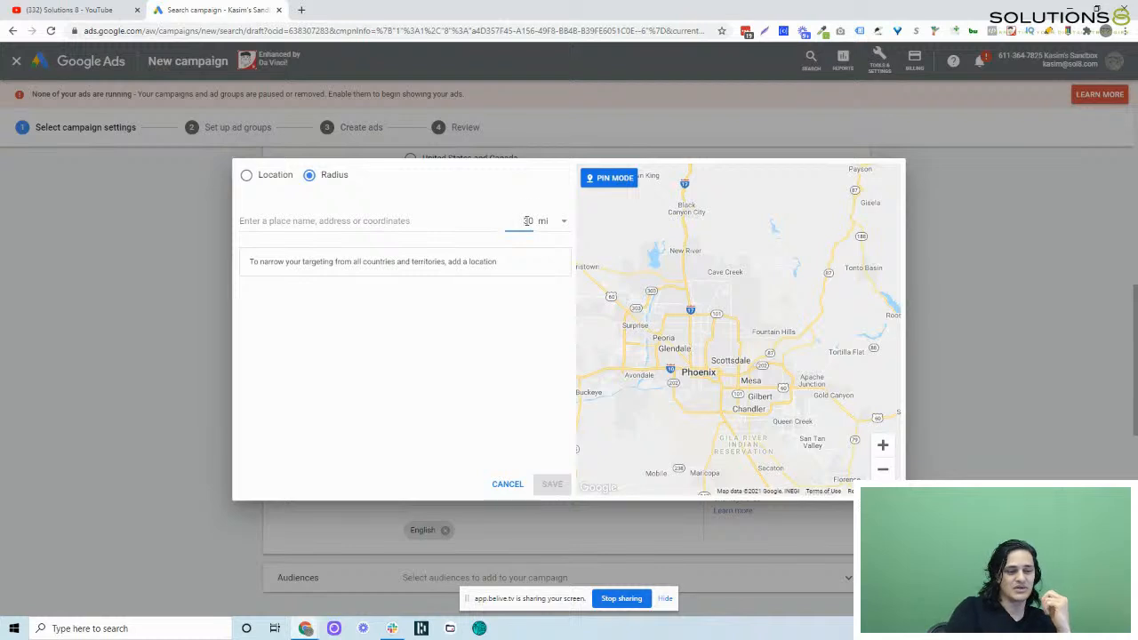
left_click(568, 251)
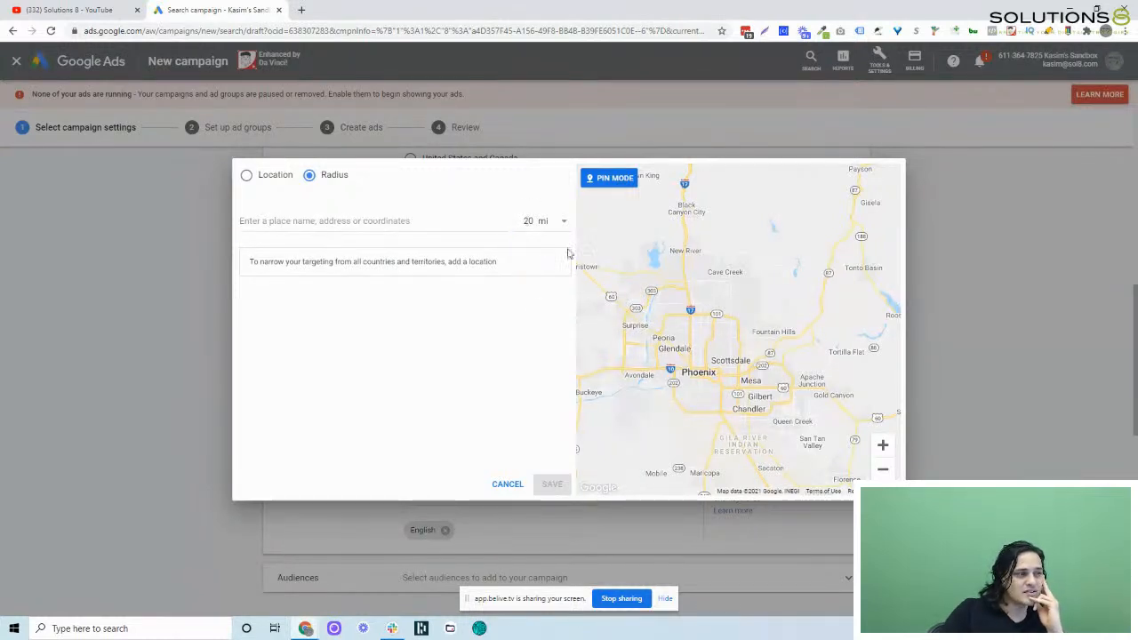
left_click(604, 179)
left_click(748, 333)
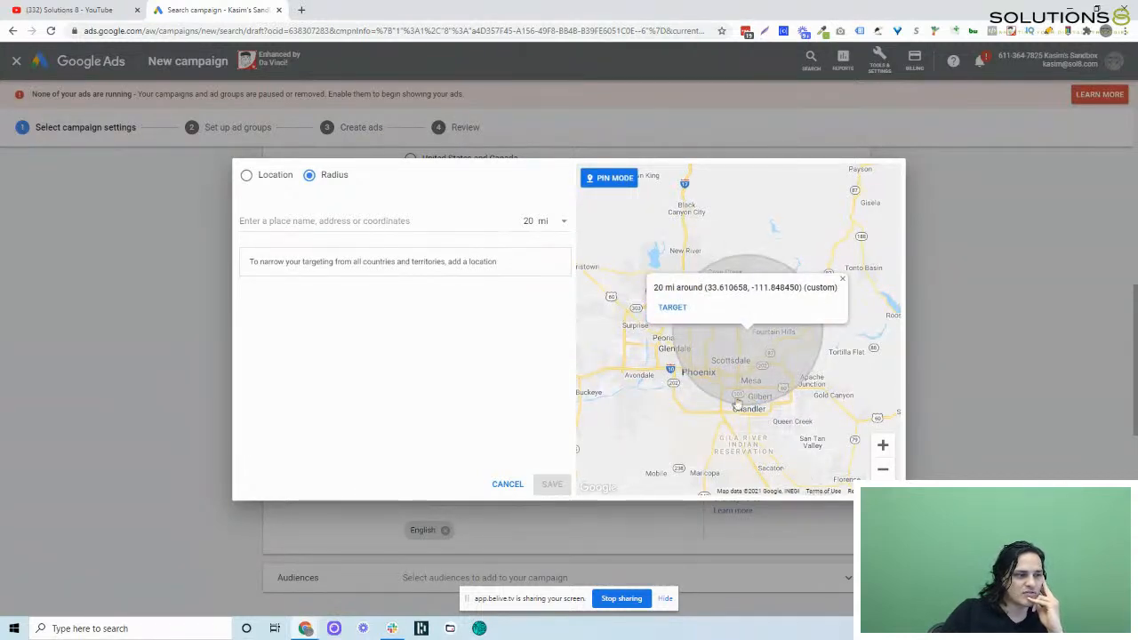
left_click(671, 308)
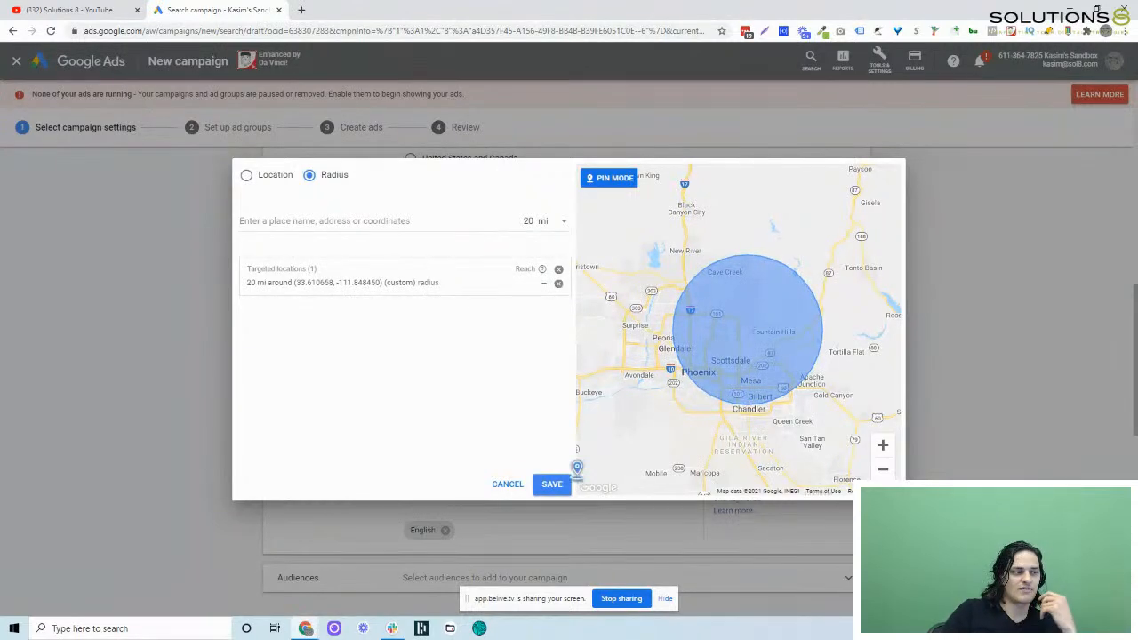
left_click(563, 485)
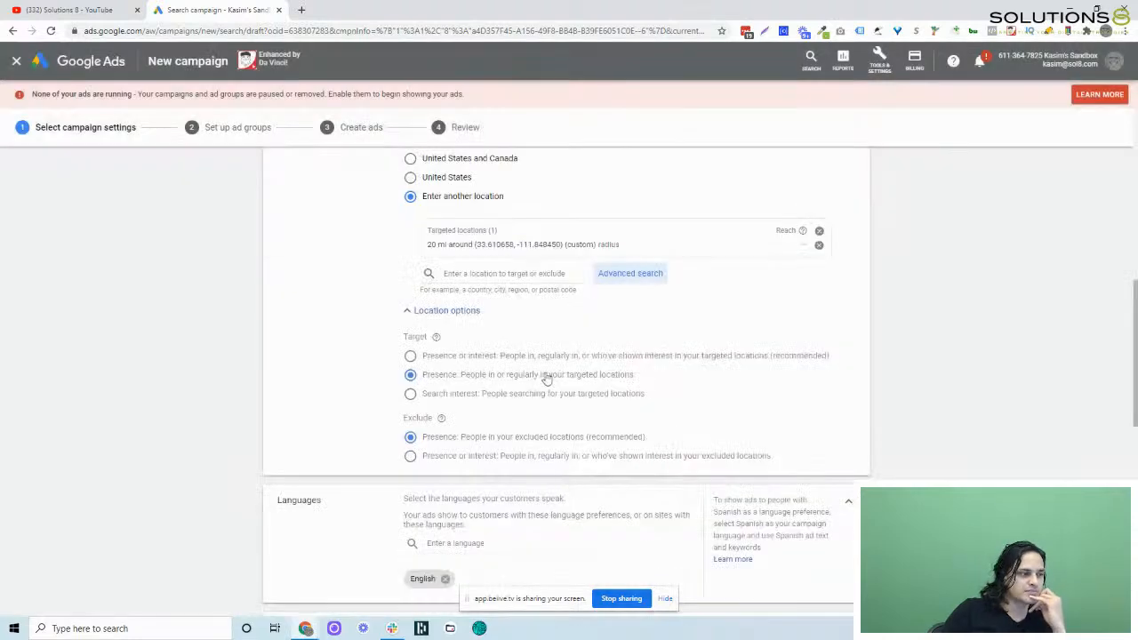
Remove English so the campaign targets all languages, check the list of available languages, and collapse the language settings
scroll(348, 328, "down", 3)
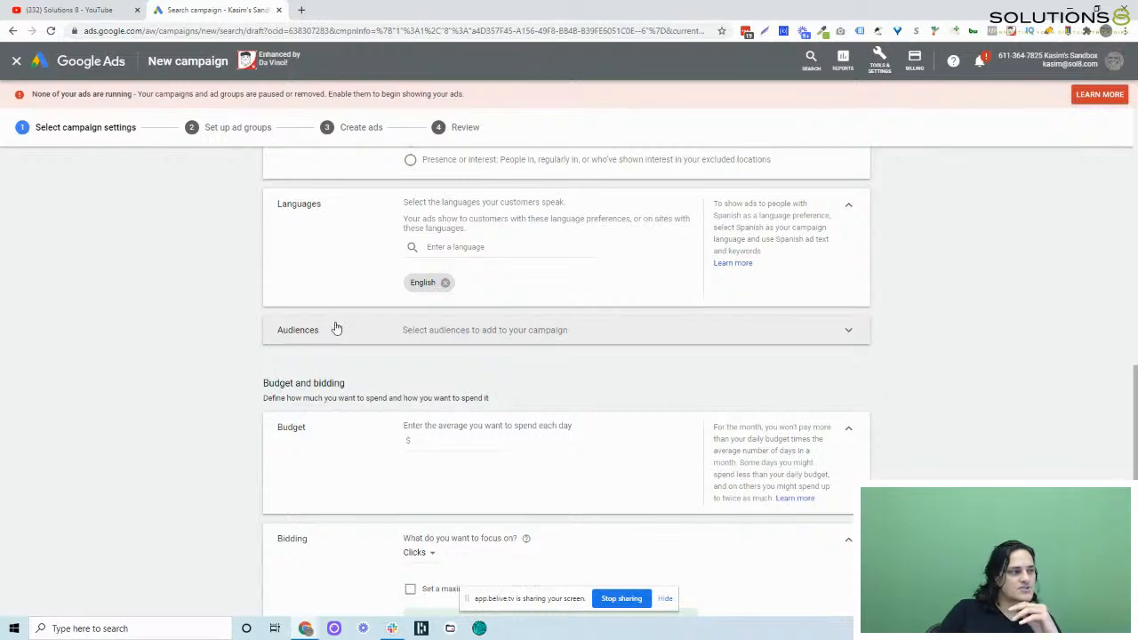
left_click(446, 283)
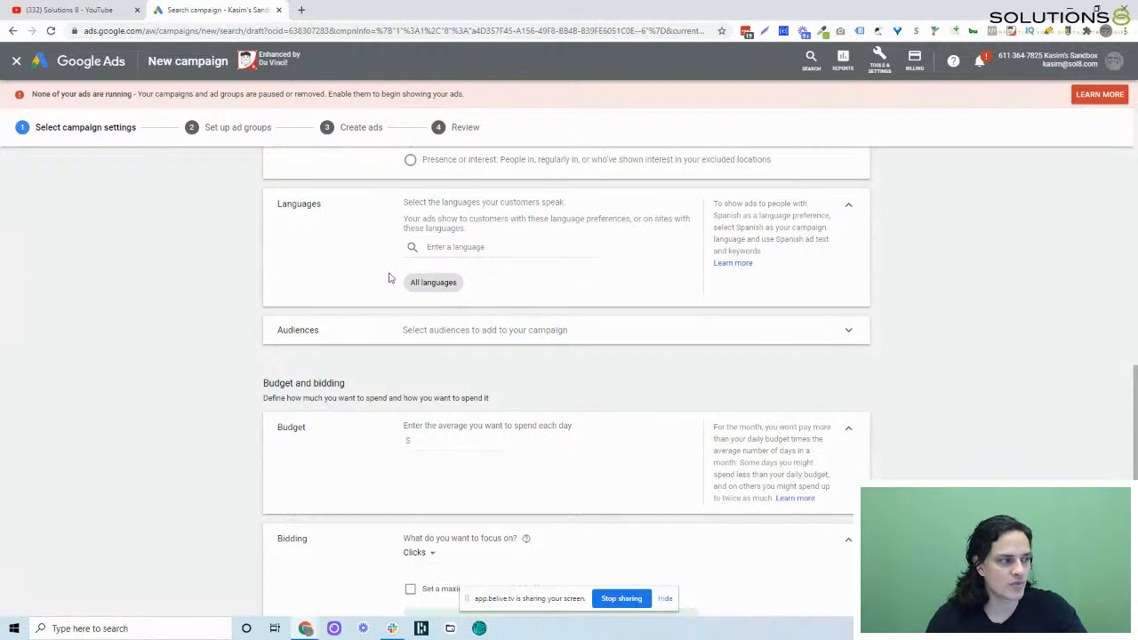
left_click(515, 247)
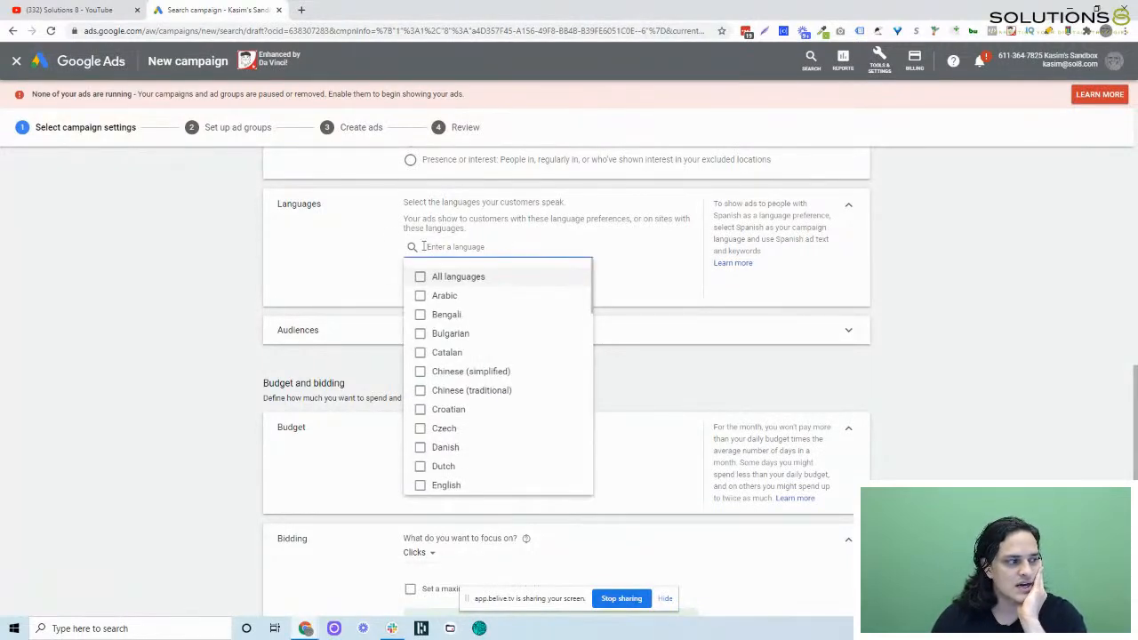
left_click(358, 256)
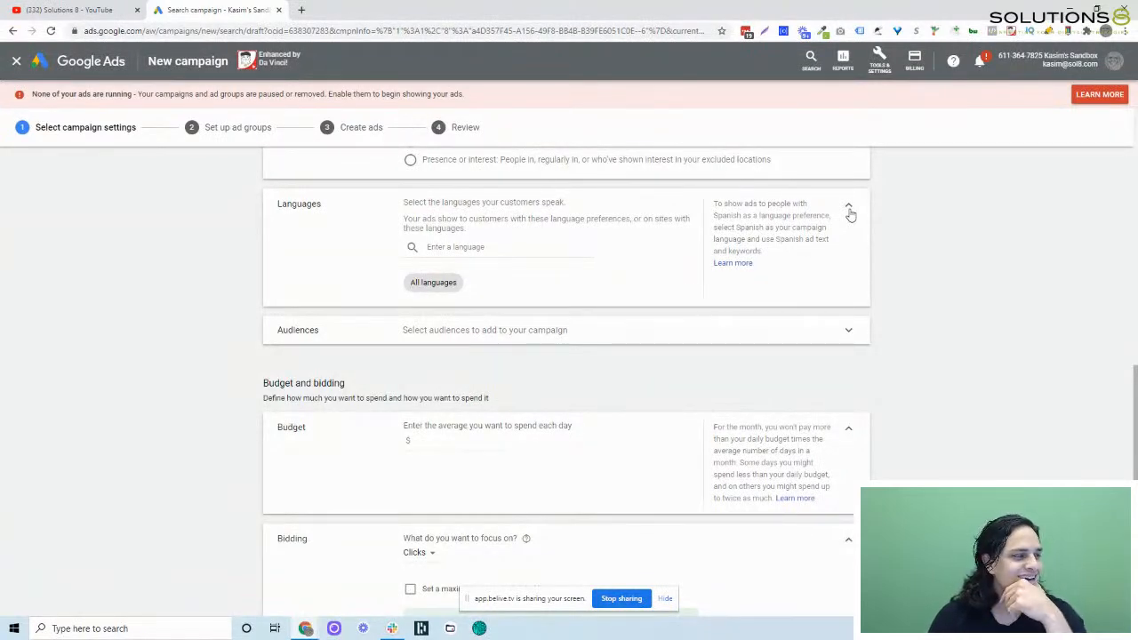
left_click(848, 207)
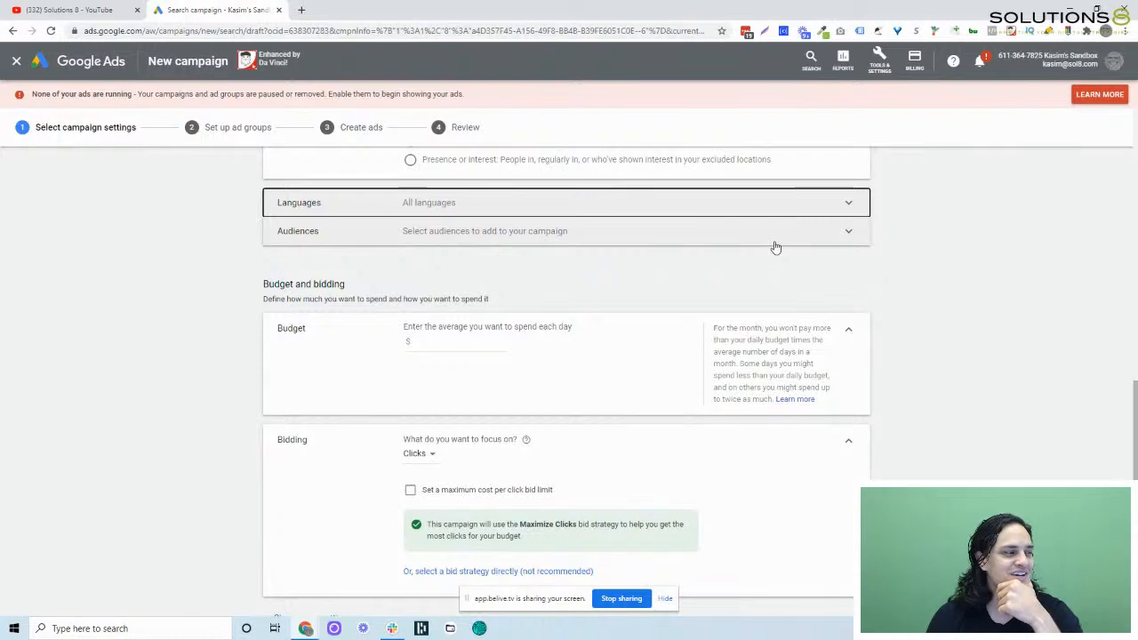
Search the campaign's audiences for "health" and add the Health & Fitness Buffs affinity audience, keeping the Observation setting
left_click(698, 240)
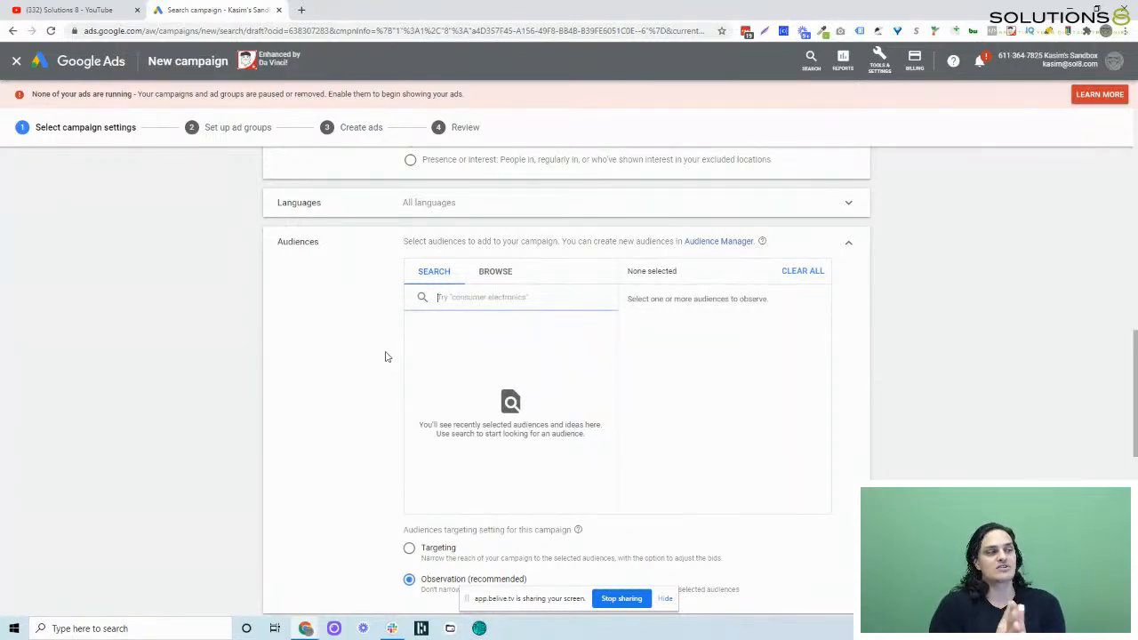
scroll(385, 357, "down", 1)
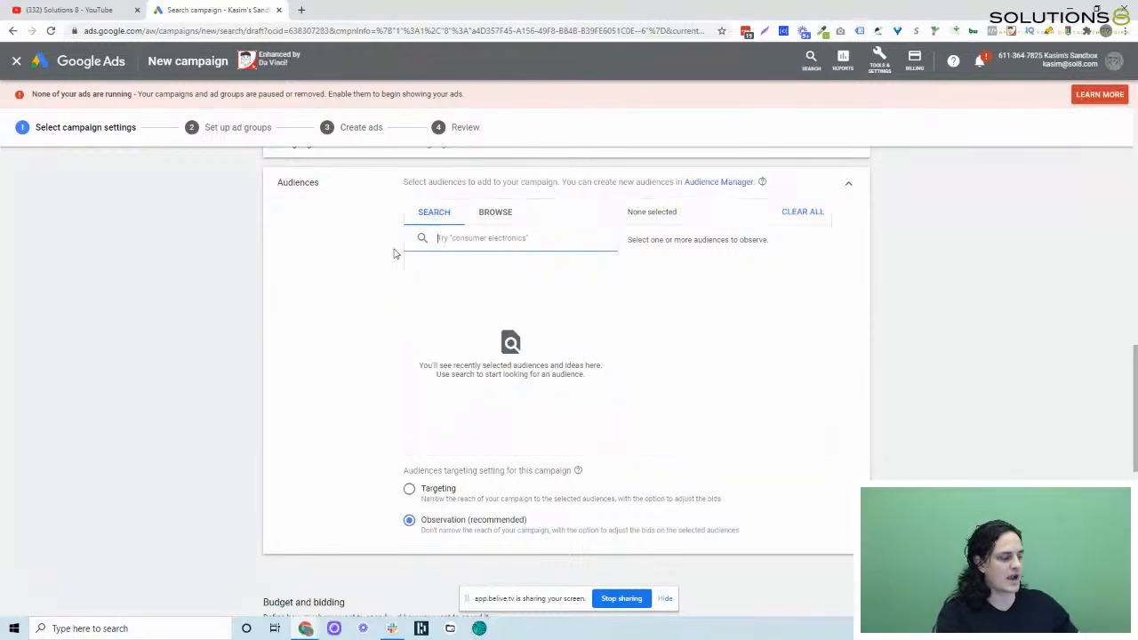
type("health")
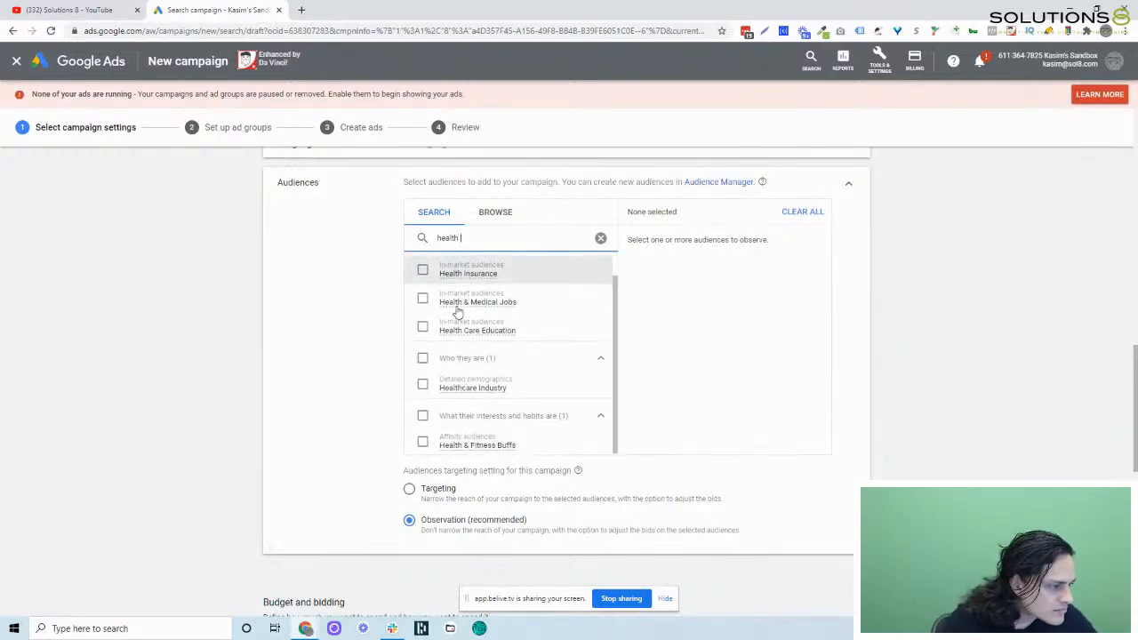
scroll(455, 306, "down", 1)
scroll(458, 294, "up", 2)
scroll(462, 313, "up", 3)
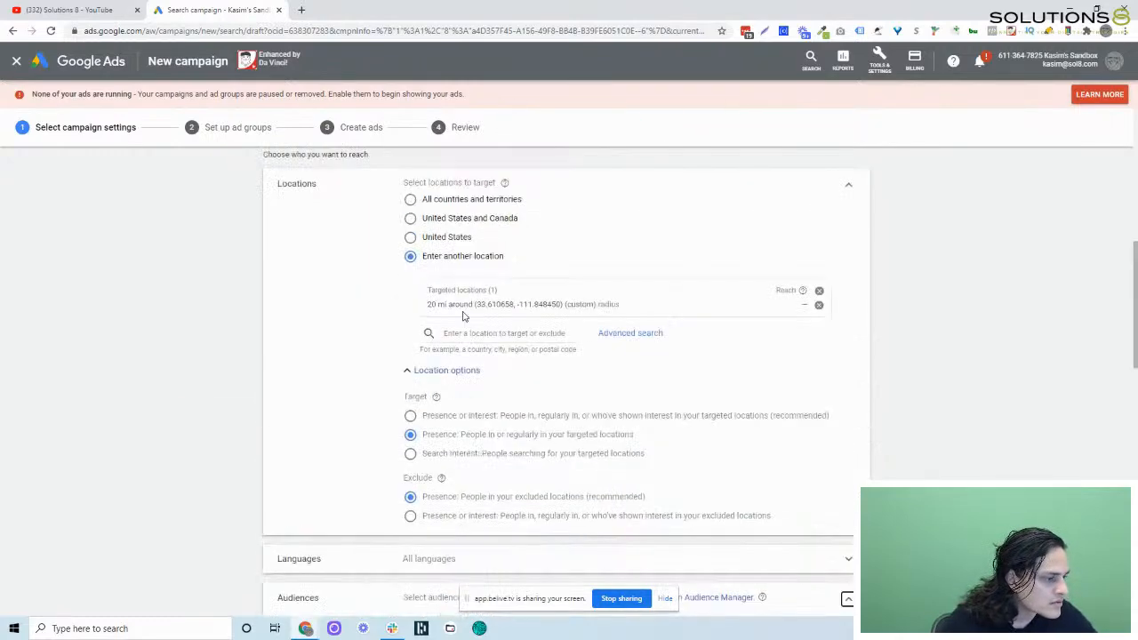
scroll(462, 315, "down", 5)
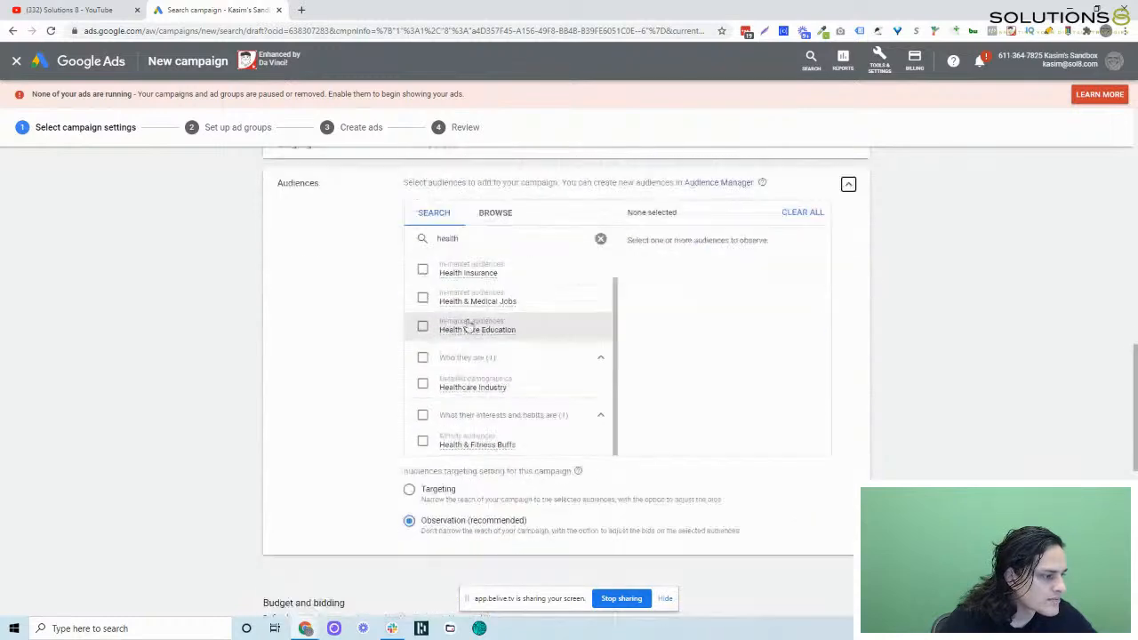
left_click(520, 445)
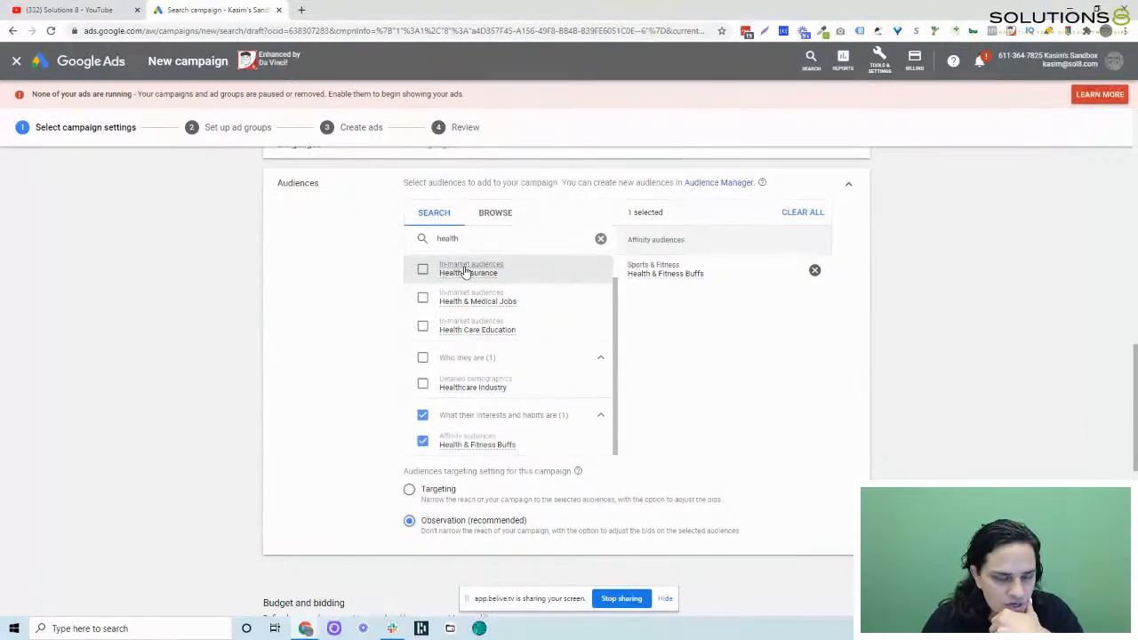
Look over the remaining health-related audience suggestions and collapse the audience settings
mouse_move(450, 269)
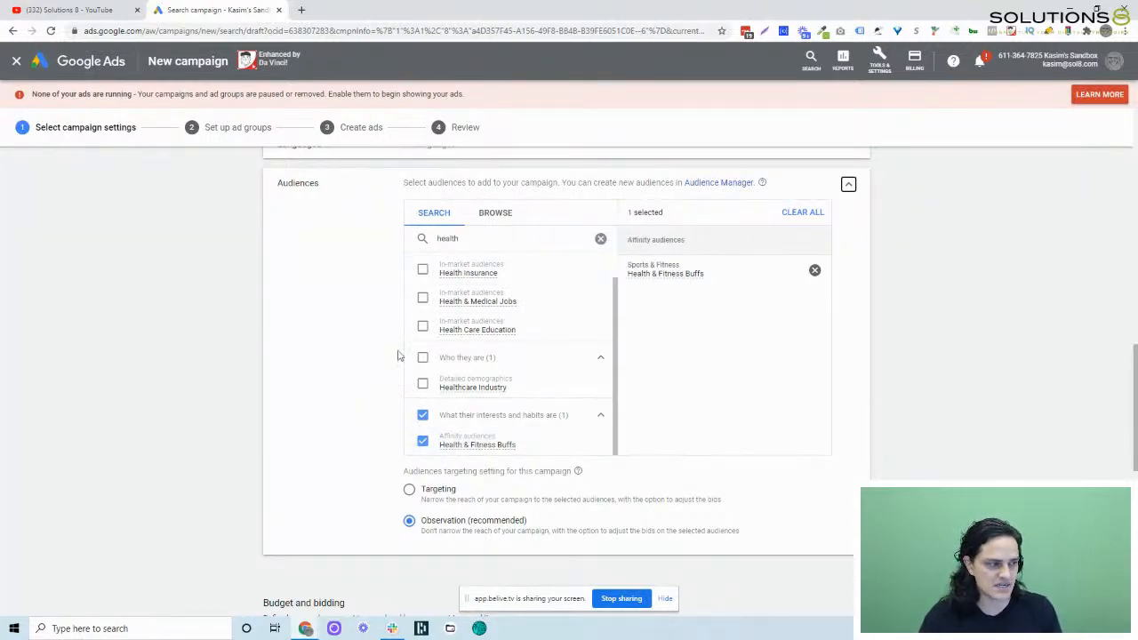
scroll(488, 322, "up", 1)
scroll(489, 323, "down", 3)
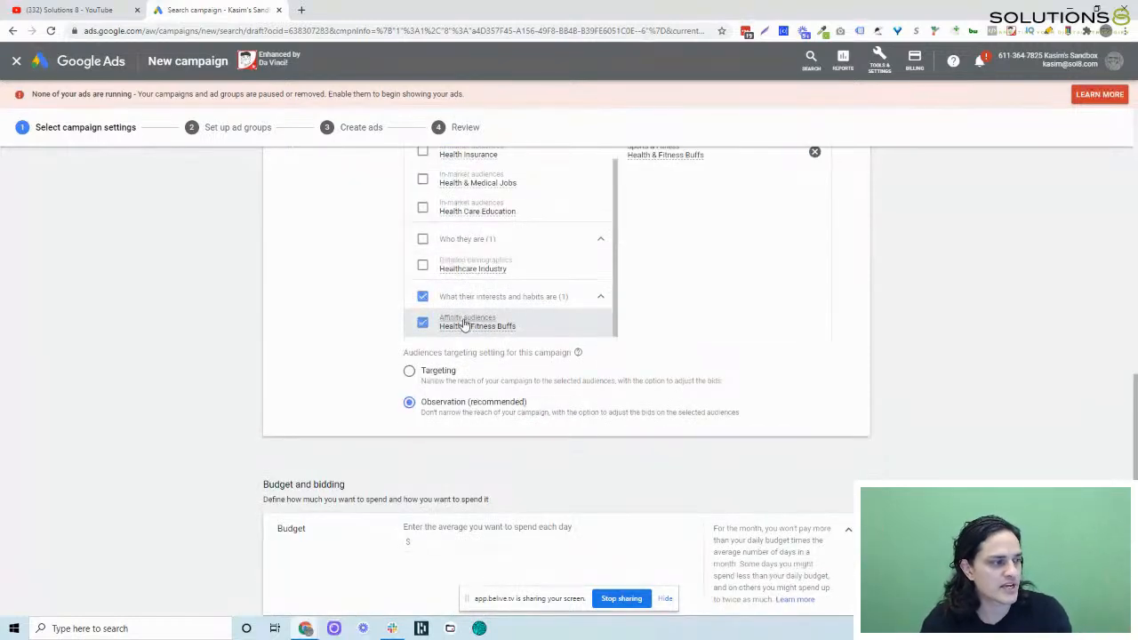
scroll(339, 303, "up", 2)
scroll(358, 326, "down", 1)
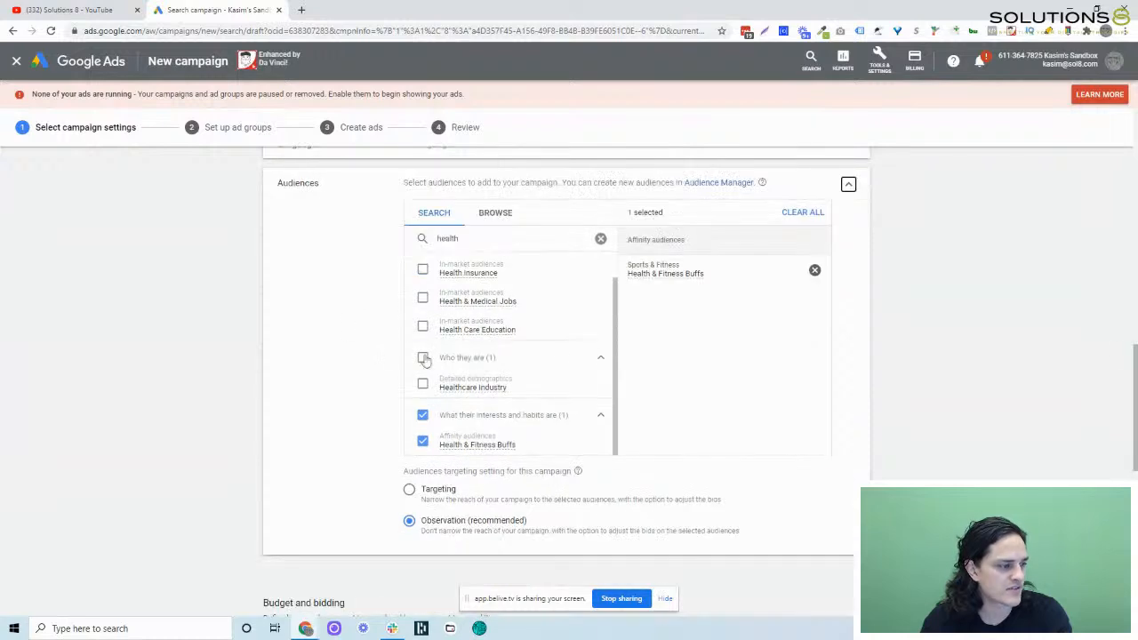
left_click(848, 184)
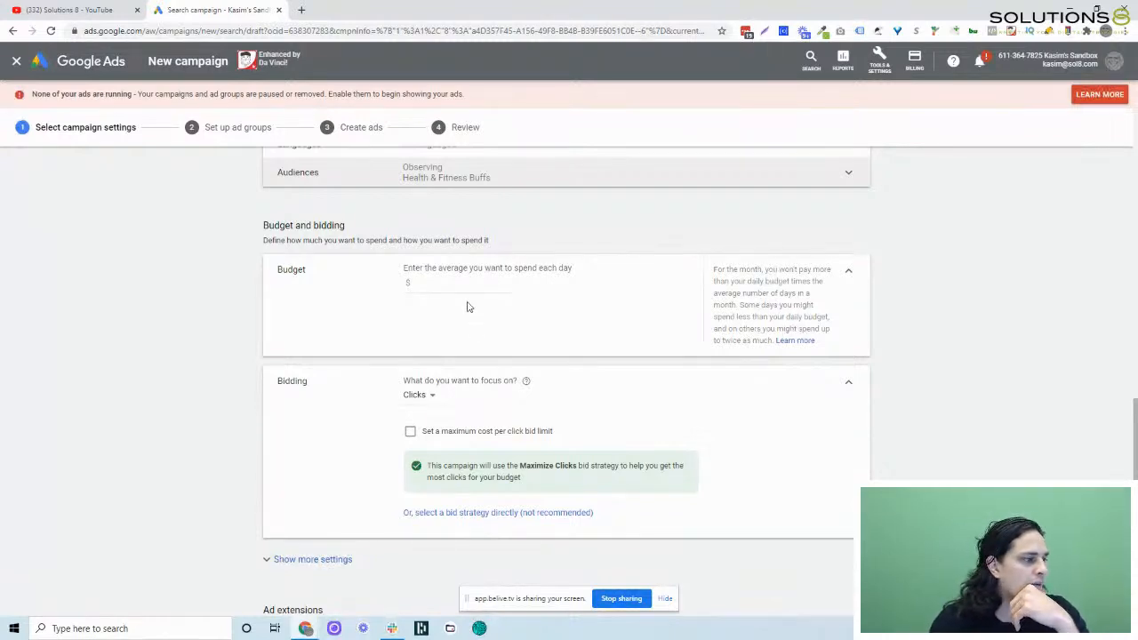
Set the campaign's average daily budget to $200
left_click(449, 282)
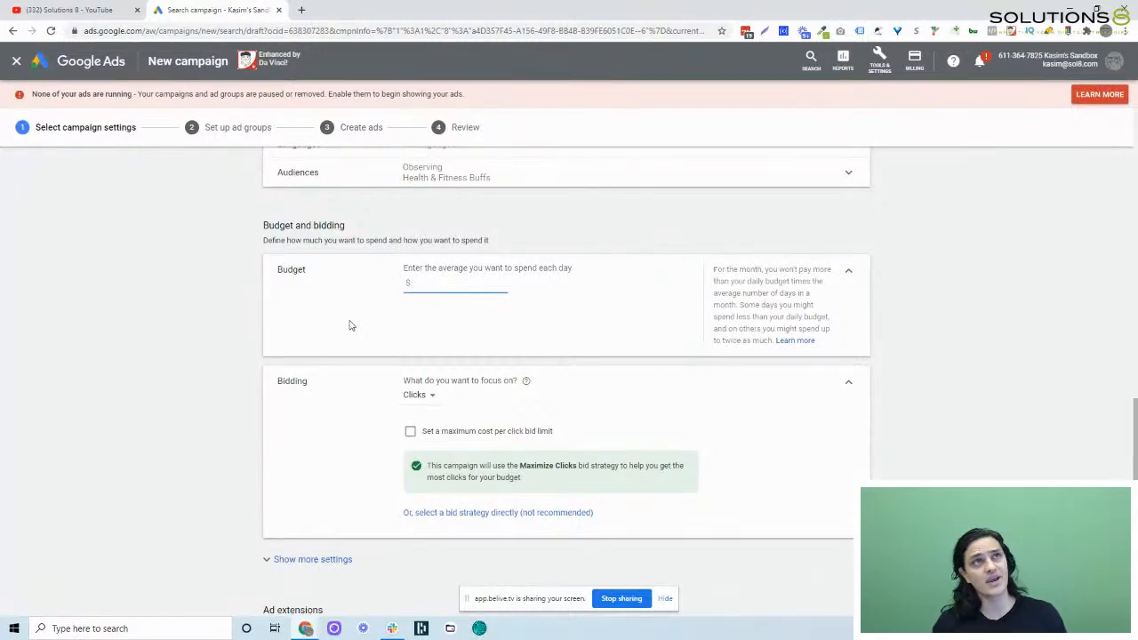
type("200")
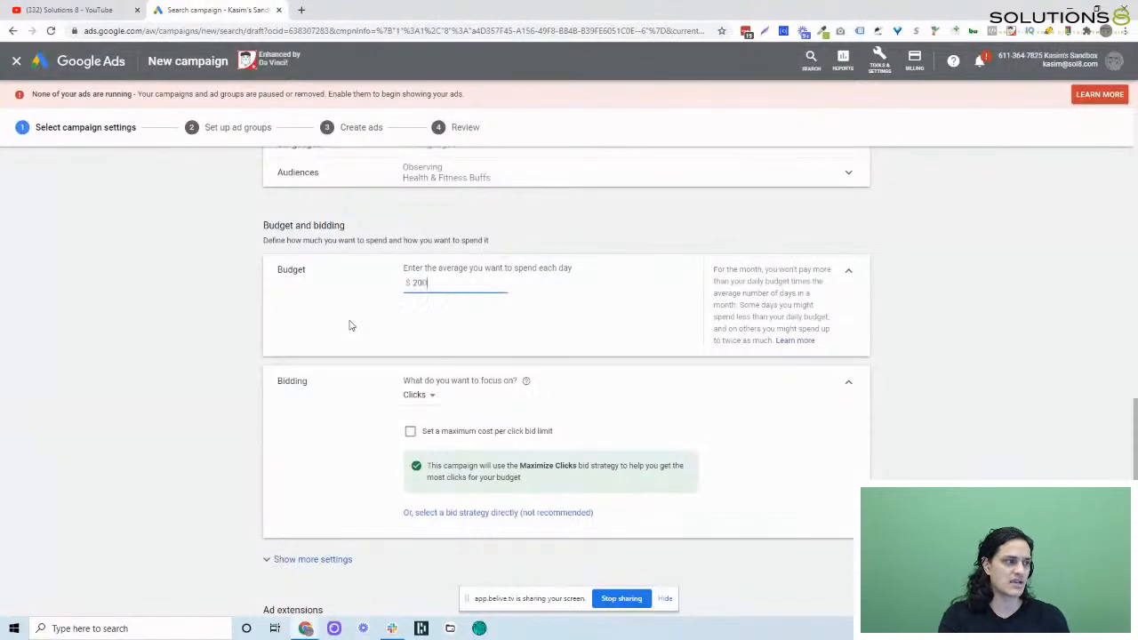
left_click(349, 325)
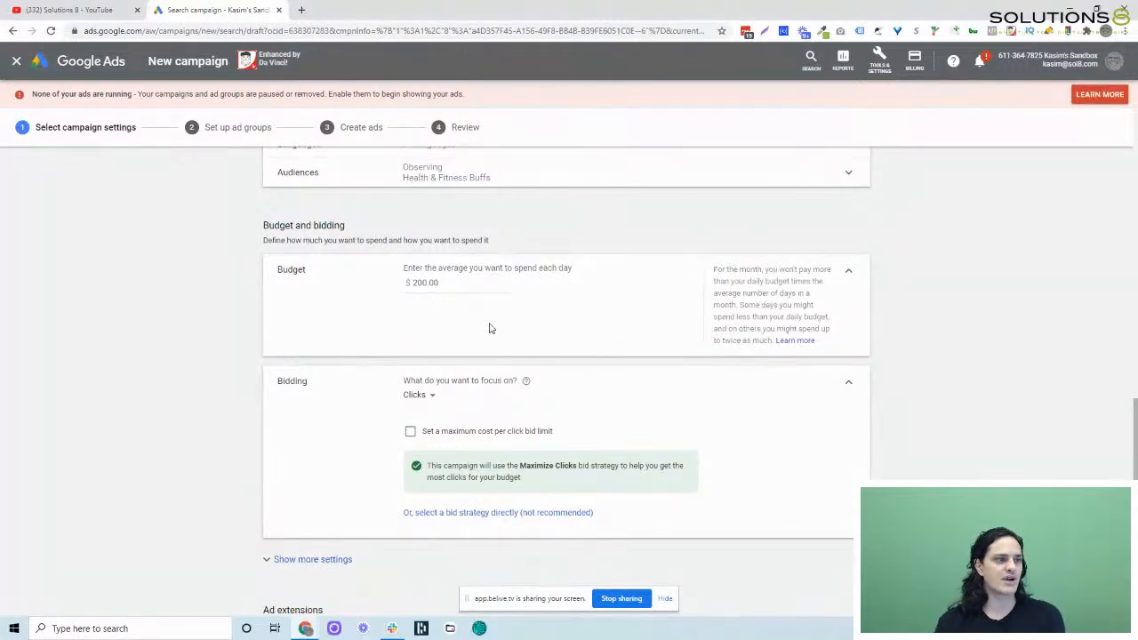
Open Keyword Planner in a separate browser tab and switch to it
left_click(875, 70)
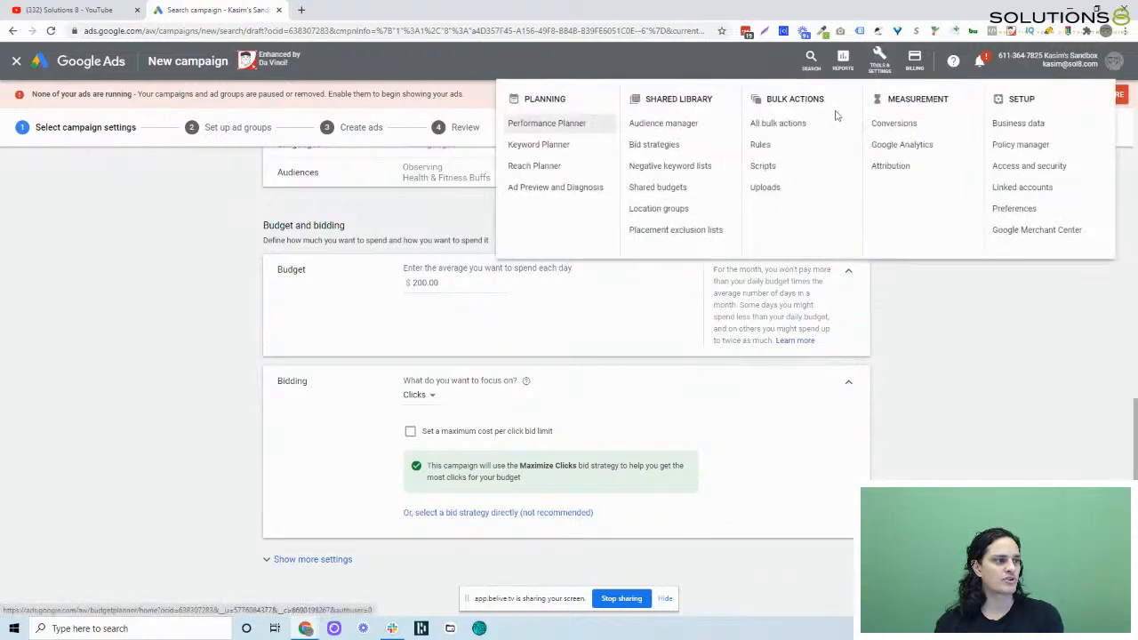
middle_click(530, 147)
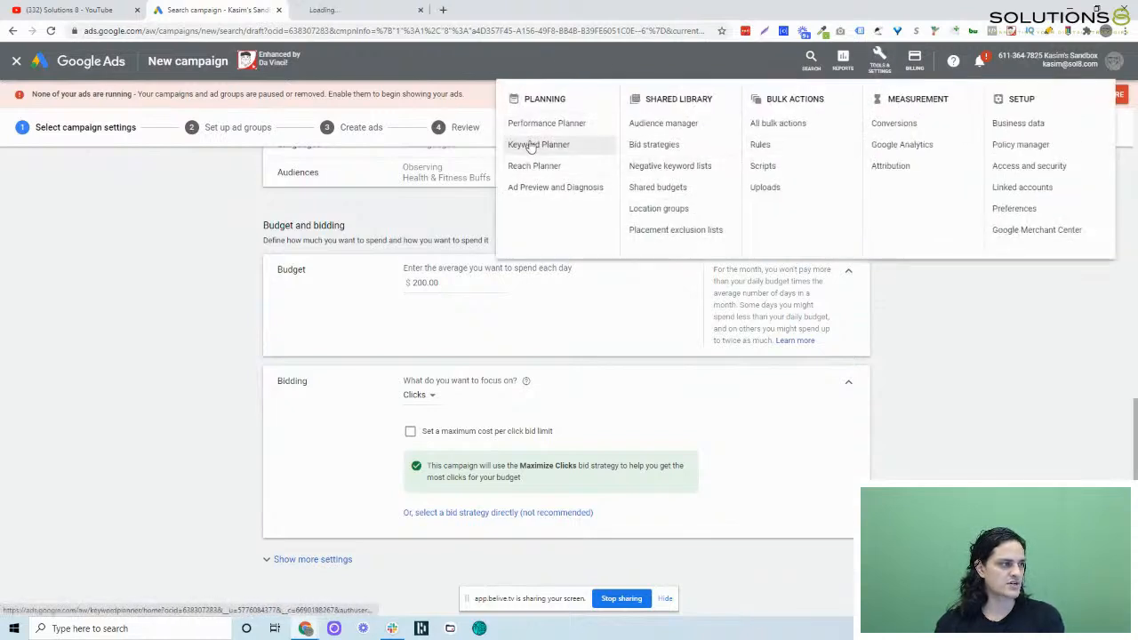
left_click(360, 10)
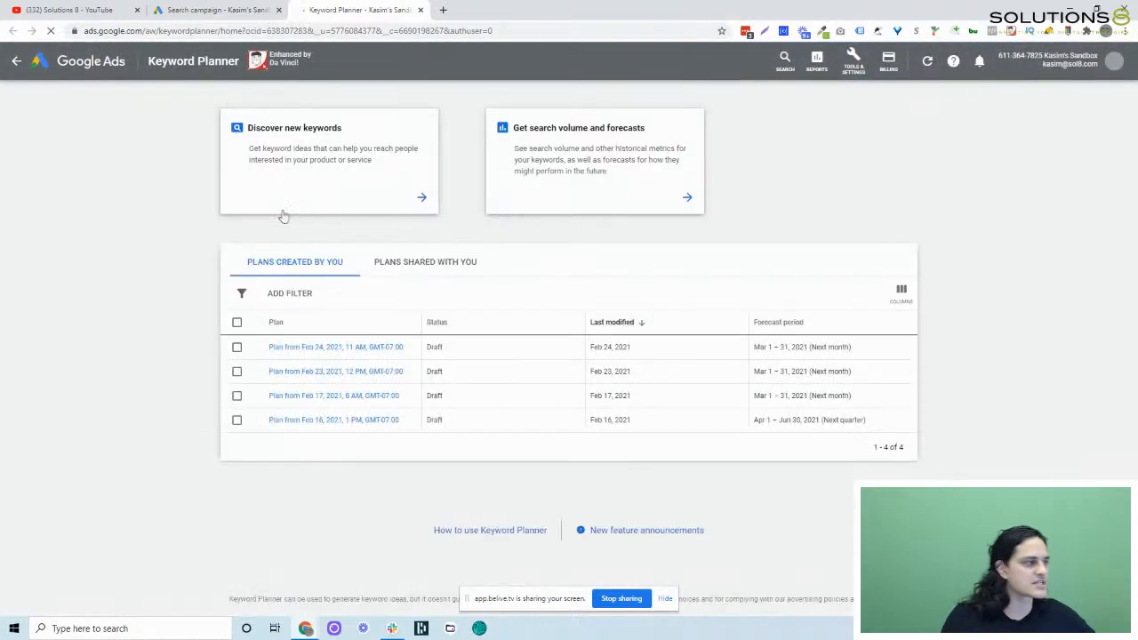
Discover new keyword ideas for "dental implants" and look through their top-of-page bid ranges
left_click(289, 169)
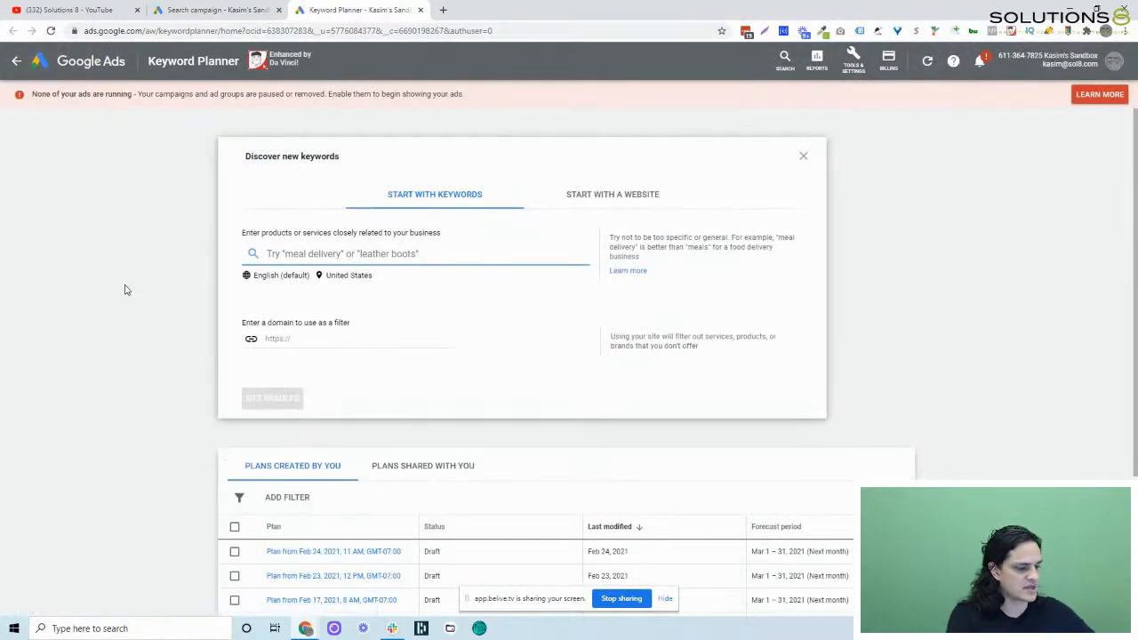
type("dental implna")
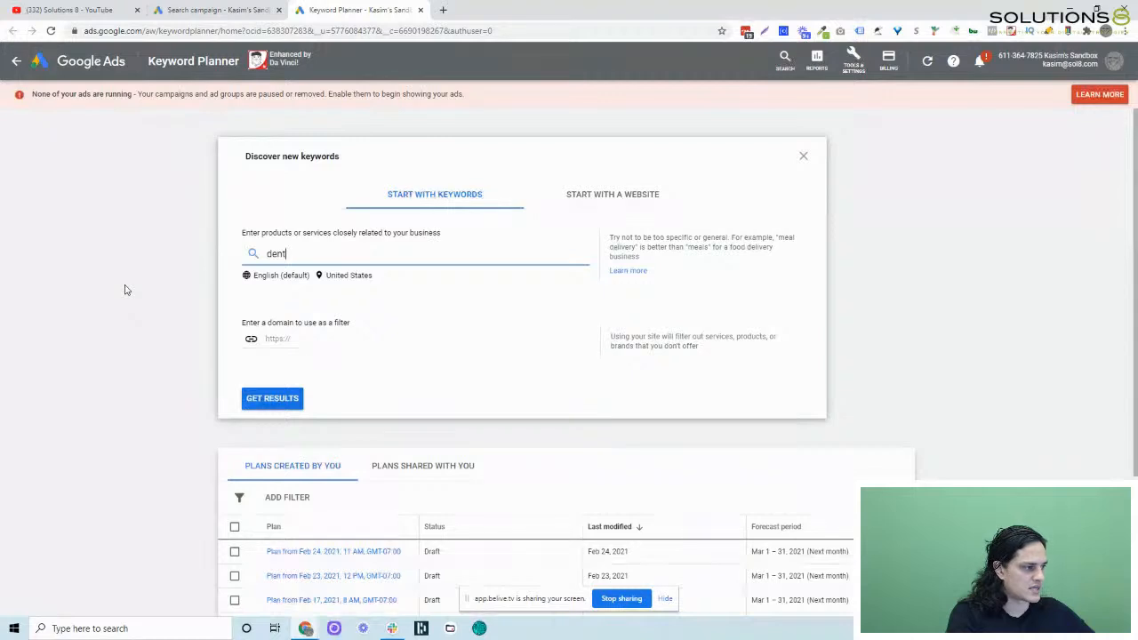
key("BackSpace")
key("BackSpace")
type("ants")
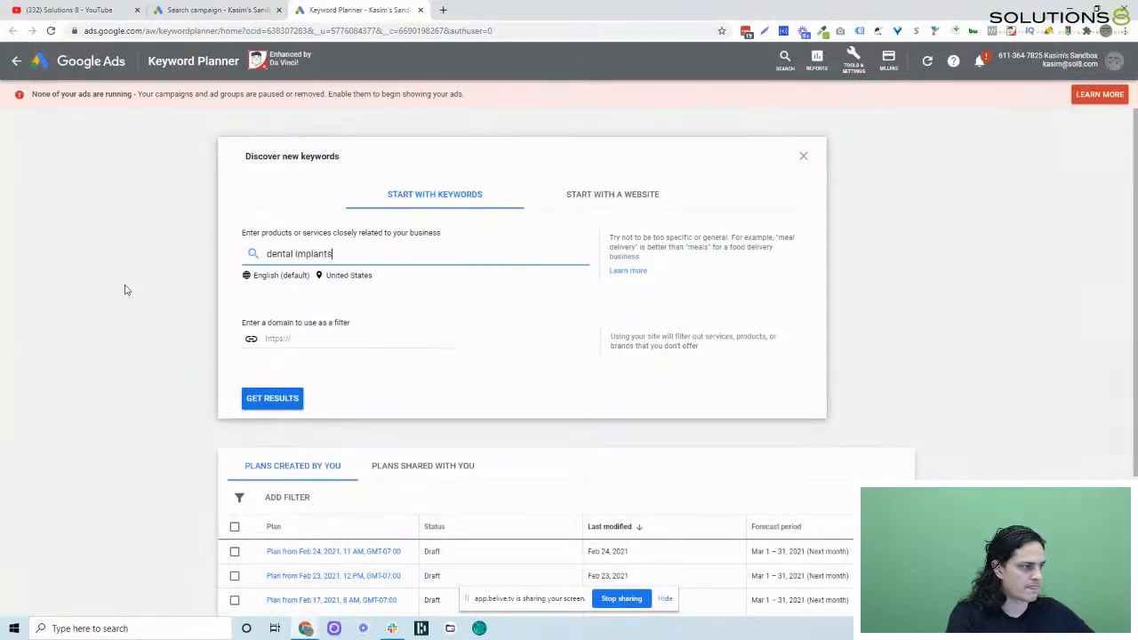
key("Return")
left_click(256, 397)
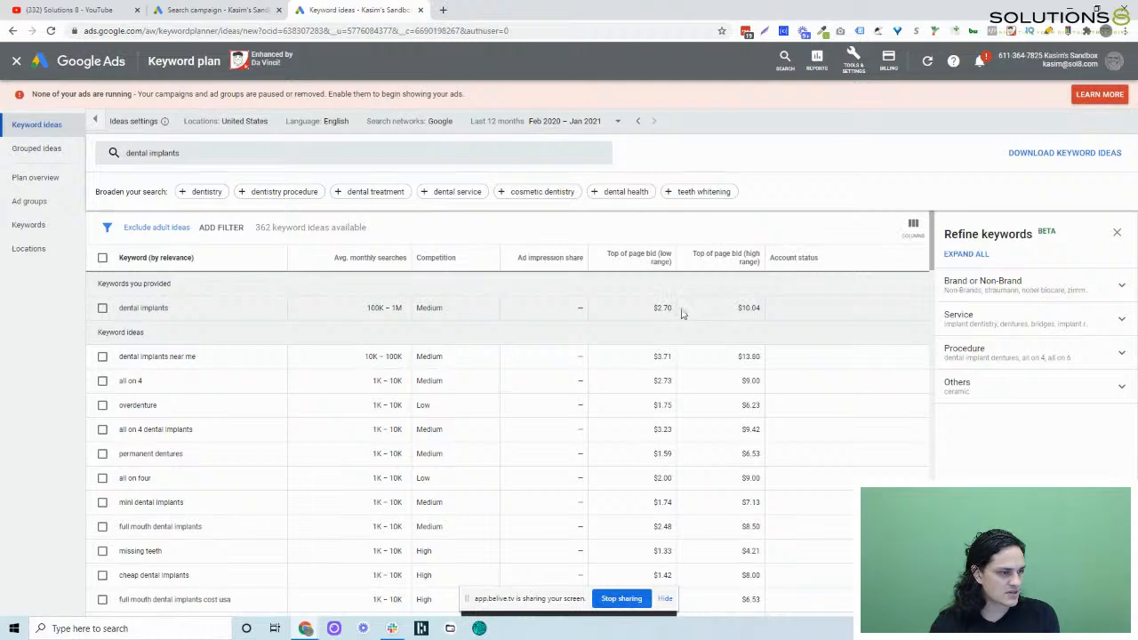
scroll(718, 311, "down", 10)
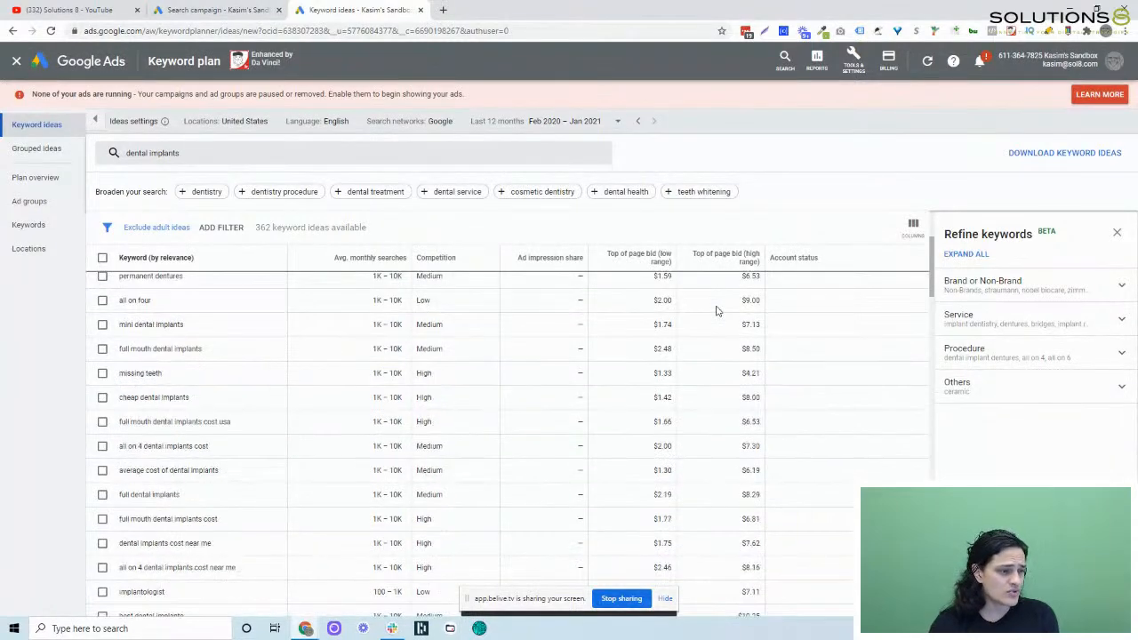
scroll(542, 322, "up", 10)
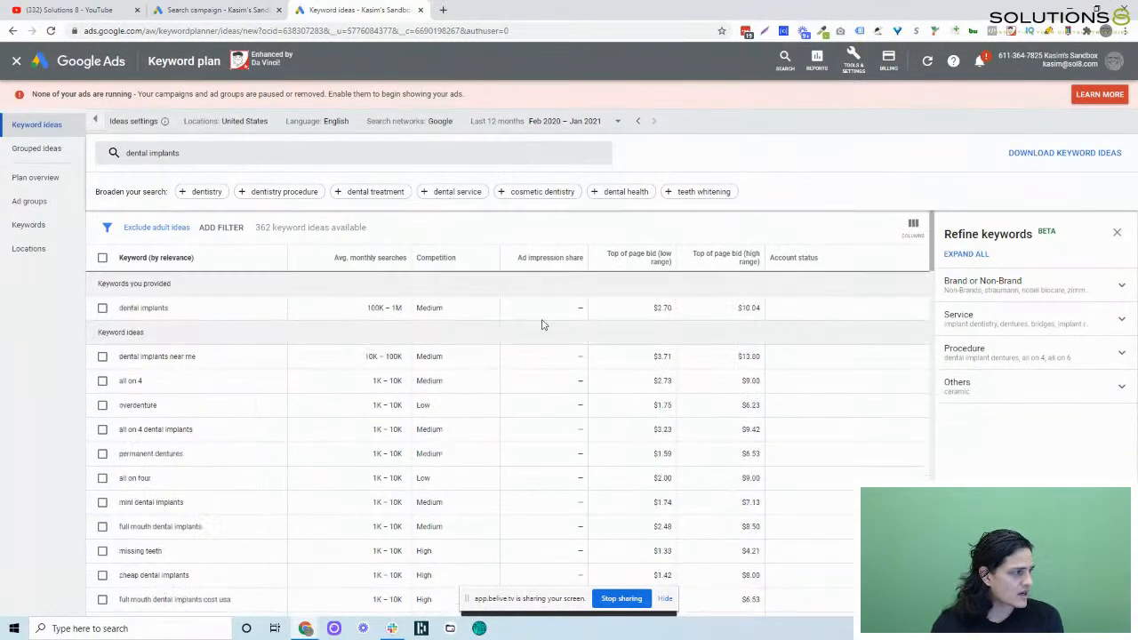
Replace the keyword plan's United States location with the Phoenix AZ Nielsen DMA region and review the local top-of-page bids
left_click(242, 122)
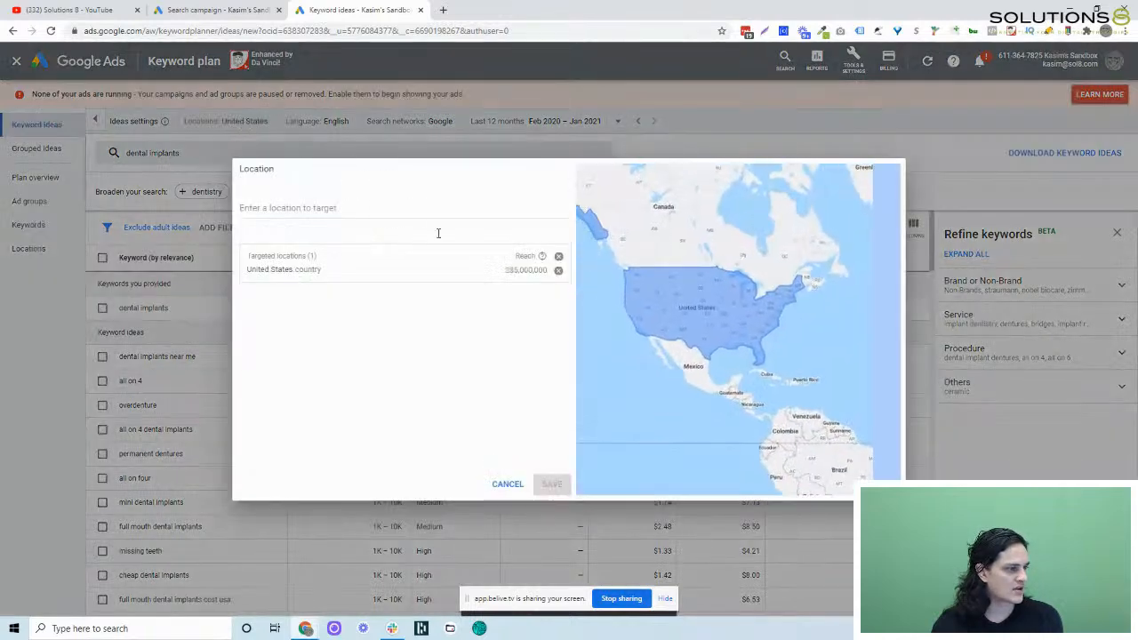
left_click(559, 256)
left_click(329, 208)
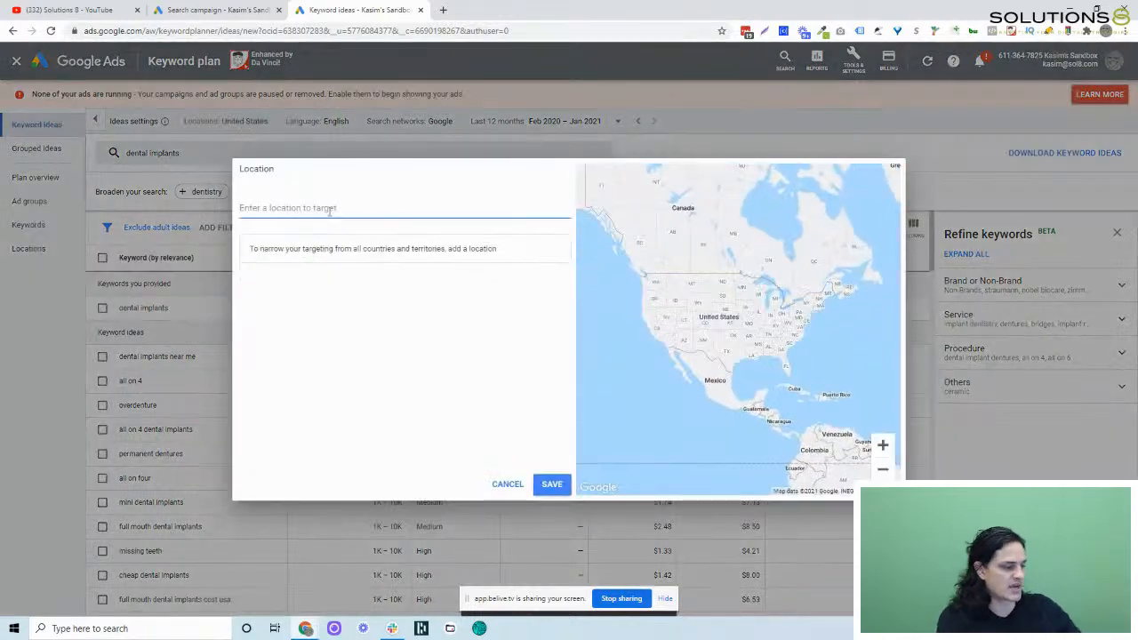
type("phoe")
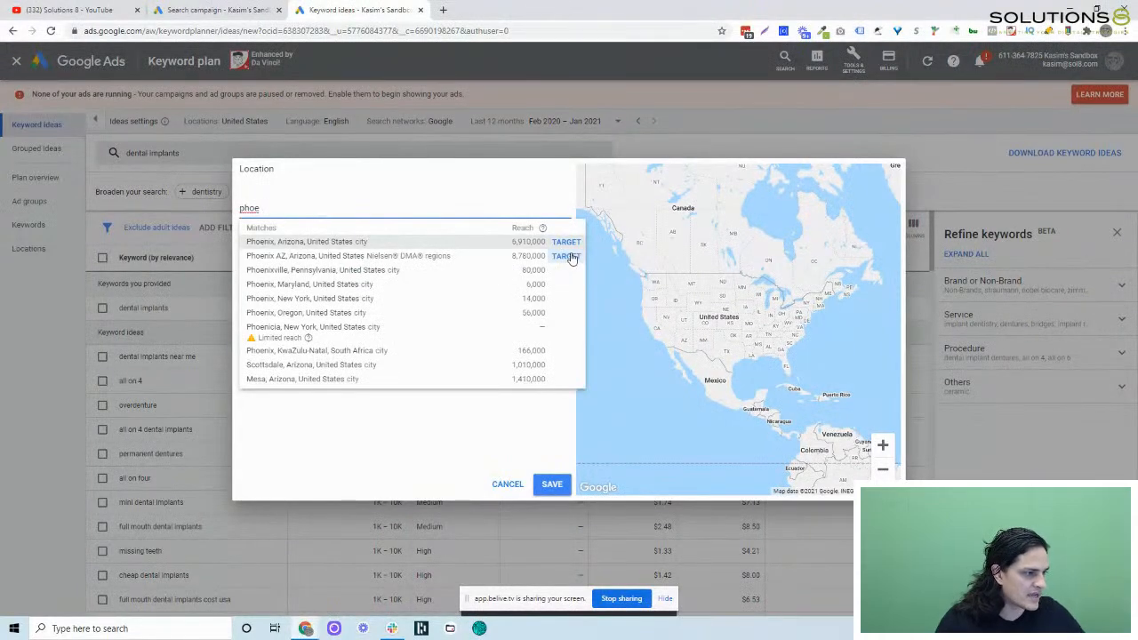
left_click(565, 256)
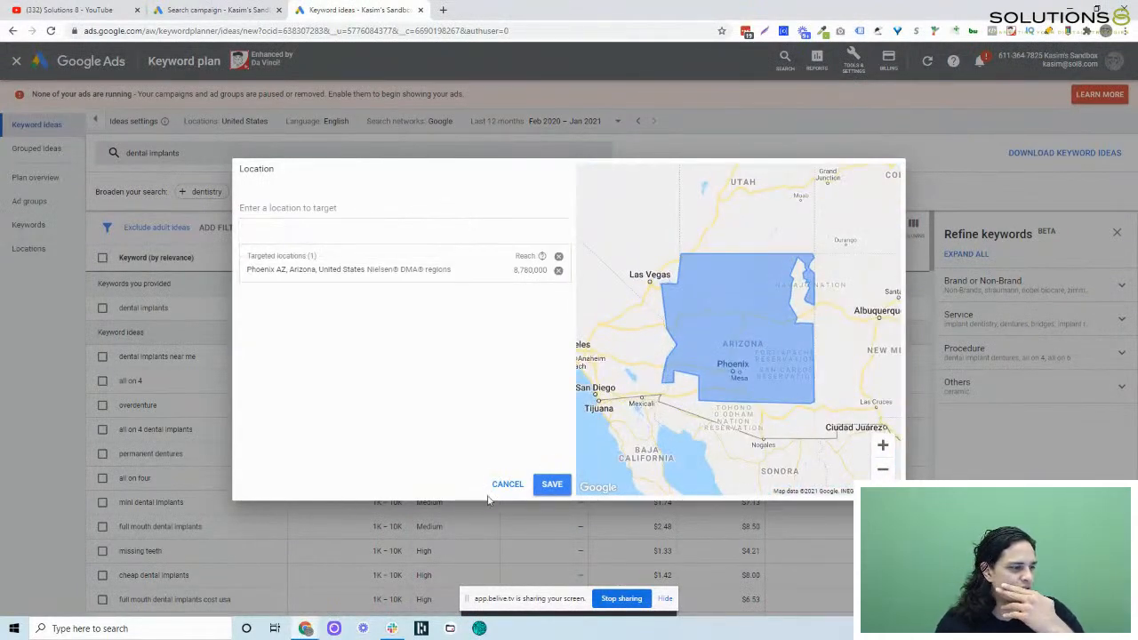
left_click(552, 485)
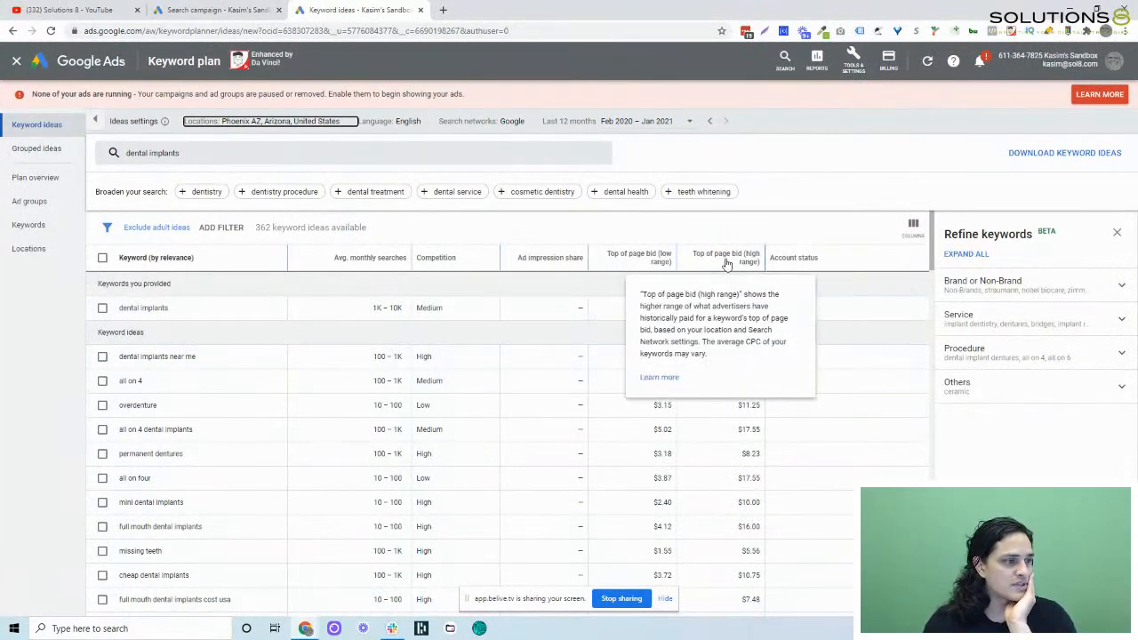
scroll(725, 464, "down", 4)
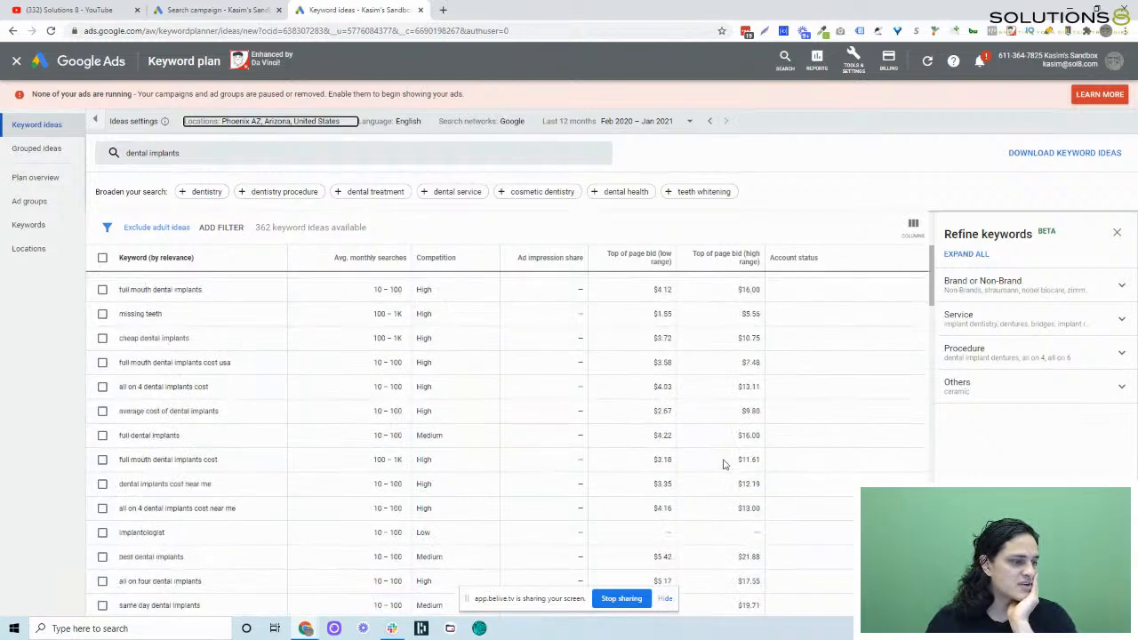
scroll(725, 464, "up", 4)
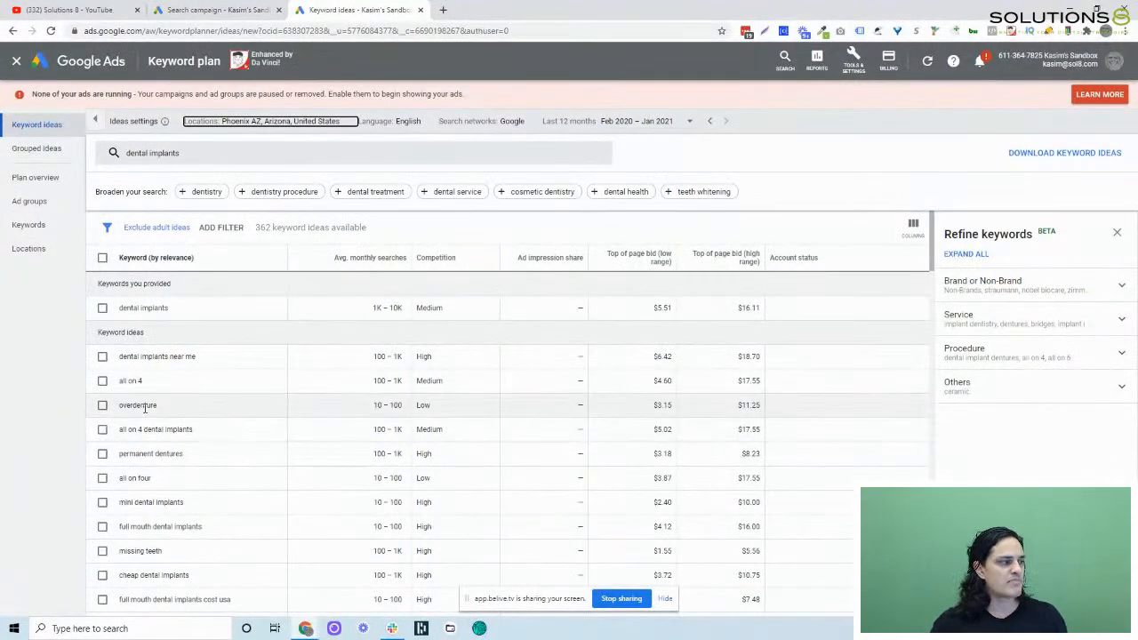
Return to the Search campaign draft and select Manual CPC directly as its bid strategy instead of Maximize clicks
left_click(191, 13)
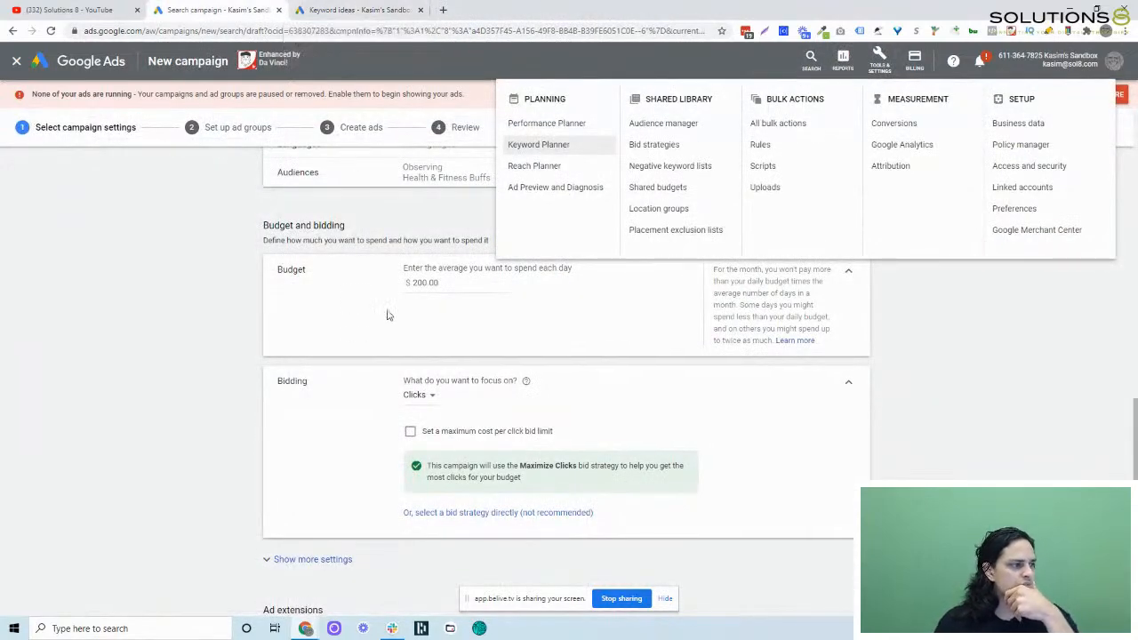
left_click(418, 299)
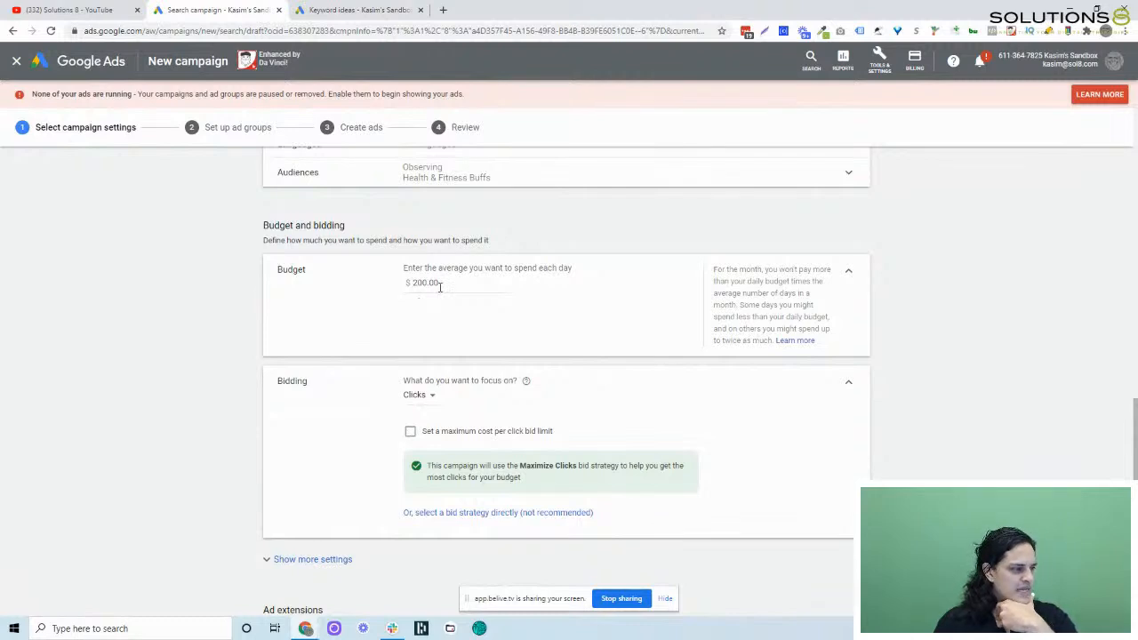
scroll(439, 286, "down", 1)
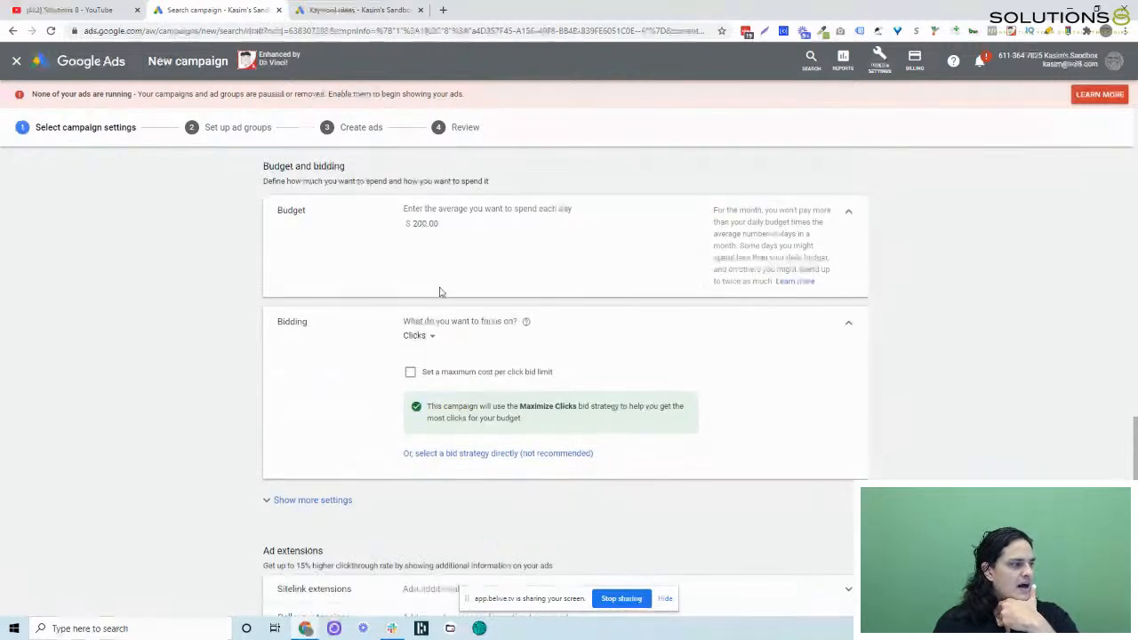
left_click(420, 346)
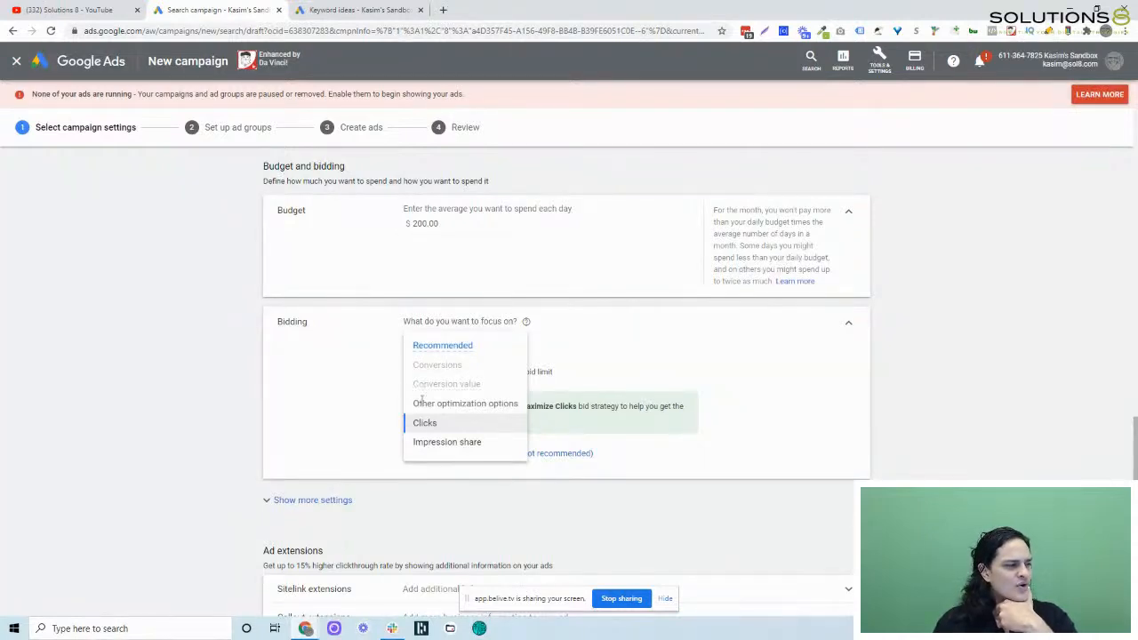
left_click(377, 366)
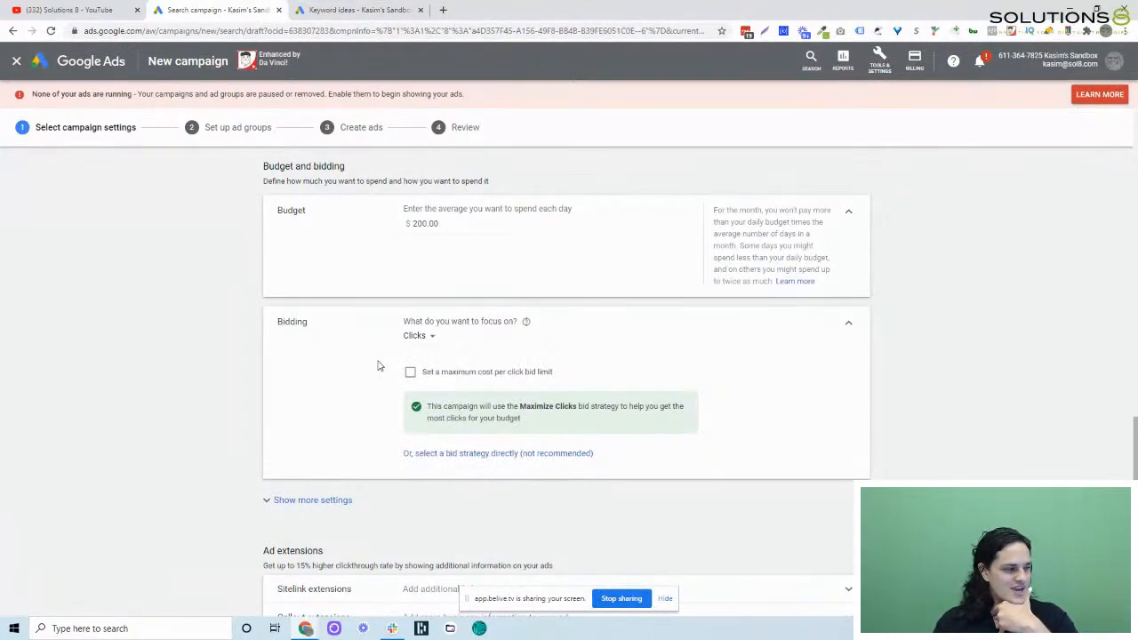
left_click(415, 461)
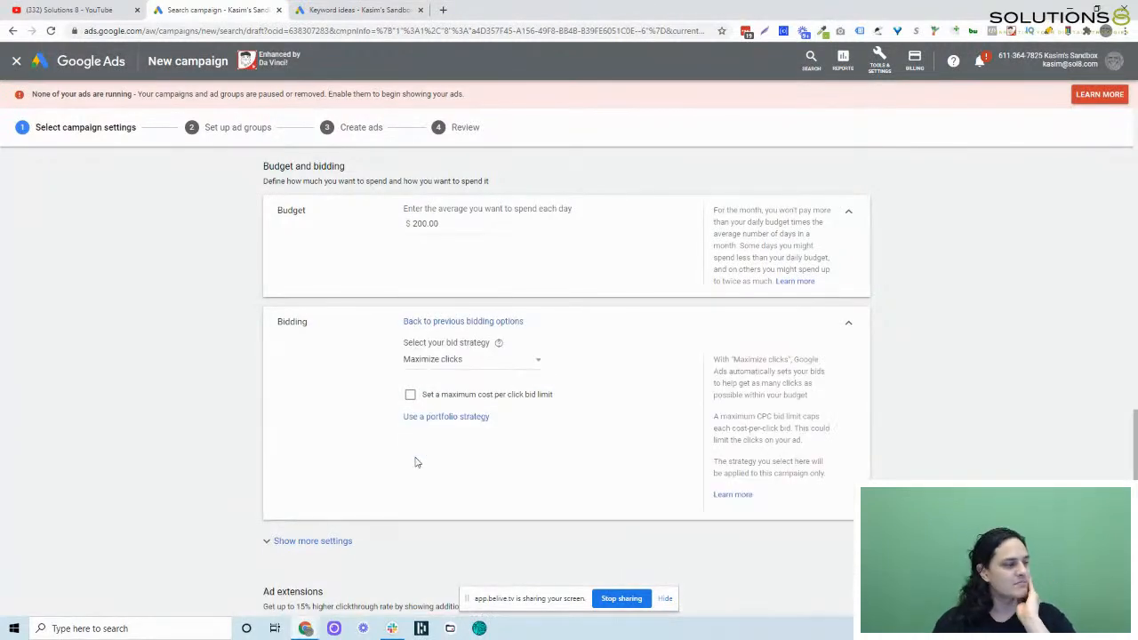
left_click(454, 368)
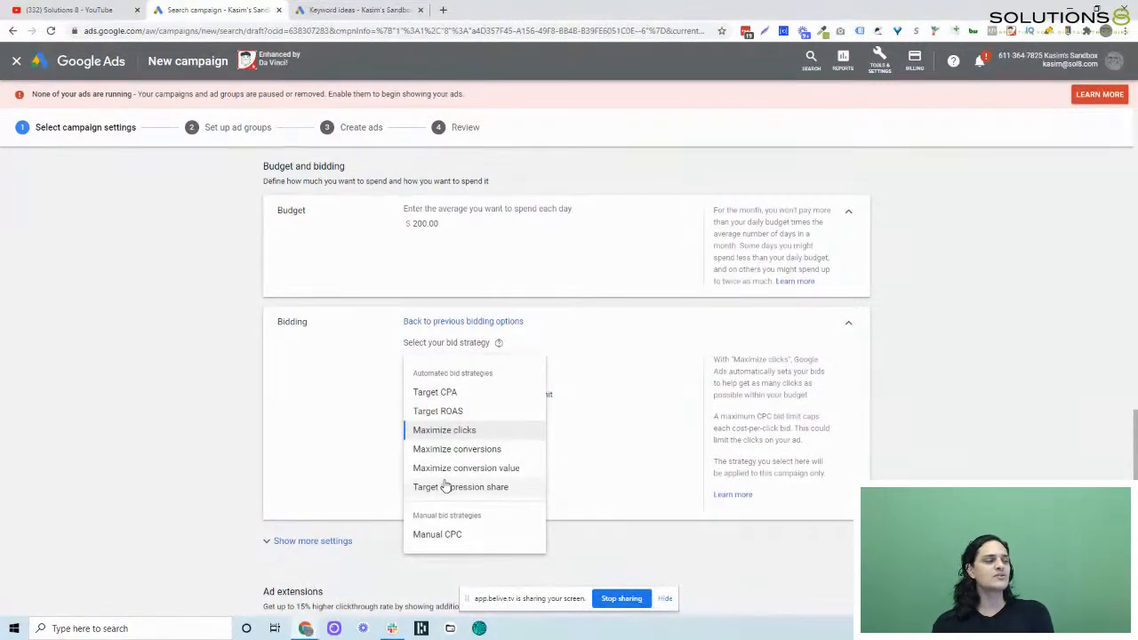
left_click(426, 535)
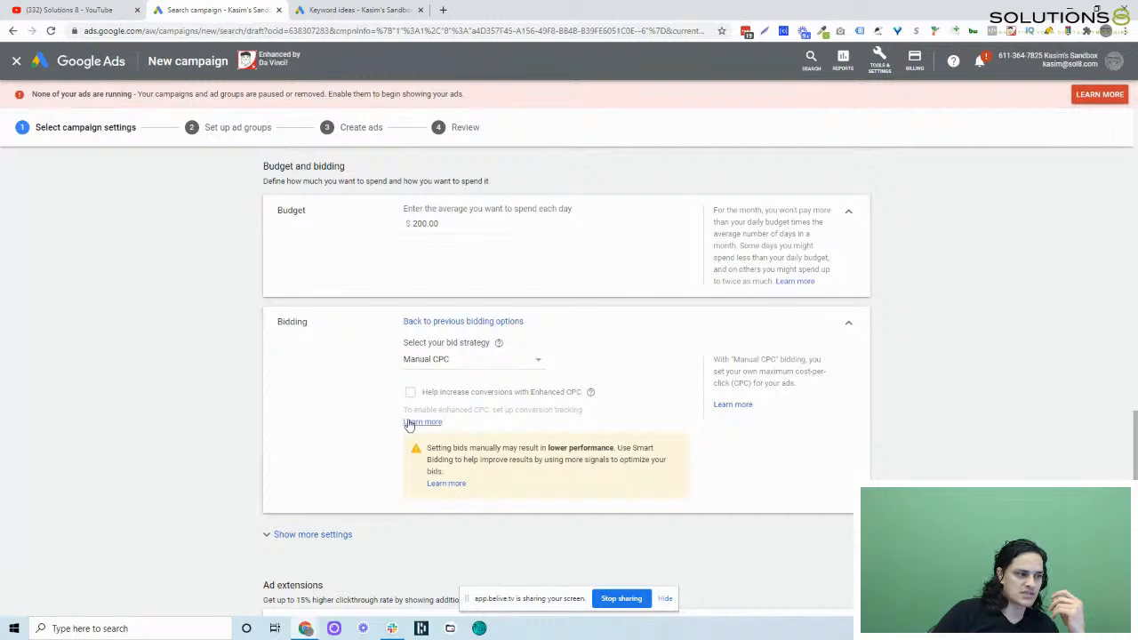
Try Maximize conversions as the bid strategy, switch back to Manual CPC, and look over the other available strategies
scroll(373, 392, "down", 2)
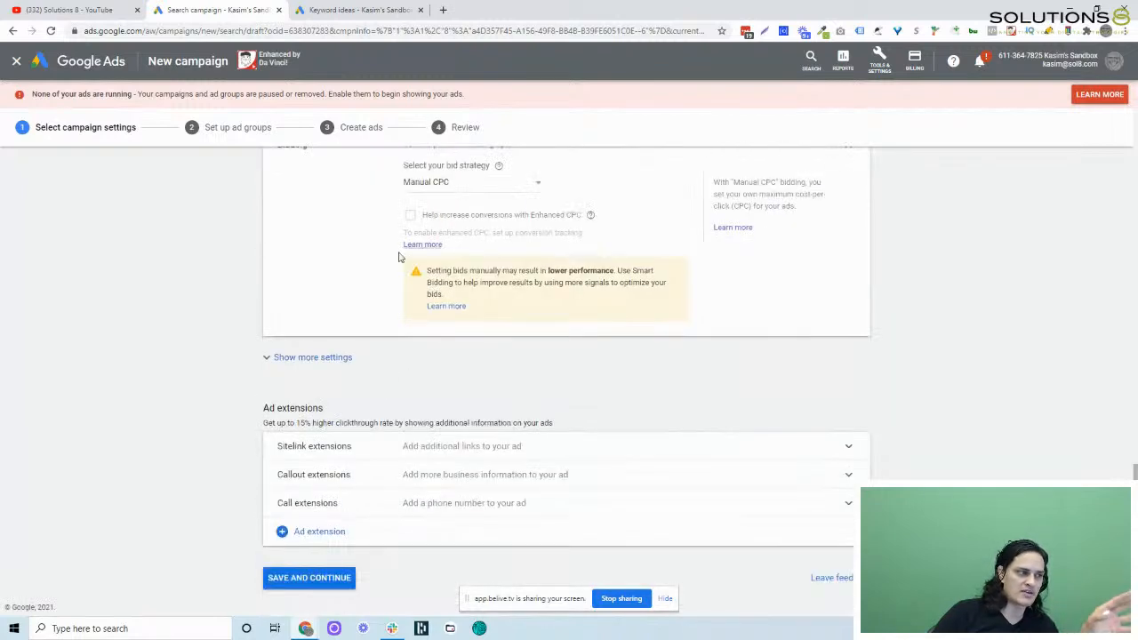
scroll(383, 263, "up", 1)
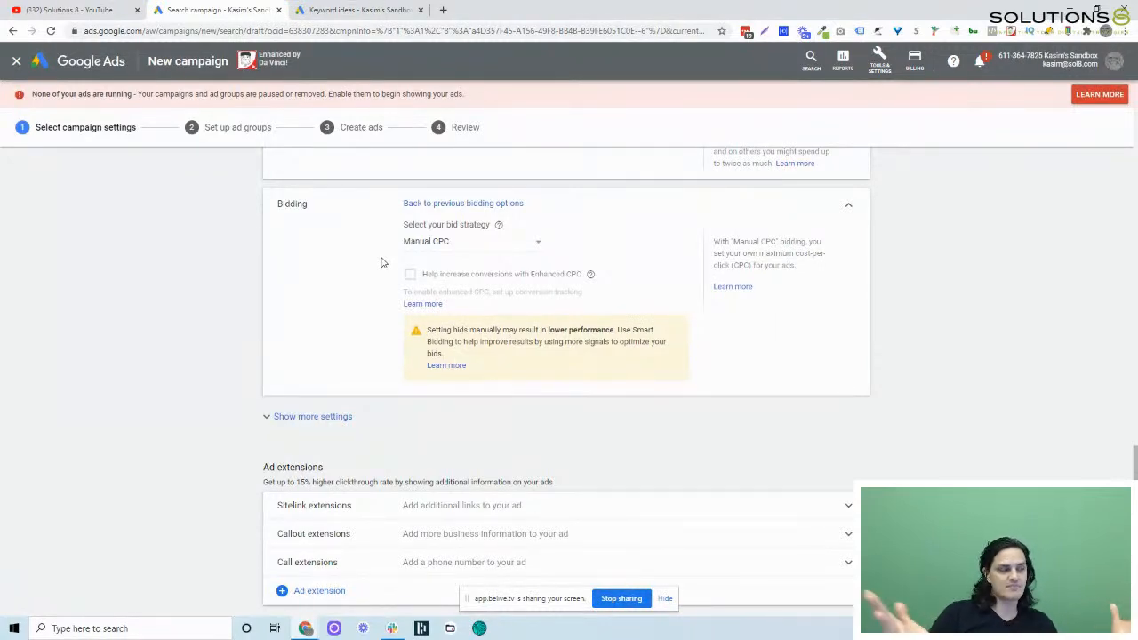
left_click(424, 248)
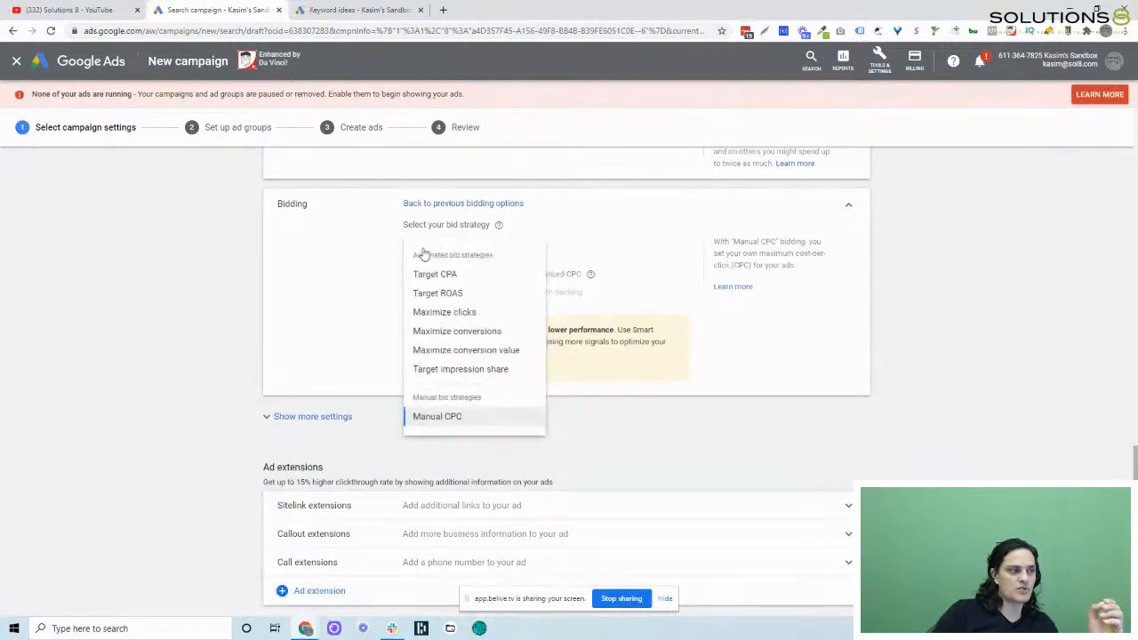
left_click(446, 331)
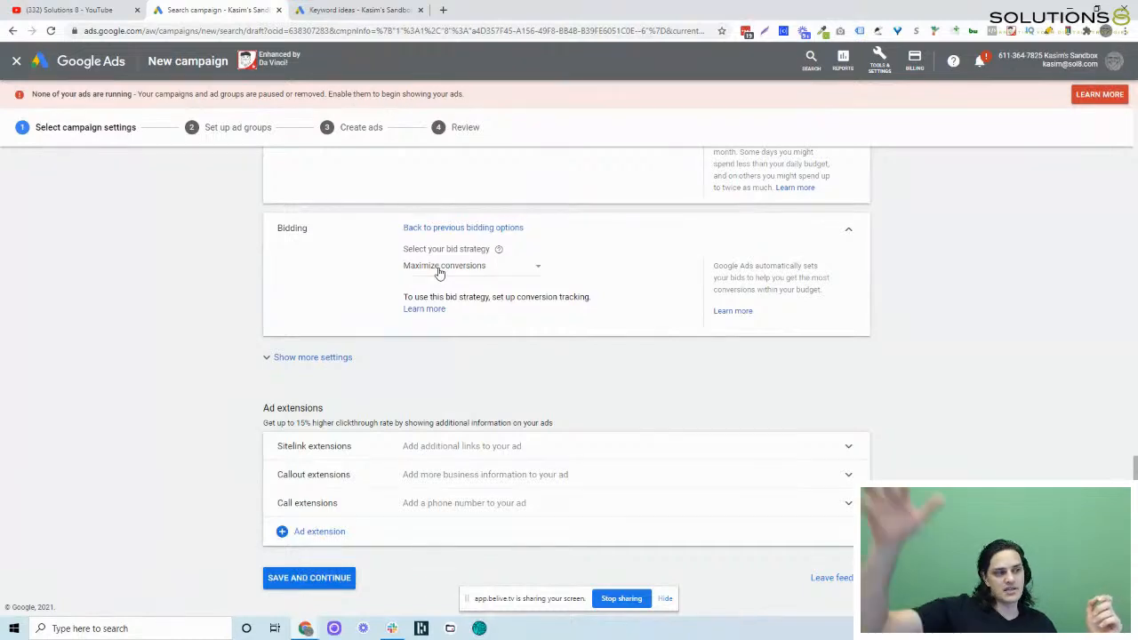
left_click(438, 273)
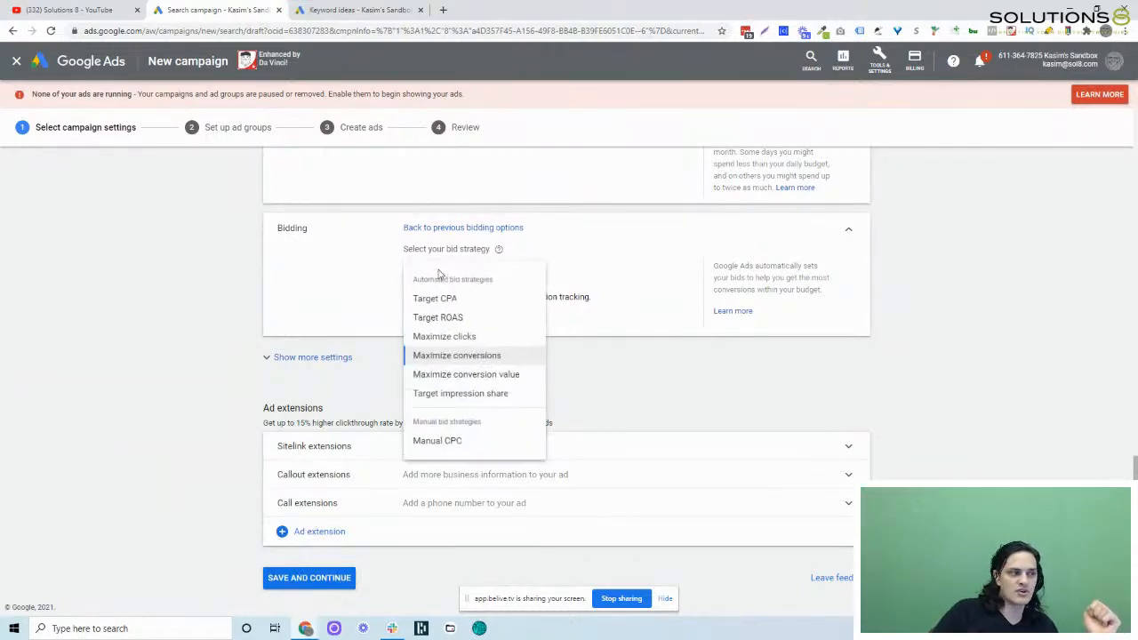
left_click(433, 440)
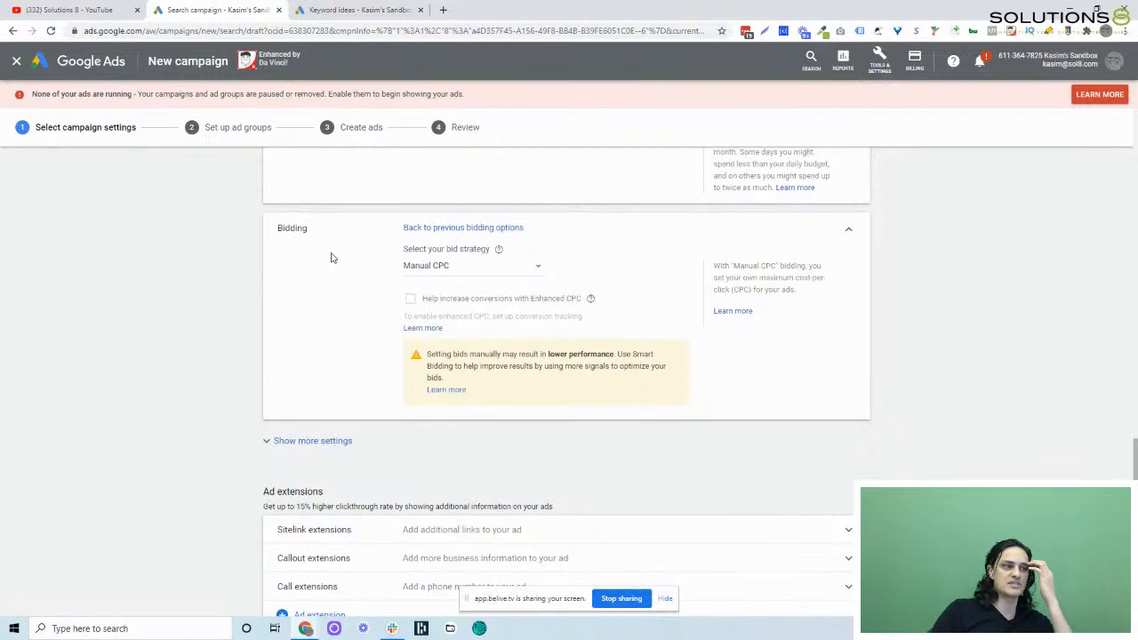
left_click(415, 267)
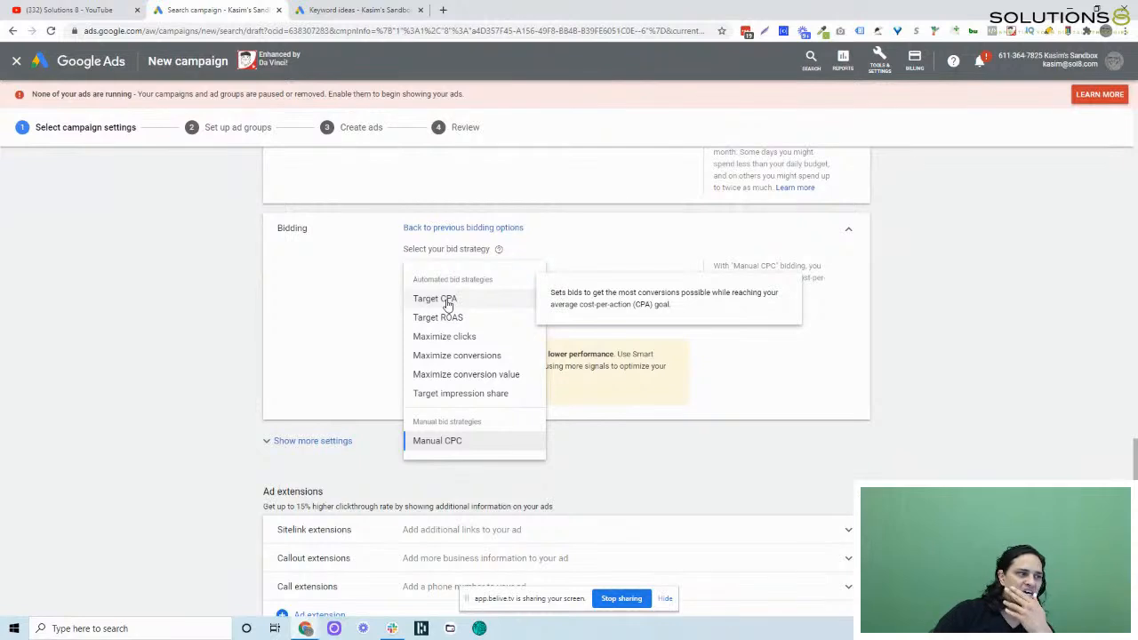
left_click(372, 313)
Show the additional campaign settings and review the Conversions section
scroll(387, 281, "down", 1)
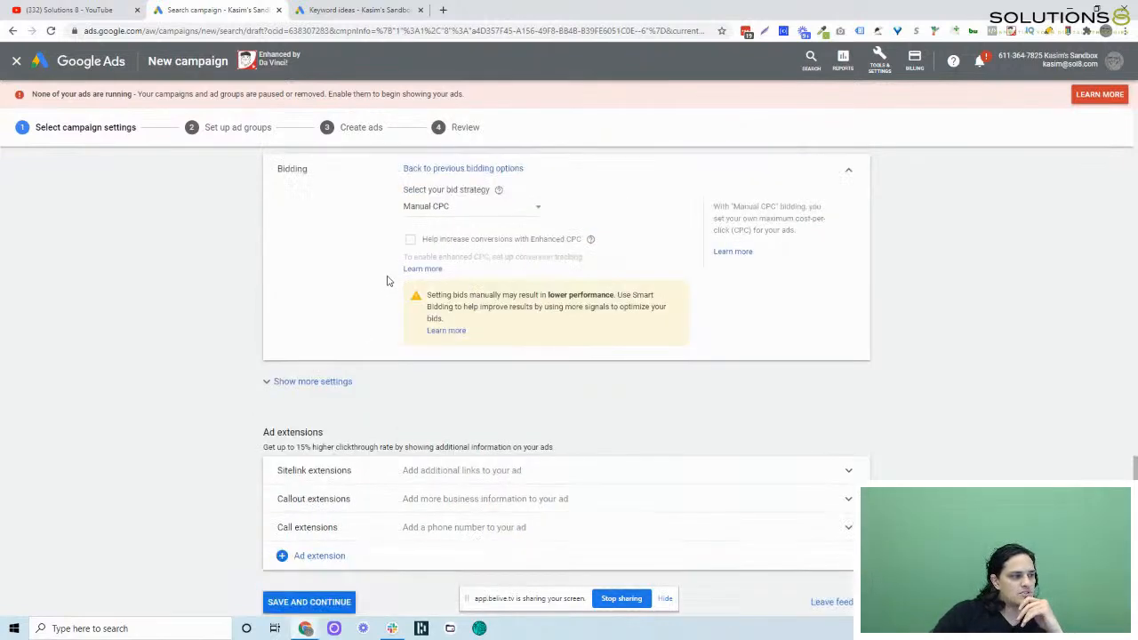
left_click(330, 379)
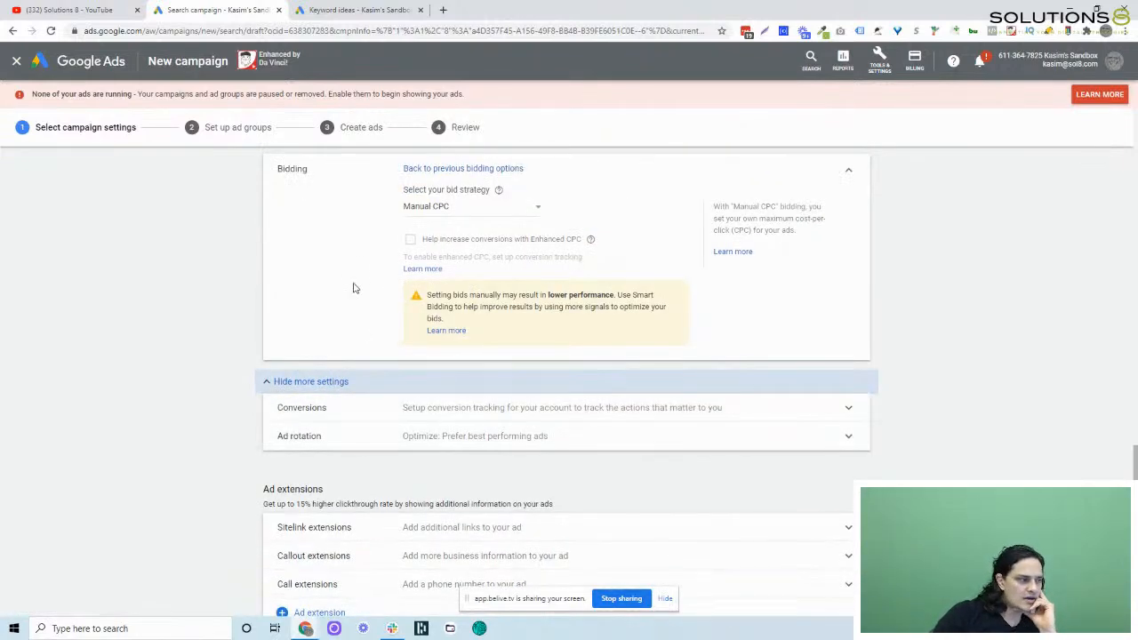
left_click(526, 402)
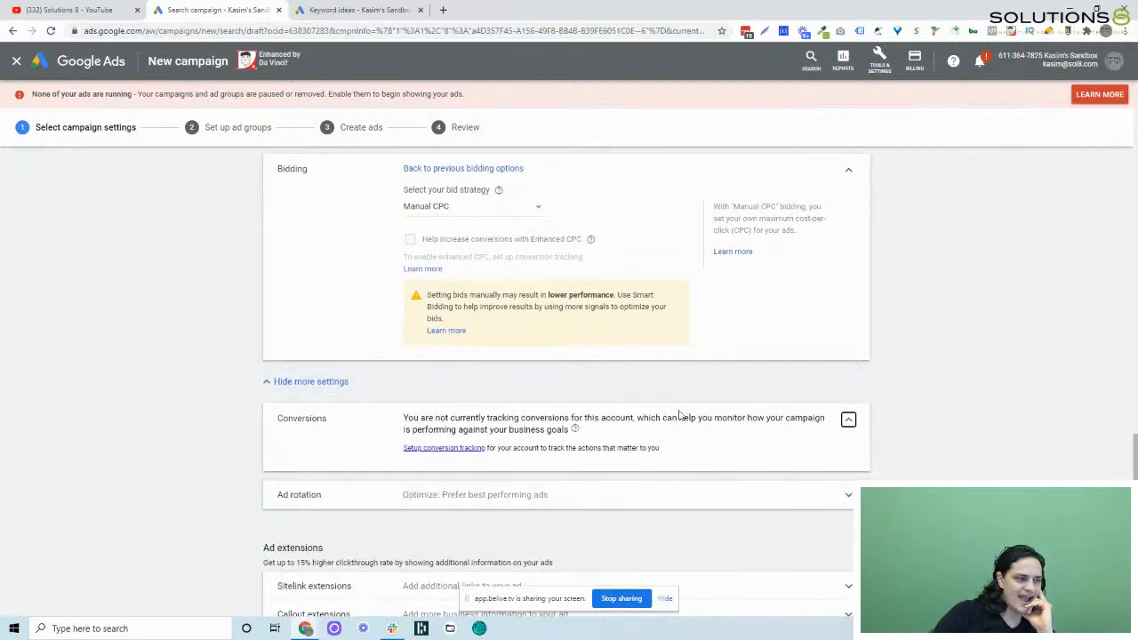
left_click(849, 420)
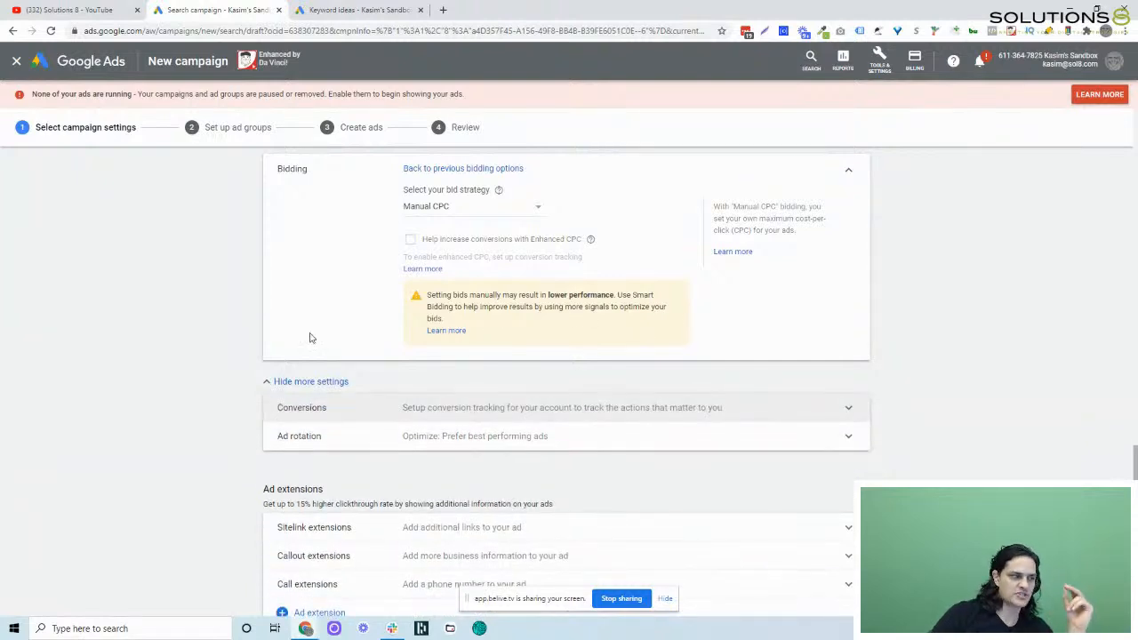
Try the "Do not optimize: Rotate ads indefinitely" ad rotation, restore "Optimize: Prefer best performing ads", and collapse the section
scroll(391, 358, "down", 1)
left_click(470, 391)
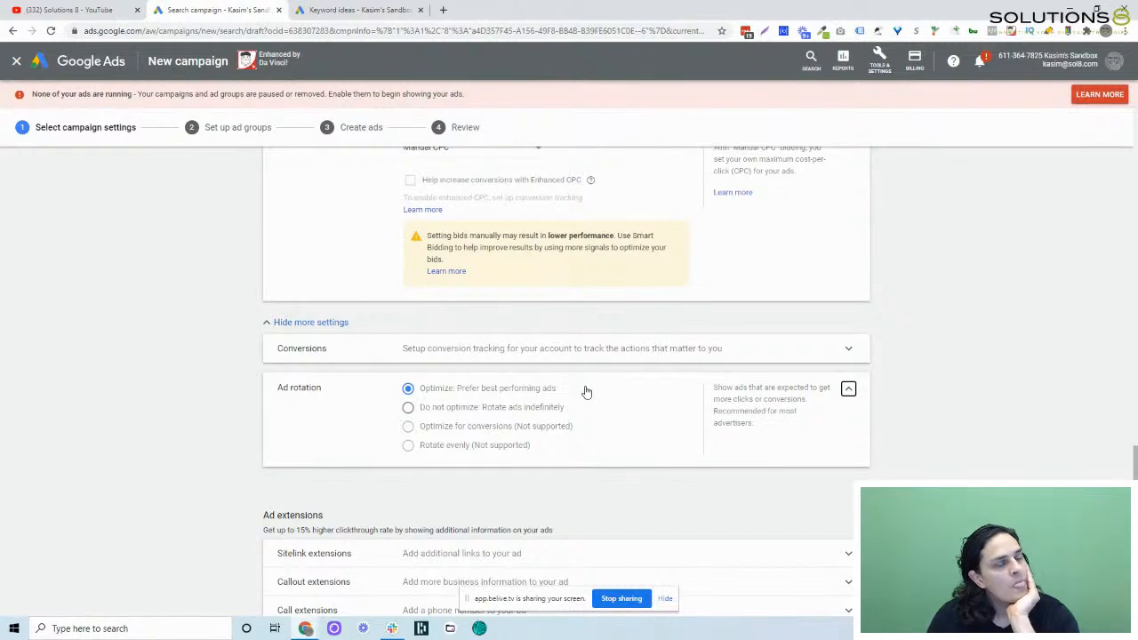
left_click(518, 409)
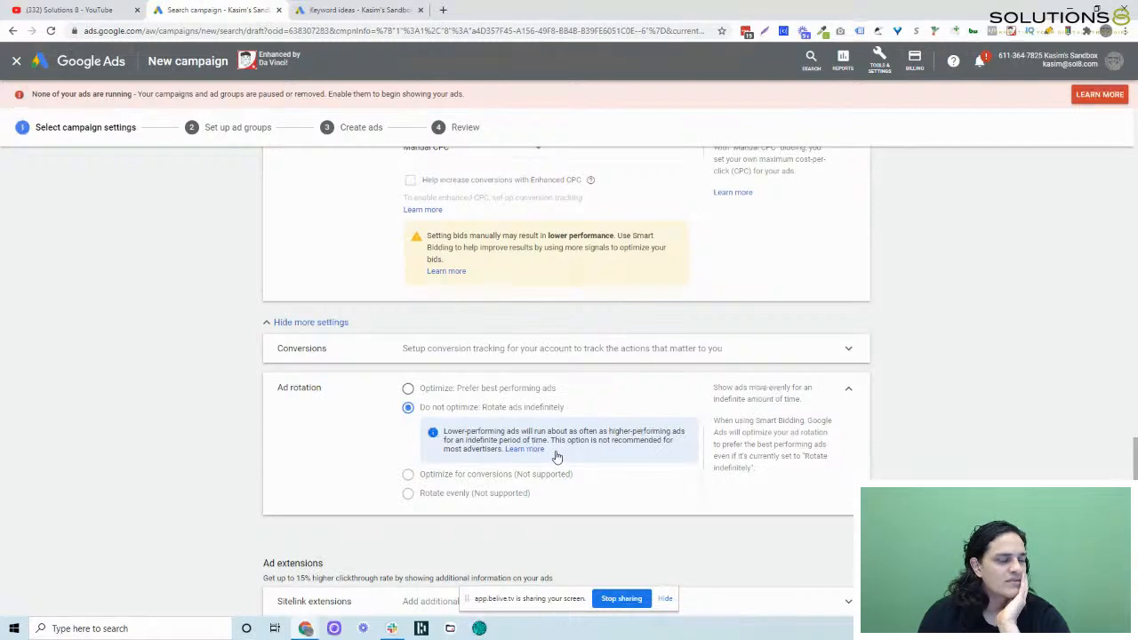
left_click(503, 392)
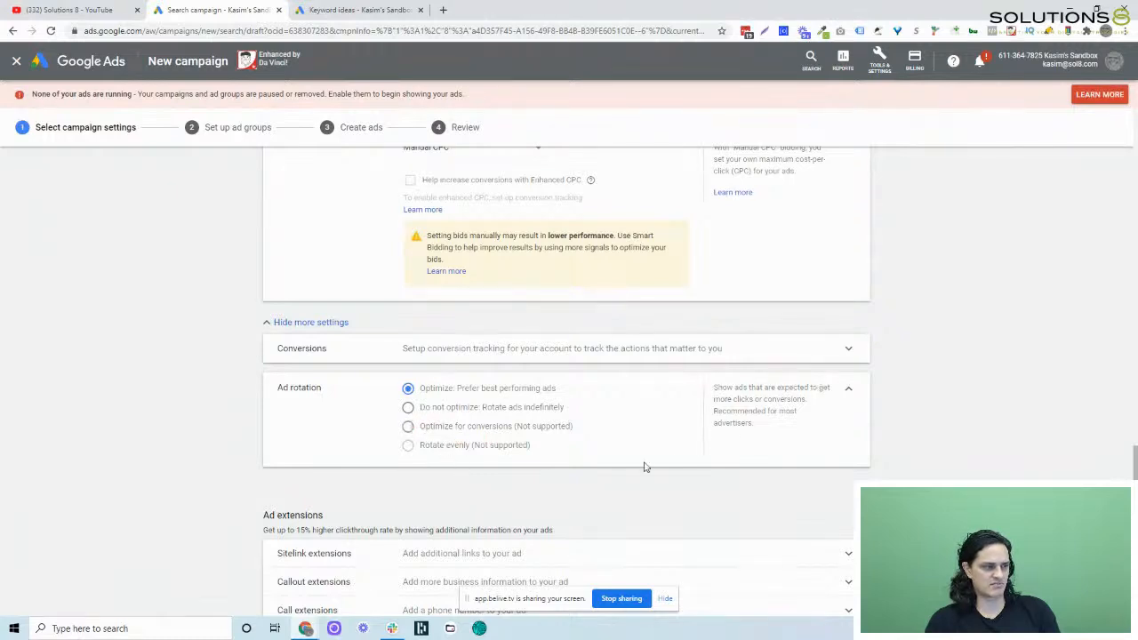
left_click(849, 393)
left_click(846, 382)
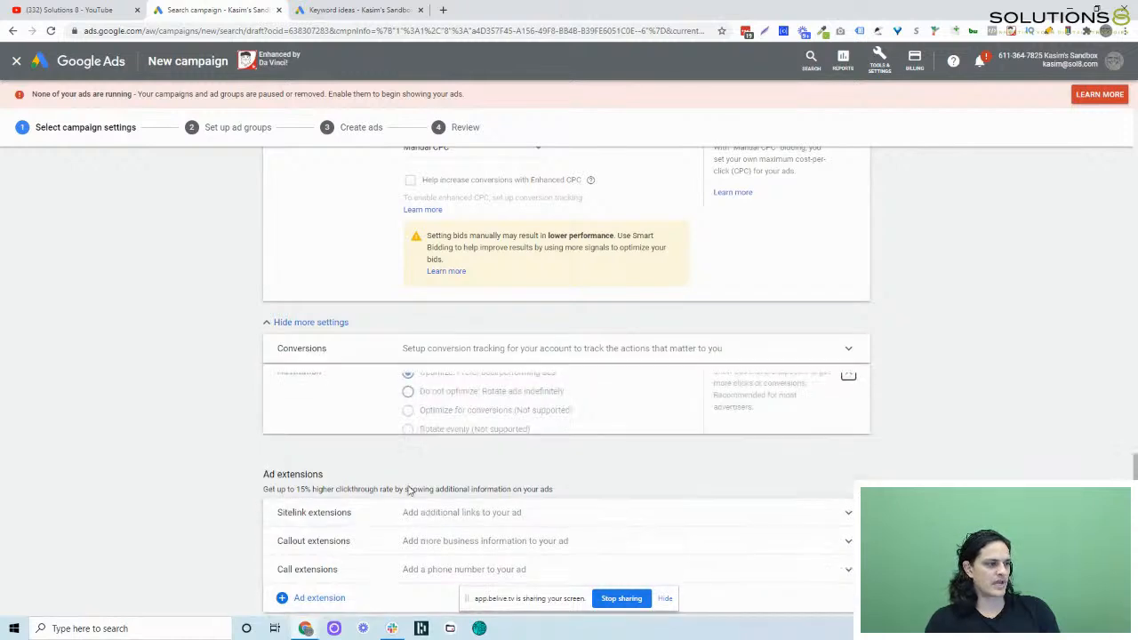
left_click(847, 394)
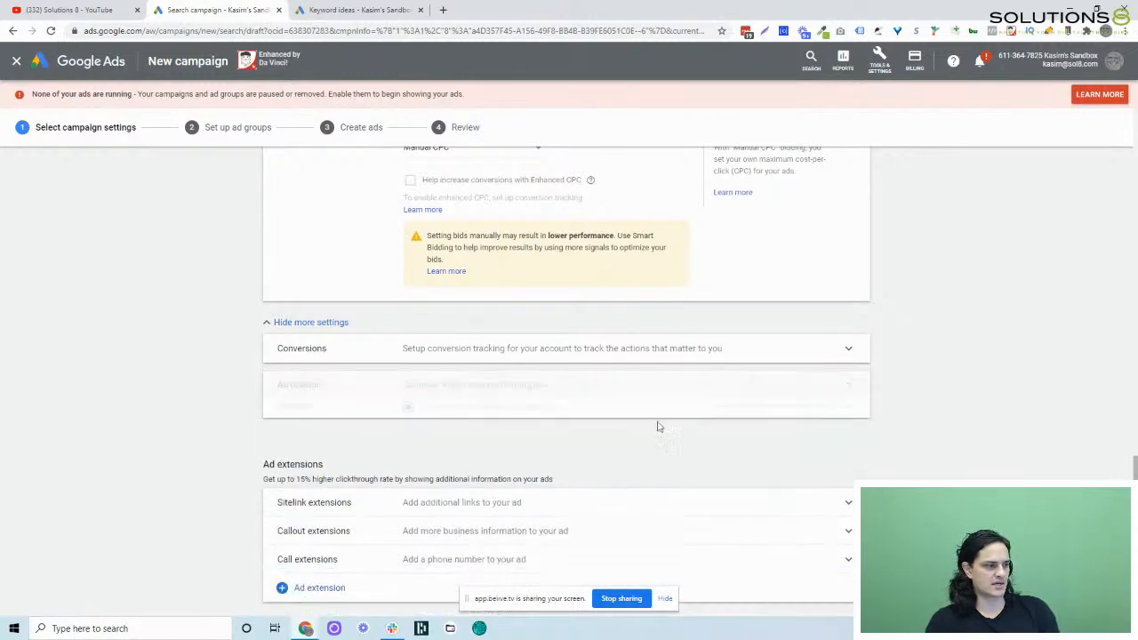
scroll(380, 379, "down", 1)
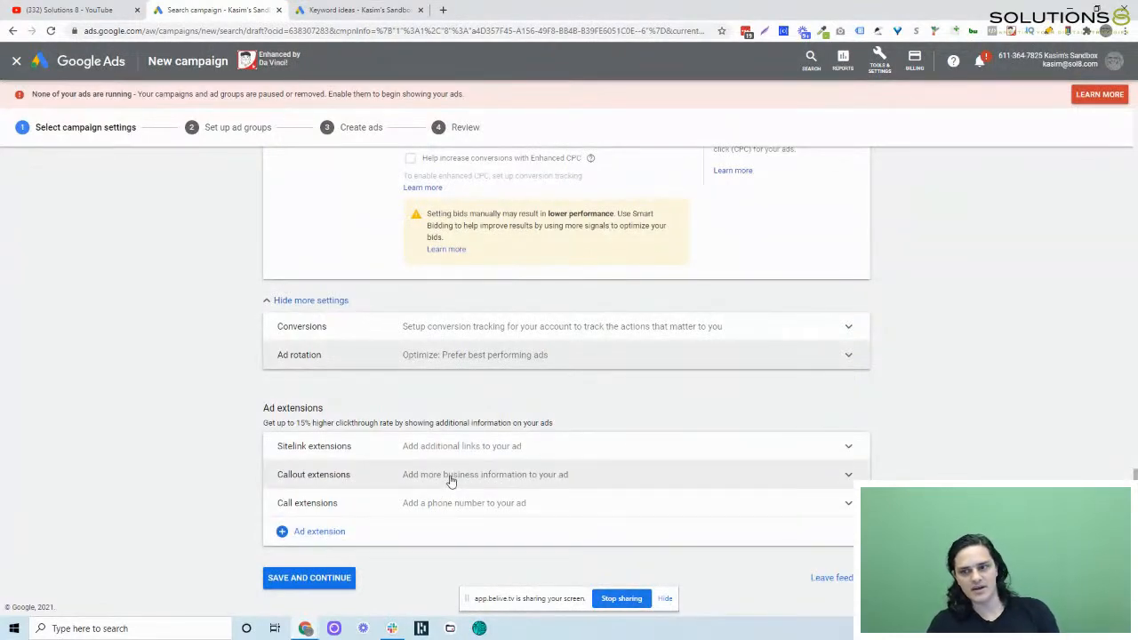
Switch to YouTube and look through the Google Ads Extensions playlist on the Solutions 8 channel, returning to the channel's playlists
left_click(89, 11)
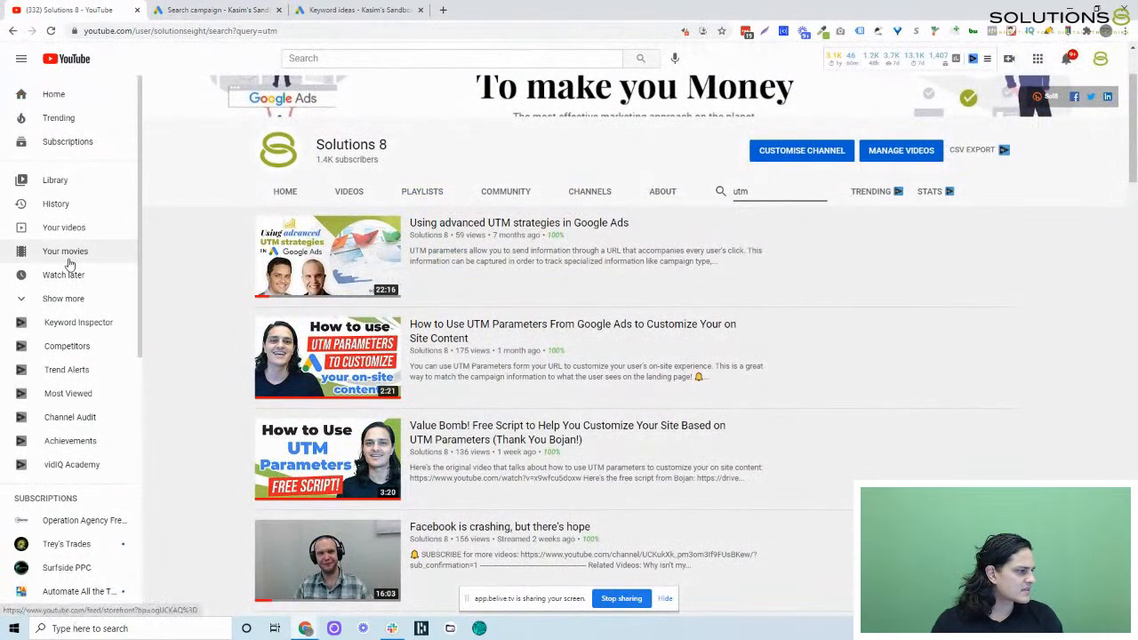
scroll(71, 267, "down", 1)
scroll(70, 264, "down", 5)
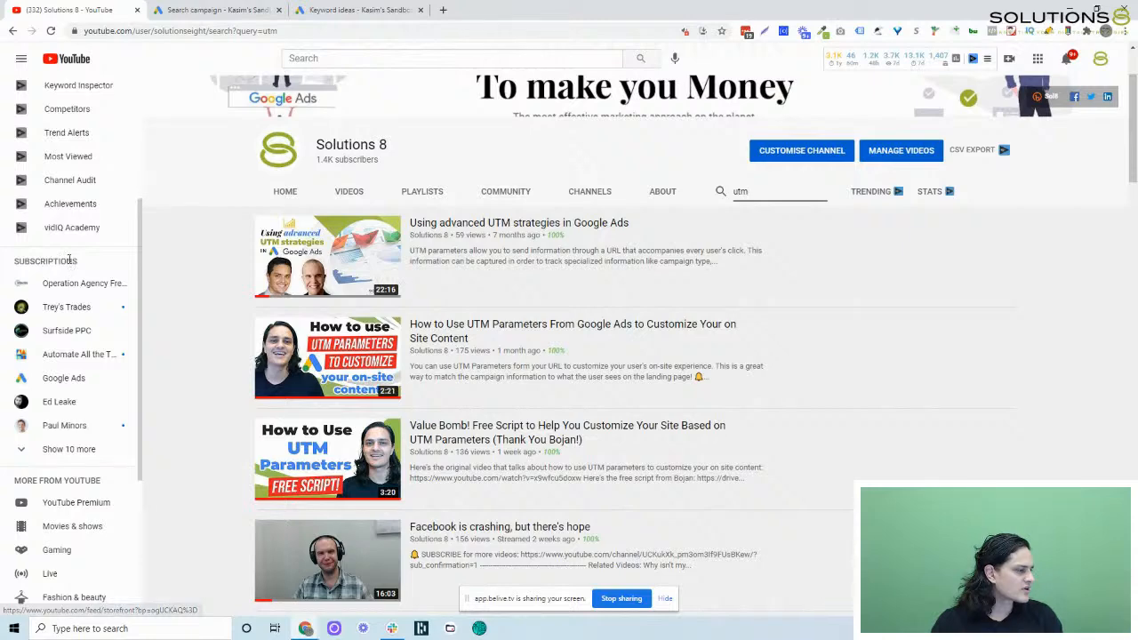
scroll(88, 338, "up", 2)
scroll(93, 344, "up", 3)
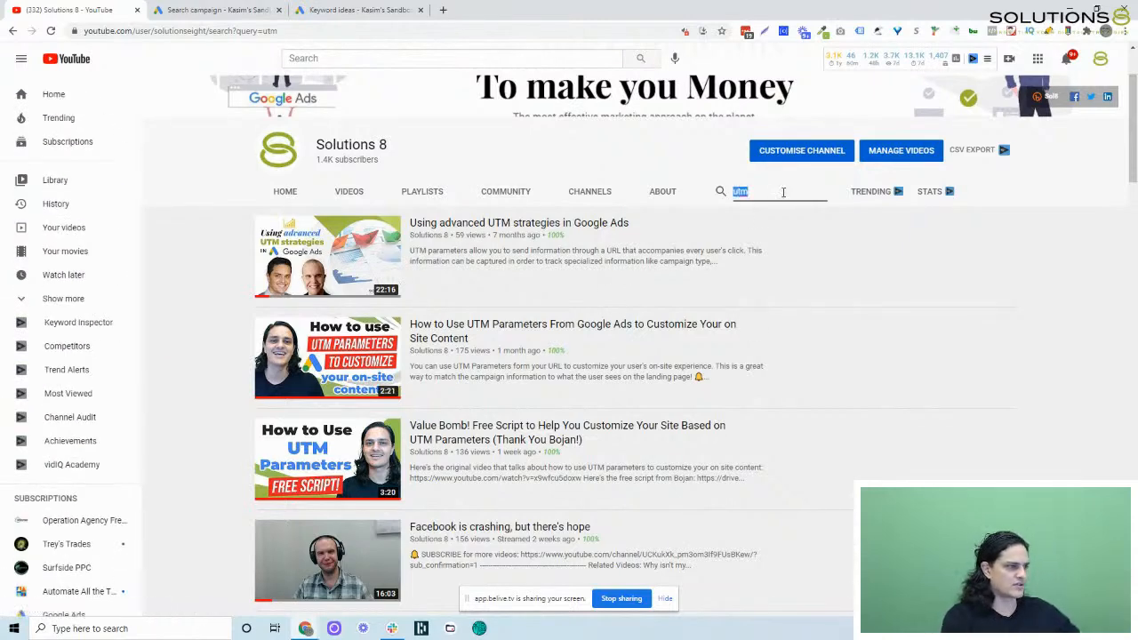
left_click(422, 191)
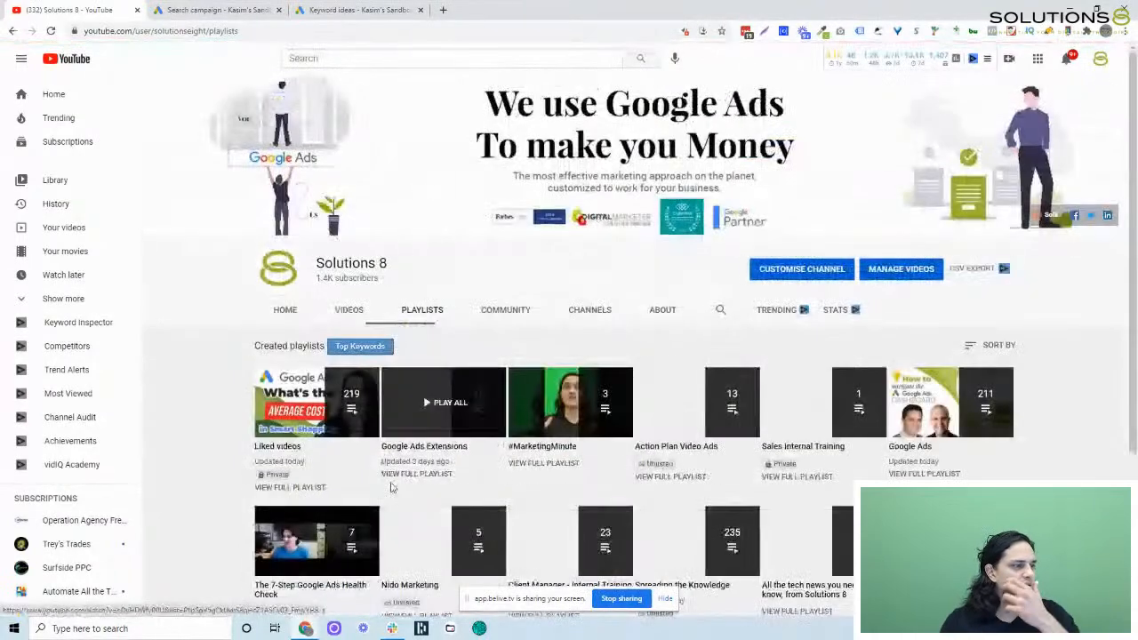
scroll(229, 392, "down", 2)
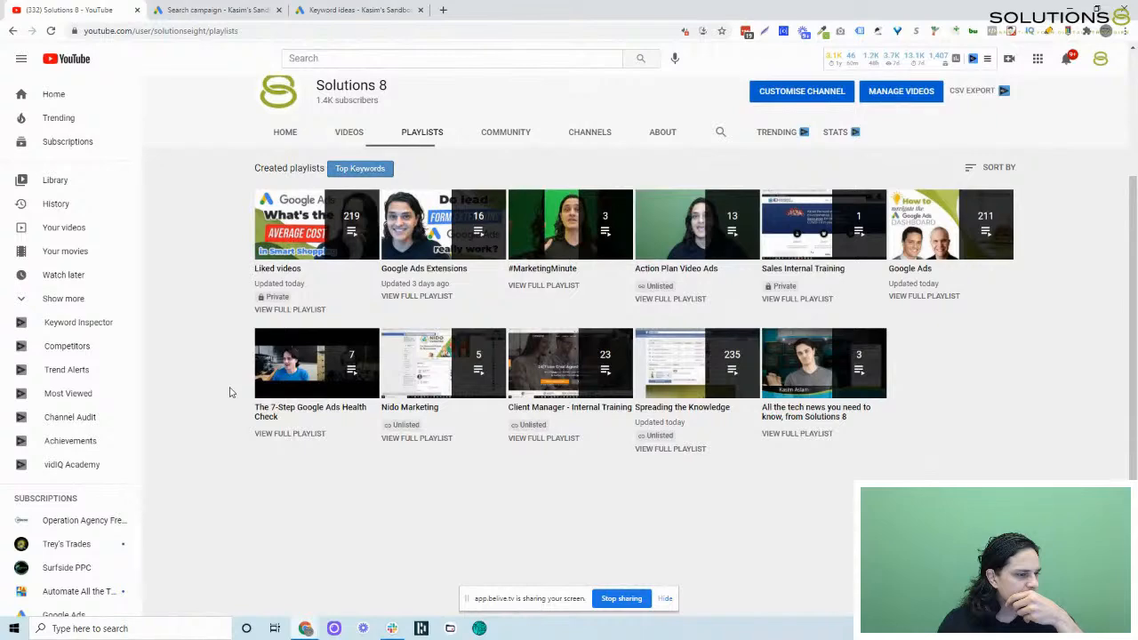
left_click(490, 228)
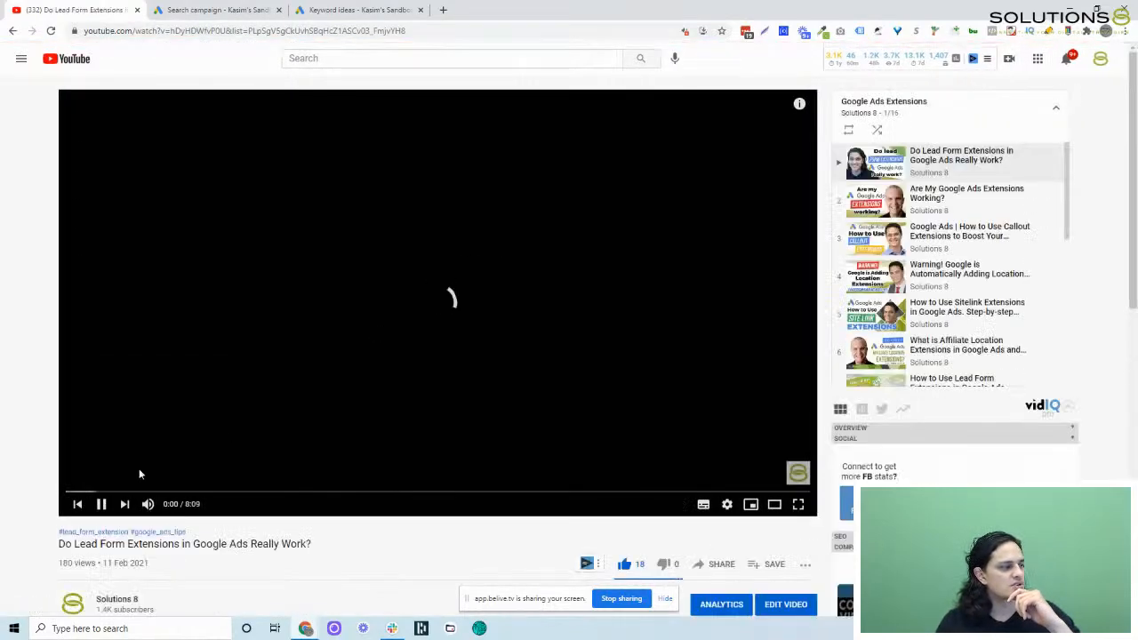
scroll(301, 385, "down", 5)
scroll(301, 391, "up", 5)
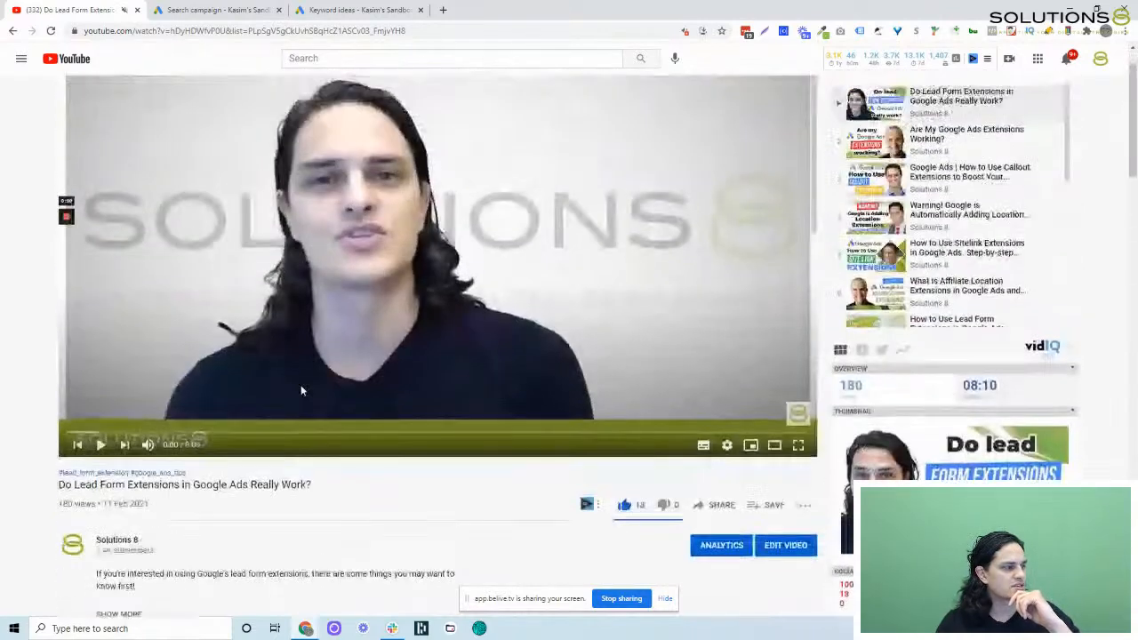
left_click(13, 31)
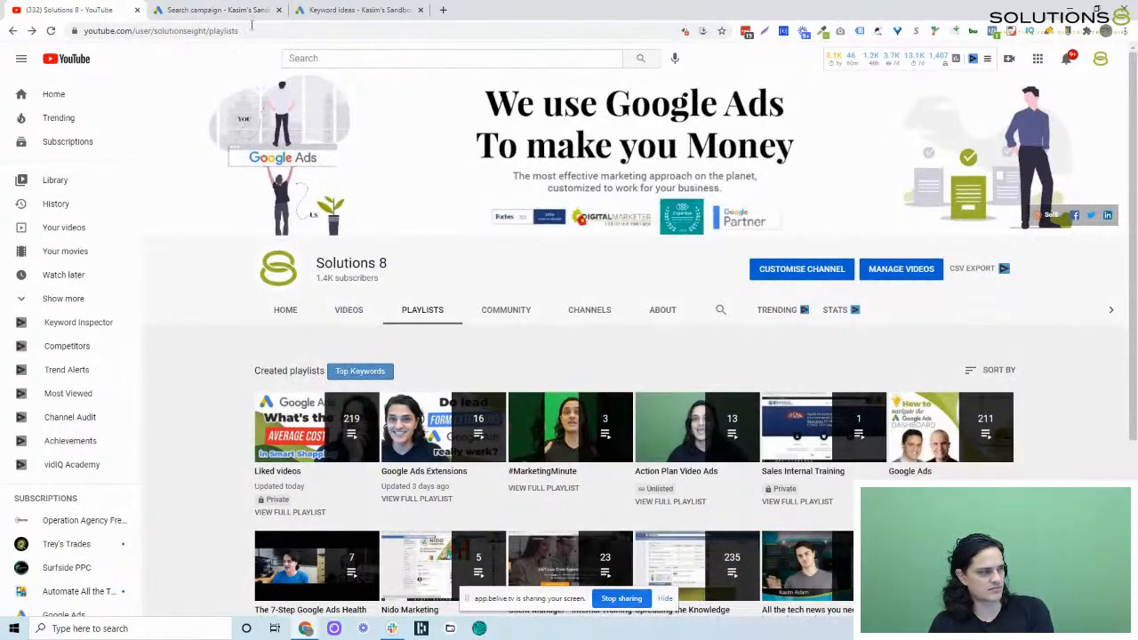
Return to the campaign draft, then search Google for "project management software" in a new browser tab to view ads with sitelinks
left_click(242, 11)
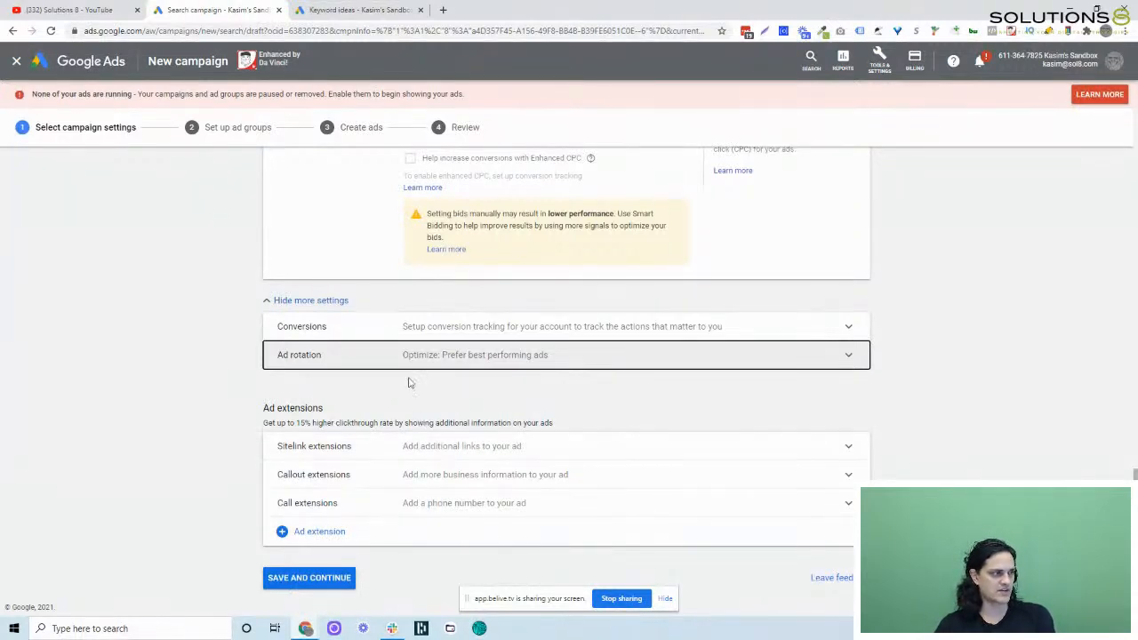
key("ctrl+t")
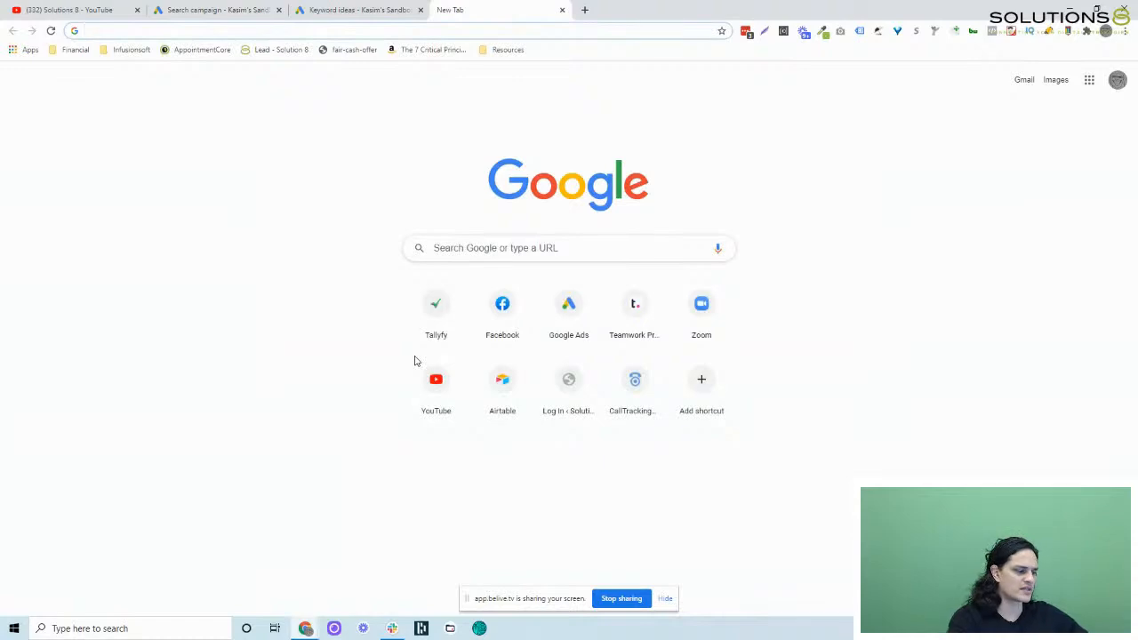
type("project management software")
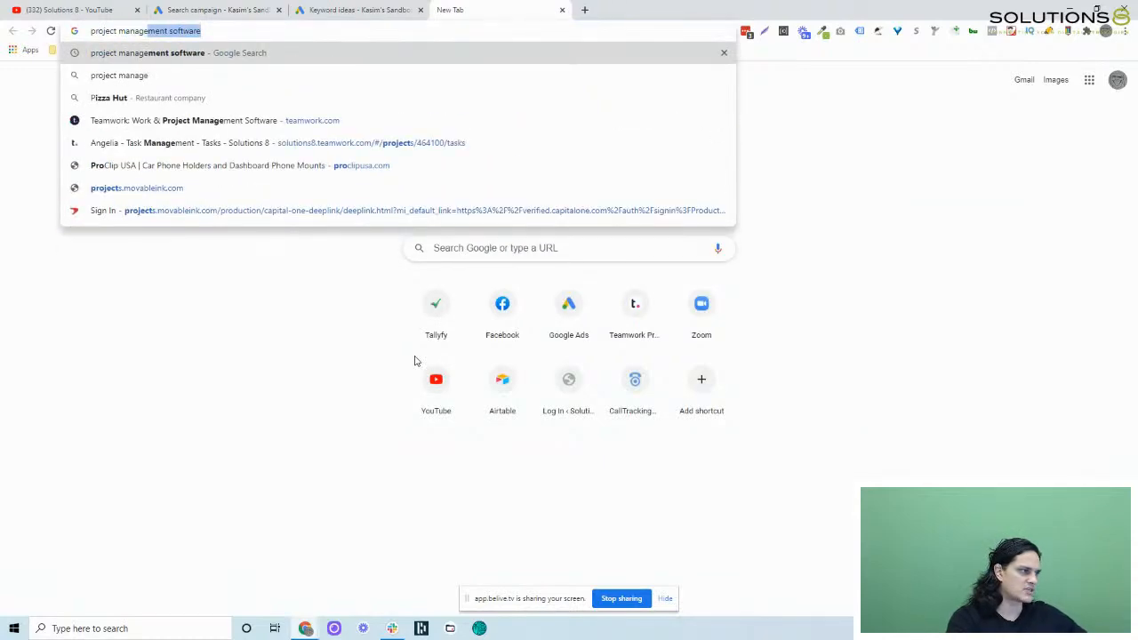
key("Return")
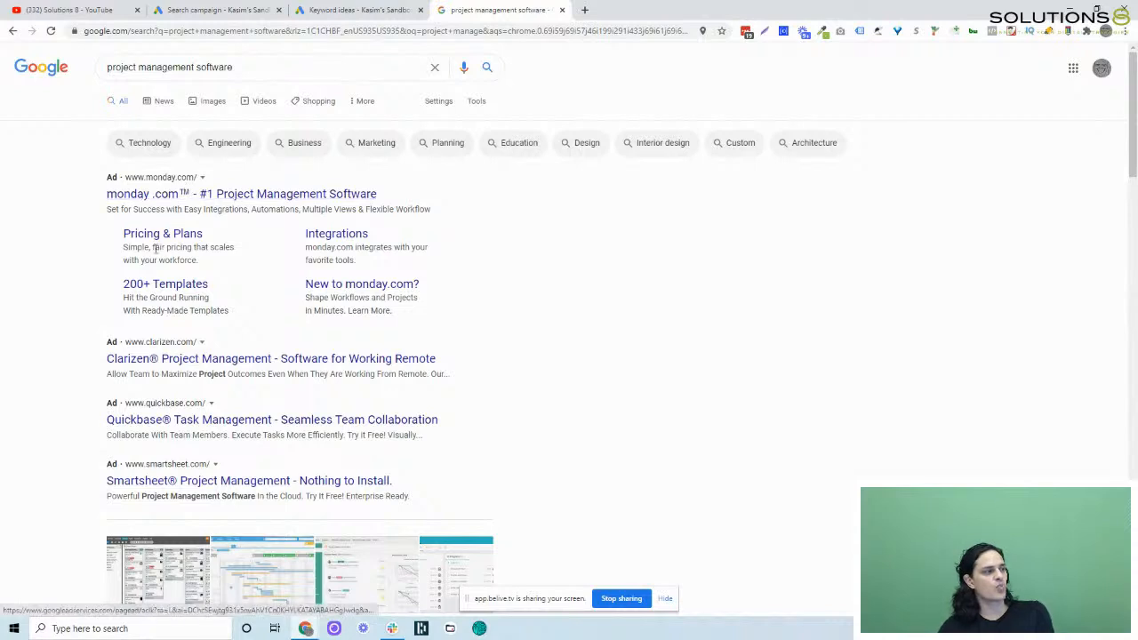
Search Google Images for "google ad extension examples" and browse the results
triple_click(290, 68)
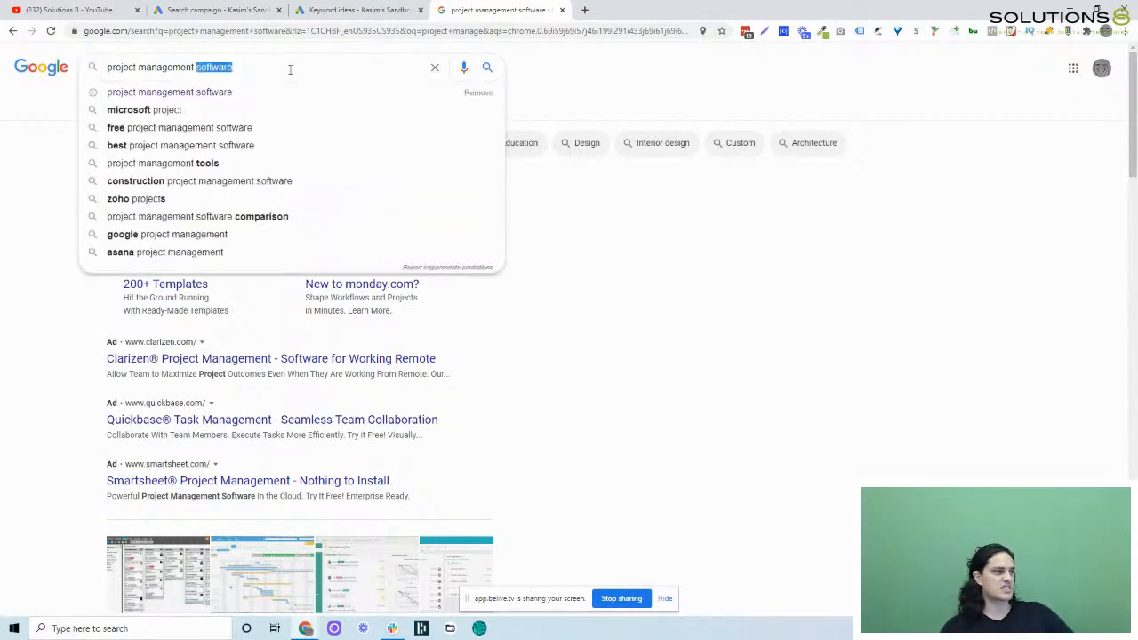
type("google ad ")
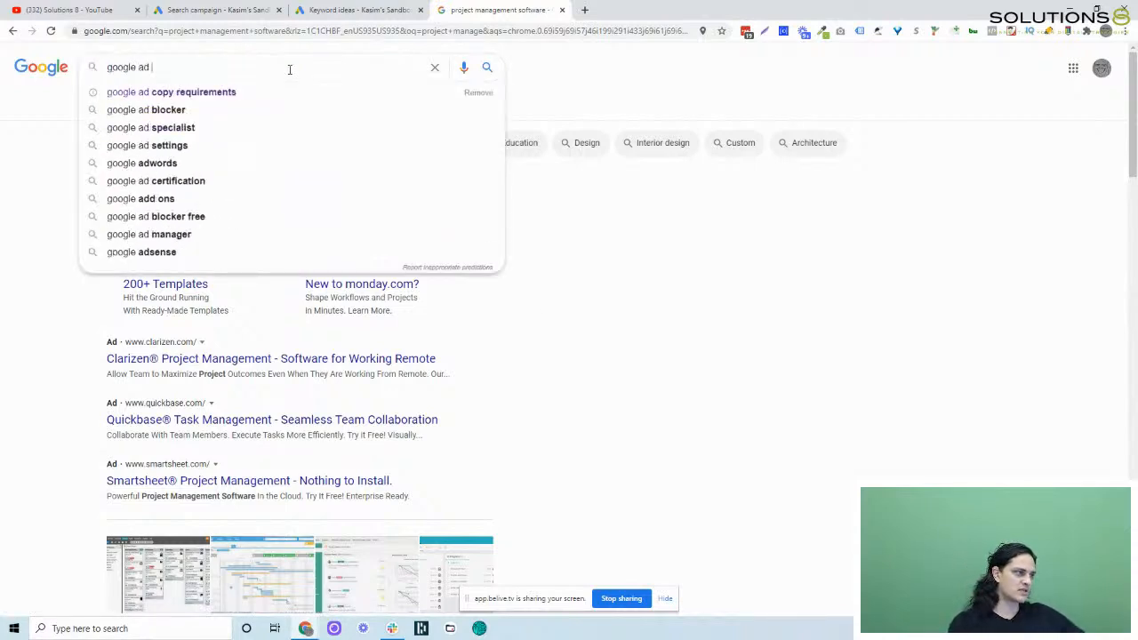
type("extension examples")
key("Return")
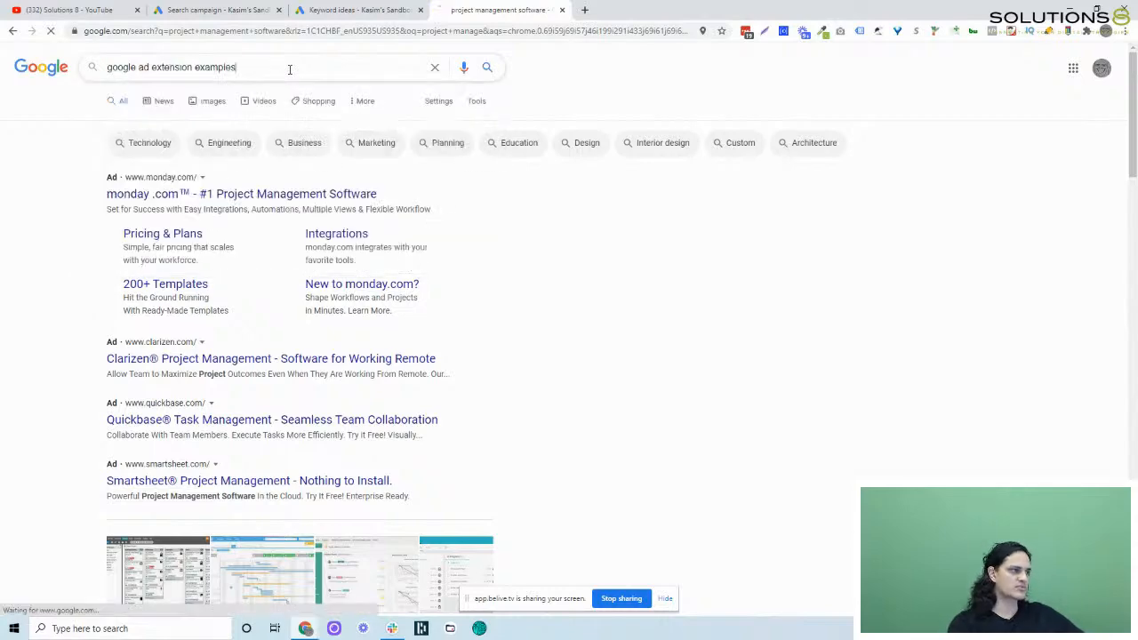
left_click(165, 105)
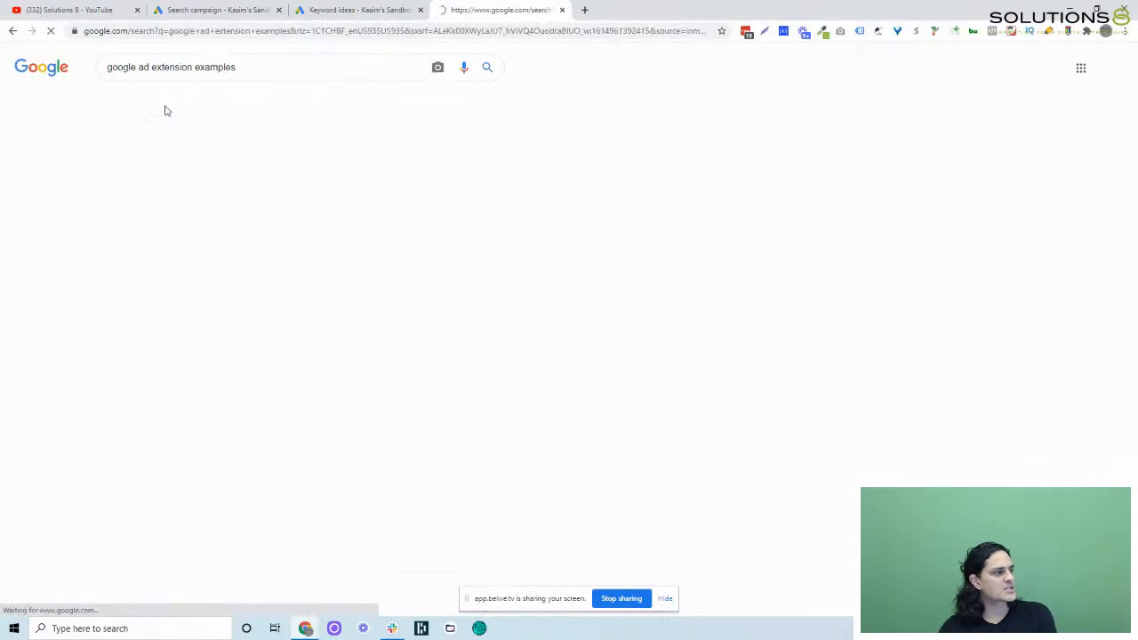
scroll(289, 412, "down", 2)
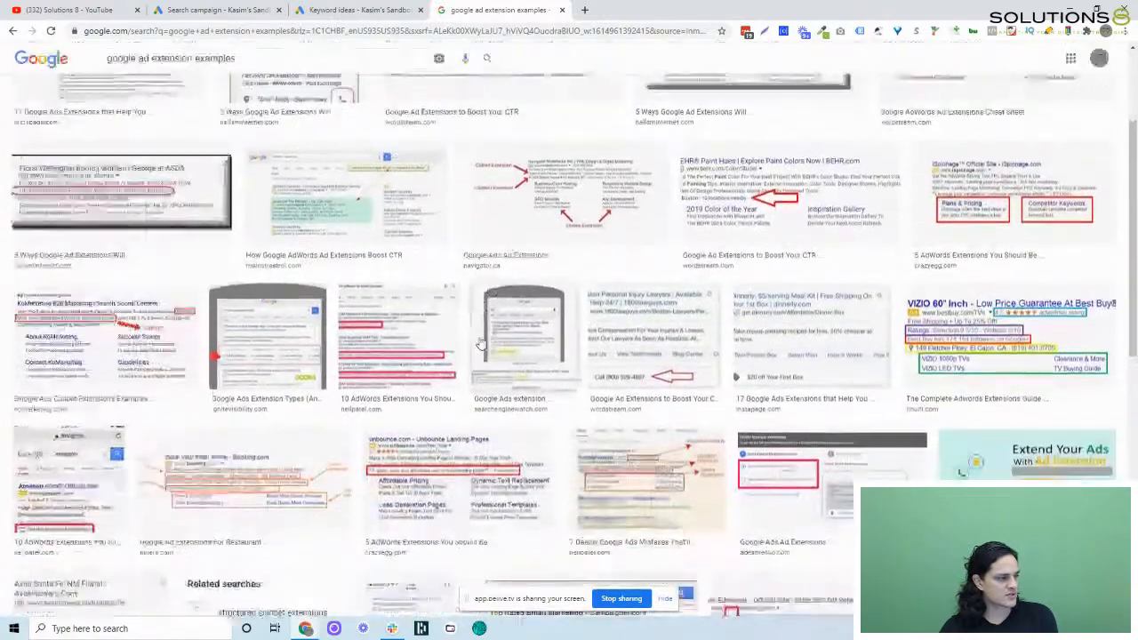
Examine the annotated Booking.com, RushMyPassport and Turbo Medical Marketing ad extension examples, then close the image search and return to the campaign draft
left_click(275, 449)
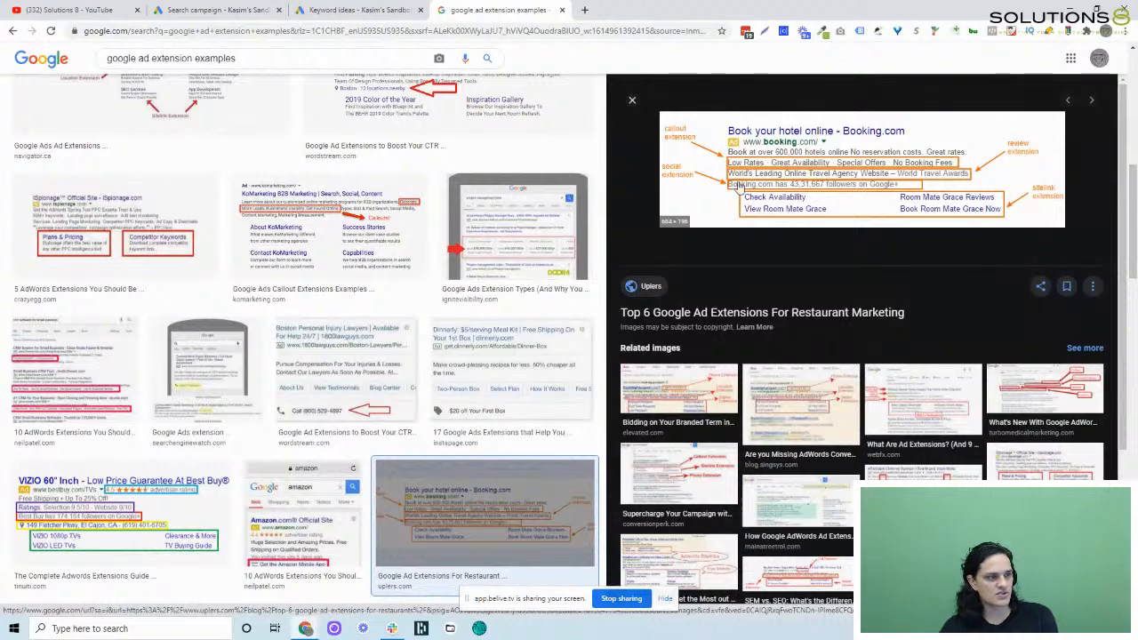
scroll(899, 231, "down", 2)
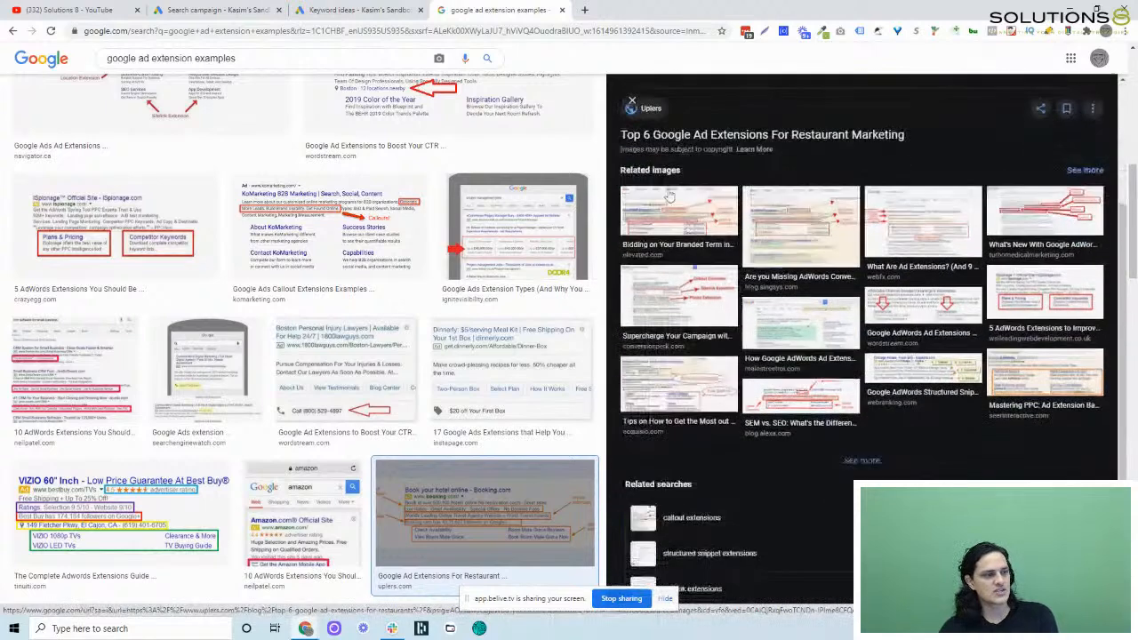
left_click(815, 233)
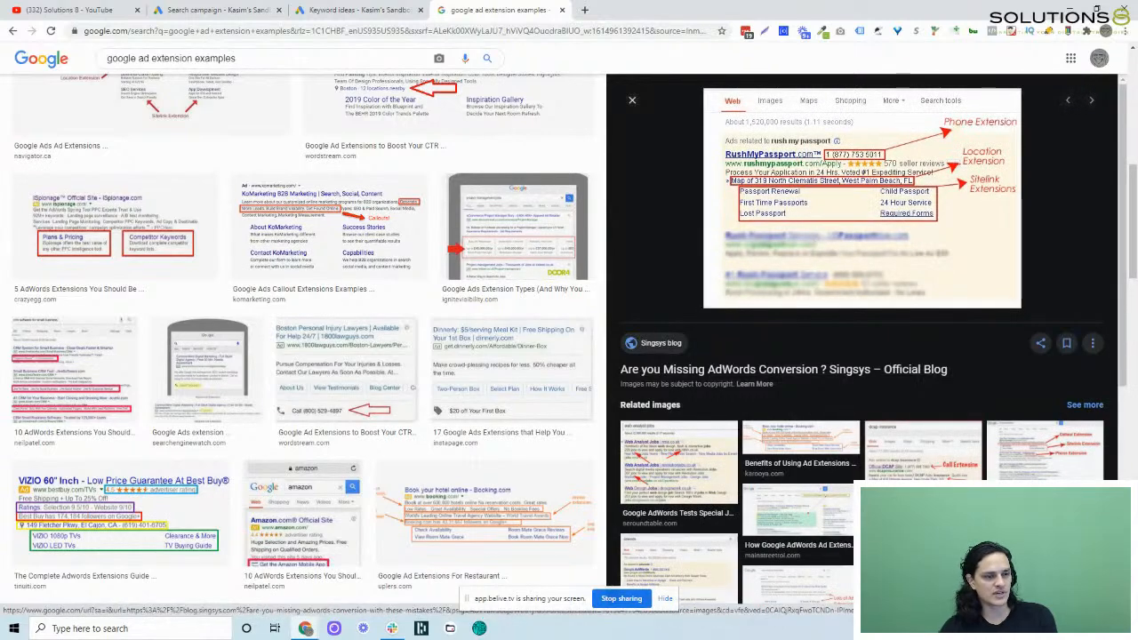
left_click(927, 446)
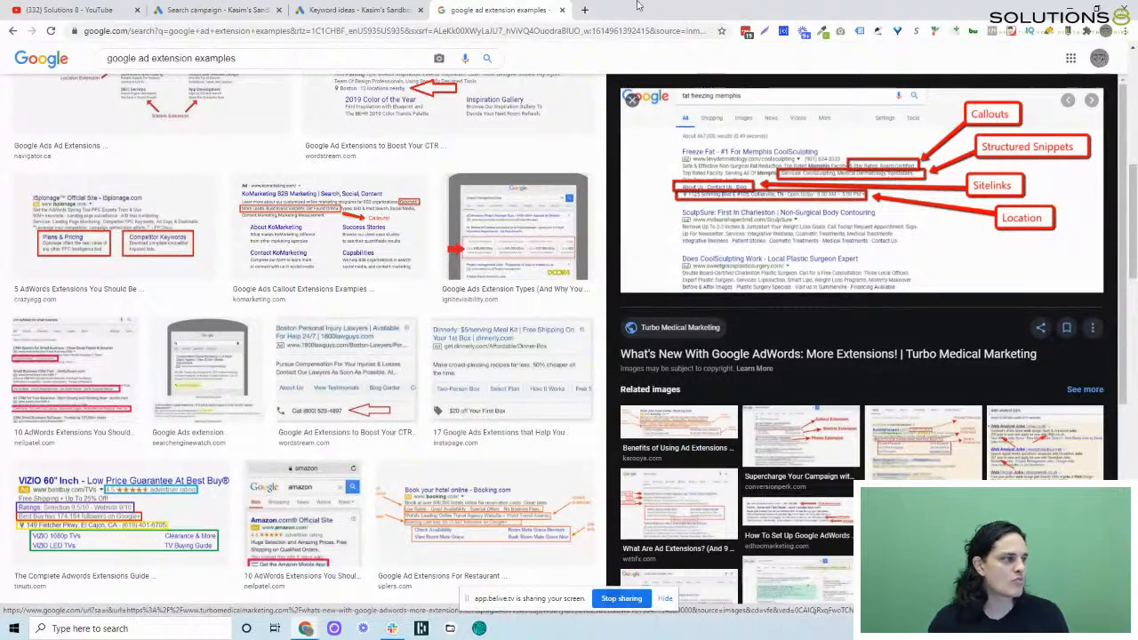
left_click(561, 10)
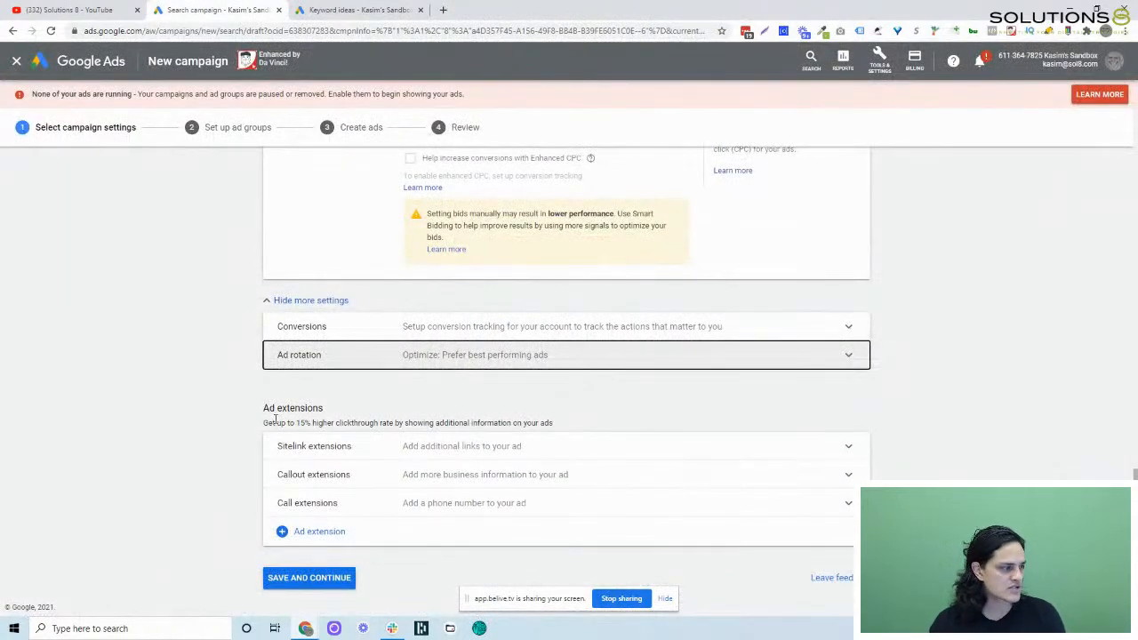
Save the campaign settings, continue to the ad group setup, and name the ad group "Dental Implants Generic"
left_click(292, 579)
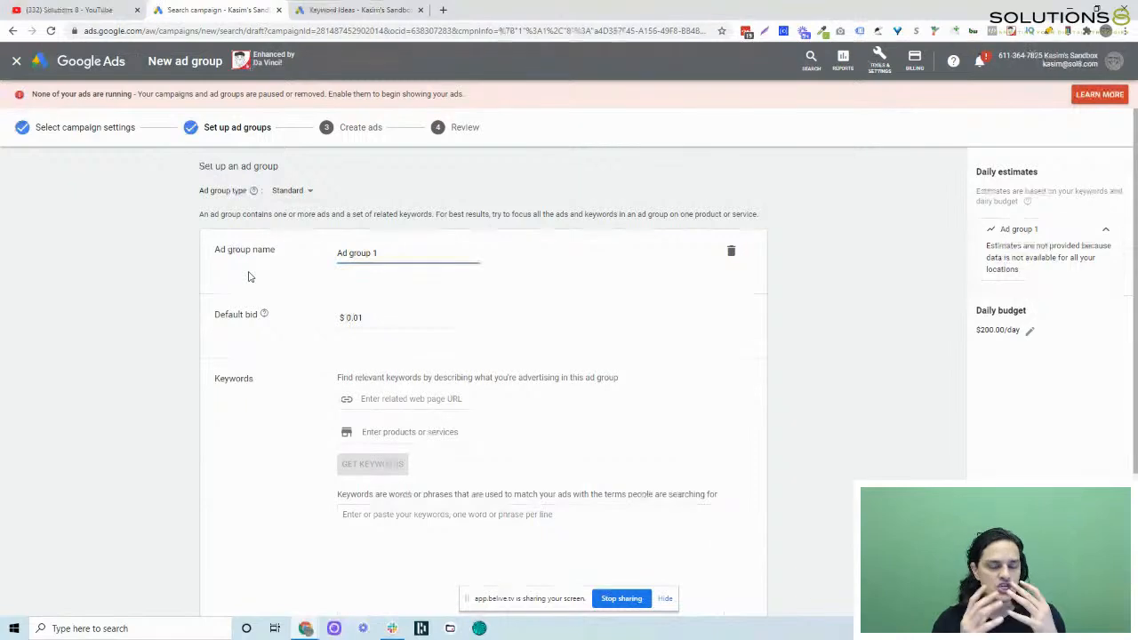
triple_click(335, 271)
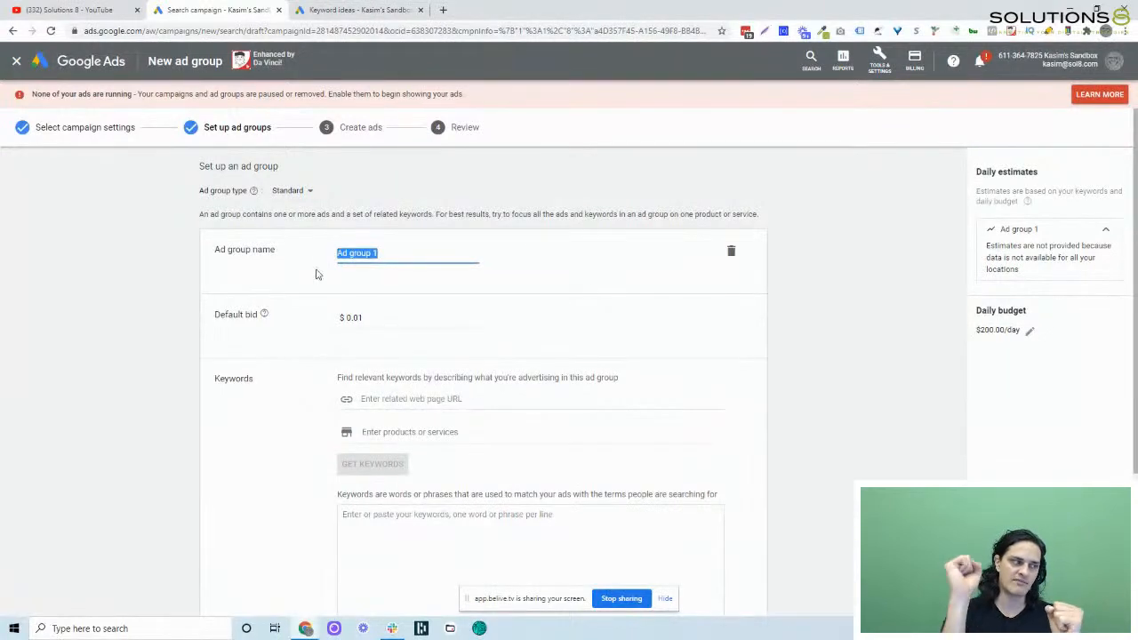
type("De")
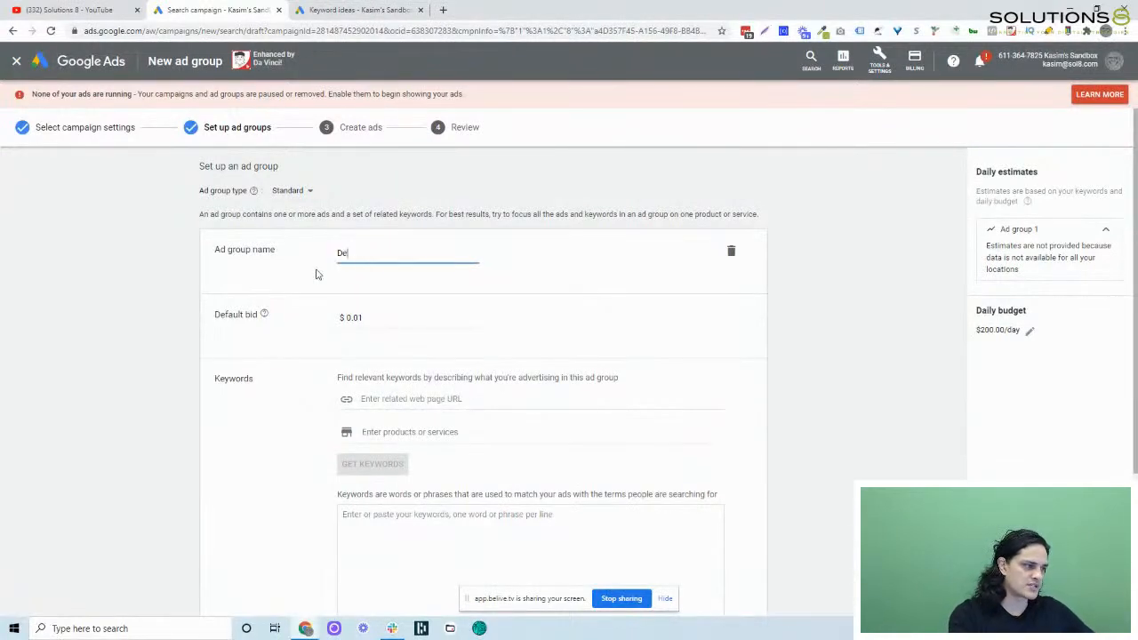
type("ntal Impl")
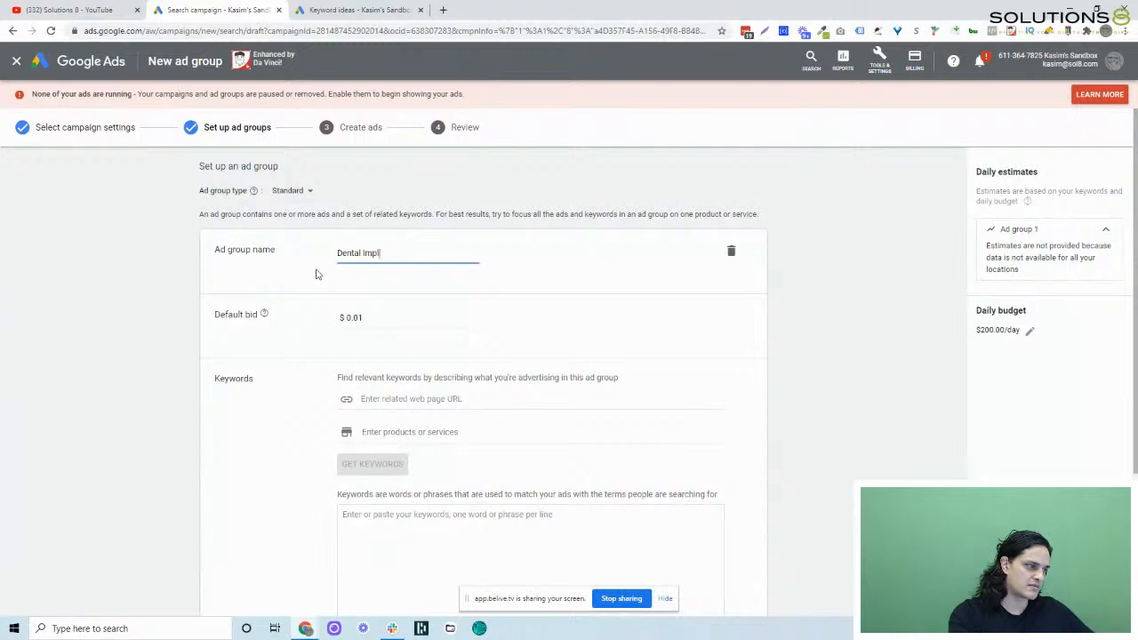
type("ants Generic")
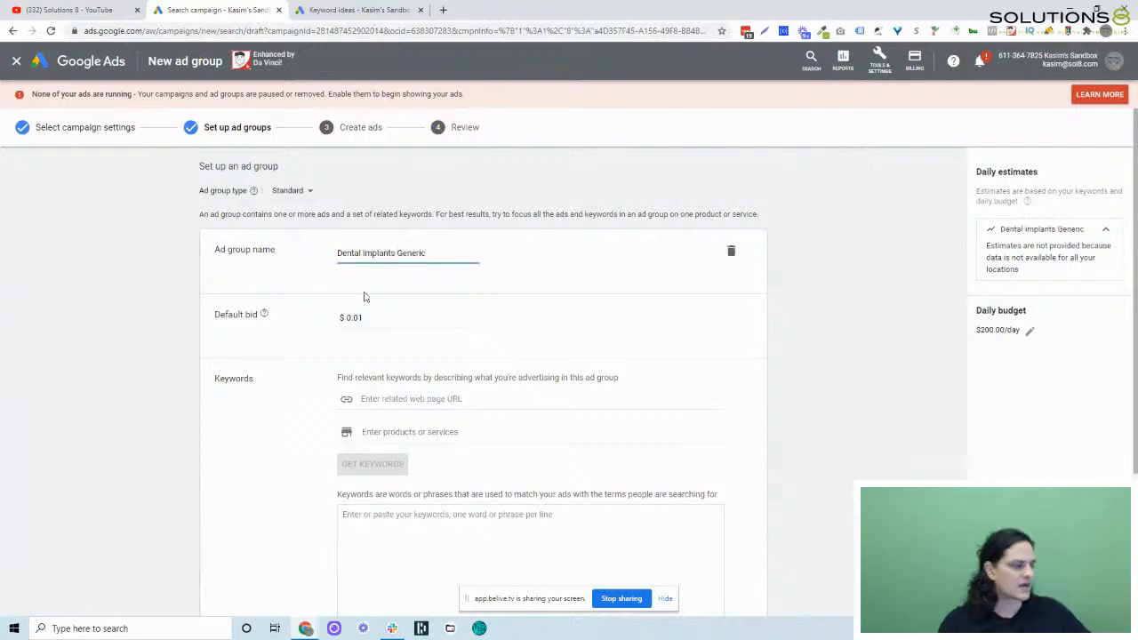
Check the top-of-page bids for dental implants in the keyword plan and set the ad group's default bid to $10
left_click(390, 315)
key("ctrl+Tab")
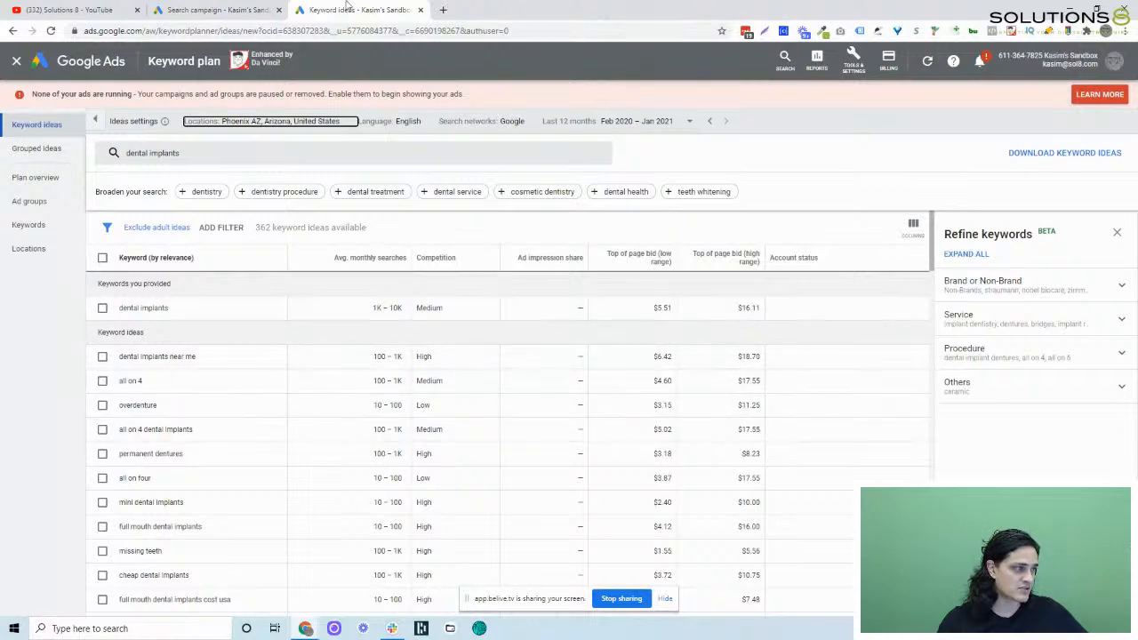
key("ctrl+shift+Tab")
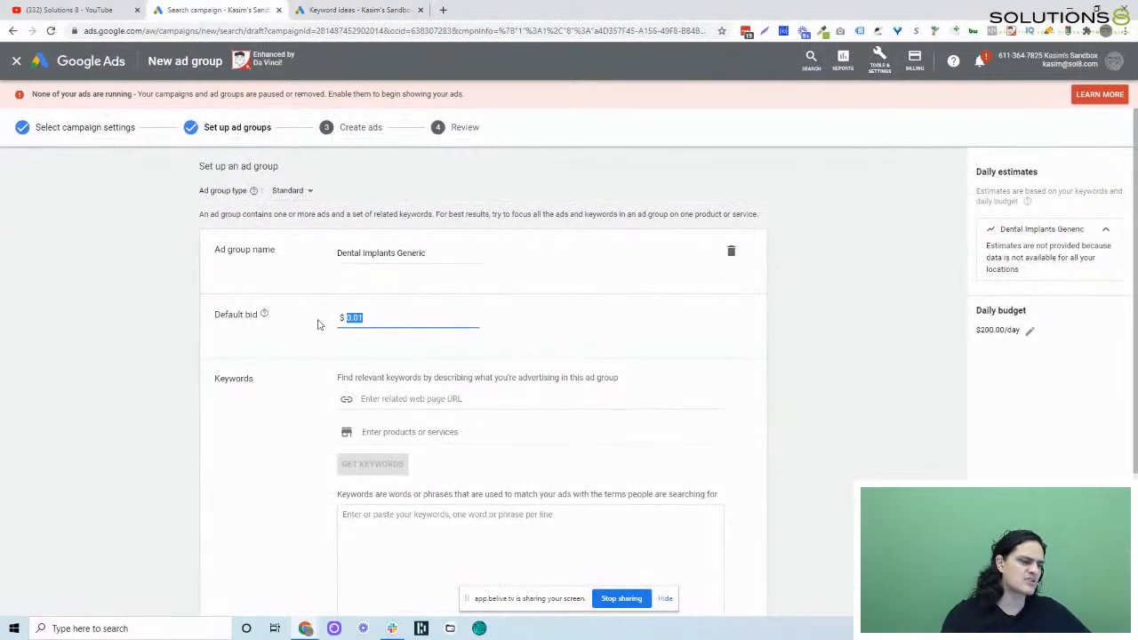
type("10")
left_click(318, 326)
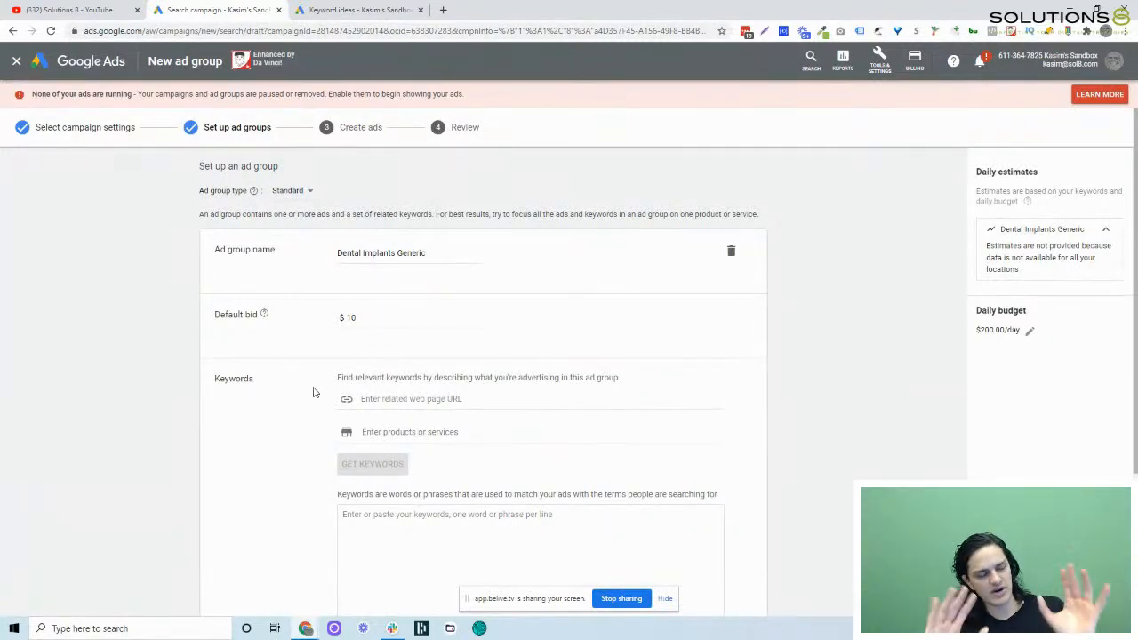
Enter "dental implants" as the ad group's product or service and fill the keyword list with the suggested keywords
scroll(313, 392, "down", 1)
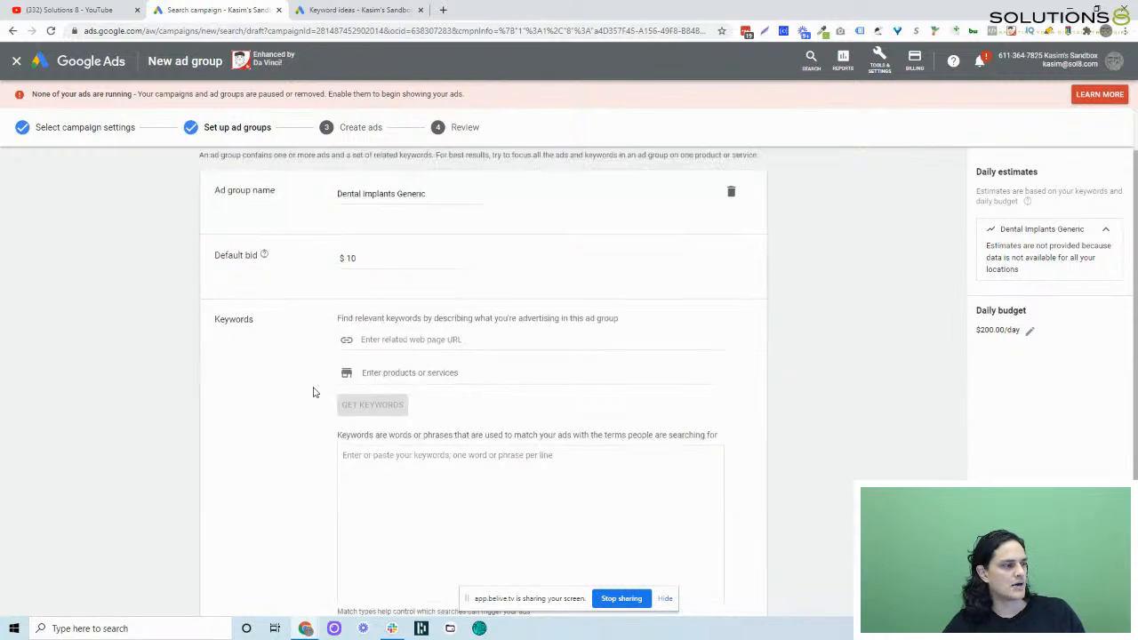
left_click(364, 505)
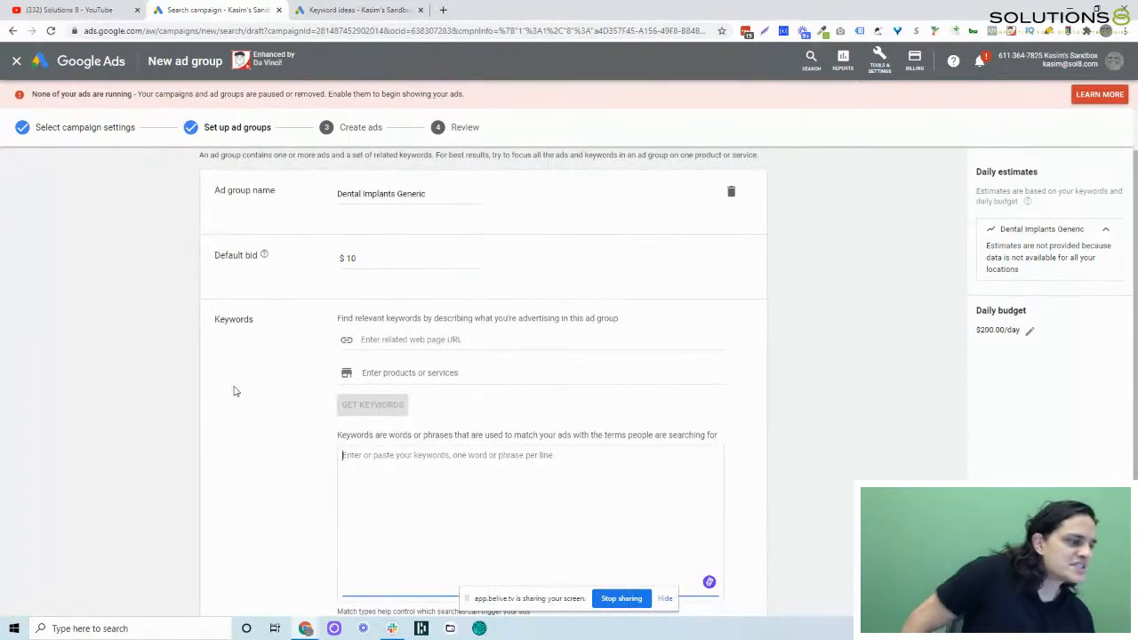
scroll(235, 391, "down", 1)
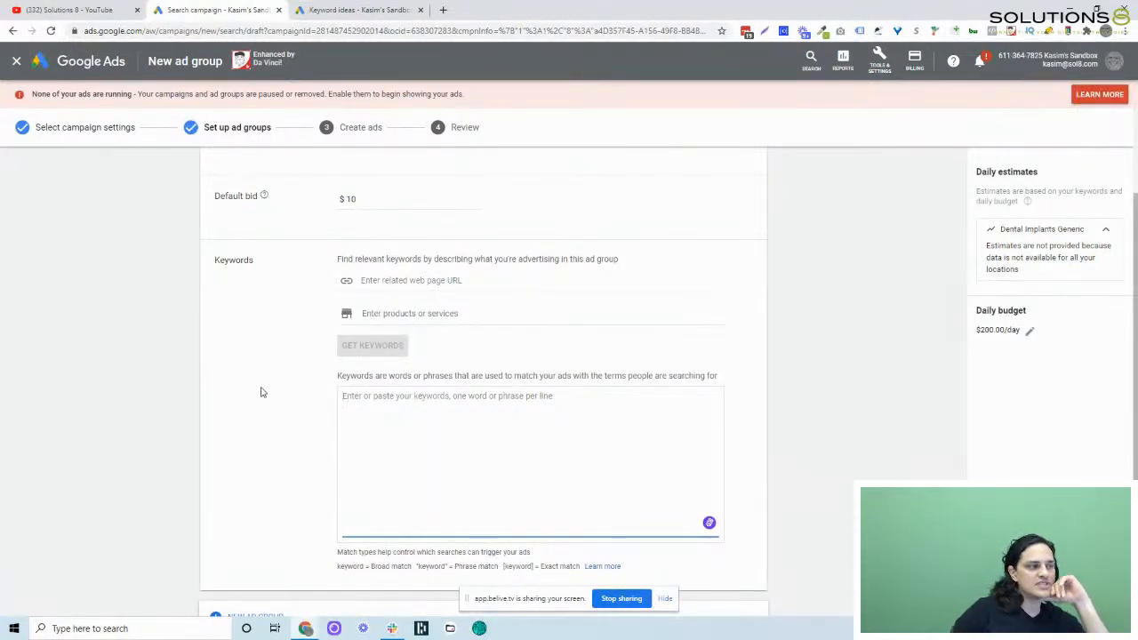
scroll(285, 394, "down", 2)
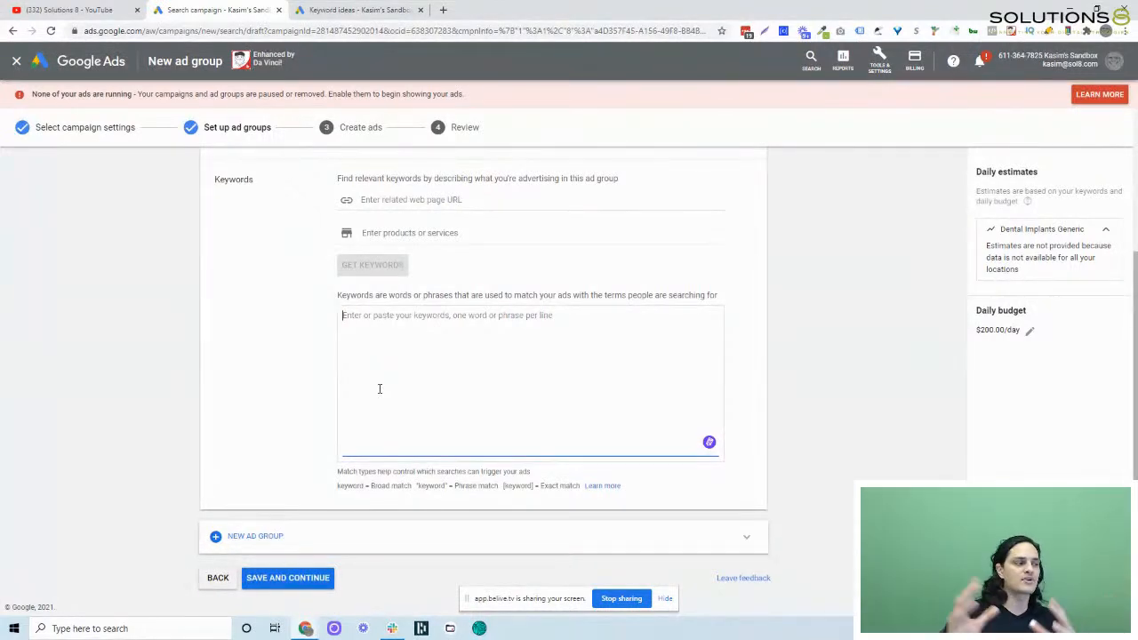
type("dental implants")
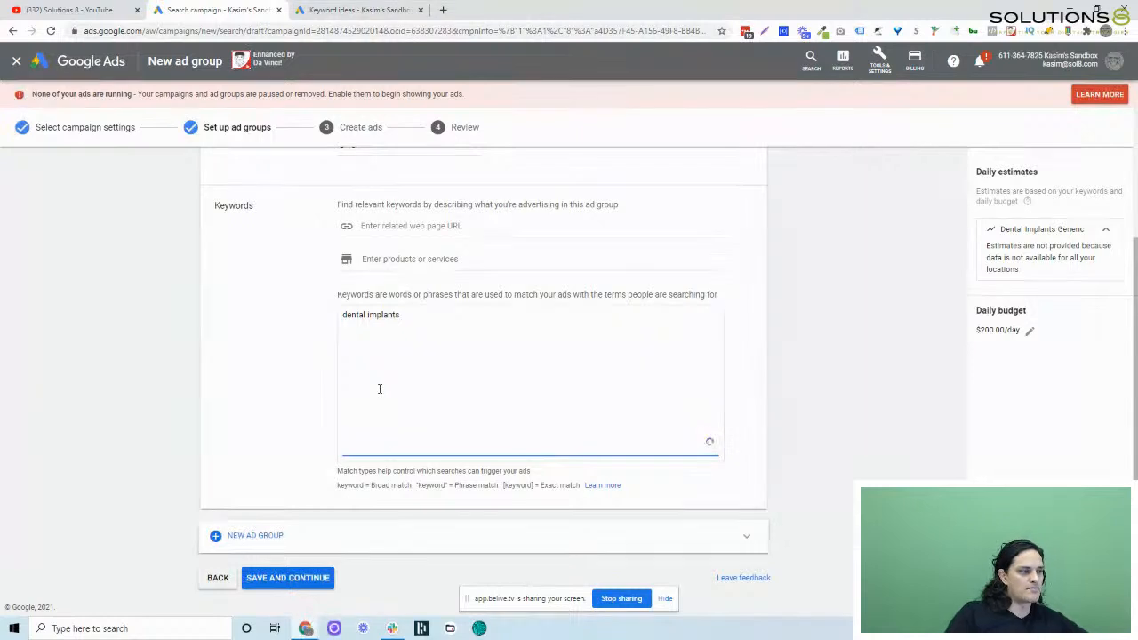
key("ctrl+a")
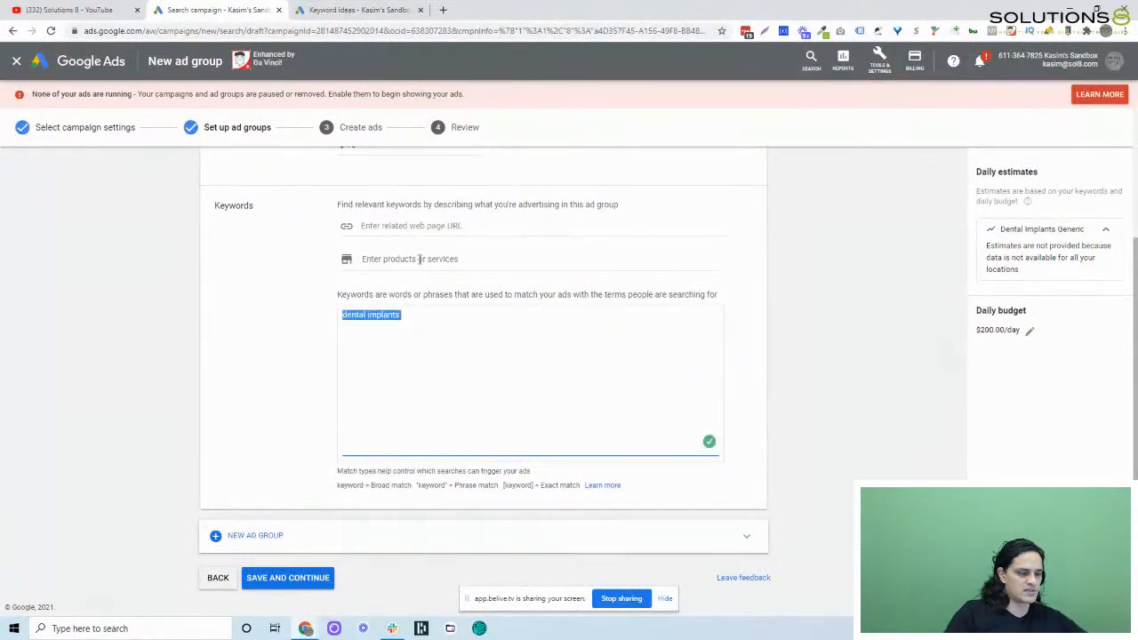
key("ctrl+x")
left_click(420, 258)
key("ctrl+v")
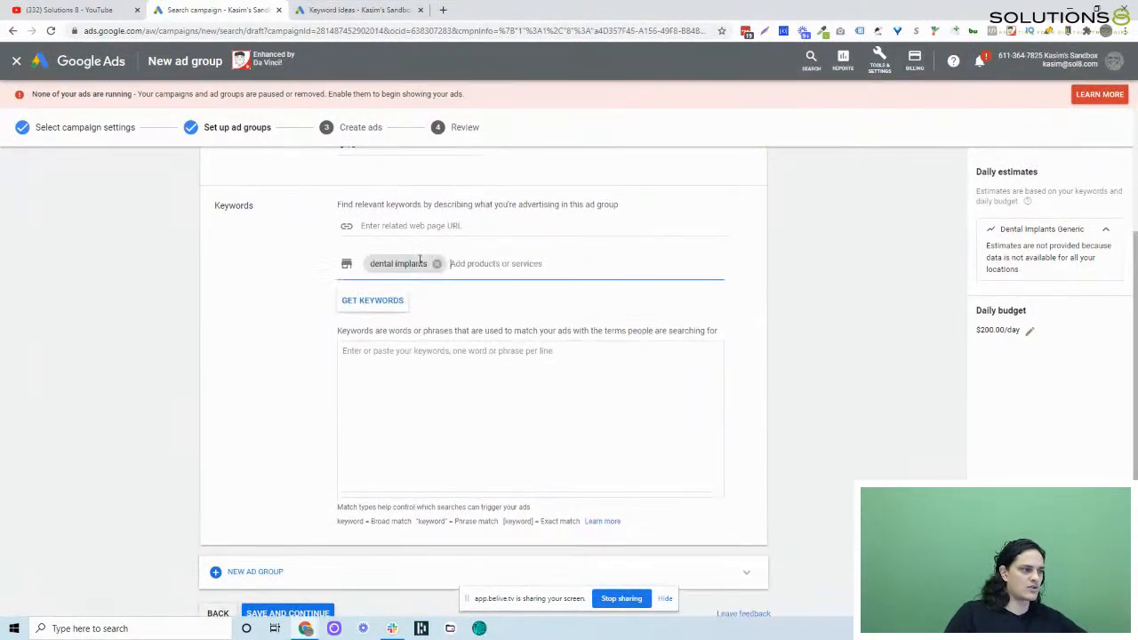
left_click(376, 304)
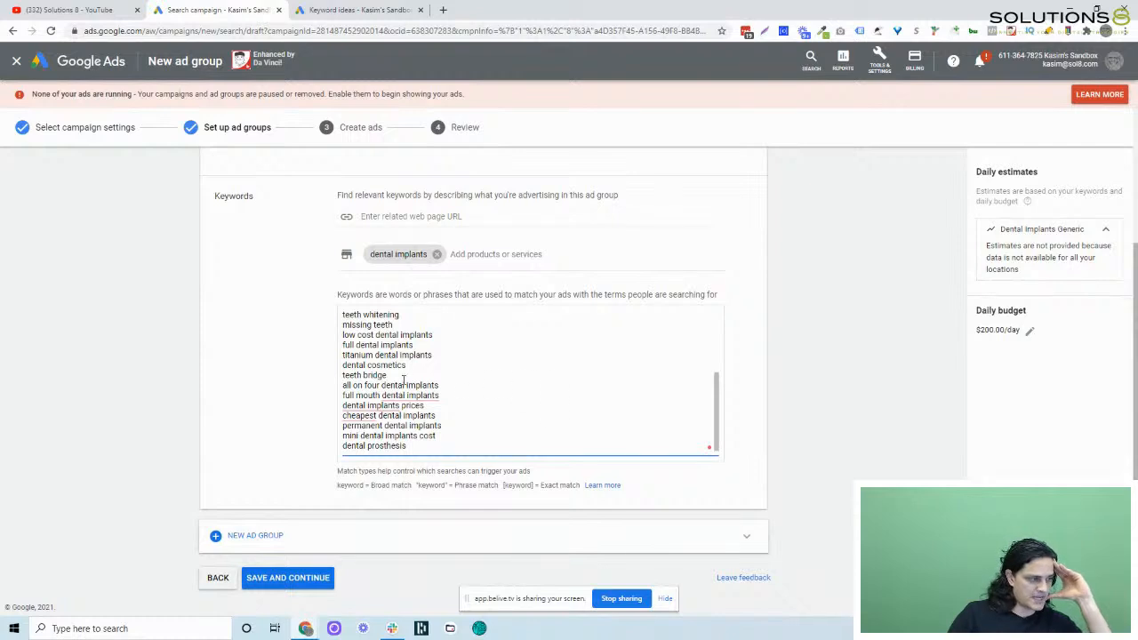
Review the suggested keywords "teeth whitening", "missing teeth", "low cost dental implants" and "full dental implants" for relevance to the ad group
triple_click(388, 316)
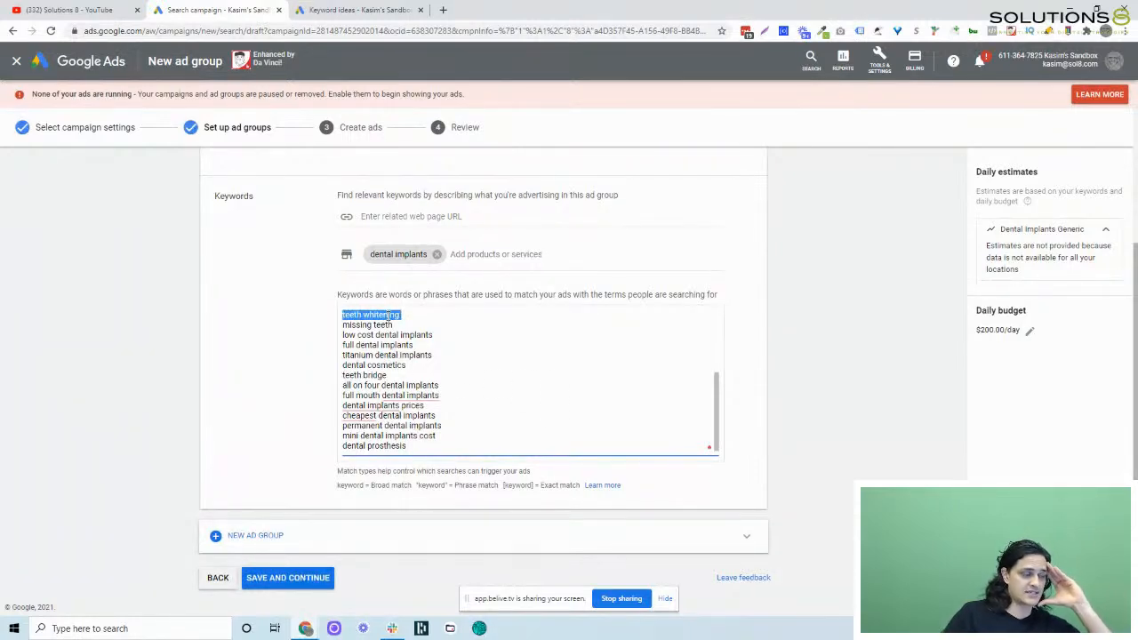
triple_click(388, 325)
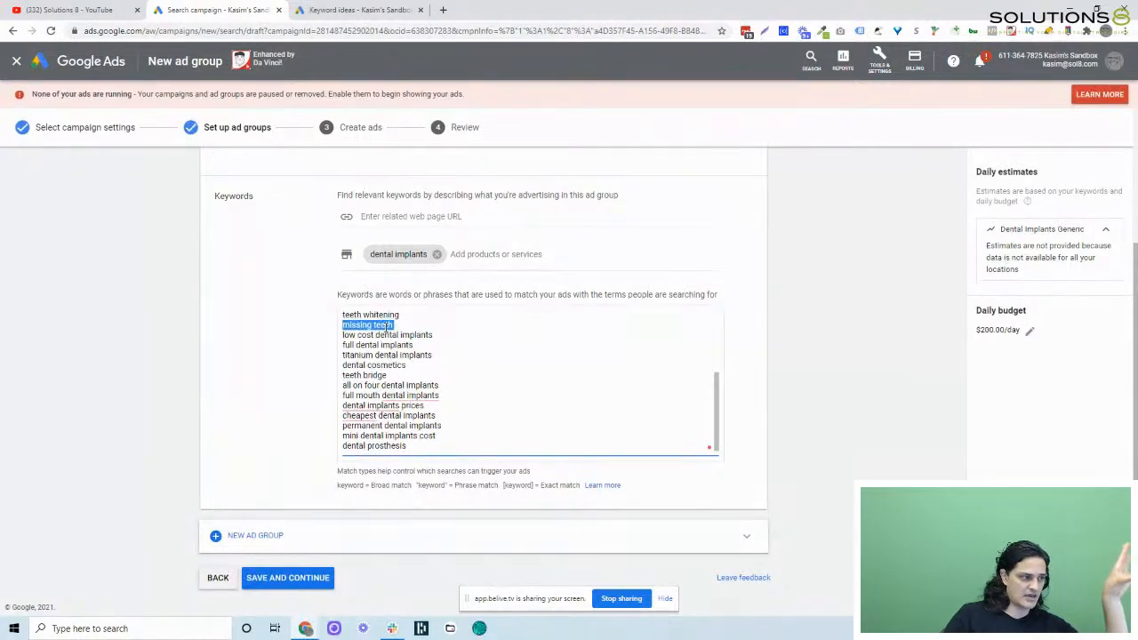
triple_click(388, 336)
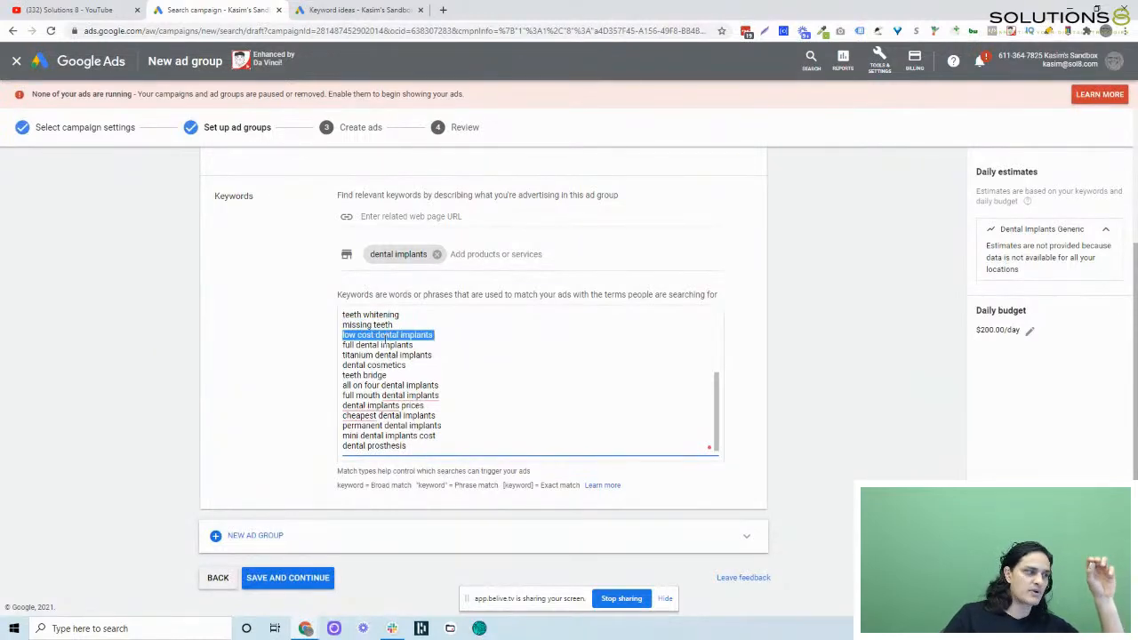
left_click_drag(377, 335, 344, 335)
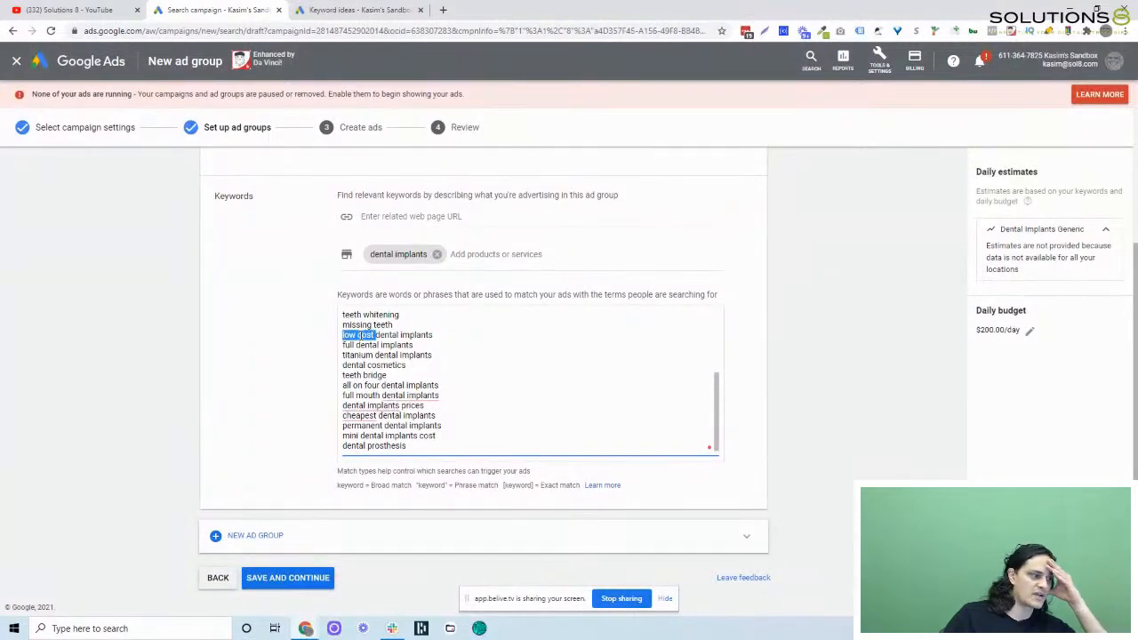
triple_click(376, 347)
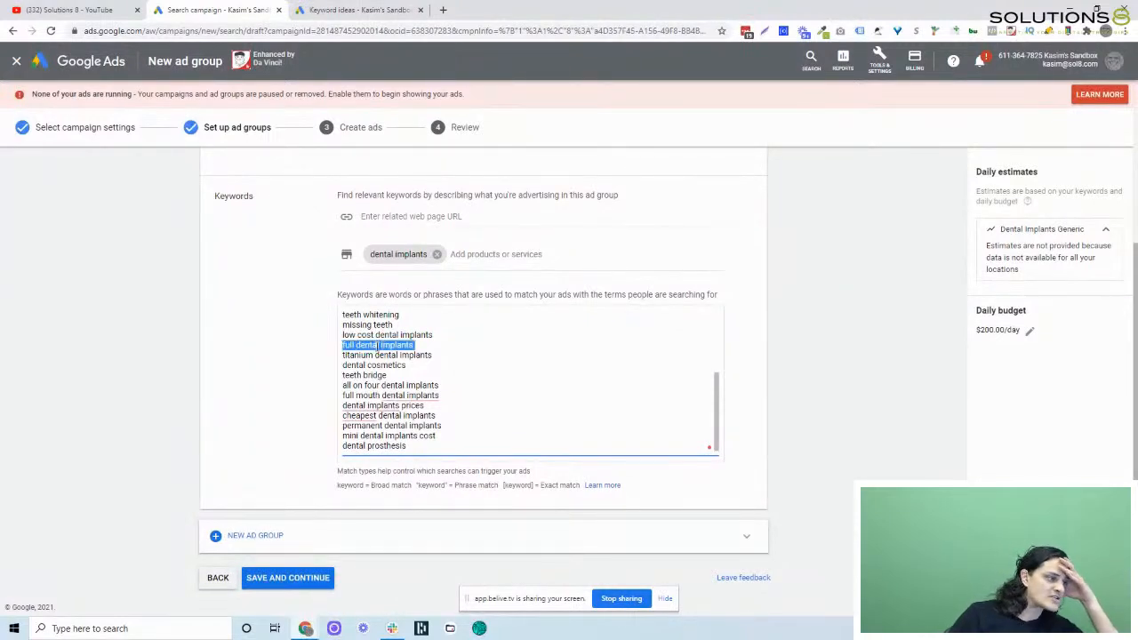
left_click(457, 333)
key("shift+Up")
key("shift+Up")
key("shift+Up")
key("shift+Up")
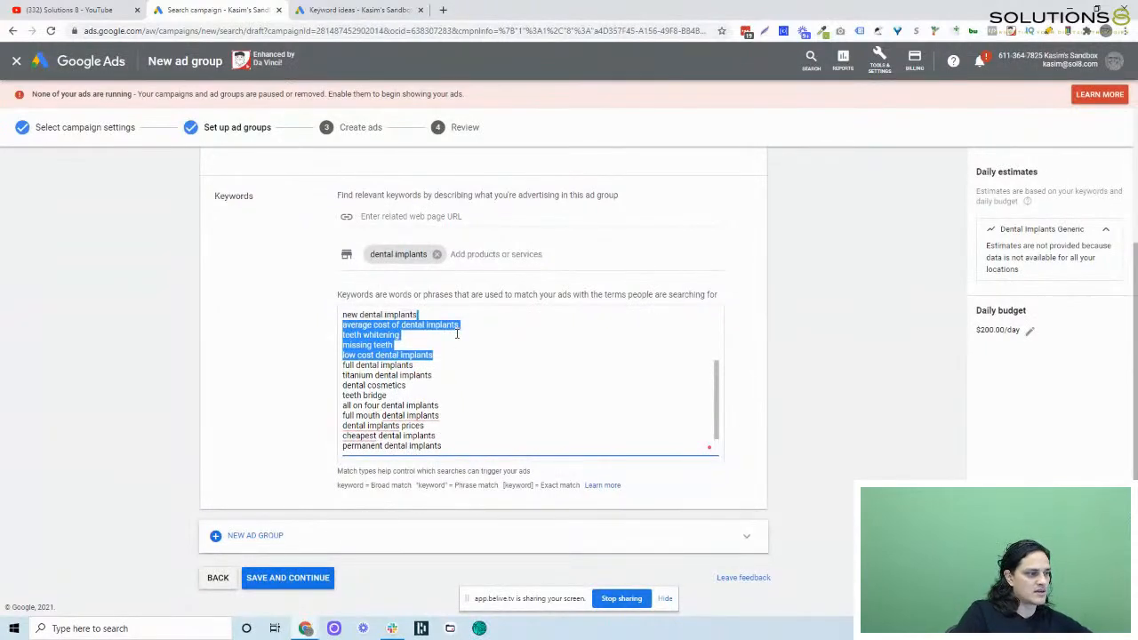
key("shift+Up")
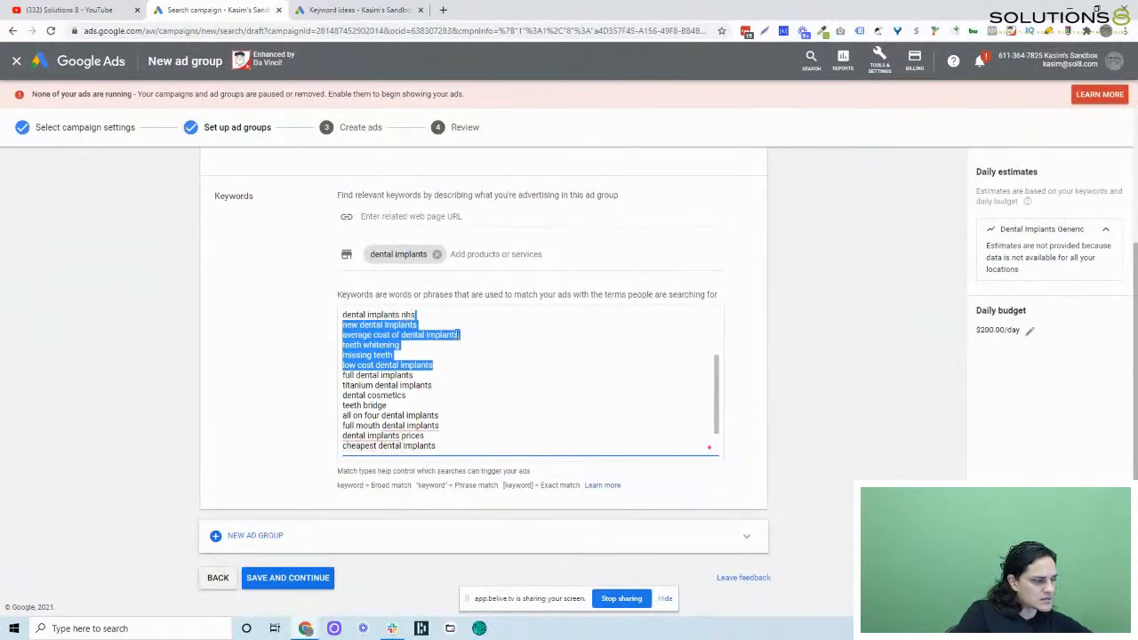
key("shift+Down")
key("shift+Down")
key("shift+Down")
key("shift+Up")
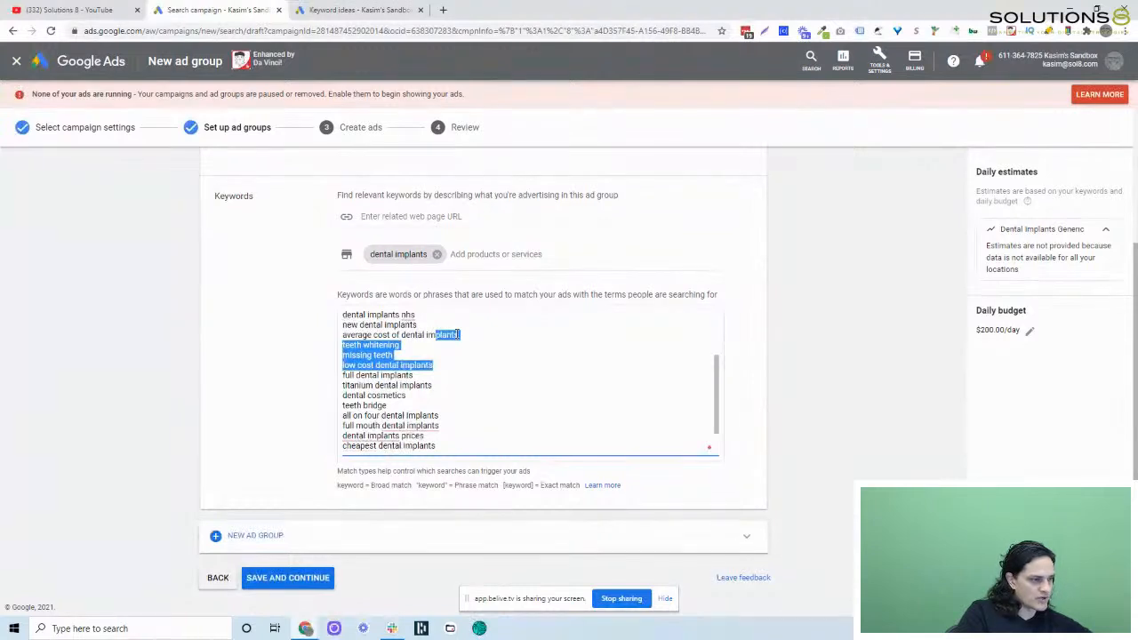
key("shift+Down")
key("shift+Down")
key("shift+Down")
key("shift+Down")
key("shift+Down")
key("shift+Down")
key("shift+Down")
key("shift+Down")
key("shift+Down")
key("shift+Down")
key("shift+Down")
key("shift+Down")
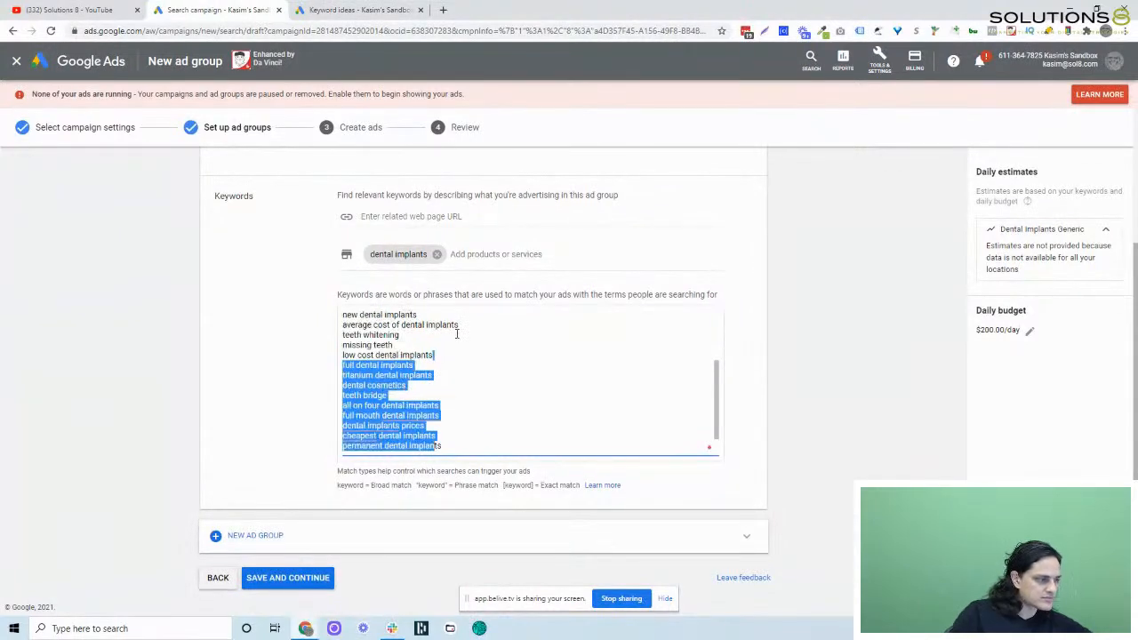
left_click(457, 334)
left_click_drag(411, 345, 266, 275)
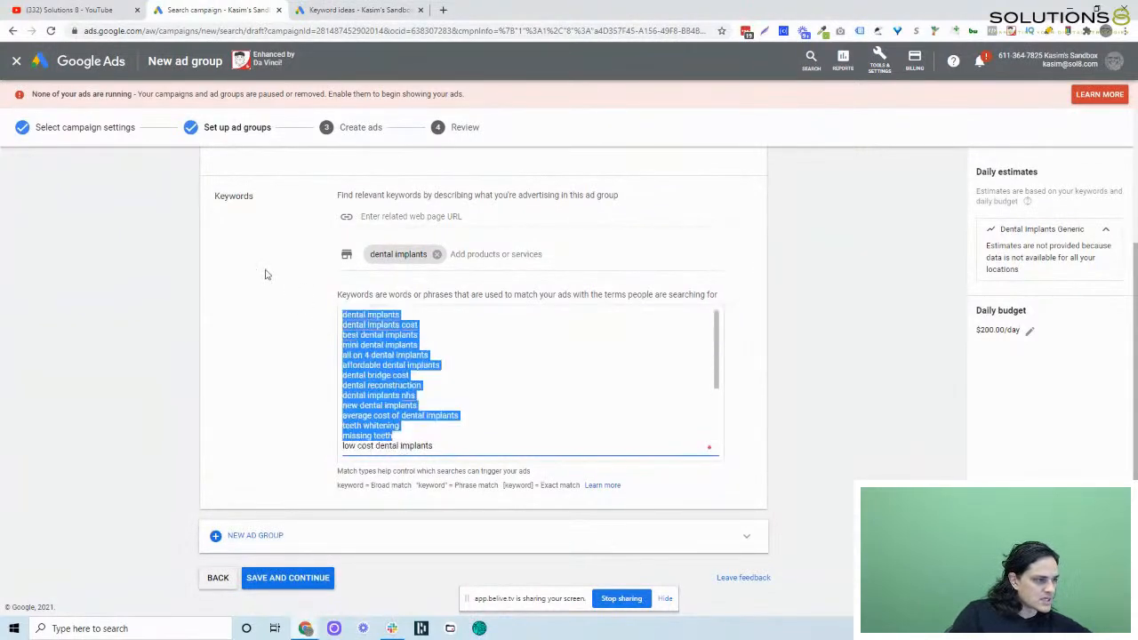
key("shift+Down")
key("shift+Down")
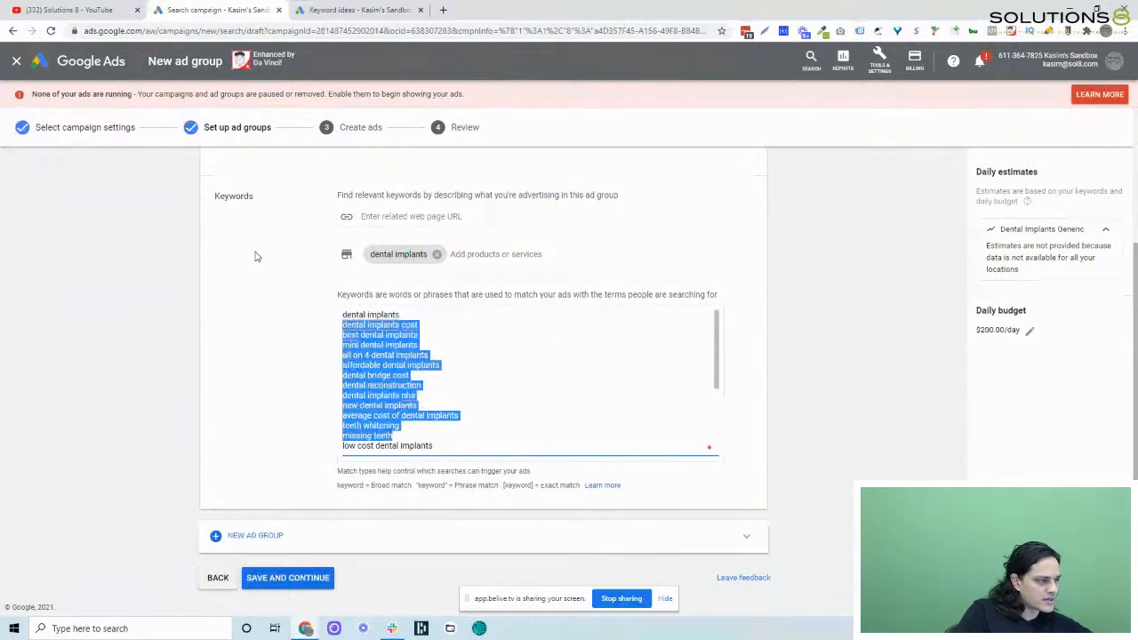
key("shift+Down")
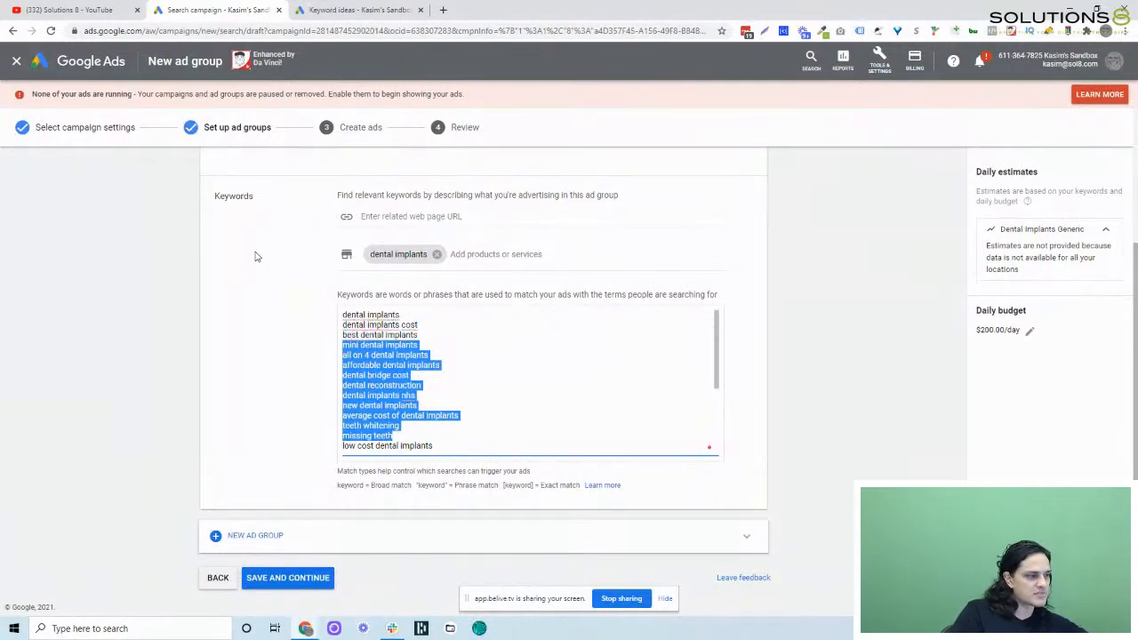
left_click(431, 346)
key("ctrl+Home")
key("shift+Page_Down")
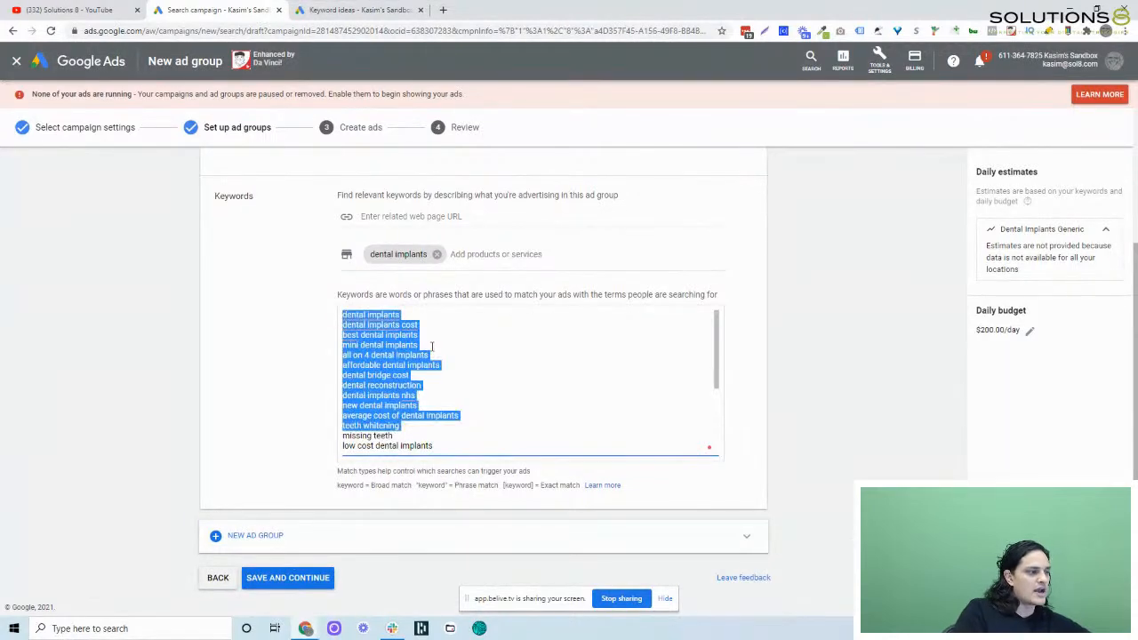
Remove "mini dental implants" and "all on 4 dental implants" from the ad group's keyword list
left_click(432, 346)
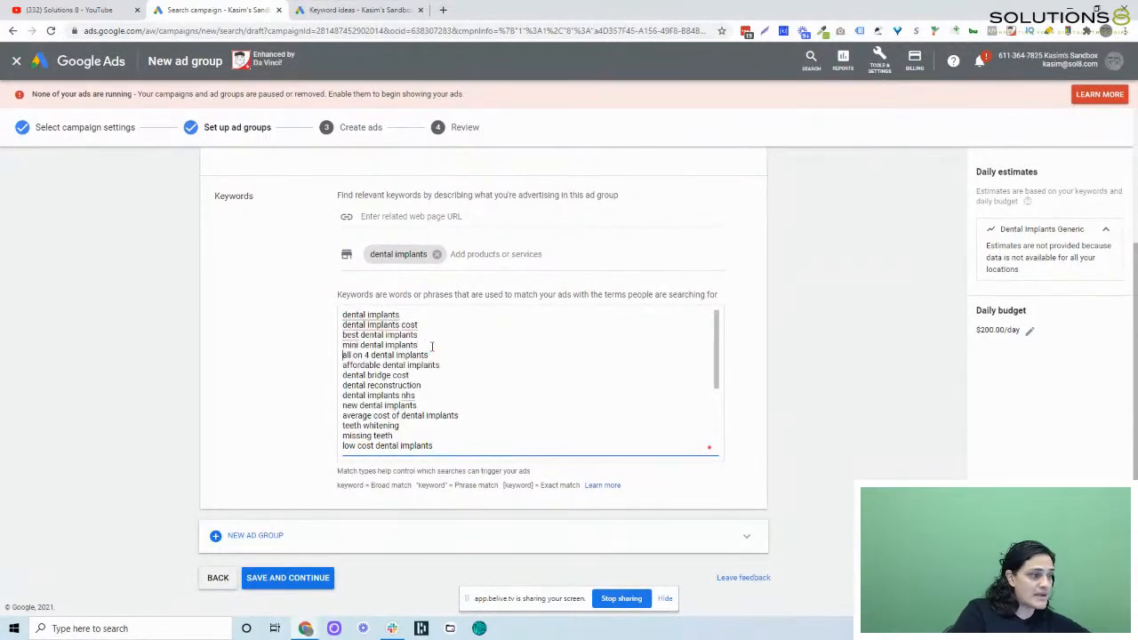
key("shift+Home")
key("BackSpace")
key("BackSpace")
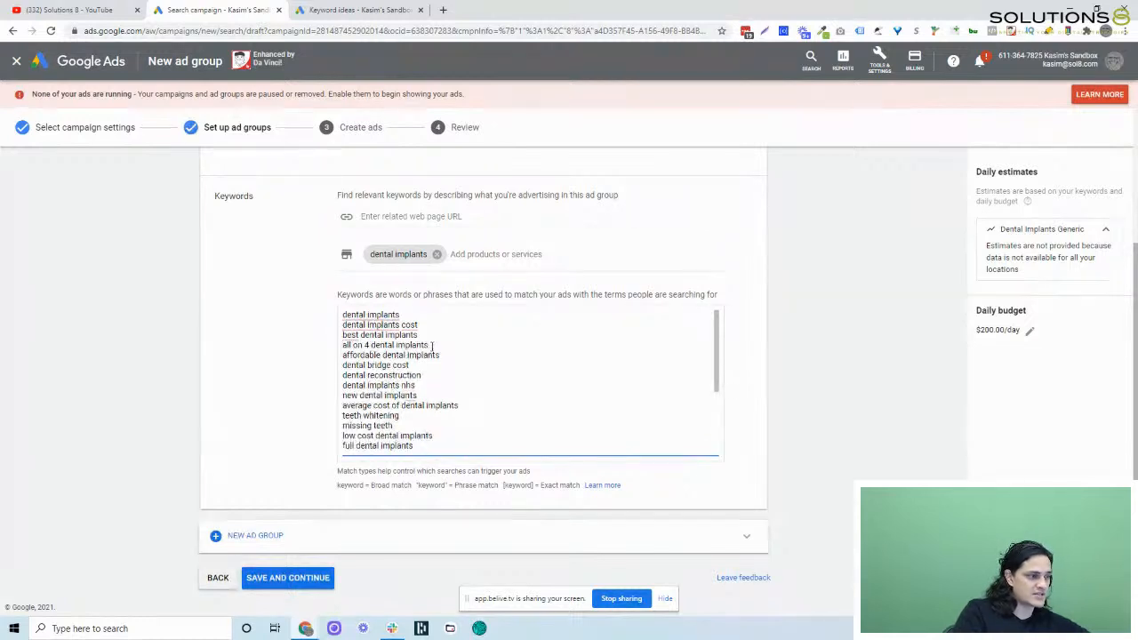
left_click(432, 346)
key("shift+Home")
key("BackSpace")
key("BackSpace")
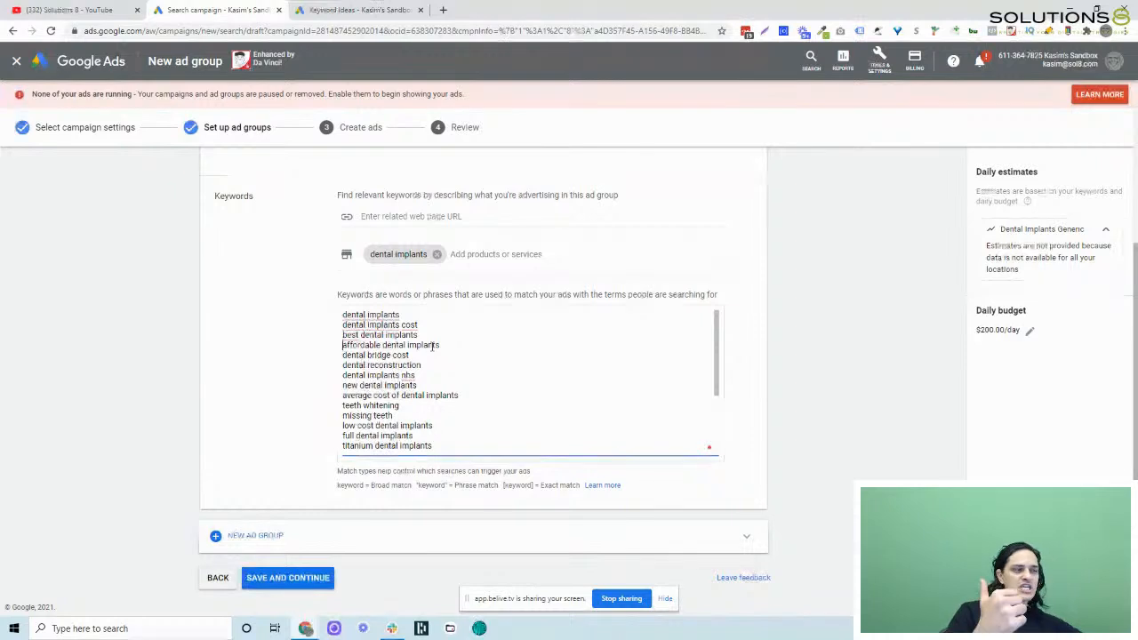
Remove the keywords "affordable dental implants", "dental bridge cost" and "dental reconstruction" from the list
left_click(433, 347)
key("shift+Home")
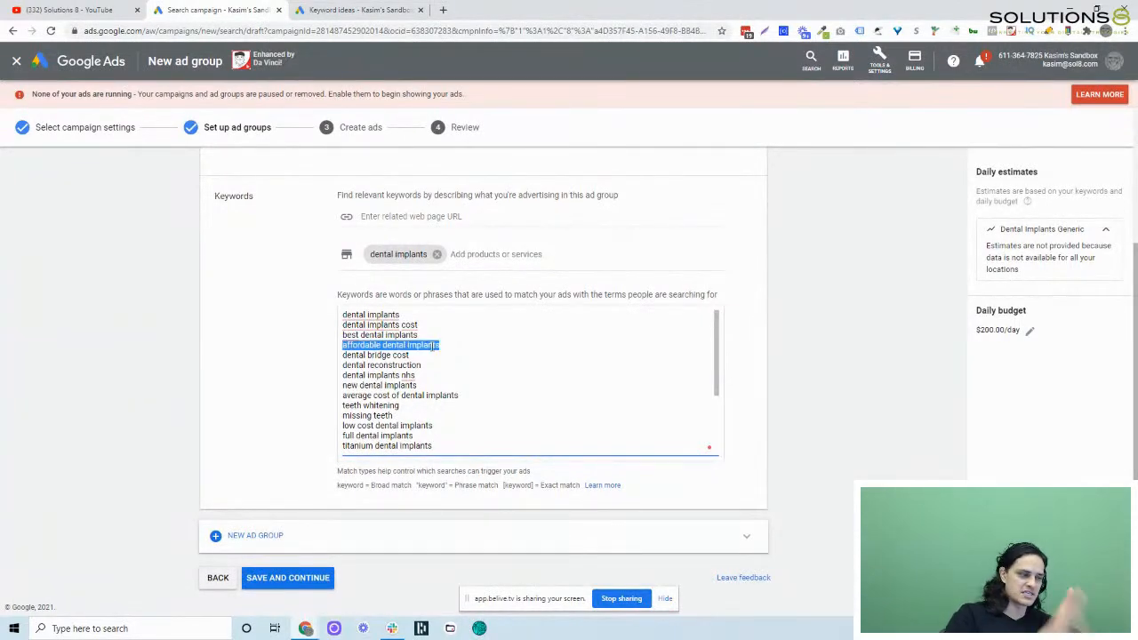
key("BackSpace")
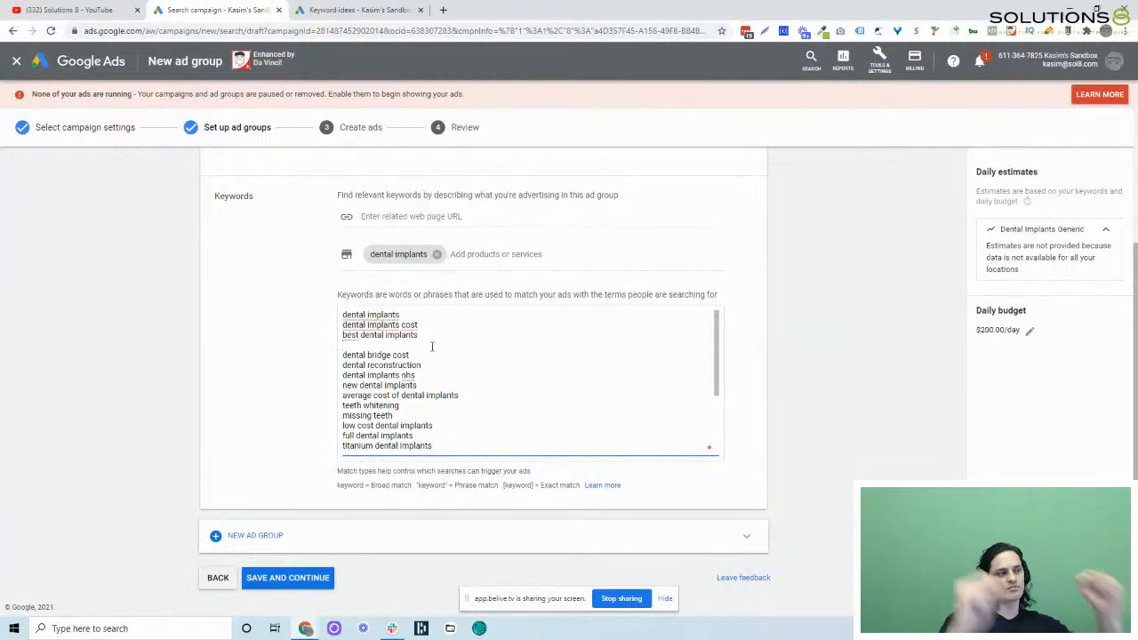
key("Down")
key("shift+End")
key("BackSpace")
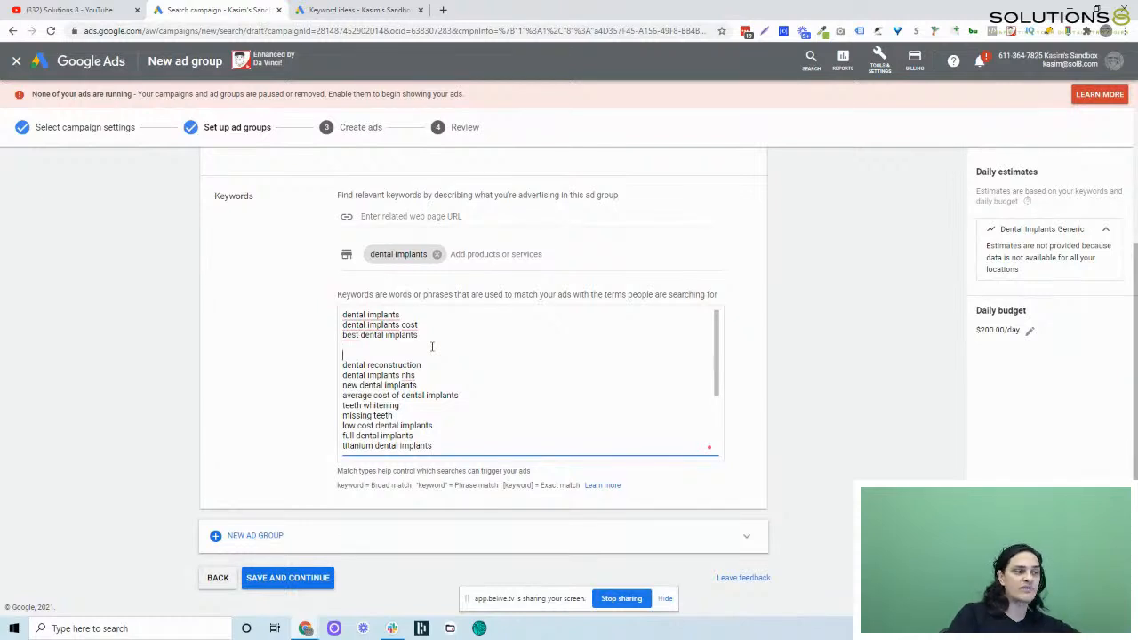
key("Delete")
key("shift+End")
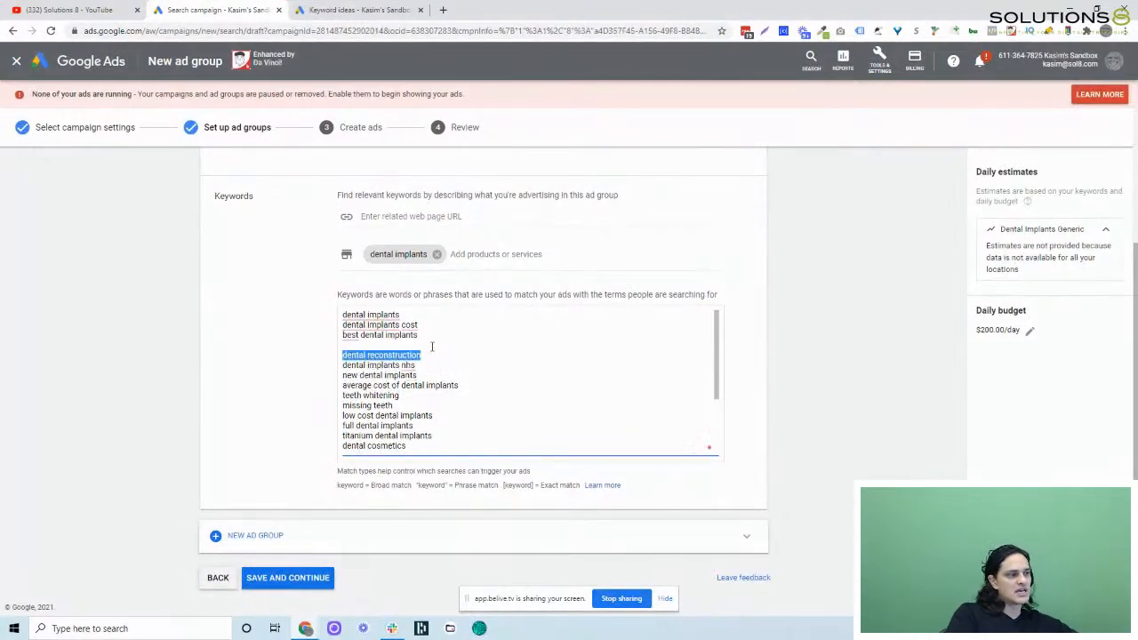
key("BackSpace")
key("Delete")
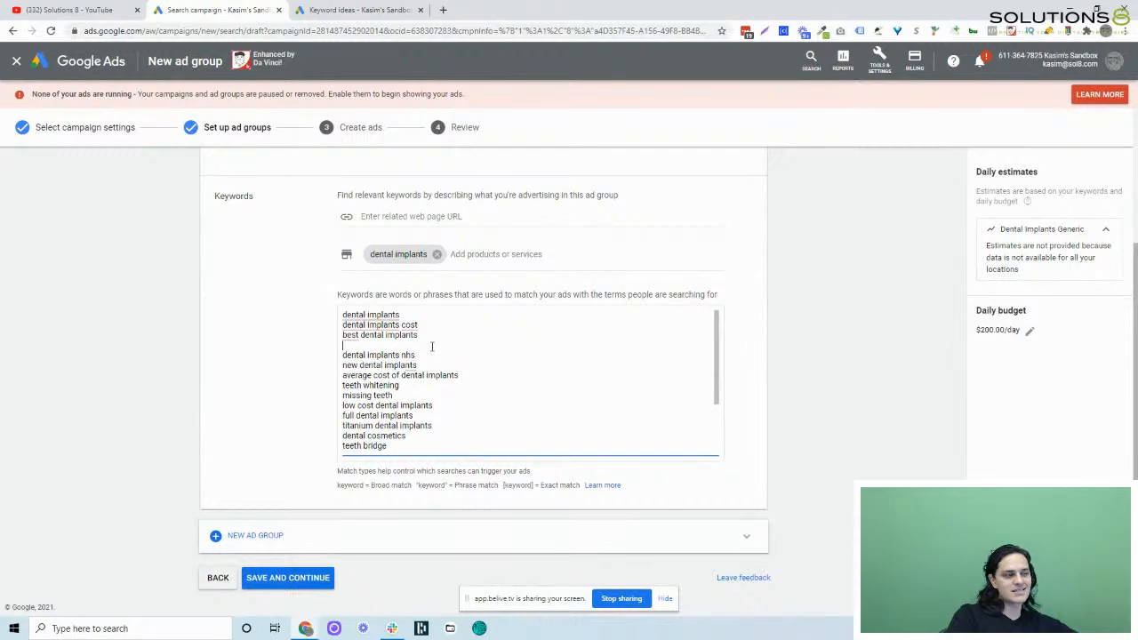
Search Google for the keyword "dental implants nhs", look through the NHS dental treatments page, and return to the campaign draft
key("Down")
key("shift+End")
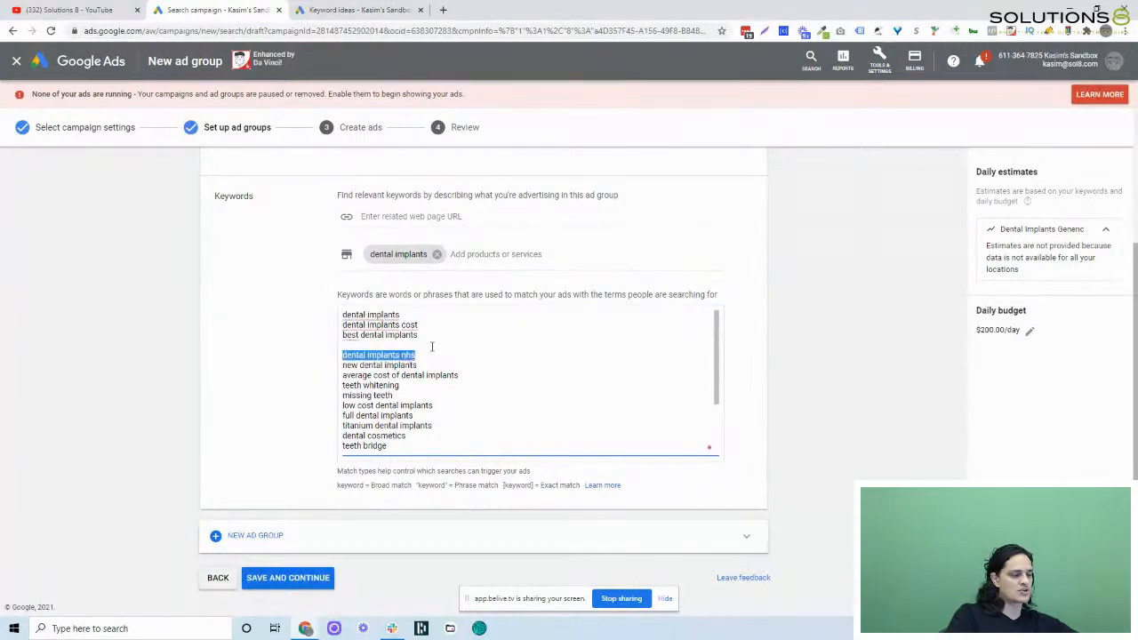
key("ctrl+c")
key("ctrl+t")
key("ctrl+v")
key("Return")
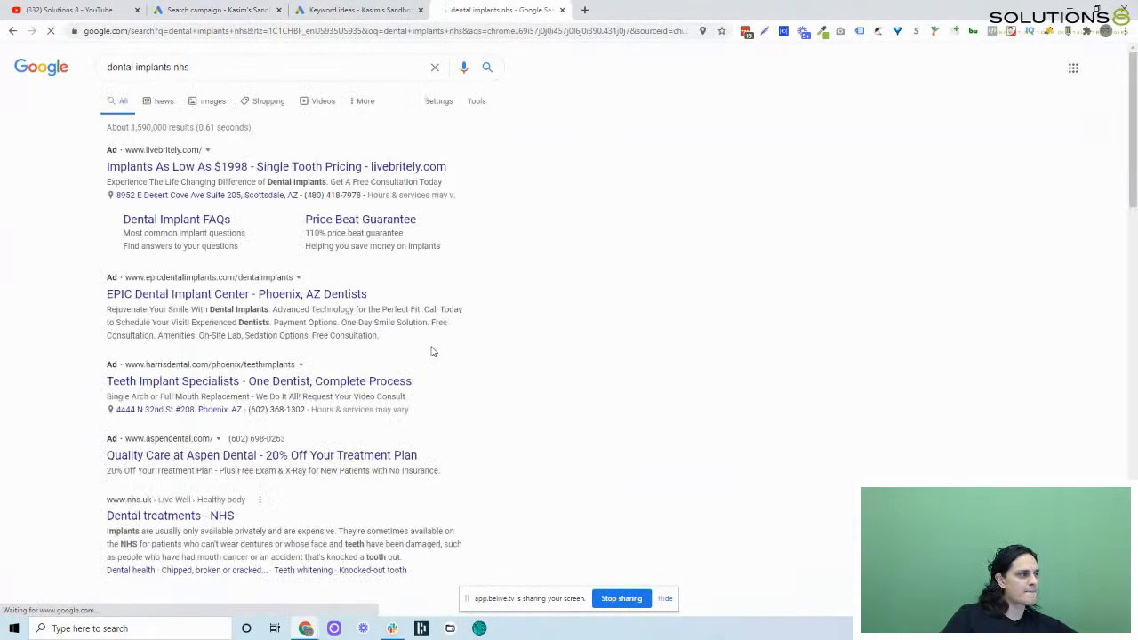
scroll(351, 277, "down", 2)
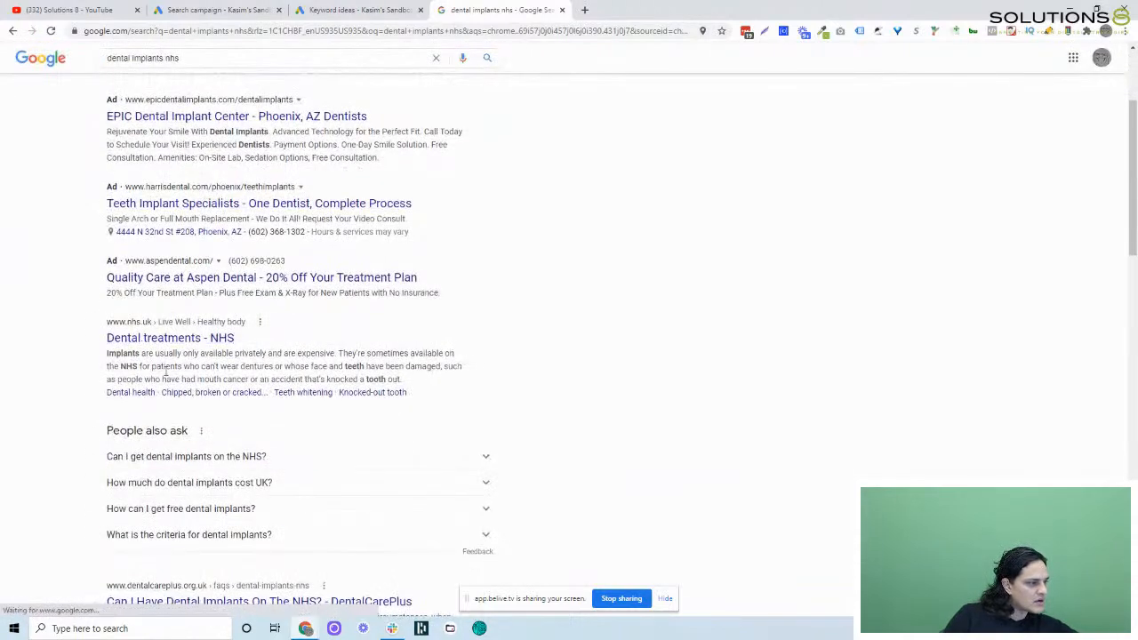
left_click(195, 326)
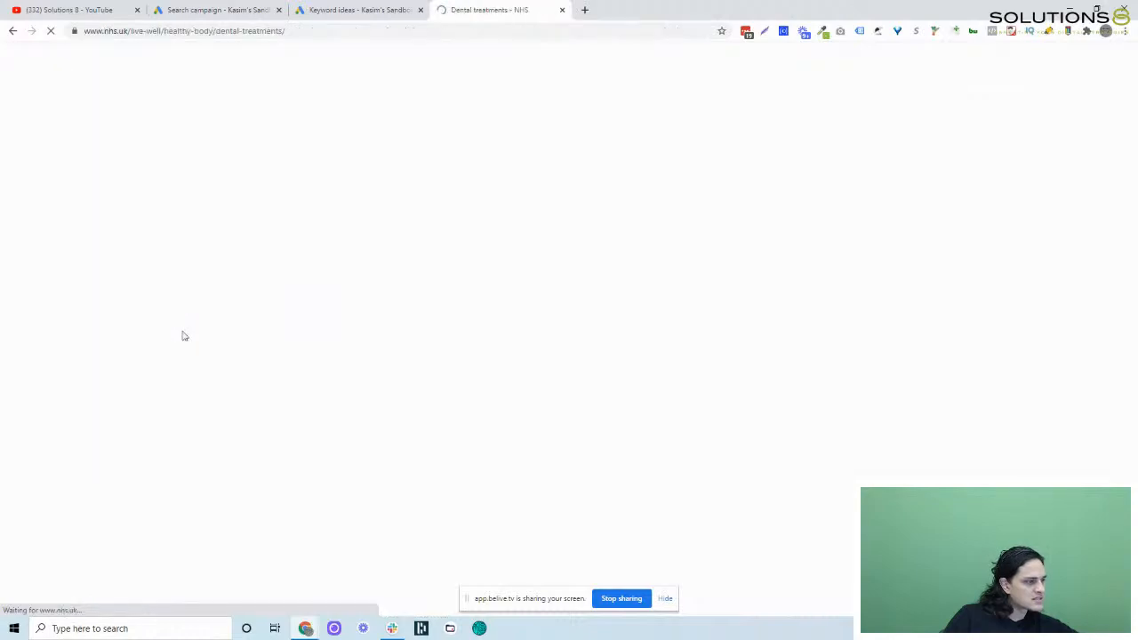
scroll(184, 335, "down", 10)
scroll(184, 336, "up", 15)
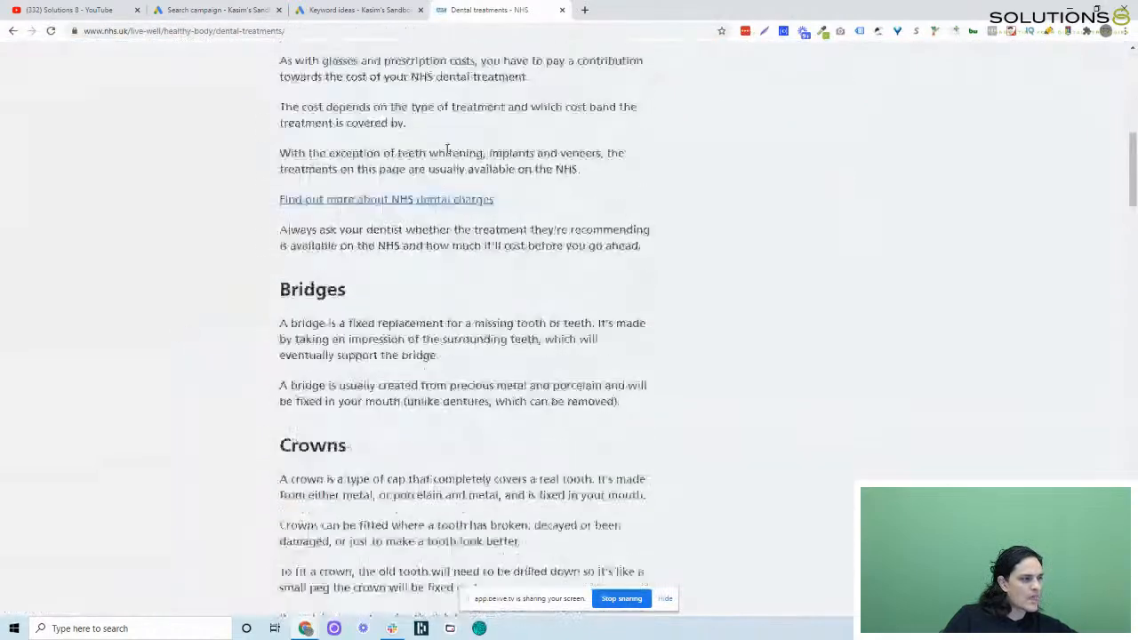
left_click(561, 10)
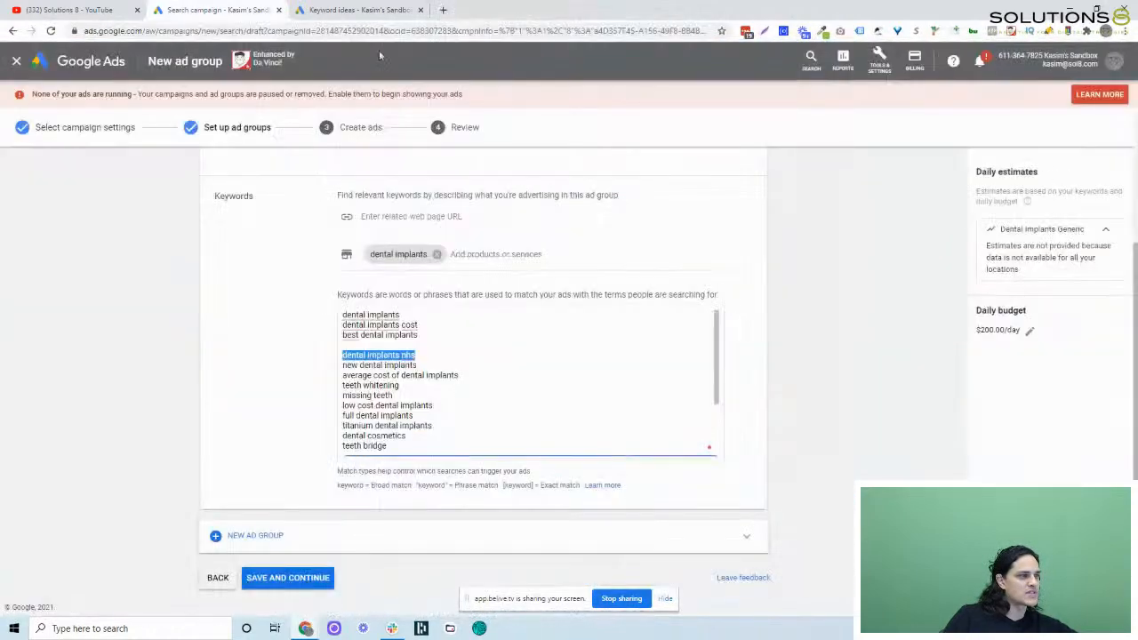
Remove "dental implants nhs" and the leftover blank lines below "best dental implants" from the keyword list
left_click(432, 349)
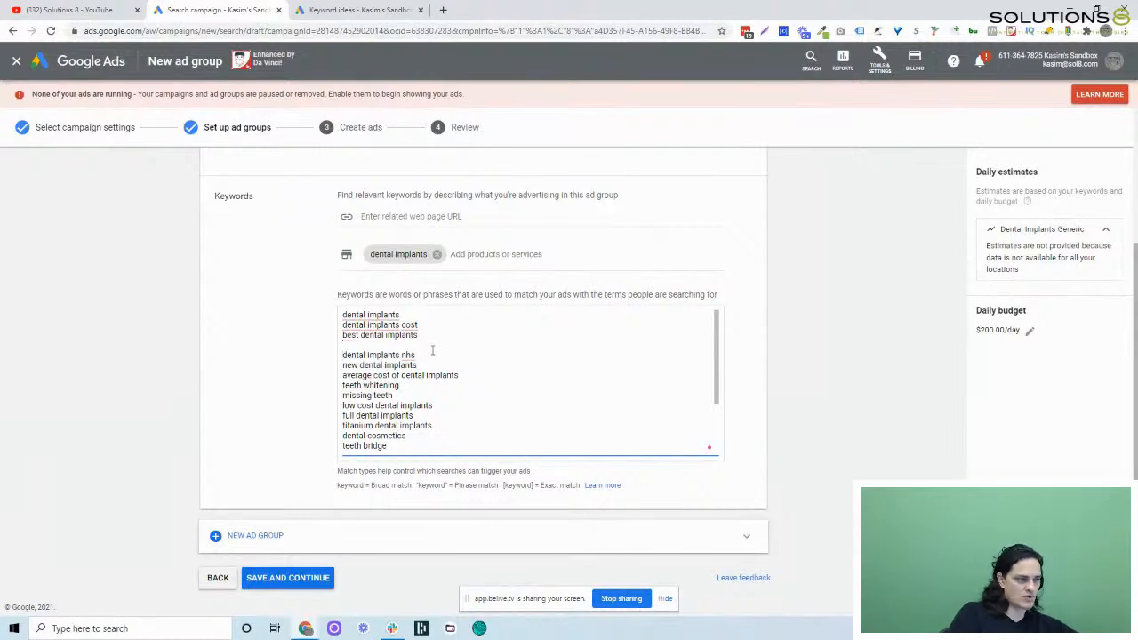
key("shift+End")
key("BackSpace")
key("BackSpace")
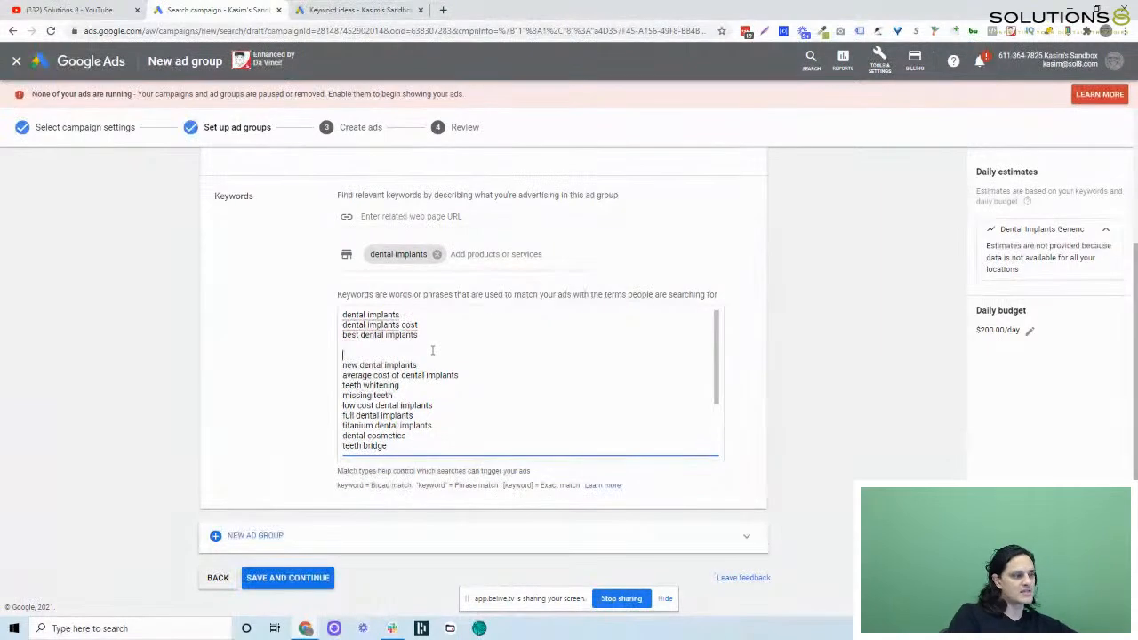
key("BackSpace")
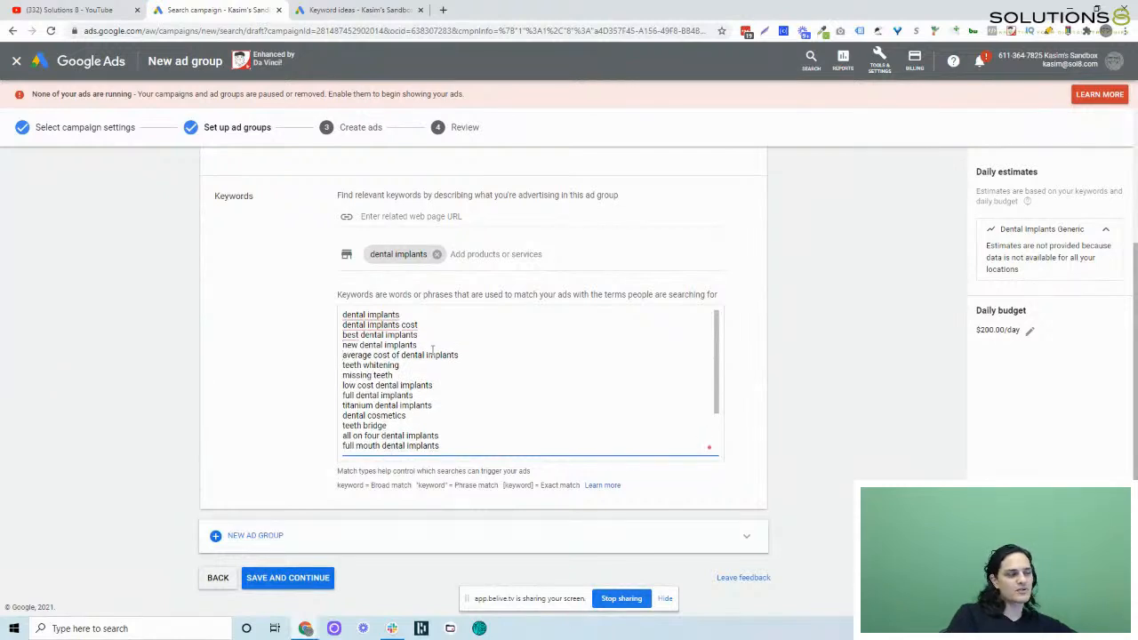
Remove the keywords "average cost of dental implants", "teeth whitening" and "missing teeth", keeping "new dental implants"
key("Down")
key("Down")
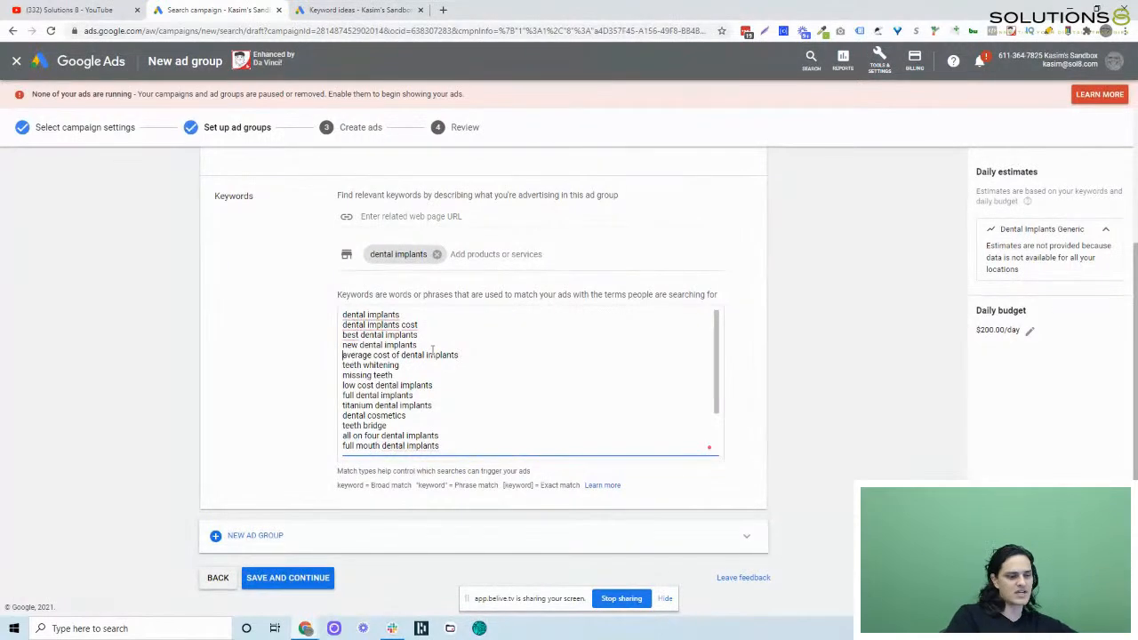
key("shift+End")
key("Delete")
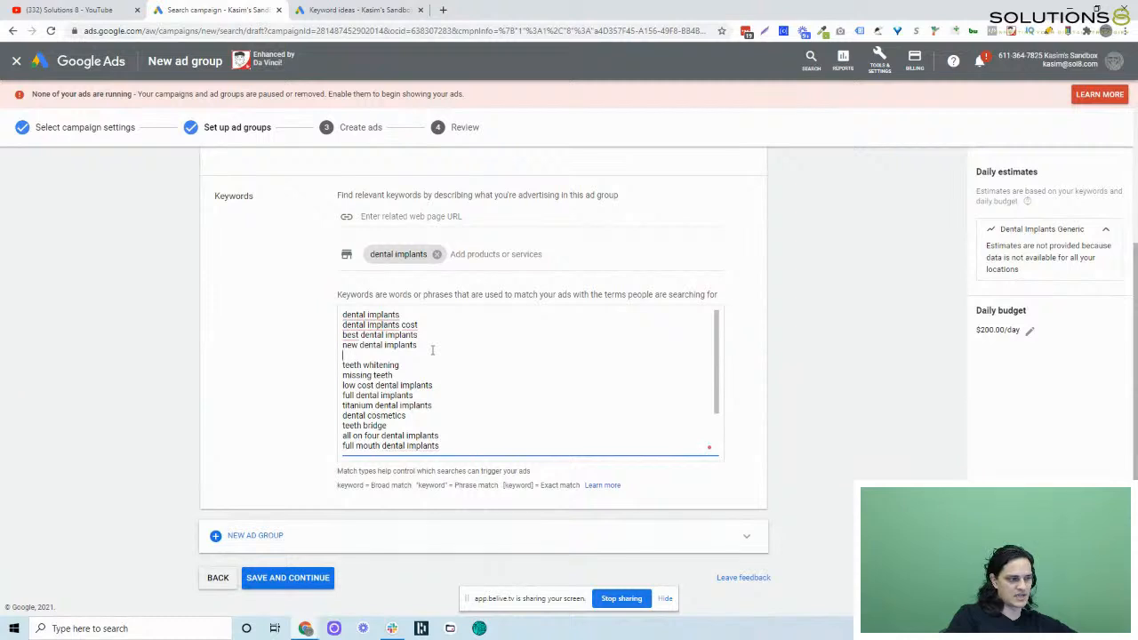
key("Down")
key("shift+End")
key("Delete")
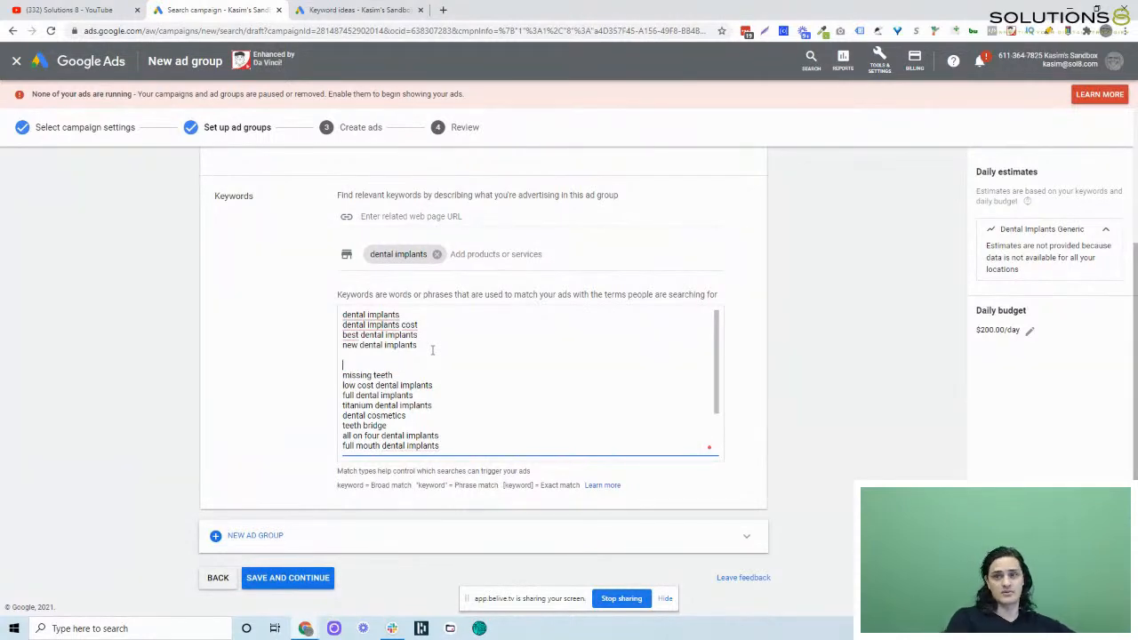
key("BackSpace")
key("shift+End")
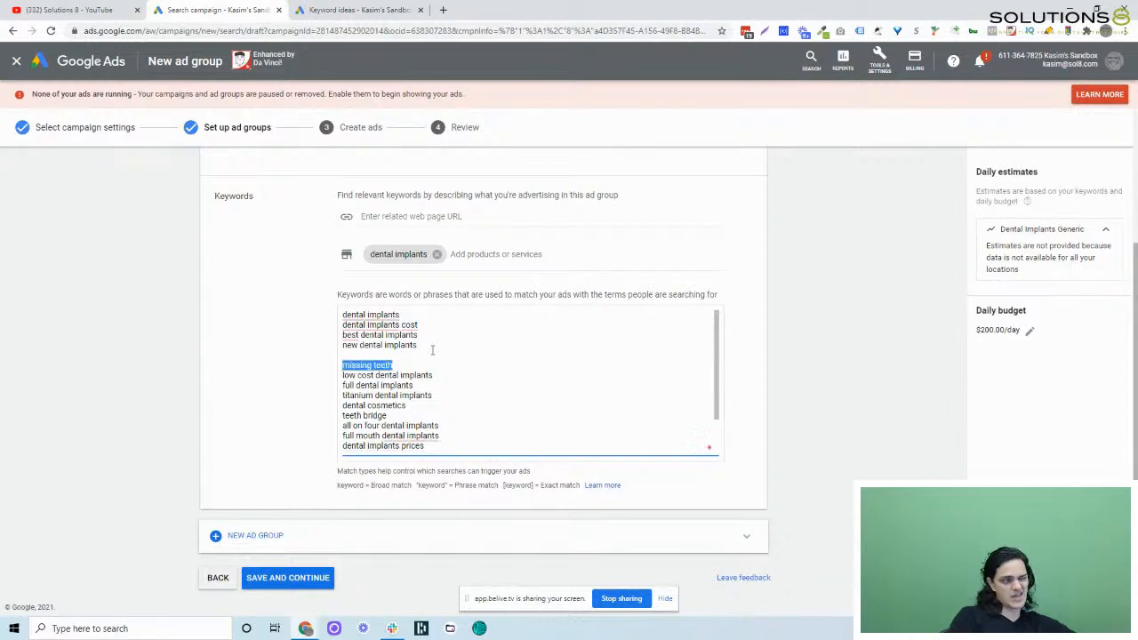
key("BackSpace")
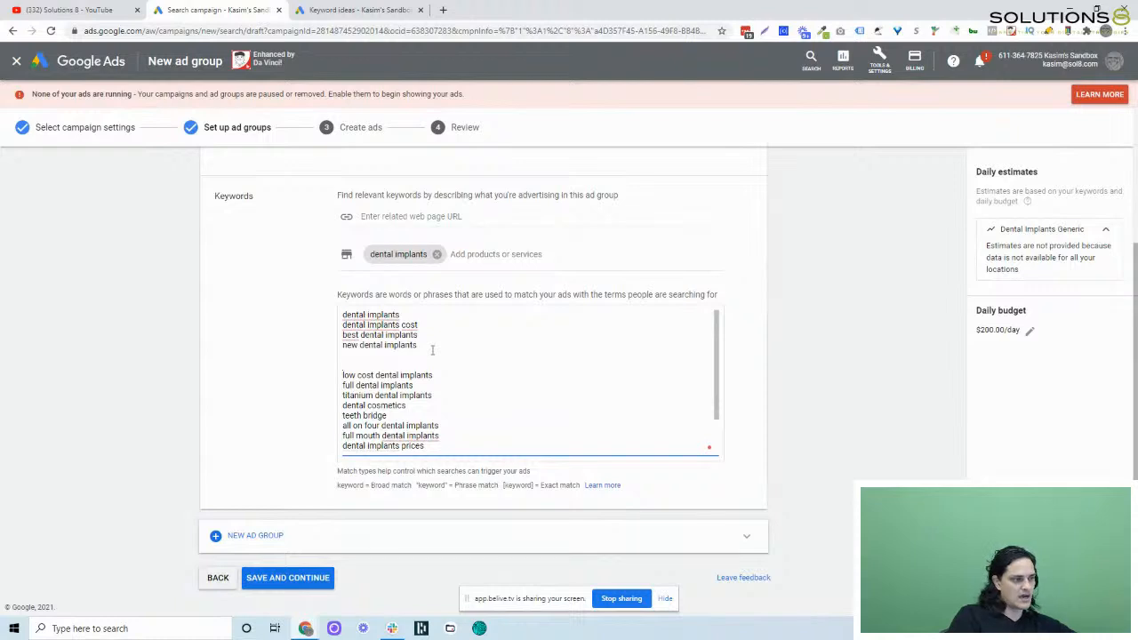
Remove the keyword "low cost dental implants" and the blank lines below "new dental implants"
key("Down")
key("shift+End")
key("BackSpace")
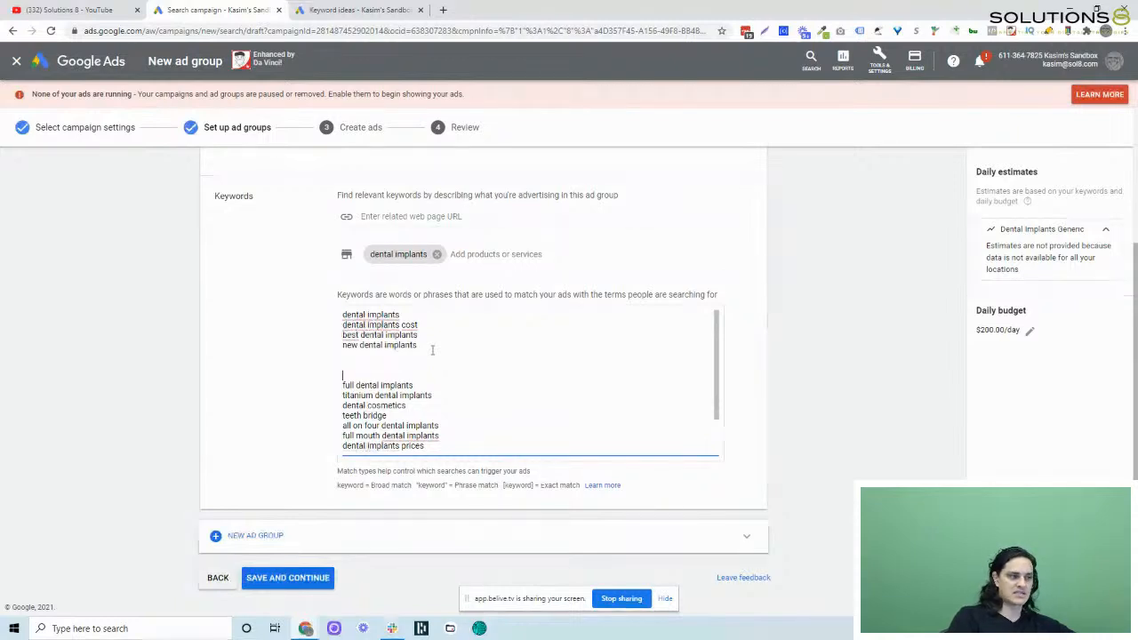
key("Up")
key("Up")
key("Delete")
key("Delete")
key("Delete")
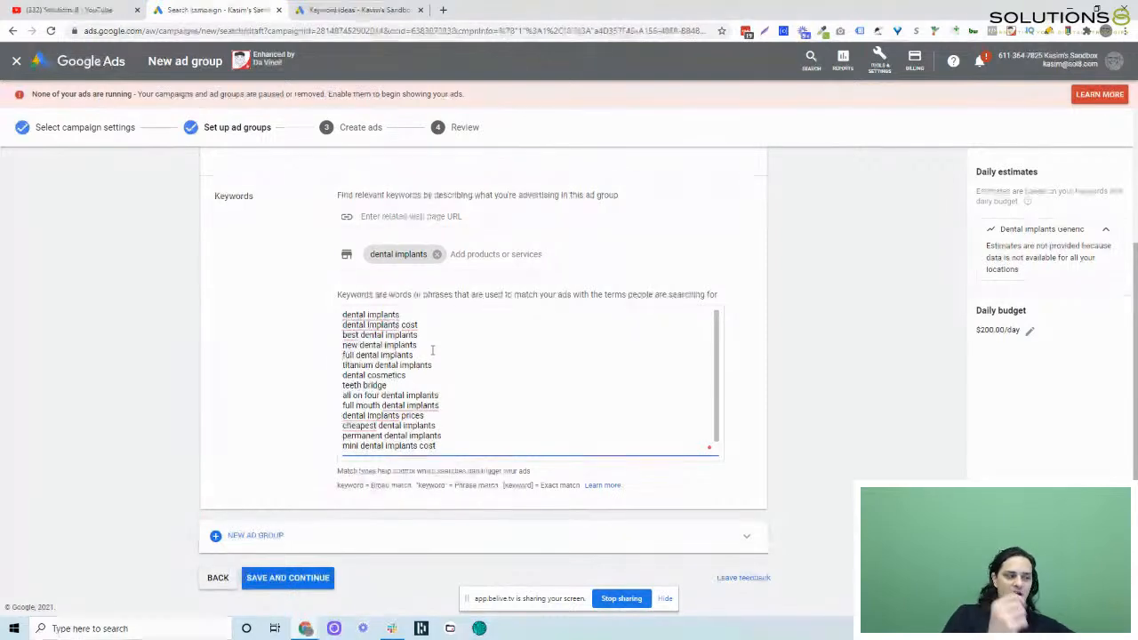
Keep "full dental implants" and "titanium dental implants" and remove the keyword "dental cosmetics" together with its line
key("shift+Right")
key("shift+Right")
key("shift+Right")
key("shift+Right")
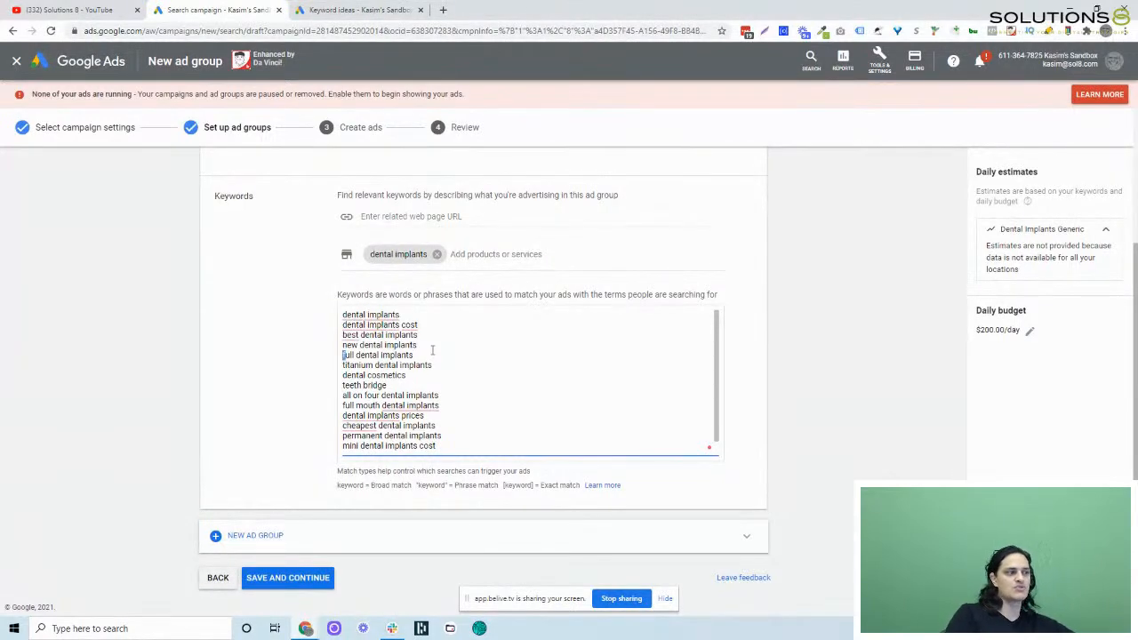
key("Down")
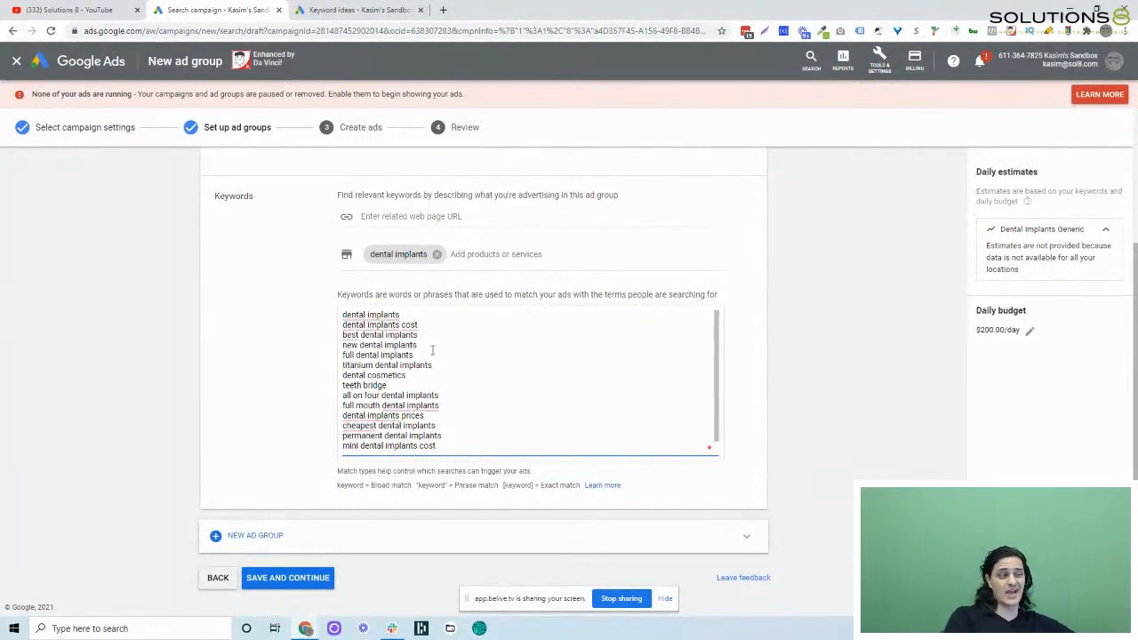
key("shift+Right")
key("shift+Right")
key("shift+Right")
key("shift+Right")
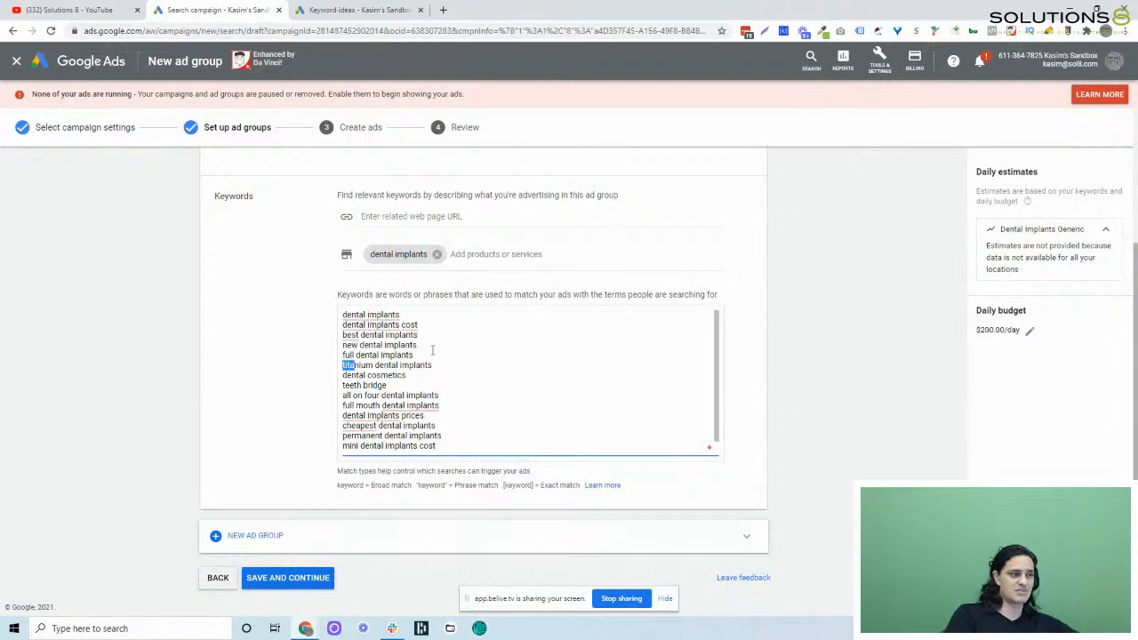
key("Down")
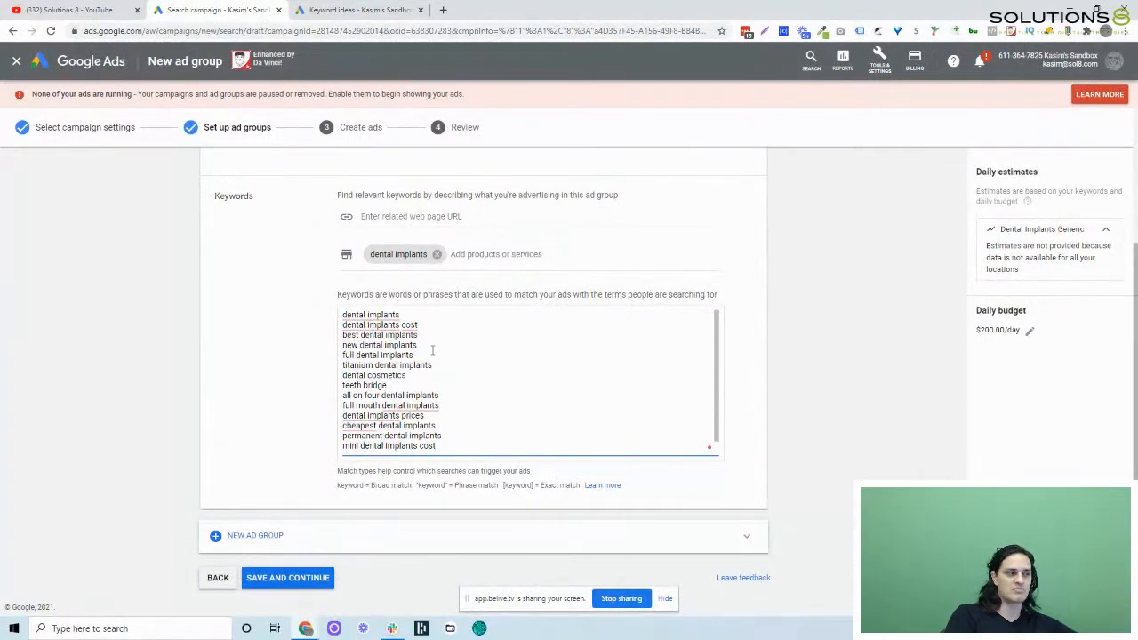
key("shift+End")
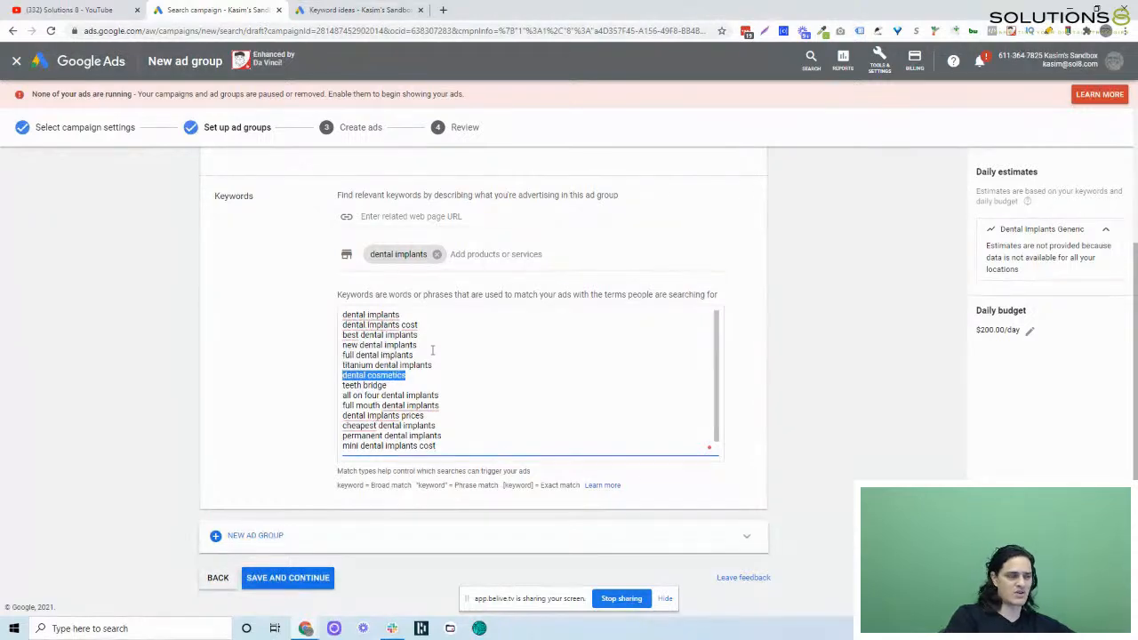
key("BackSpace")
key("BackSpace")
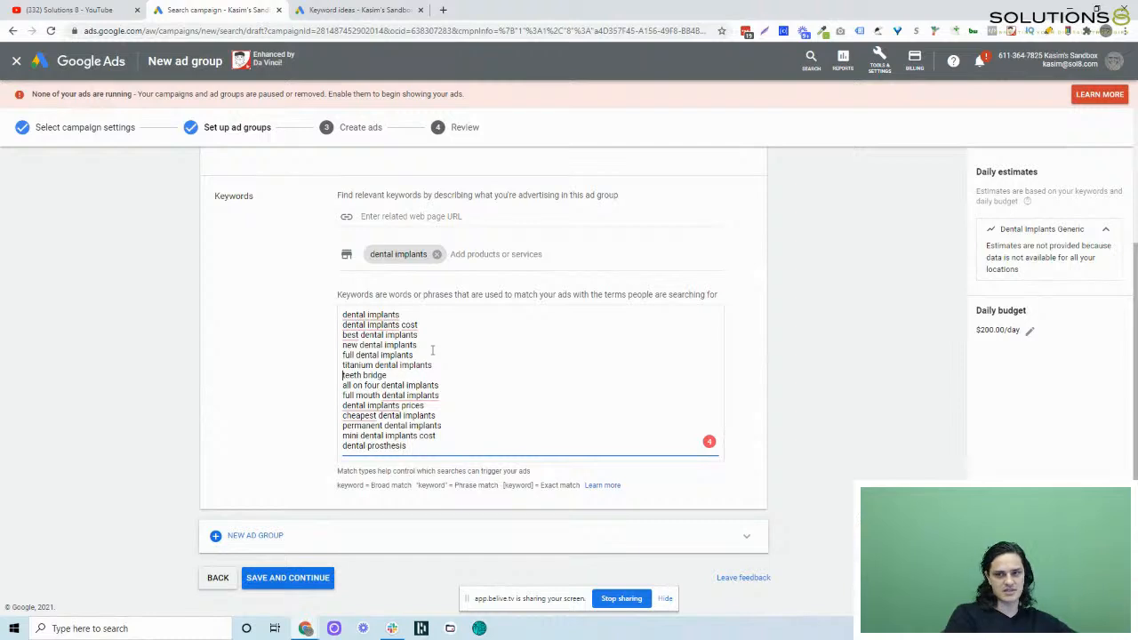
Remove the keywords "teeth bridge" and "all on four dental implants" from the list
key("shift+End")
key("BackSpace")
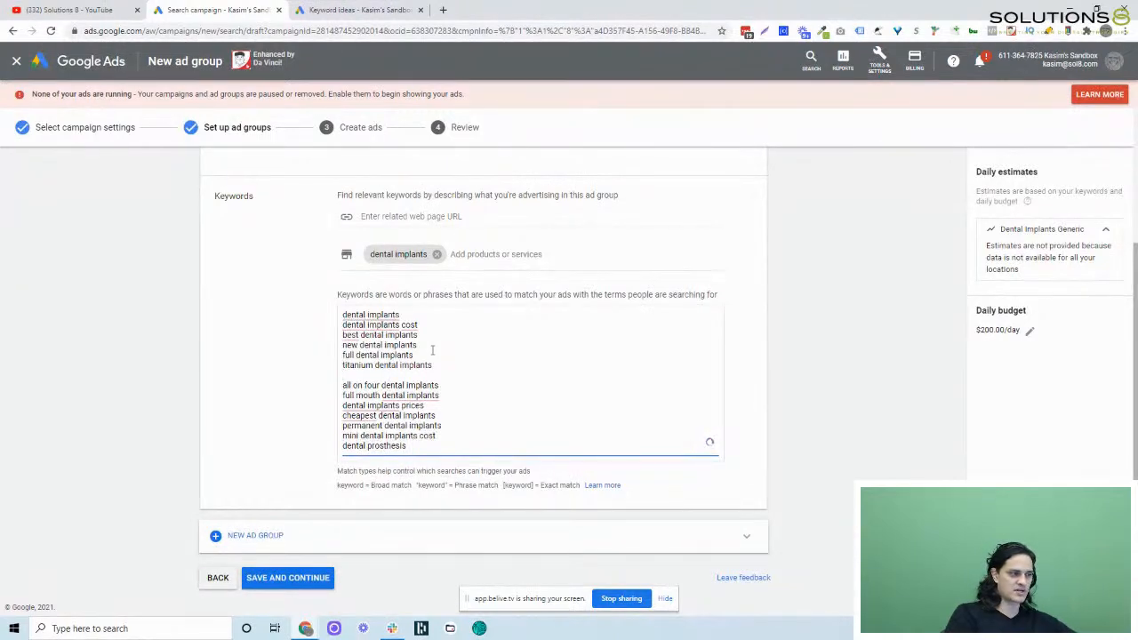
key("BackSpace")
key("shift+End")
key("BackSpace")
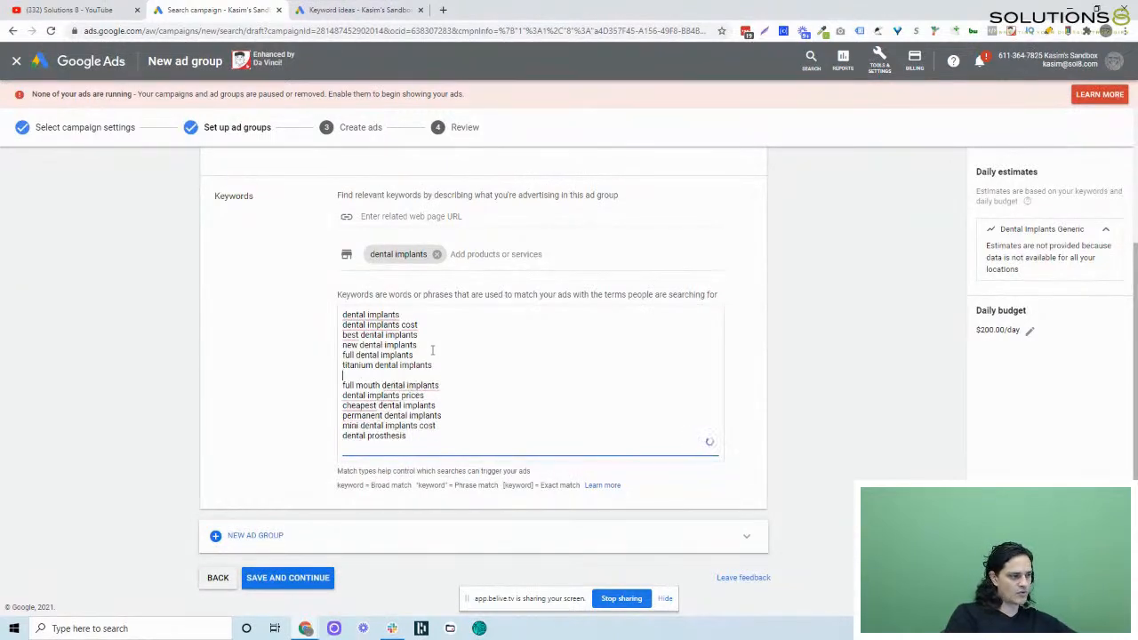
key("BackSpace")
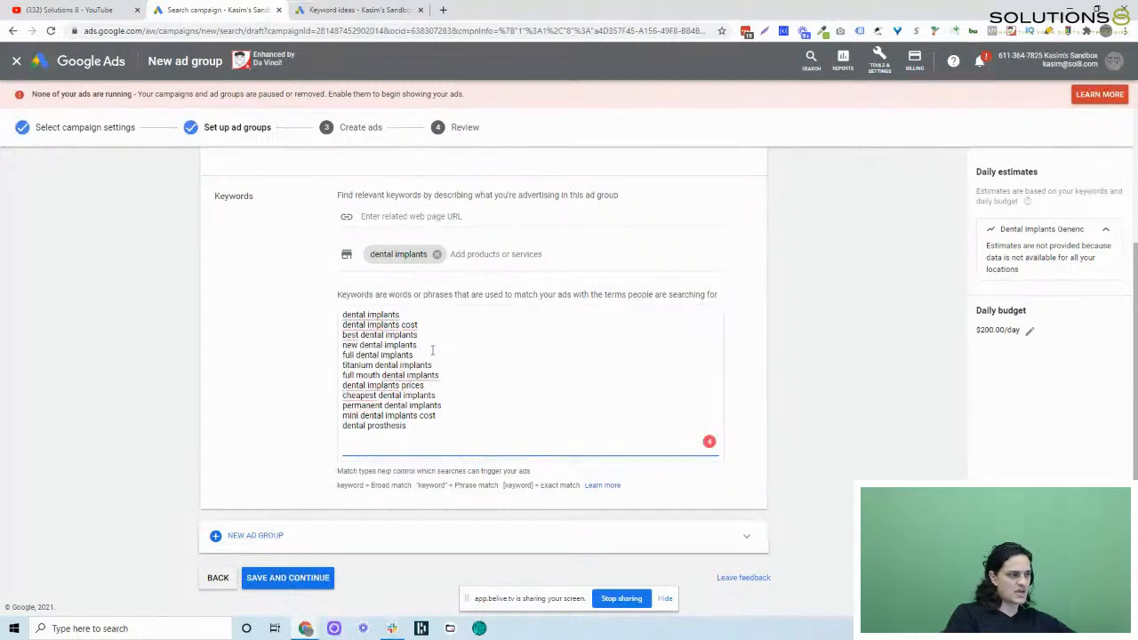
Move the keyword "dental implants prices" directly below "dental implants cost"
key("shift+End")
key("BackSpace")
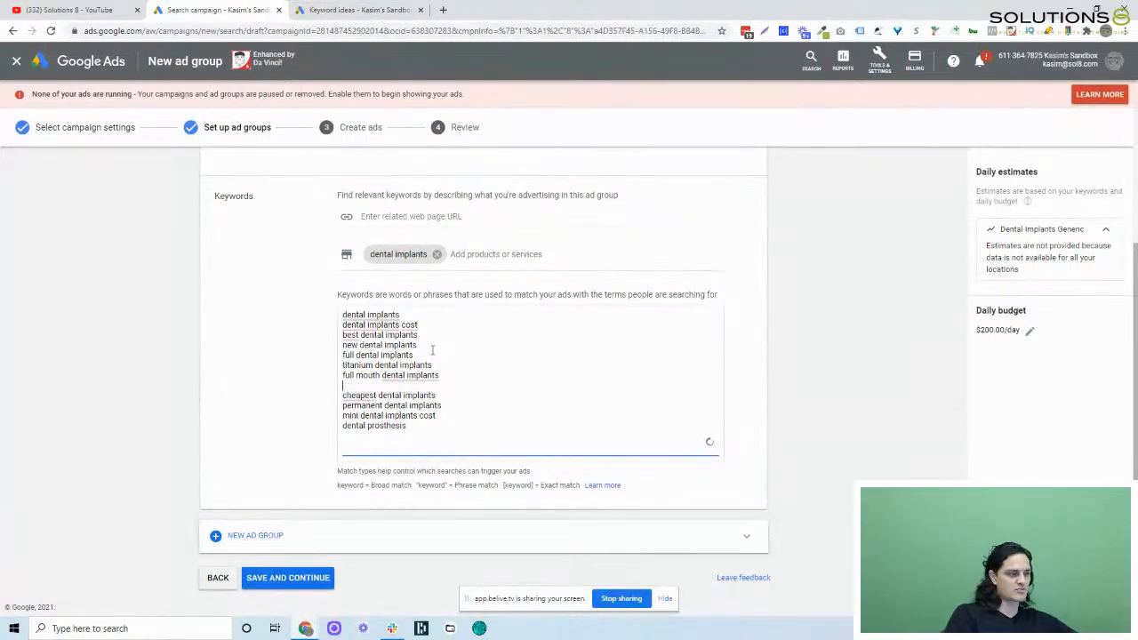
key("ctrl+z")
key("ctrl+z")
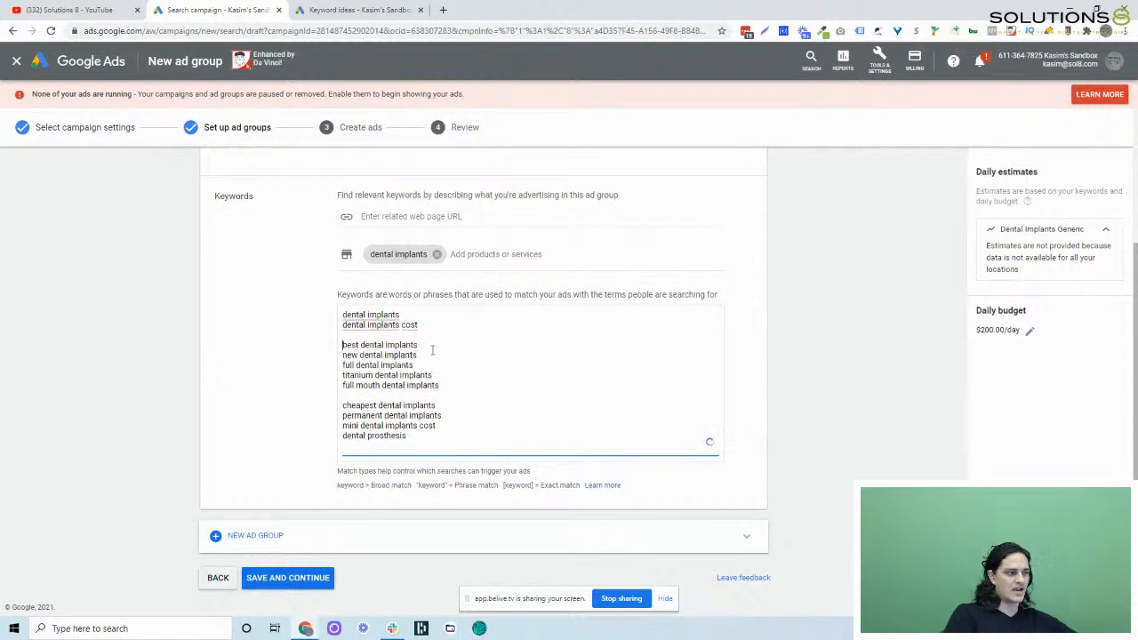
Remove "dental implants cost" and "dental implants prices" together, plus the blank line above "cheapest dental implants"
key("shift+Home")
key("shift+Up")
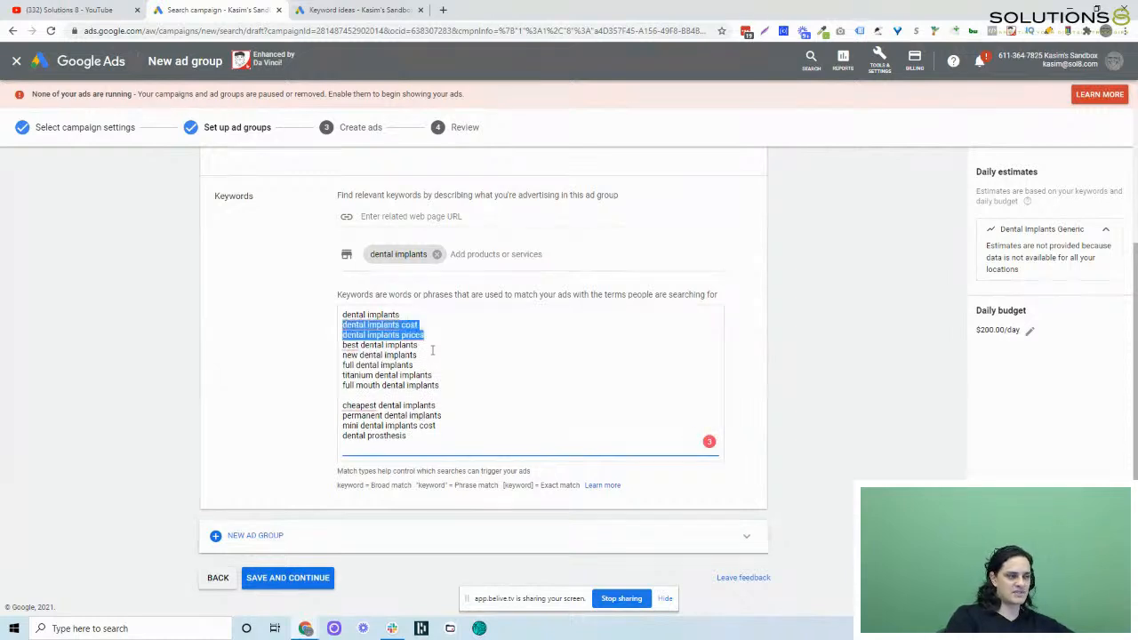
key("Delete")
key("Delete")
key("Down")
key("Down")
key("Down")
key("Down")
key("Down")
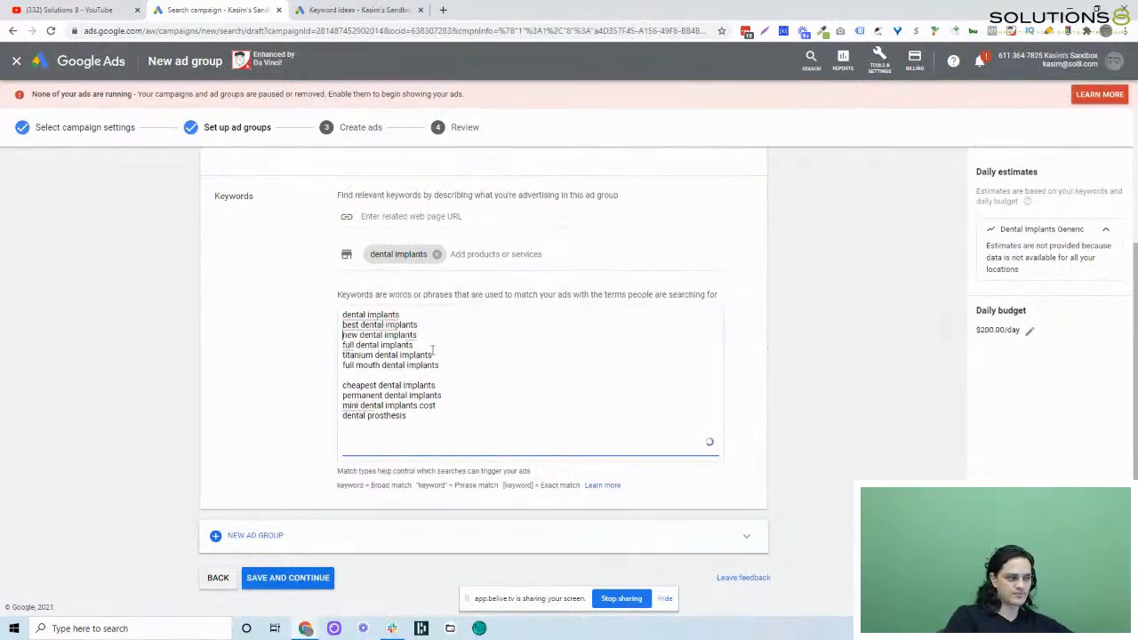
key("Delete")
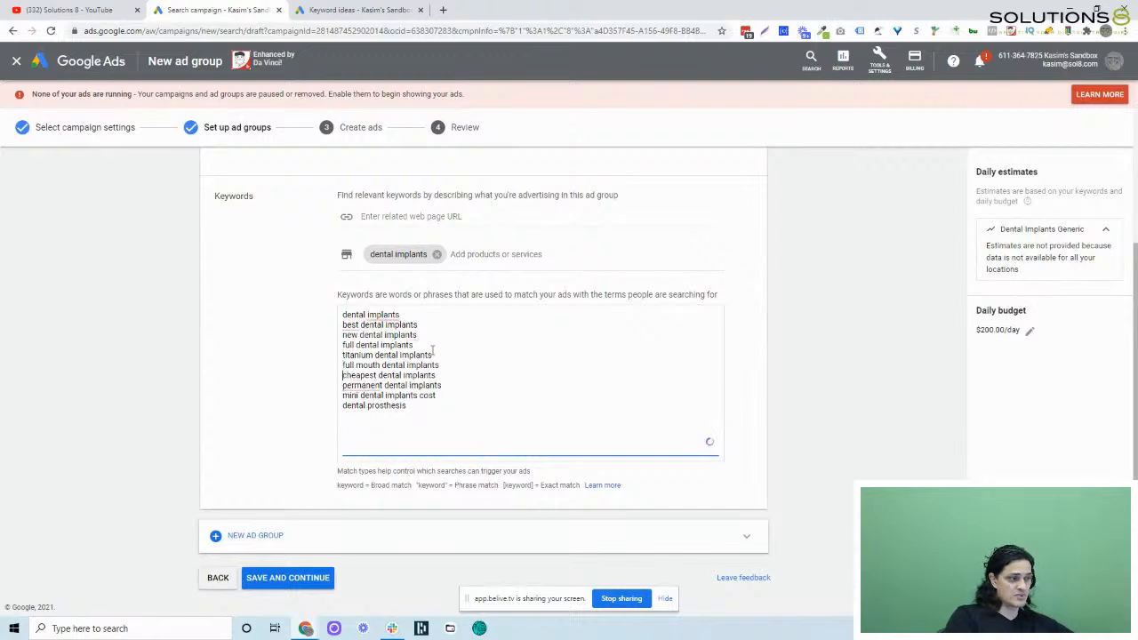
Remove the keyword "cheapest dental implants" and shorten "mini dental implants cost" to "mini dental implants"
key("shift+End")
key("Delete")
key("Delete")
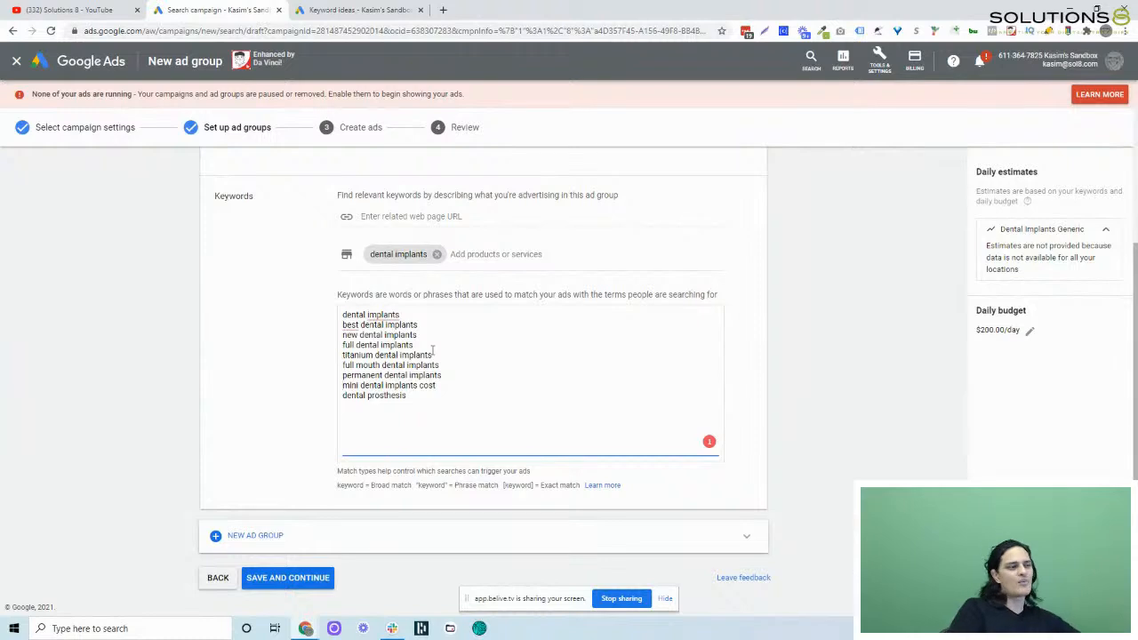
key("ctrl+shift+Left")
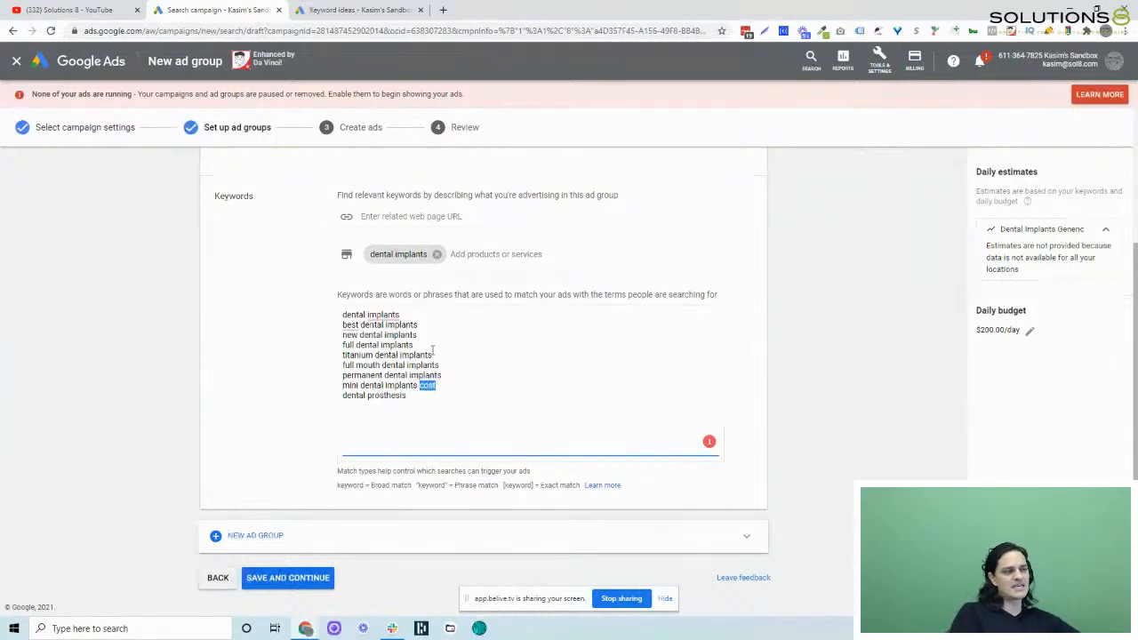
key("BackSpace")
key("BackSpace")
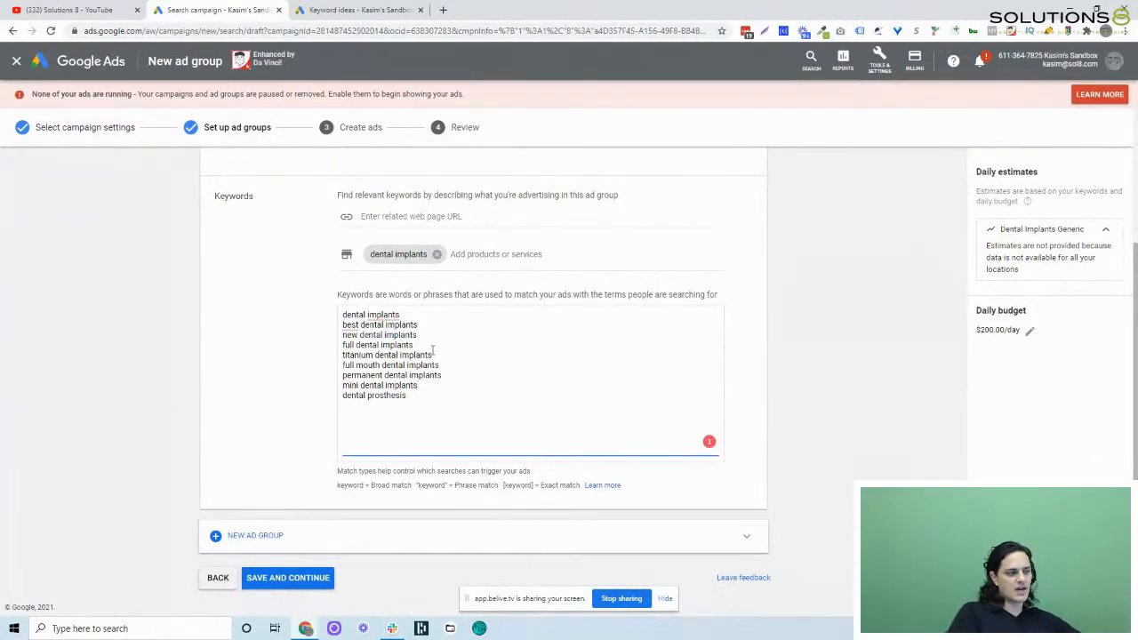
Search Google for the keyword "dental prosthesis", skim the results, and return to the campaign draft
key("shift+Home")
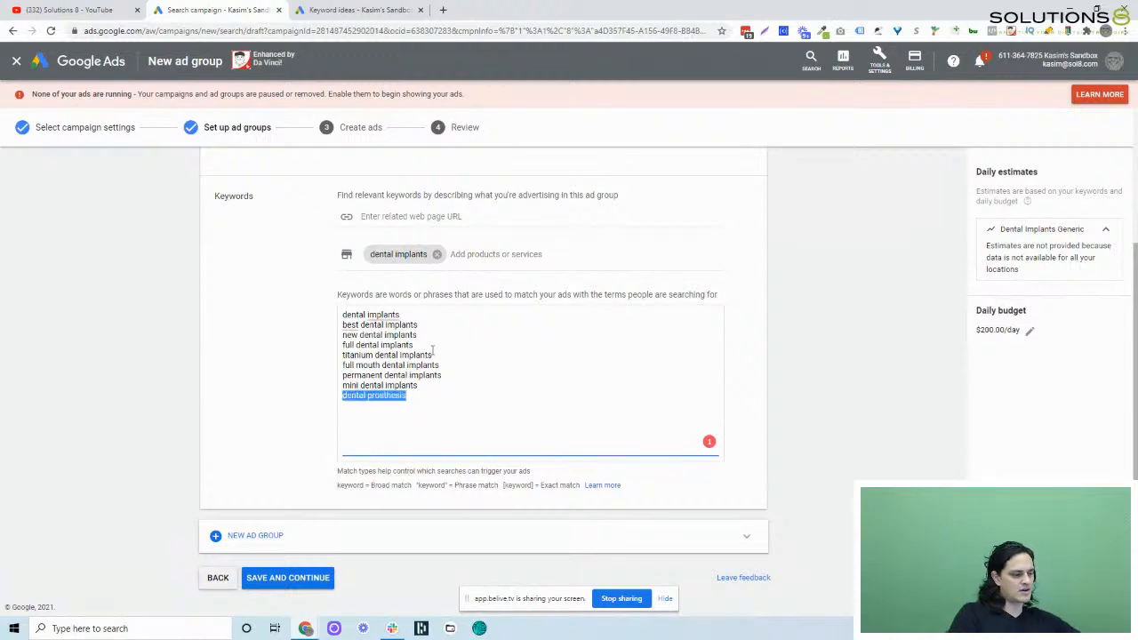
key("ctrl+c")
key("ctrl+t")
key("ctrl+v")
key("Return")
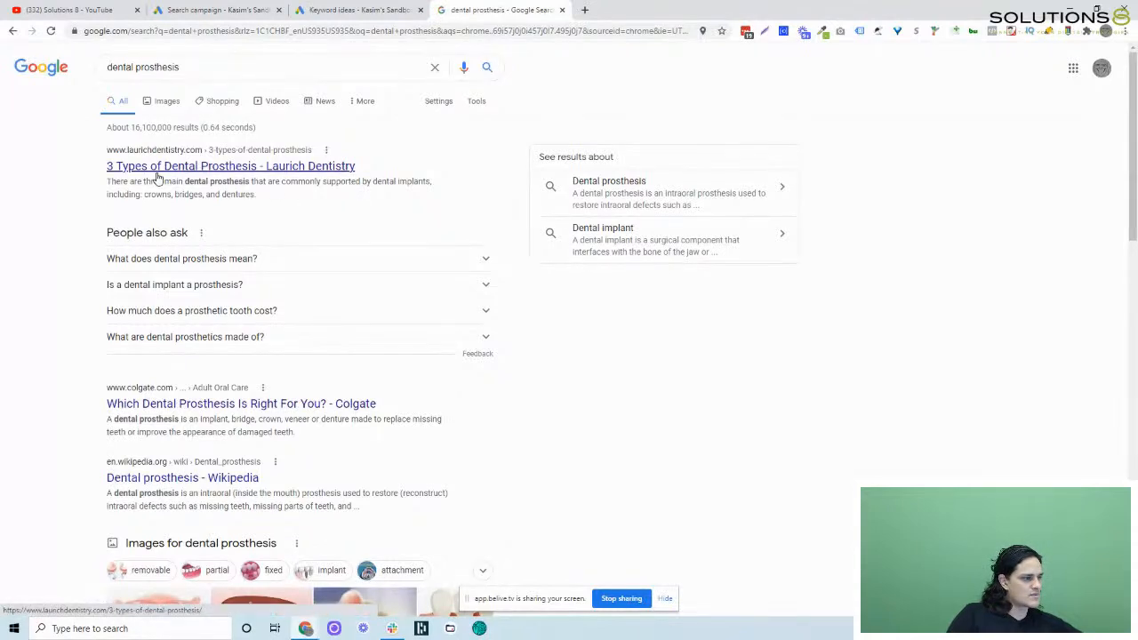
scroll(275, 211, "down", 1)
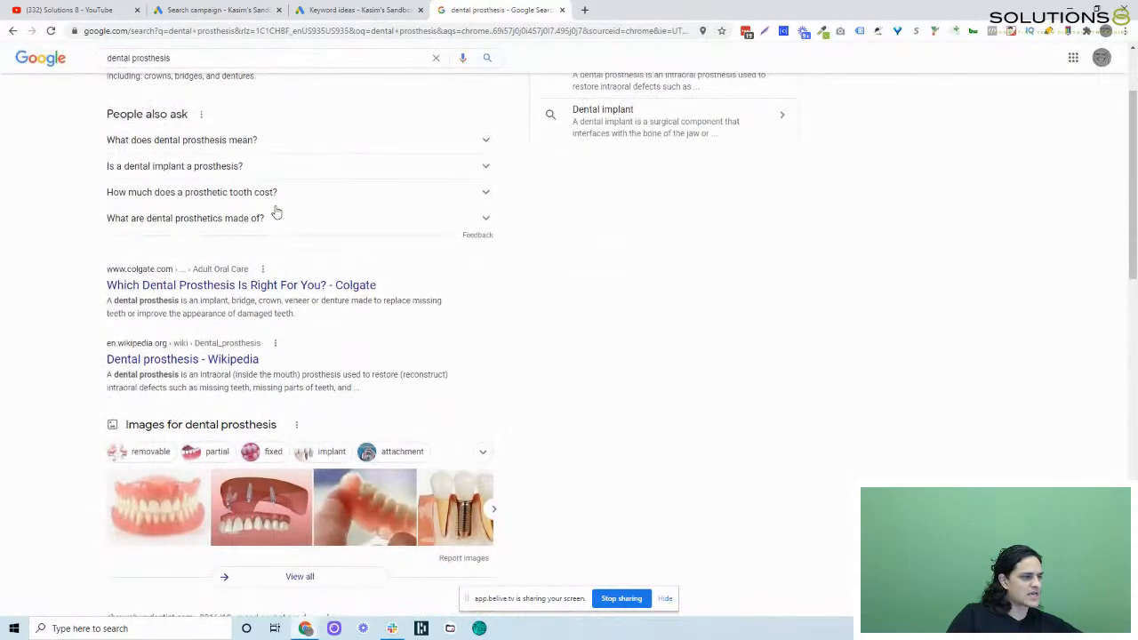
scroll(274, 210, "up", 1)
left_click(218, 10)
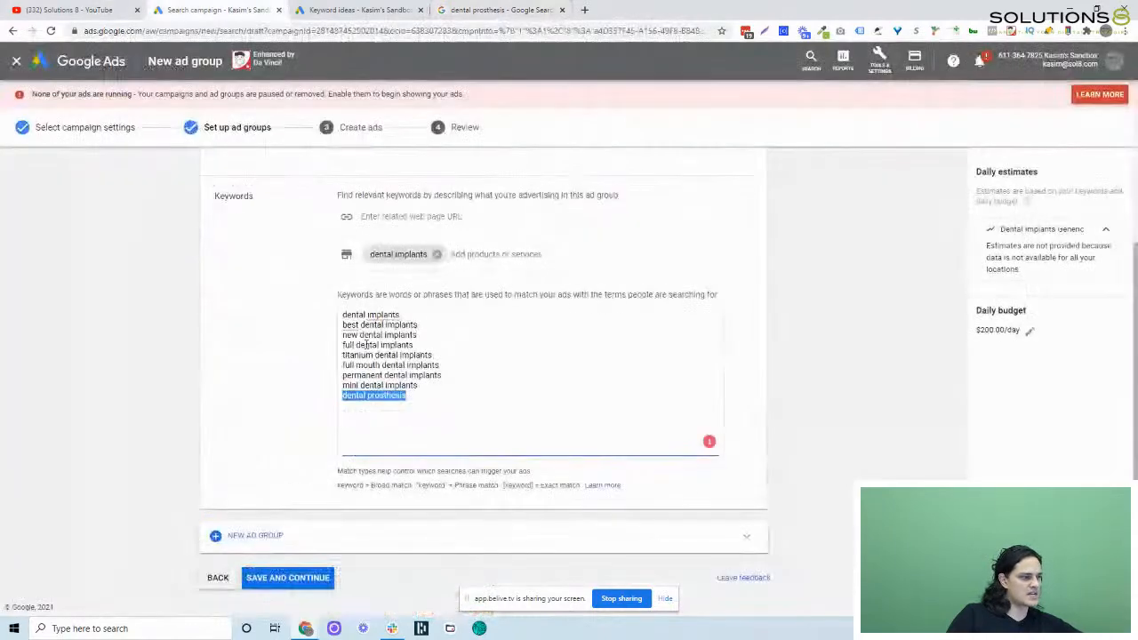
Remove the keyword "dental prosthesis" and its leftover line from the end of the keyword list
key("BackSpace")
key("BackSpace")
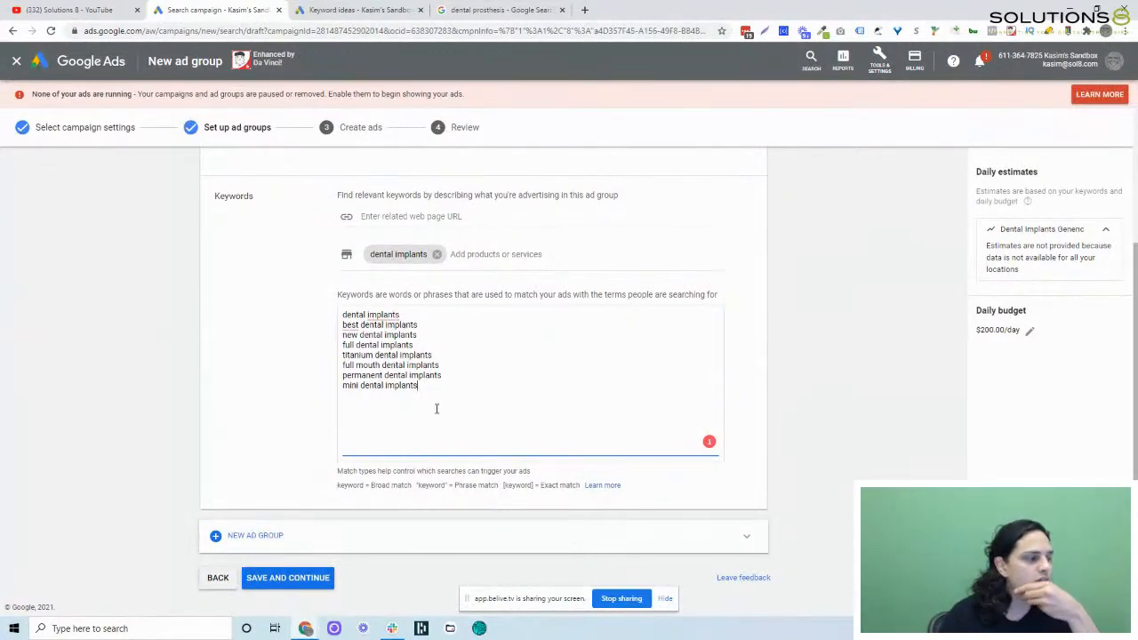
left_click_drag(436, 393, 312, 309)
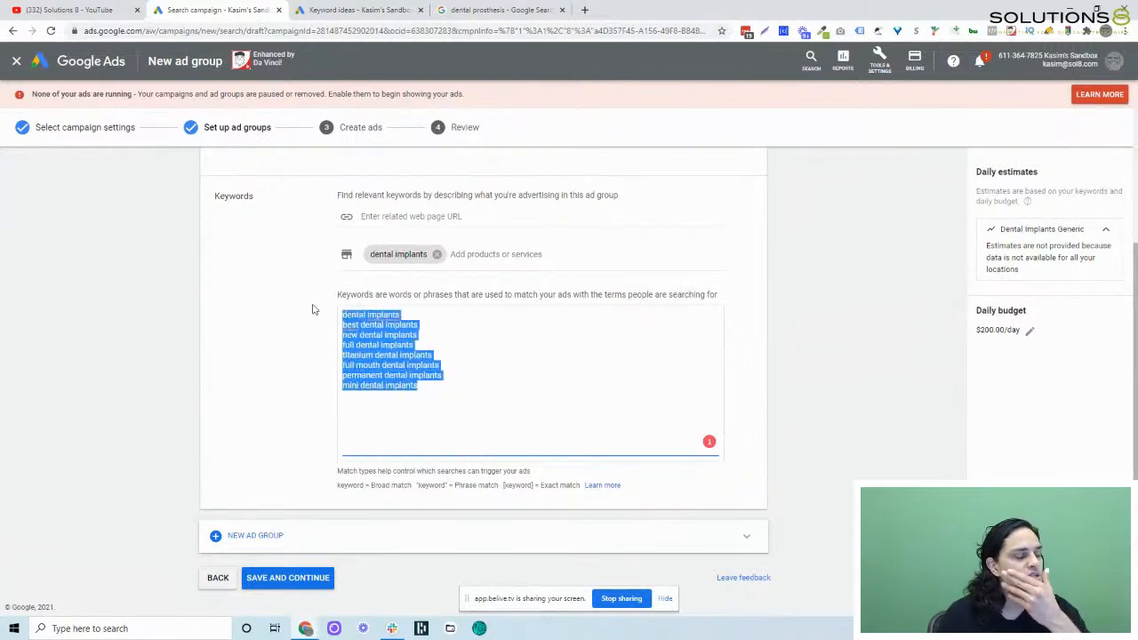
left_click(449, 314)
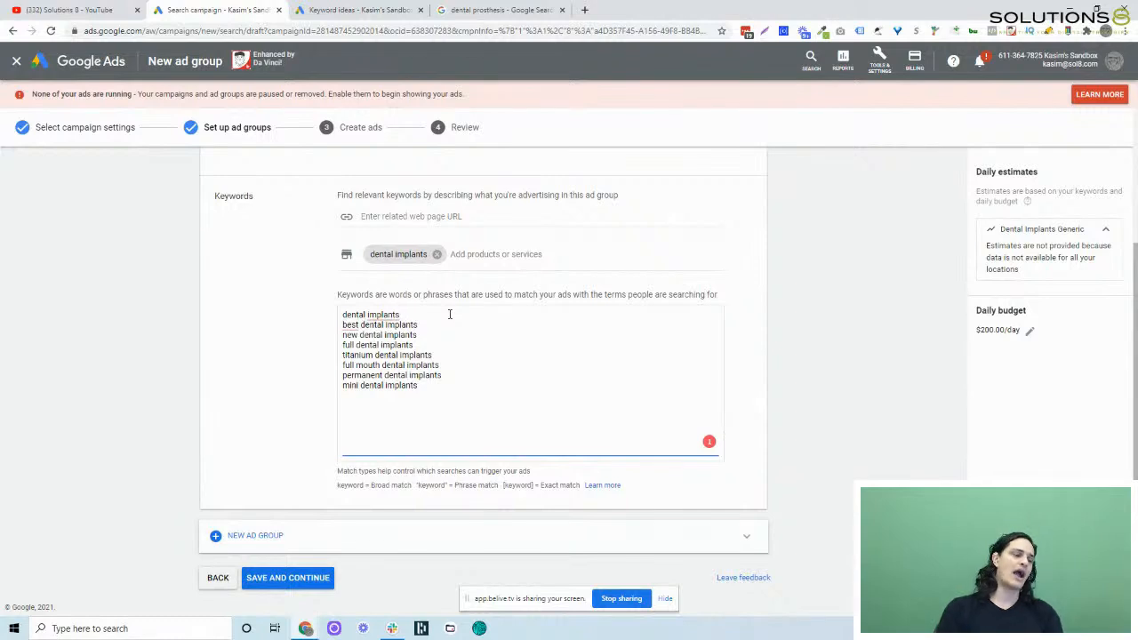
triple_click(449, 314)
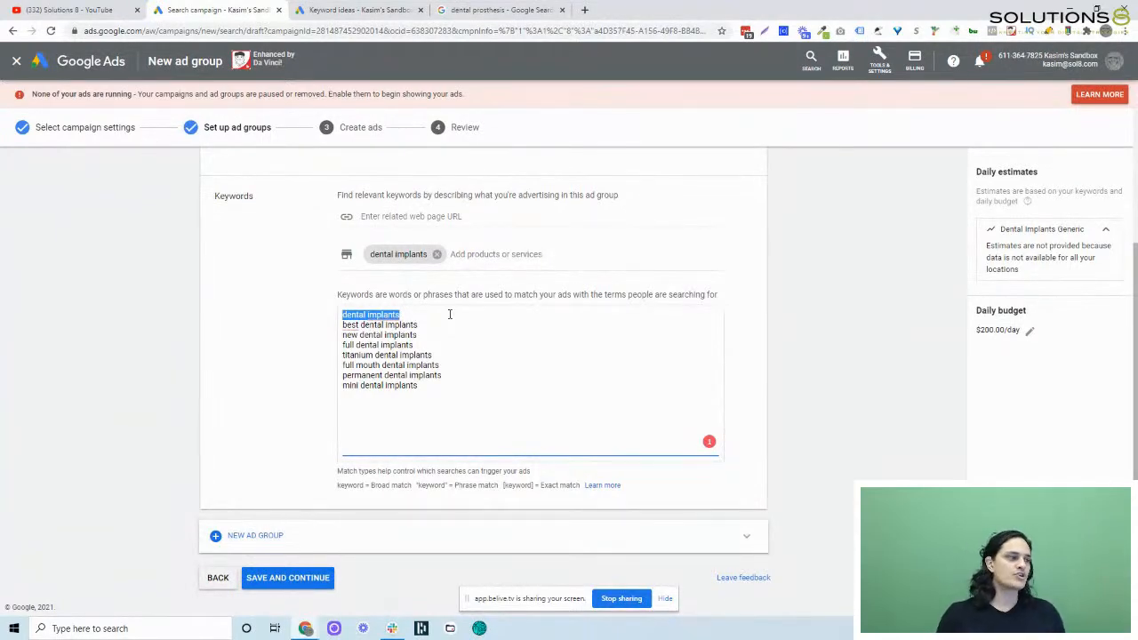
left_click(449, 314)
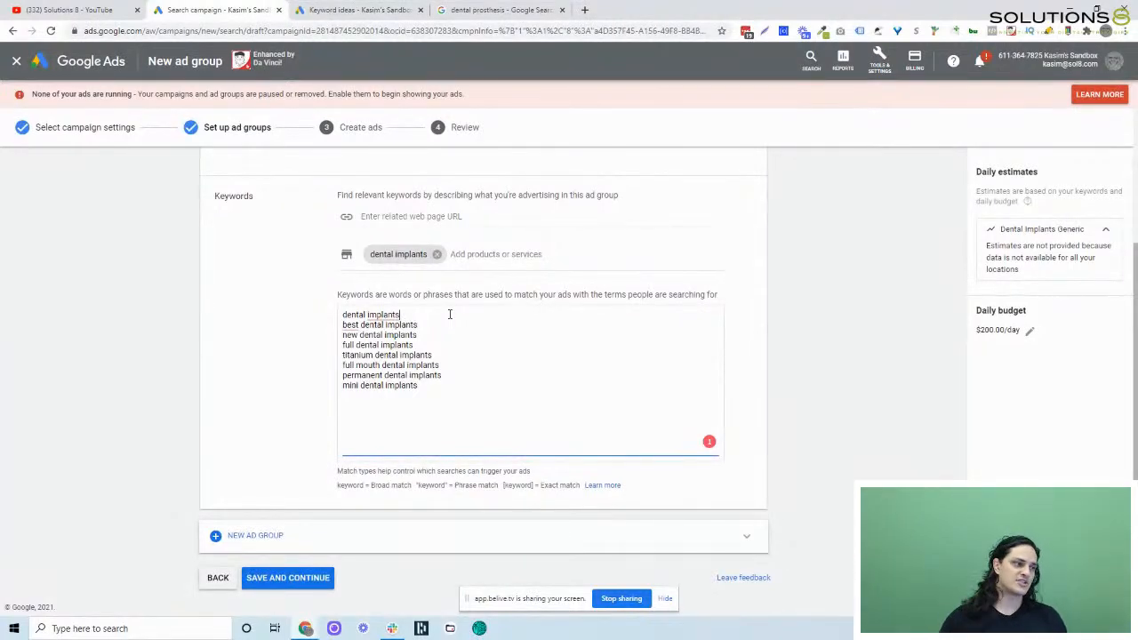
Search the Solutions 8 YouTube channel for "broad", look over the broad match videos, and return to the campaign draft
left_click(90, 9)
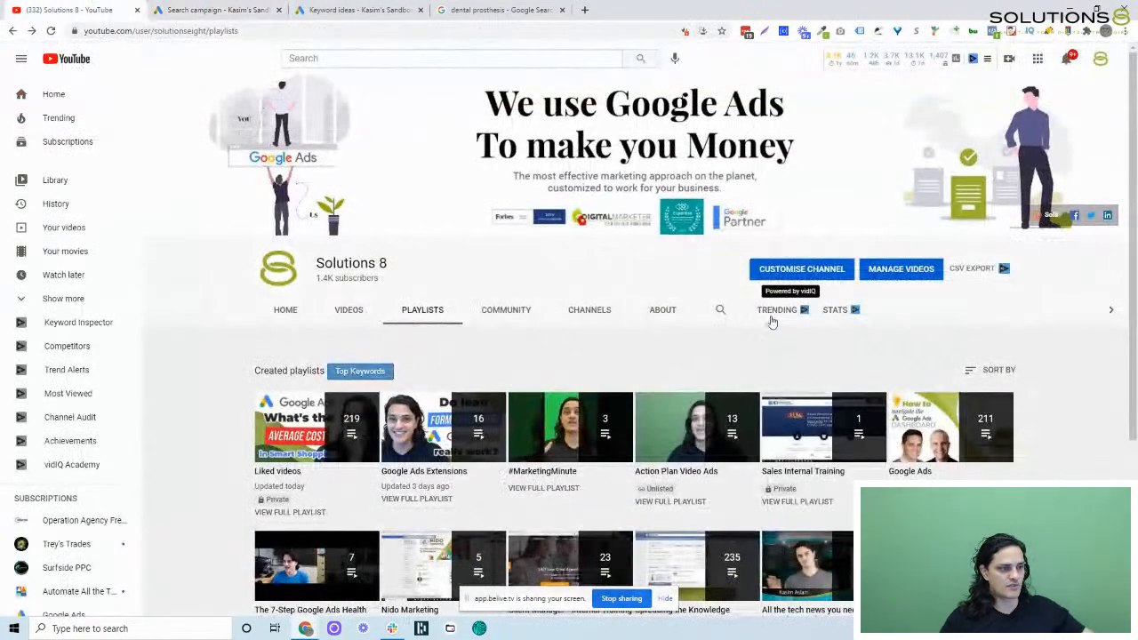
left_click(724, 311)
type("broad")
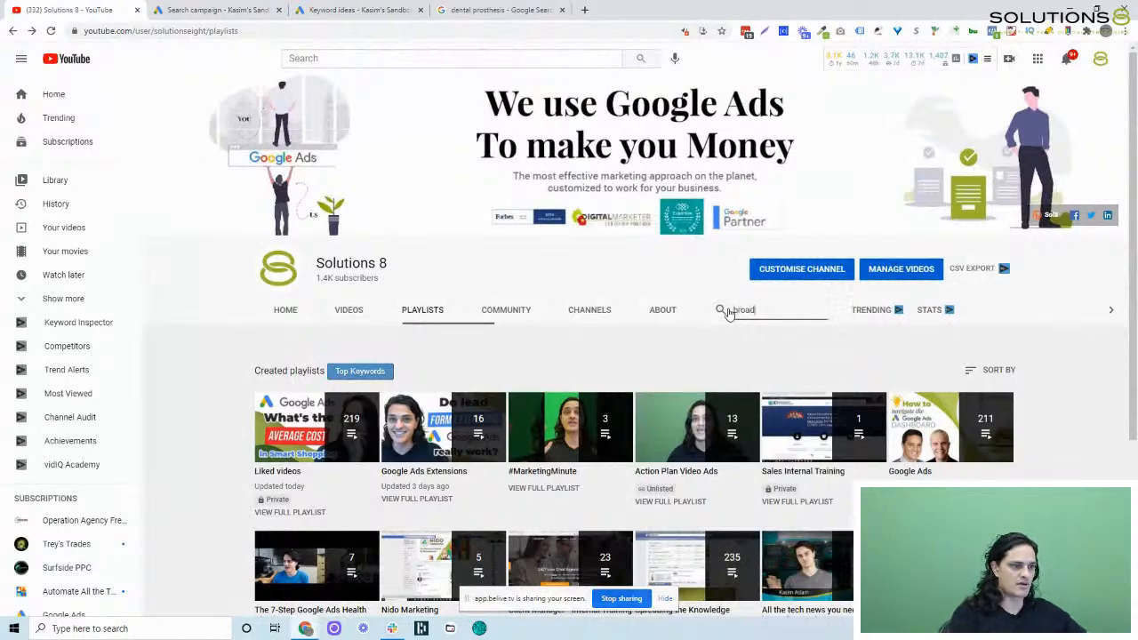
key("Return")
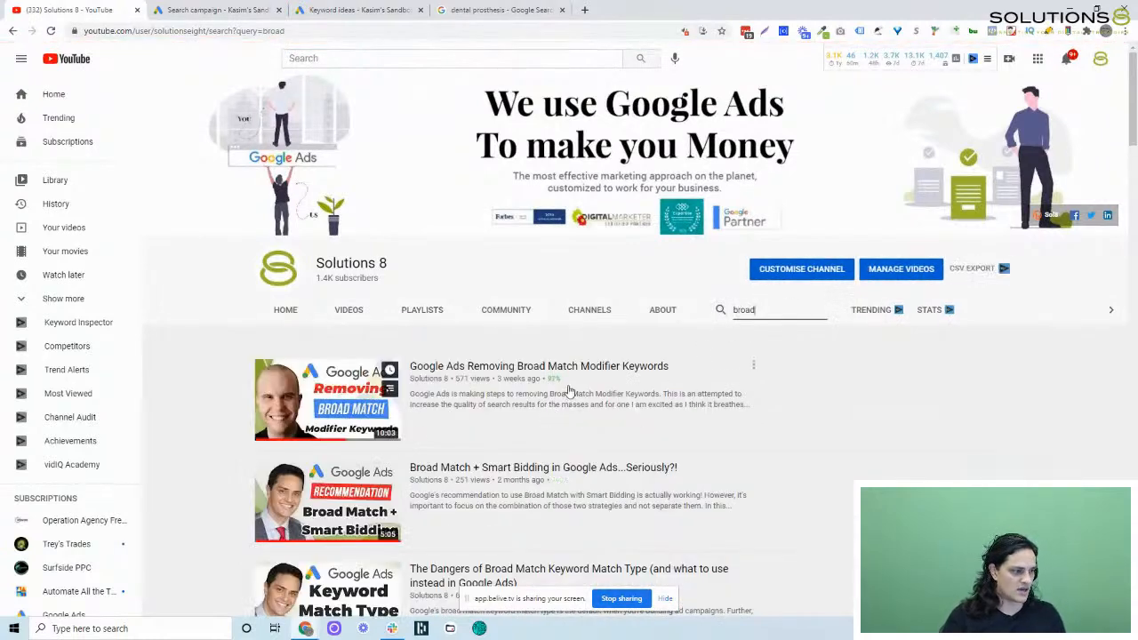
scroll(569, 391, "down", 2)
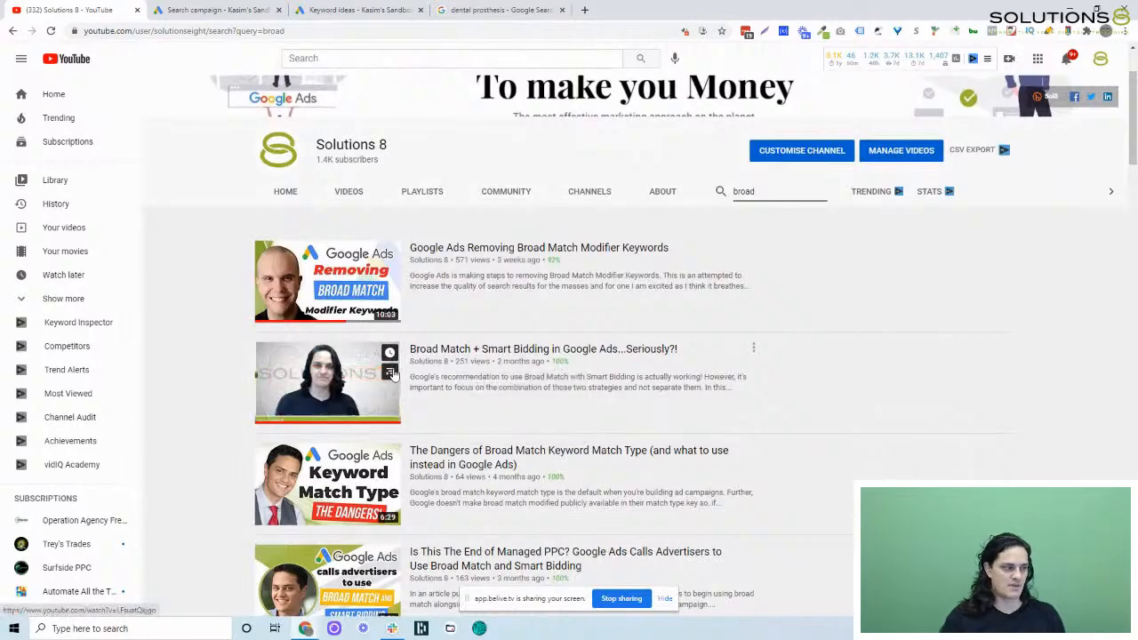
left_click(219, 7)
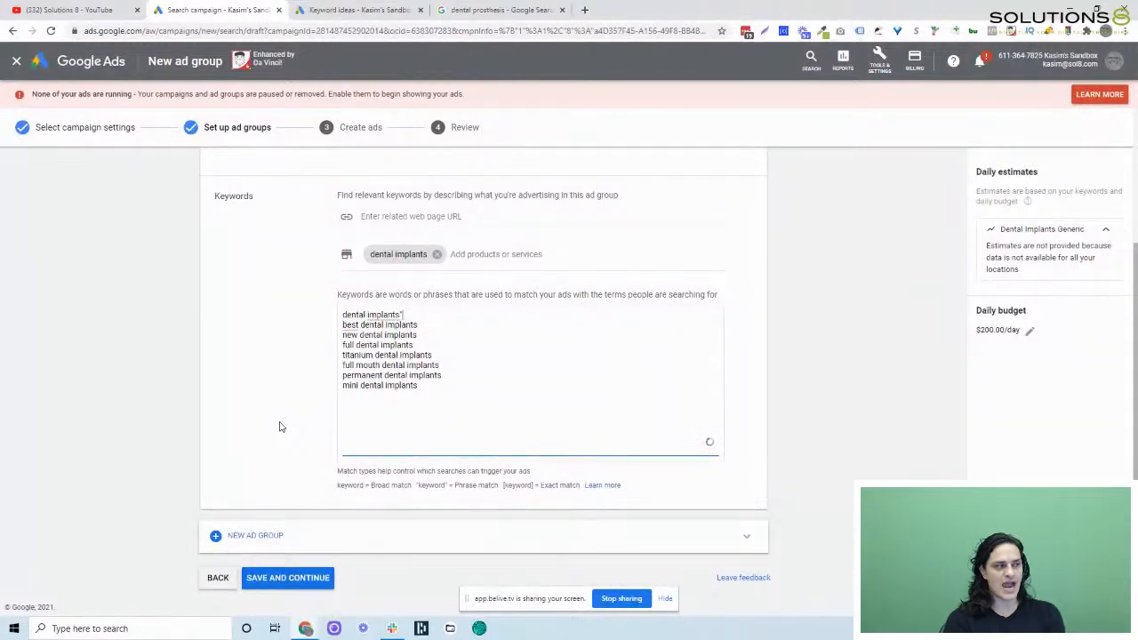
Turn the first keyword into a broad match modifier keyword written as "+dental +implants"
key("Home")
type("+")
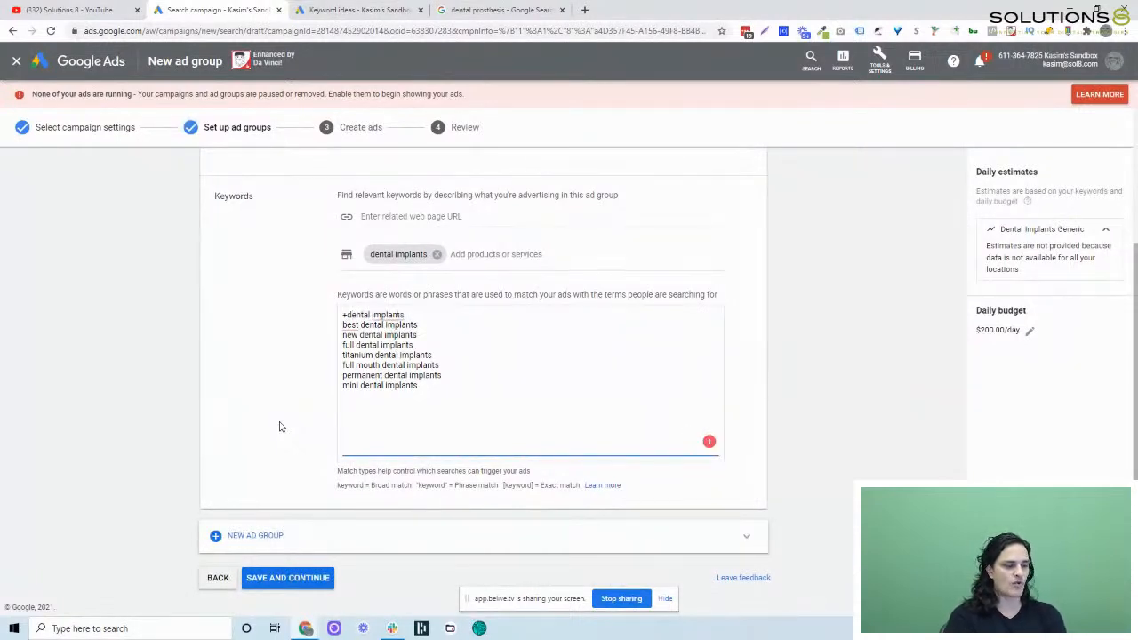
key("Right")
type("+")
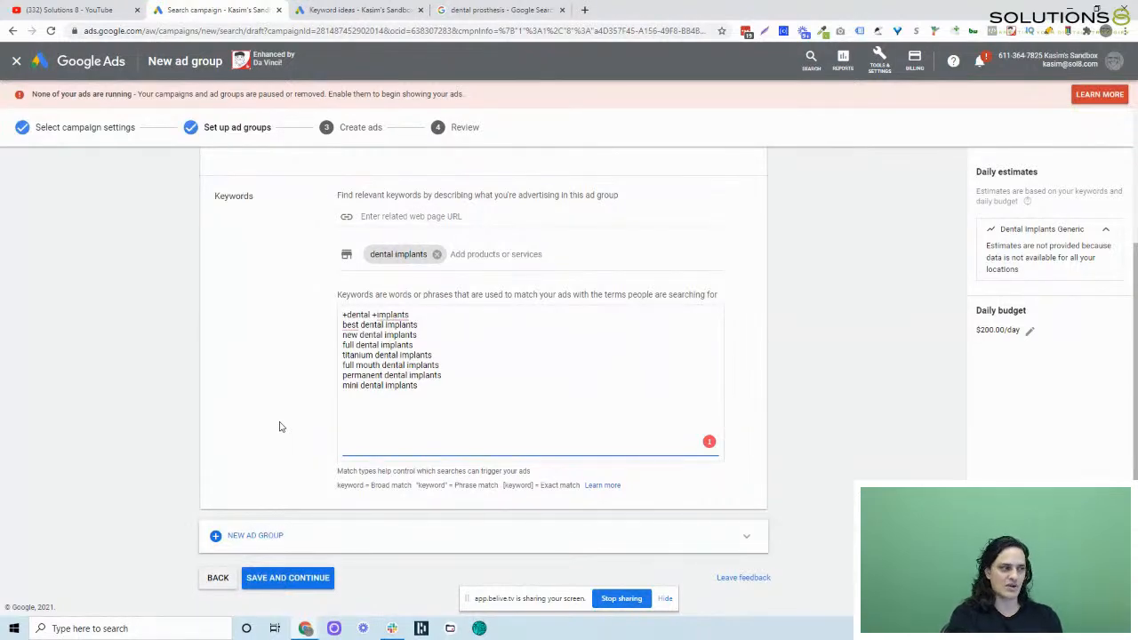
Remove the plus signs from the first keyword and turn it into the phrase match keyword "dental implants" in quotation marks
key("BackSpace")
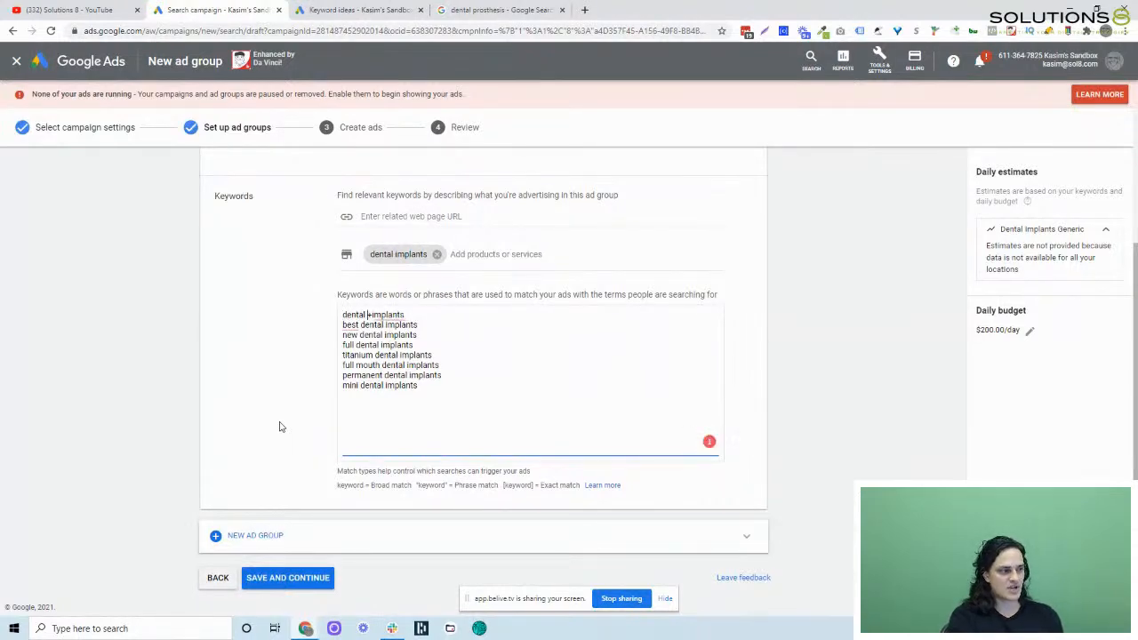
key("BackSpace")
key("End")
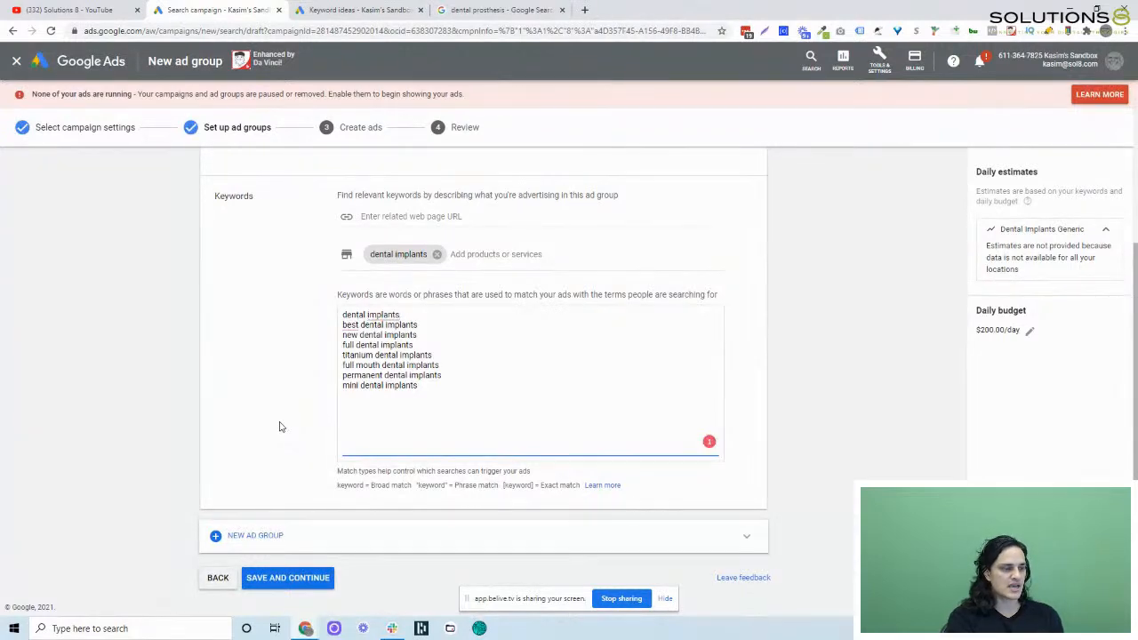
type("\"")
key("Home")
type("\"")
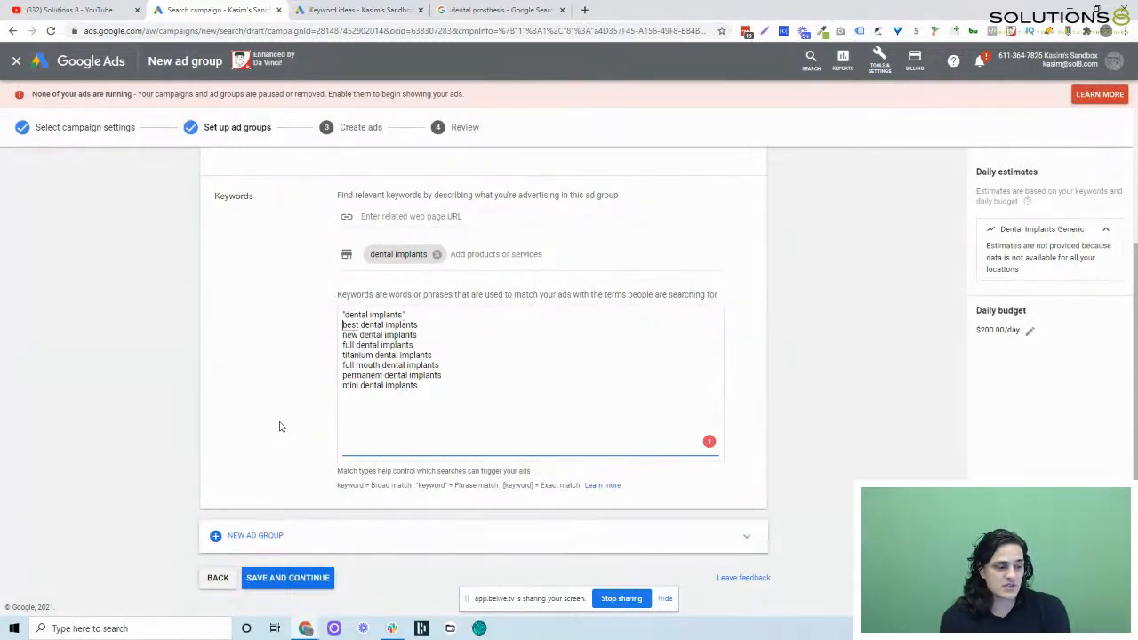
Enclose the keywords "best dental implants", "new dental implants" and "full dental implants" in quotation marks for phrase match
type("\"")
key("End")
type("\"")
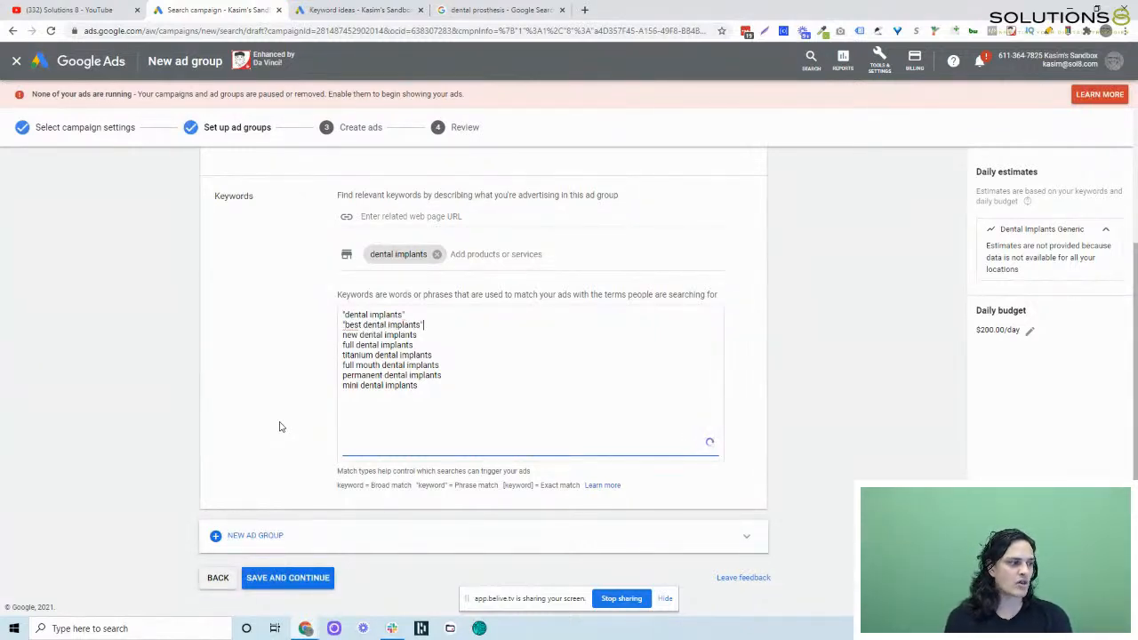
key("Down")
key("Home")
type("\"")
key("Down")
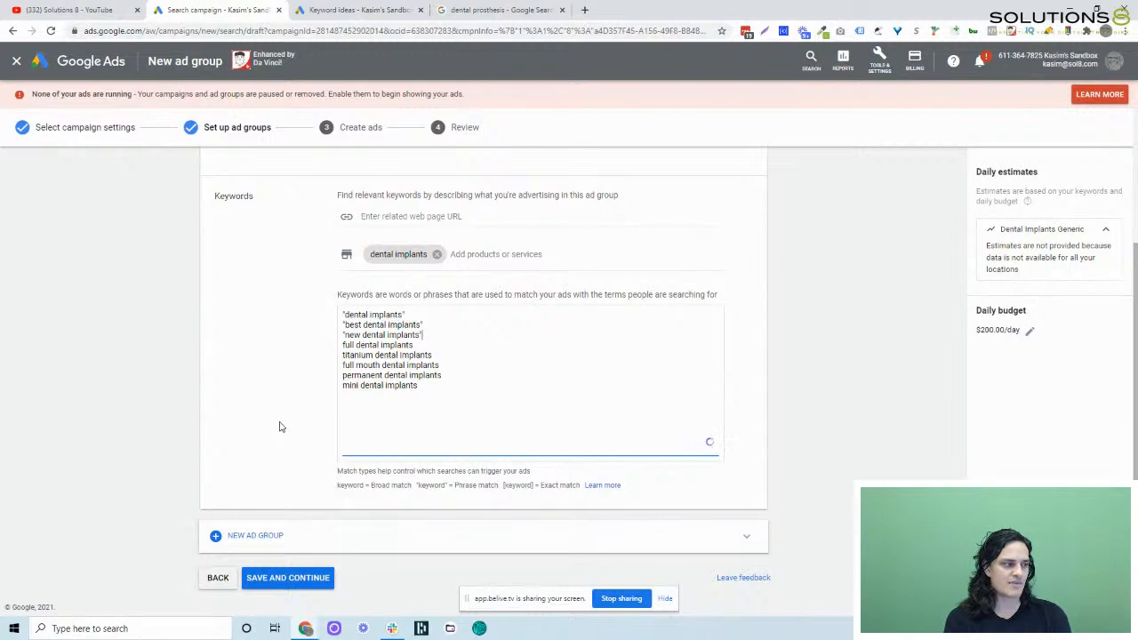
key("Home")
type("\"")
key("End")
type("\"")
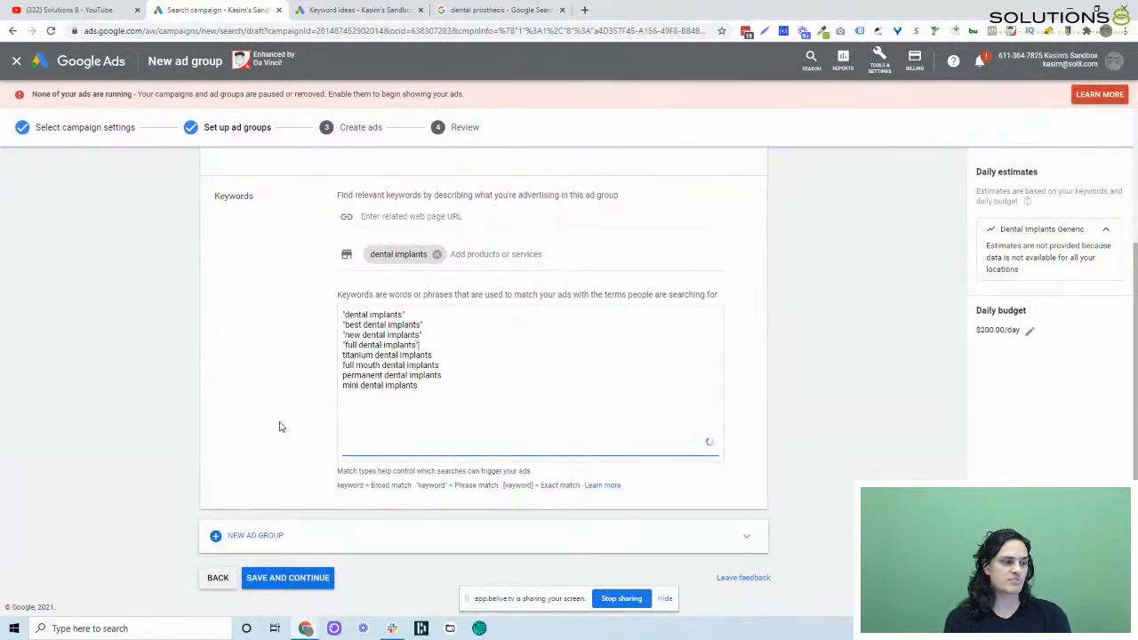
Make "titanium dental implants" and "full mouth dental implants" phrase match keywords by enclosing each in quotation marks
key("Down")
key("Home")
type("\"")
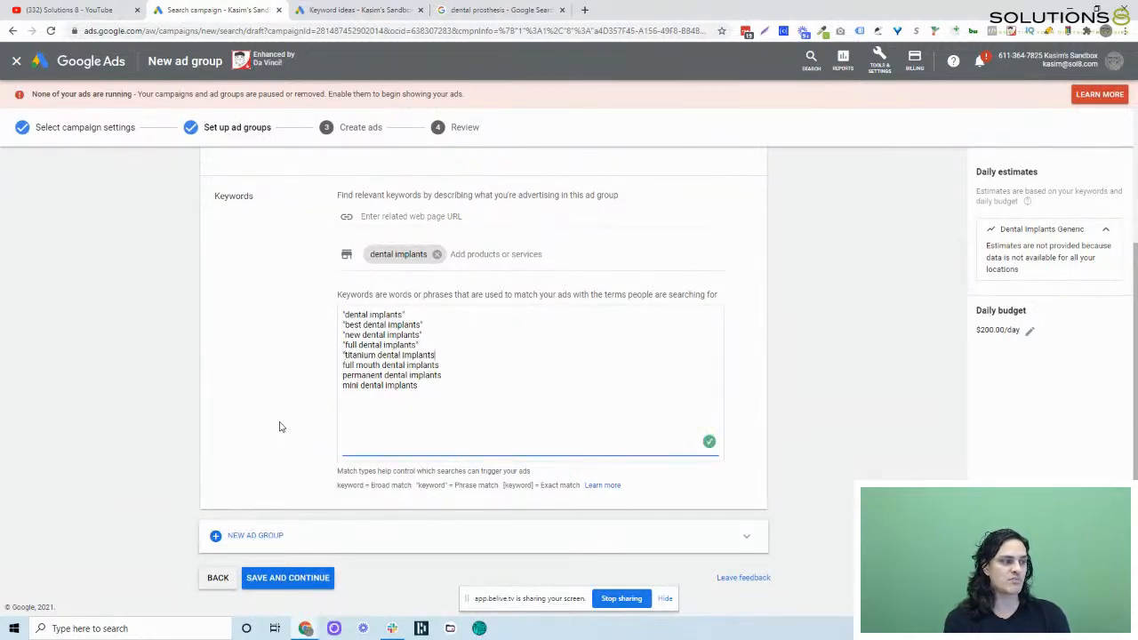
key("End")
type("\"")
key("Down")
key("Home")
type("\"")
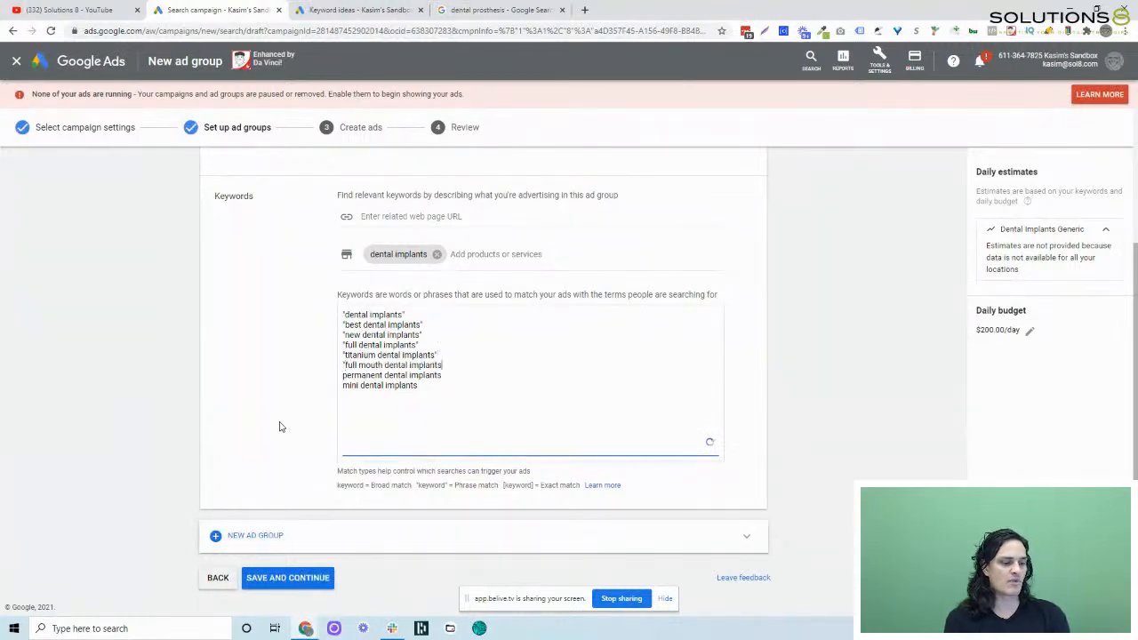
key("End")
type("\"")
Put quotation marks around the last two keywords, "permanent dental implants" and "mini dental implants", for phrase match
key("Down")
key("Home")
type("\"")
key("End")
type("\"")
key("Down")
key("Home")
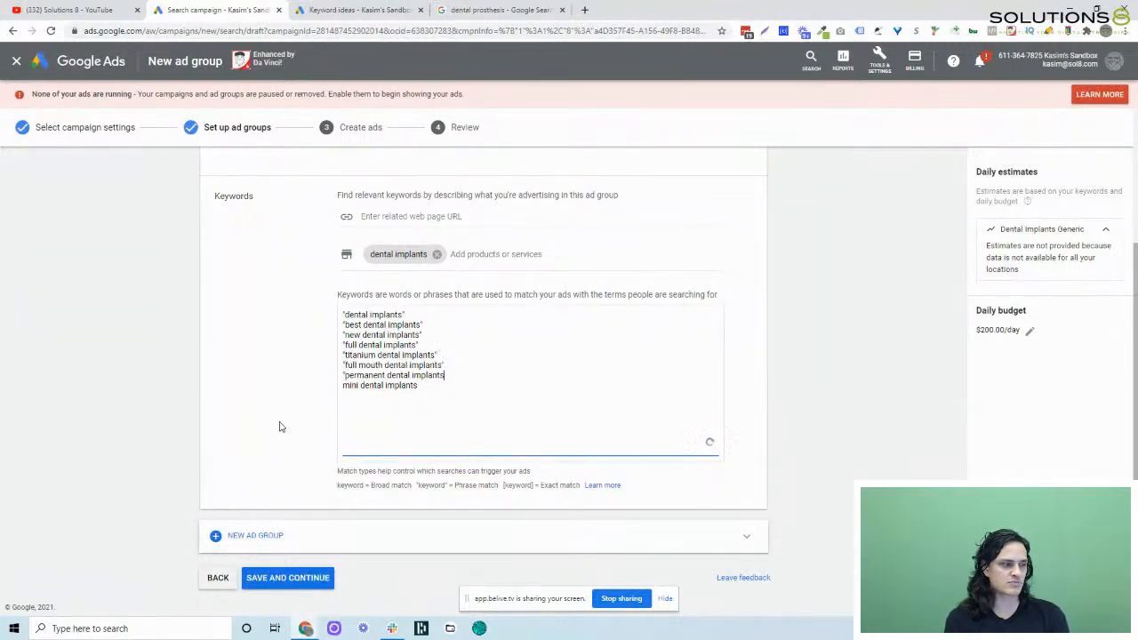
type("\"")
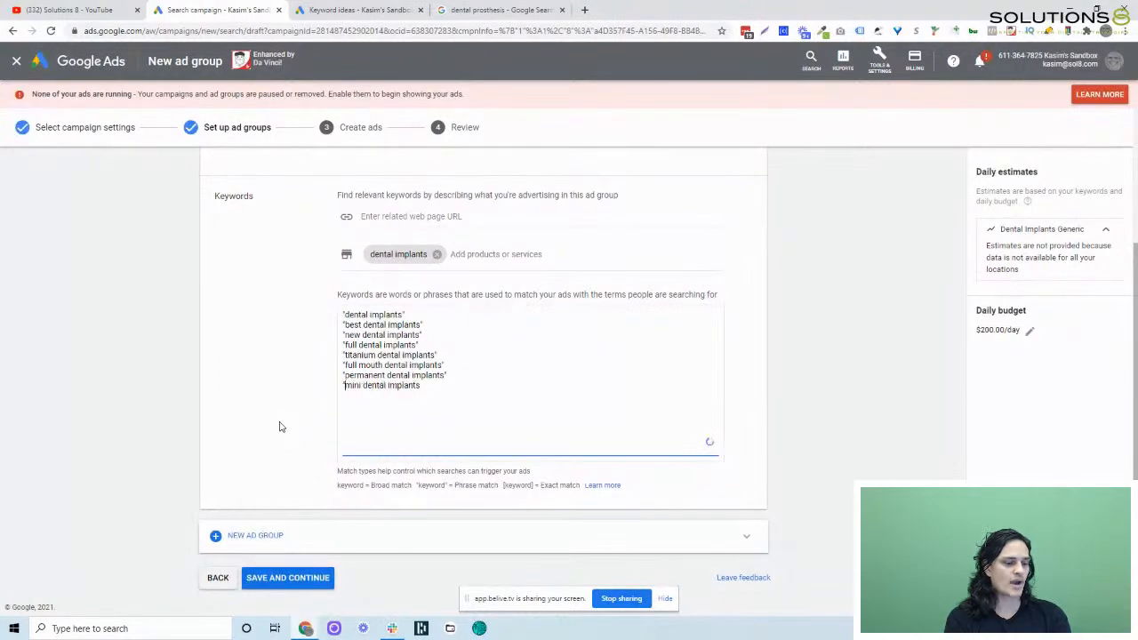
key("End")
type("\"")
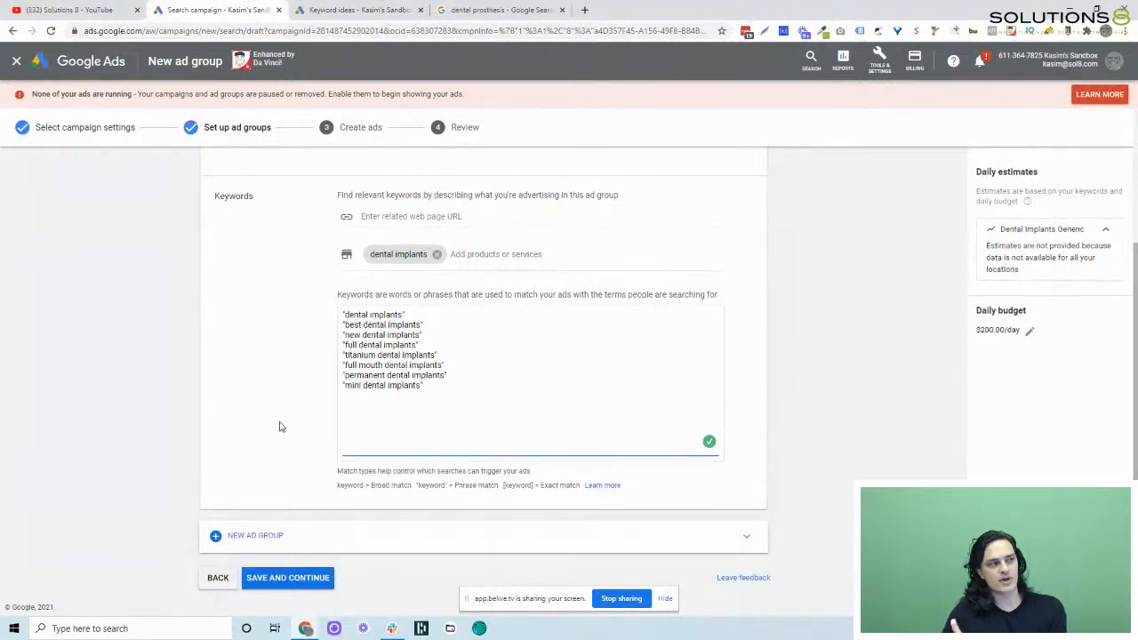
Look over the Keyword Planner ideas for dental implants and return to the campaign draft
left_click(358, 8)
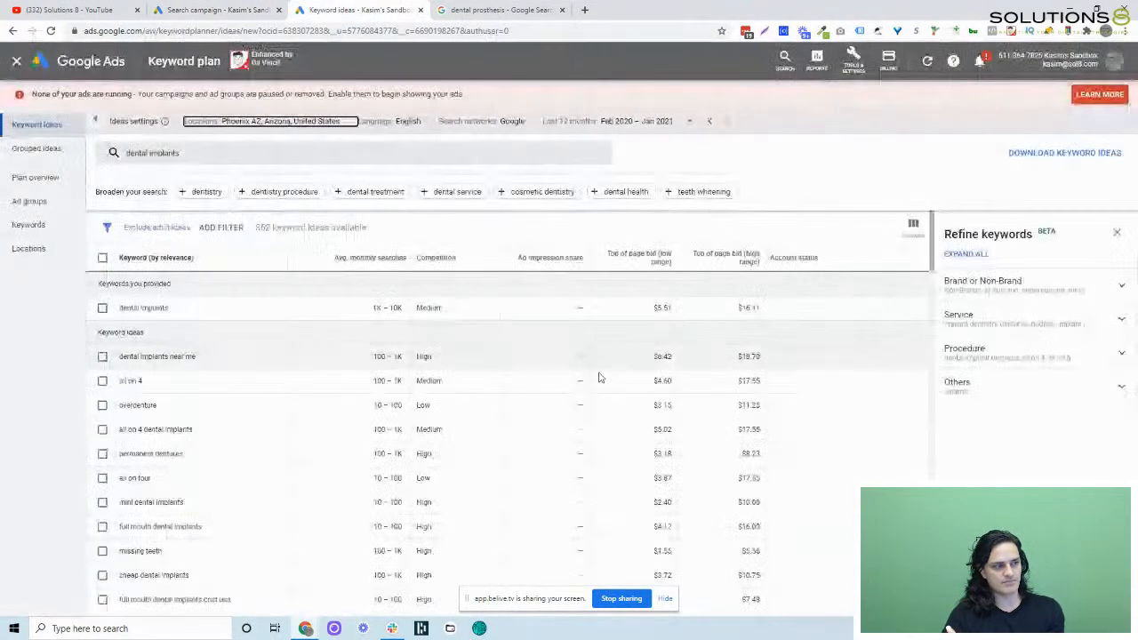
scroll(729, 409, "down", 2)
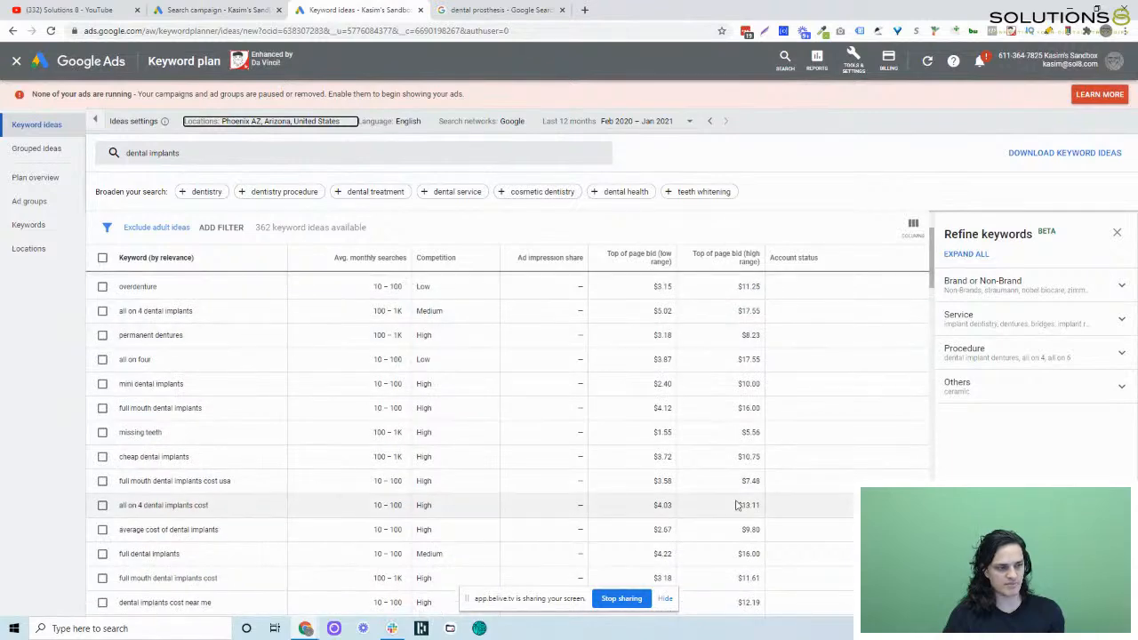
scroll(734, 503, "up", 2)
left_click(206, 10)
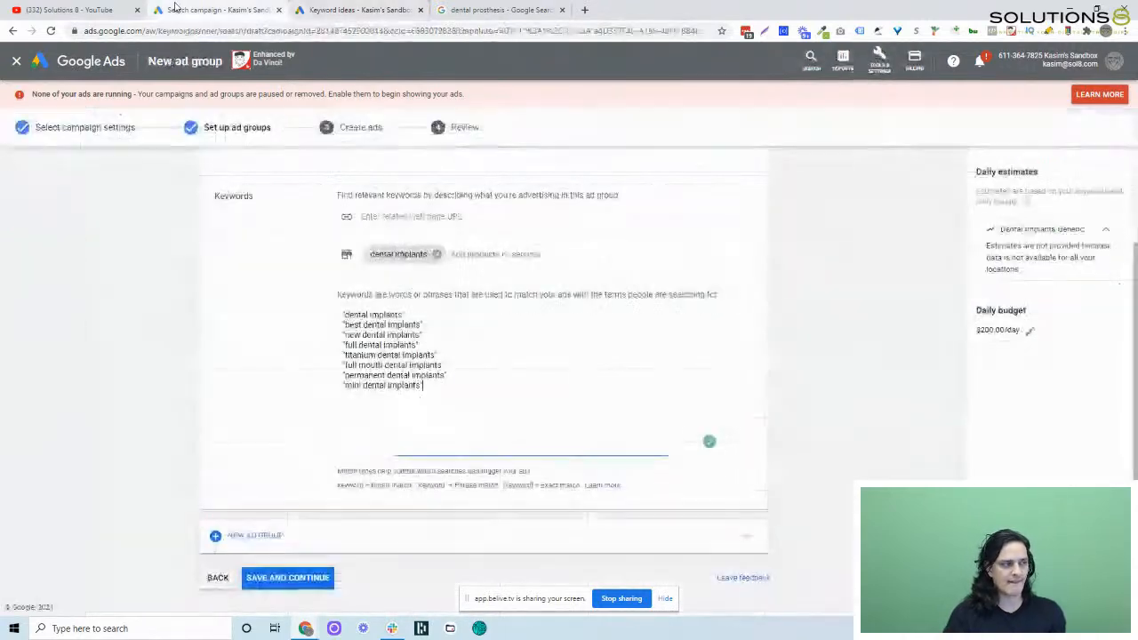
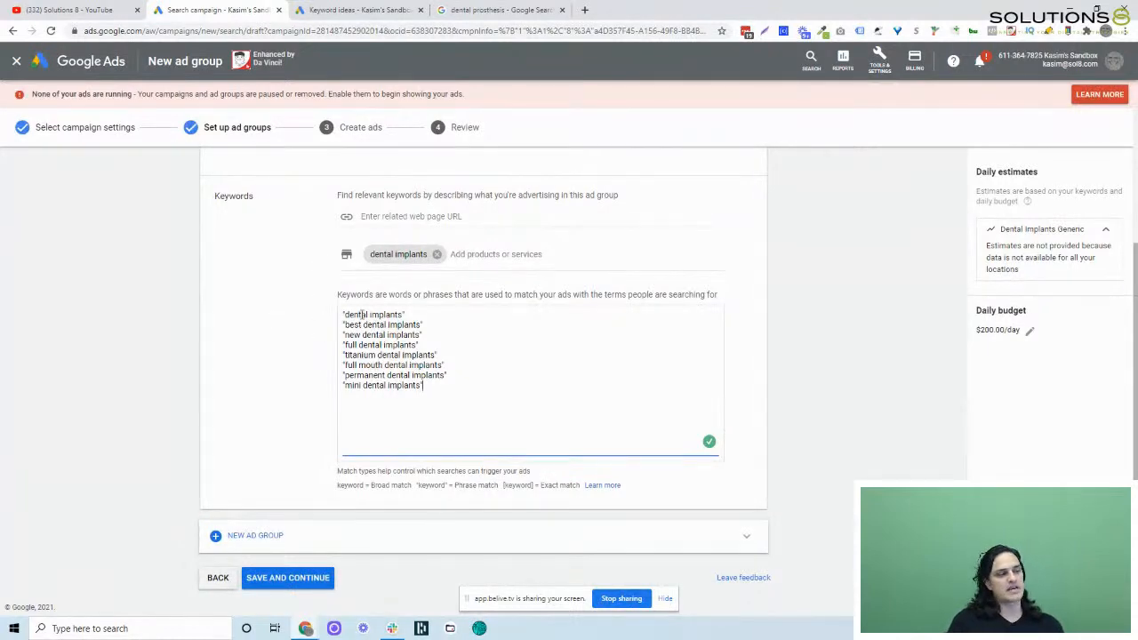
Review the phrase match keyword list, including the two "full" keywords, along with the ad group's name and default bid
left_click_drag(438, 397, 325, 304)
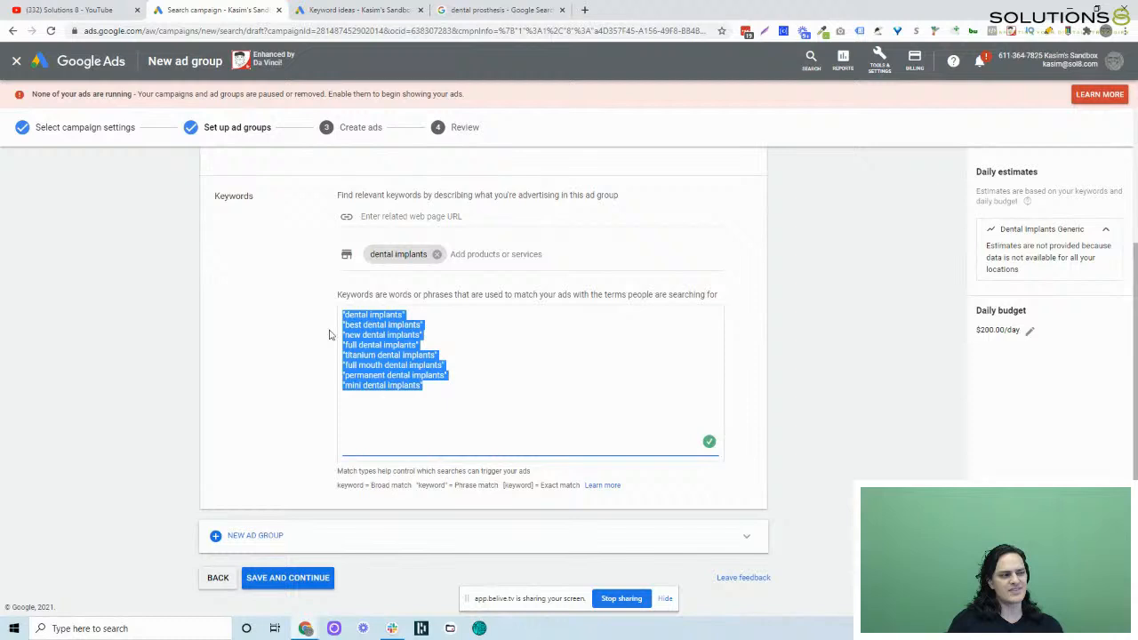
left_click(490, 409)
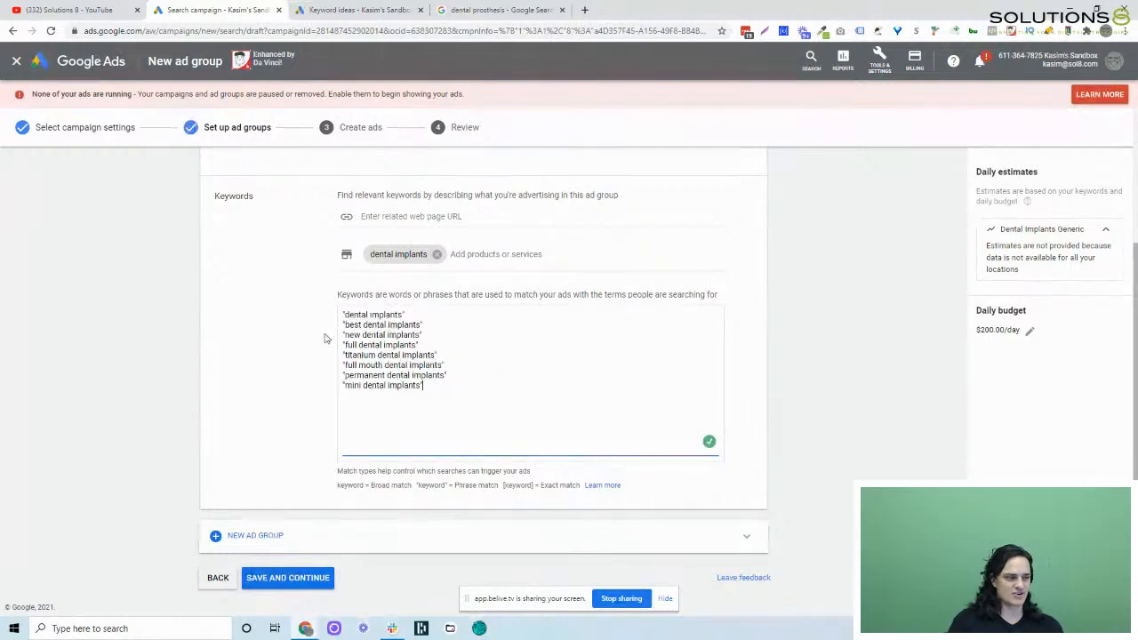
left_click_drag(434, 385, 305, 319)
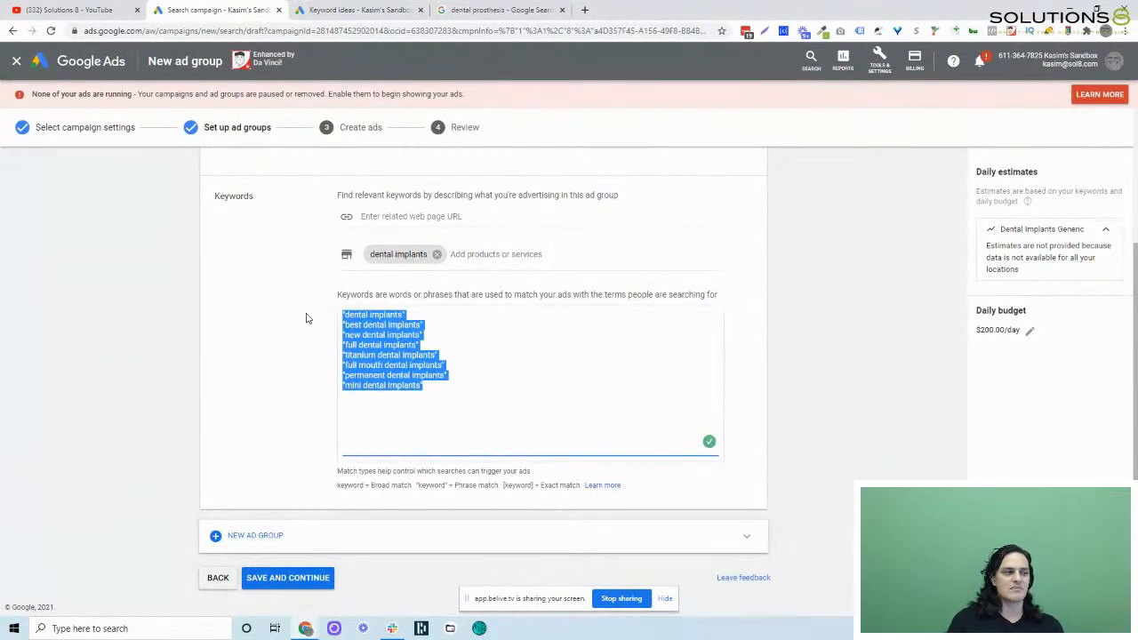
left_click(435, 421)
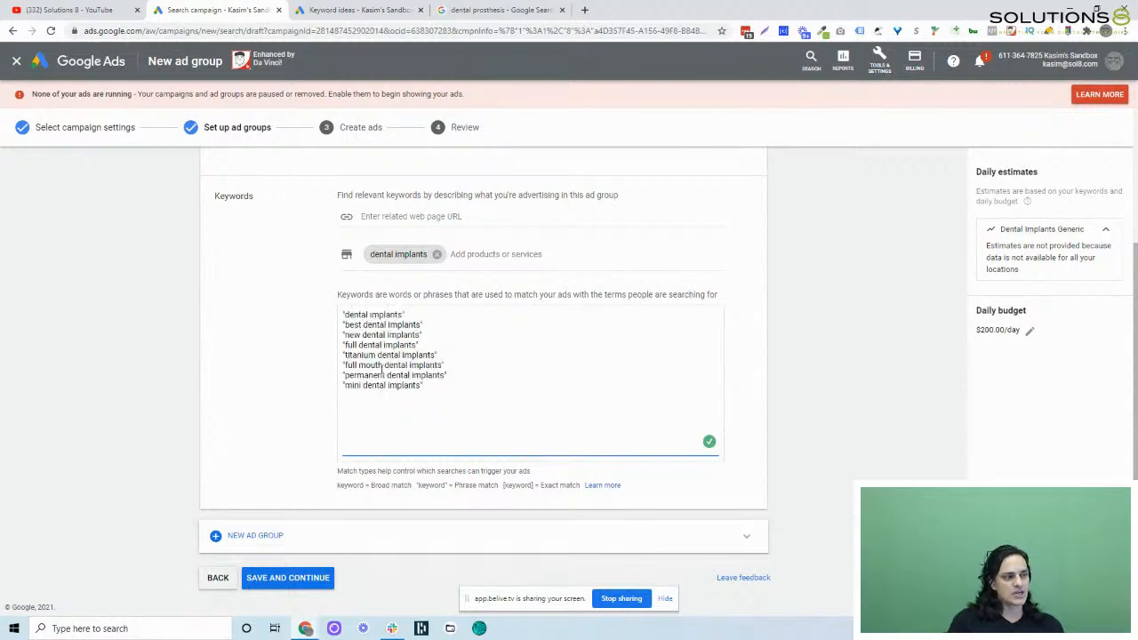
double_click(349, 345)
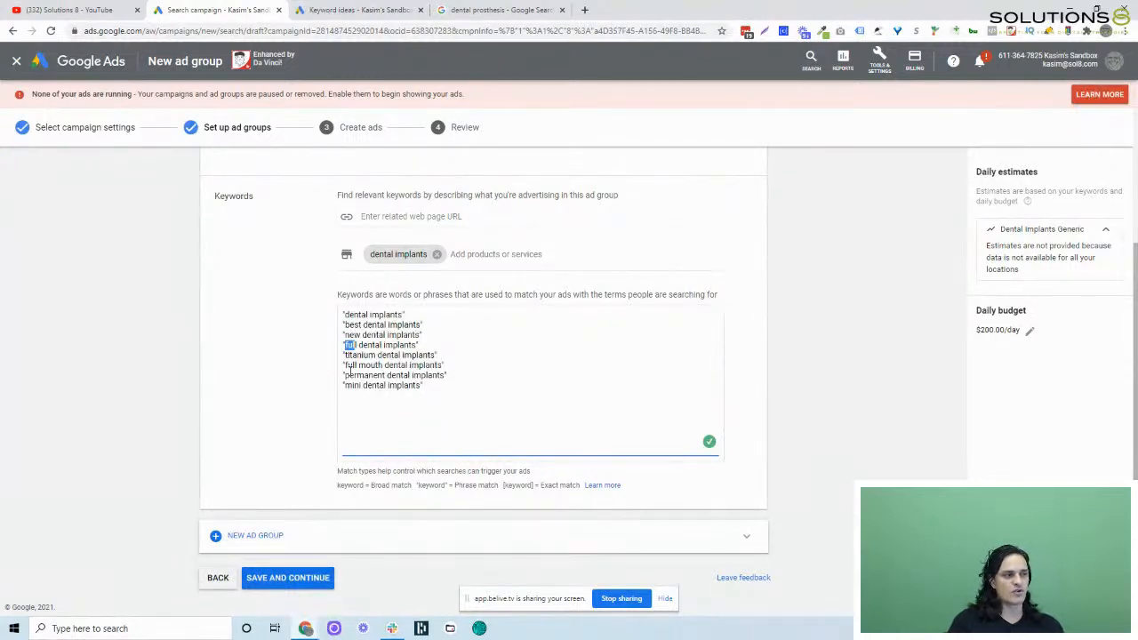
double_click(349, 365)
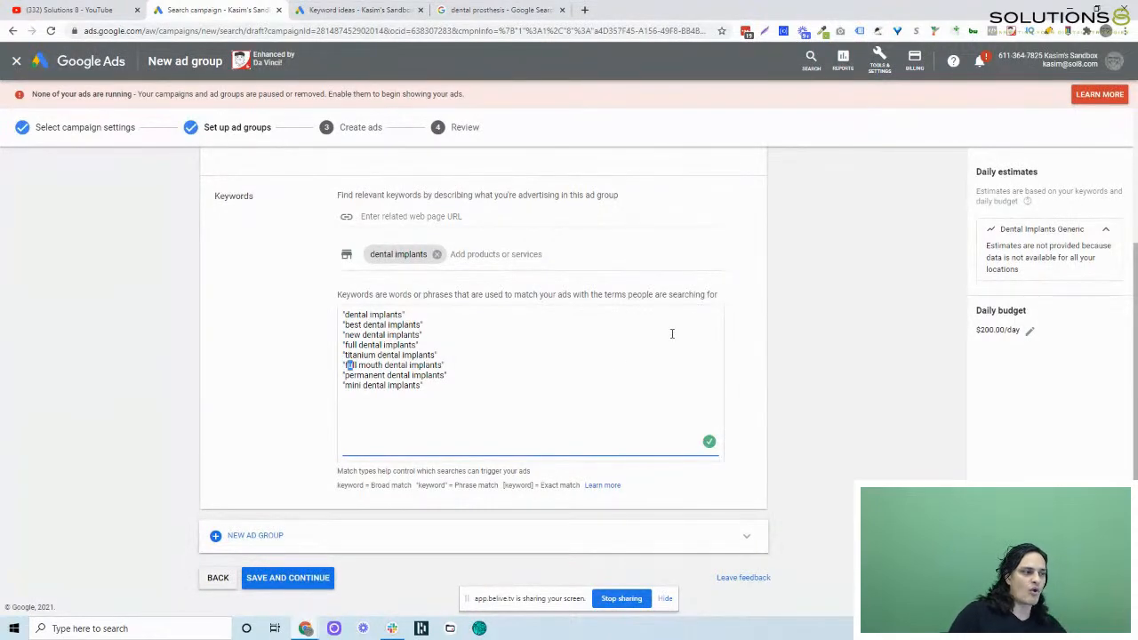
left_click_drag(447, 446, 328, 329)
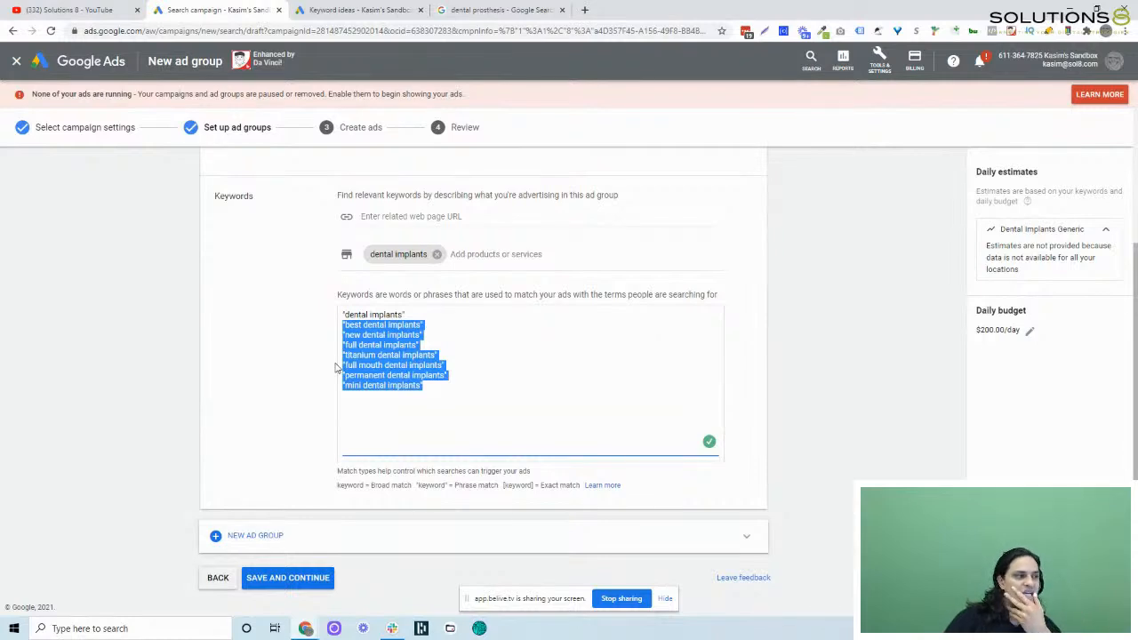
left_click(320, 369)
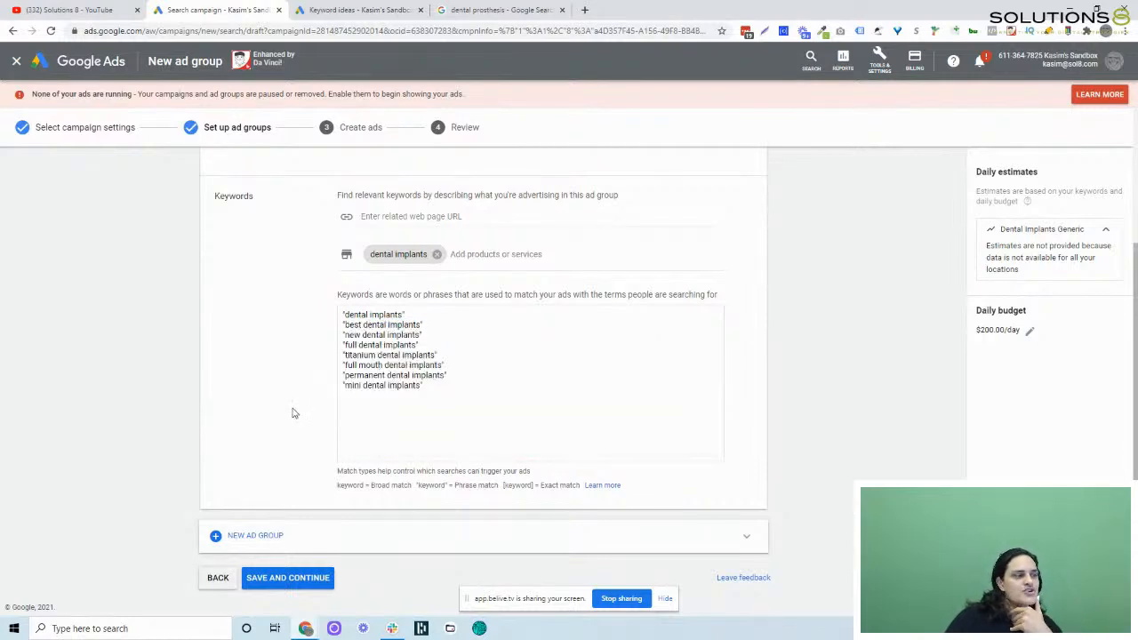
scroll(294, 413, "up", 1)
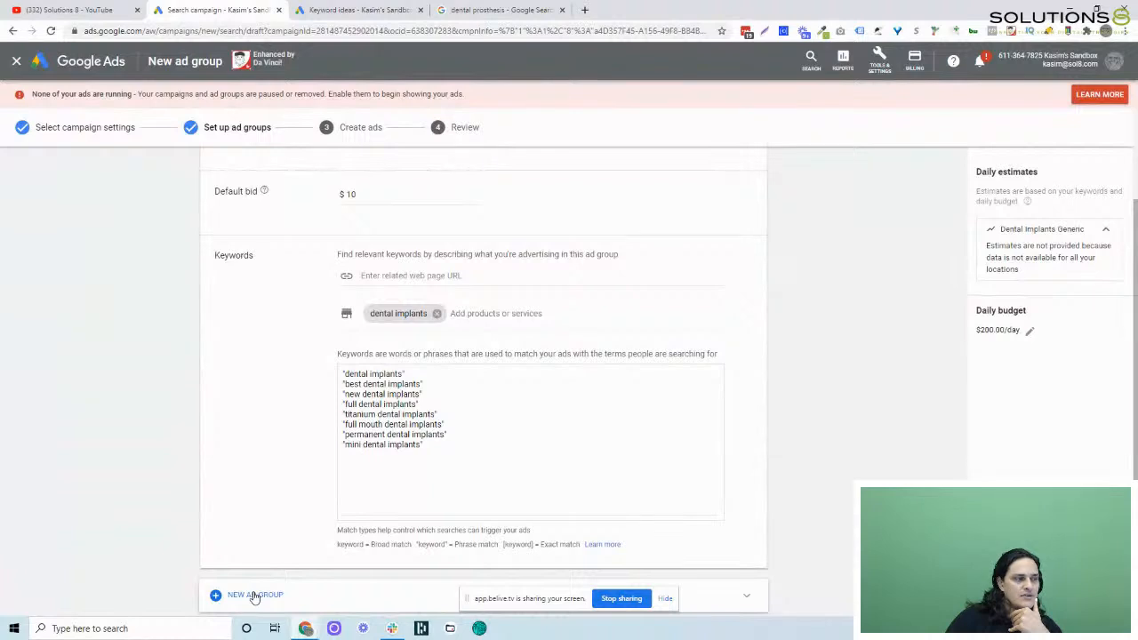
scroll(291, 471, "up", 2)
scroll(294, 460, "down", 3)
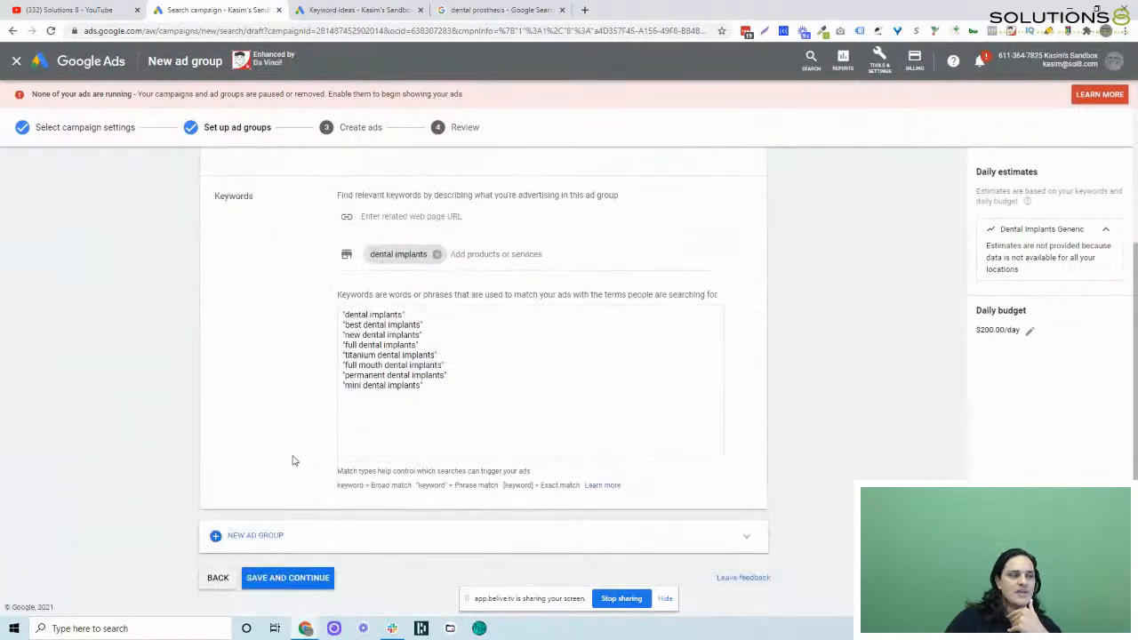
scroll(294, 459, "up", 2)
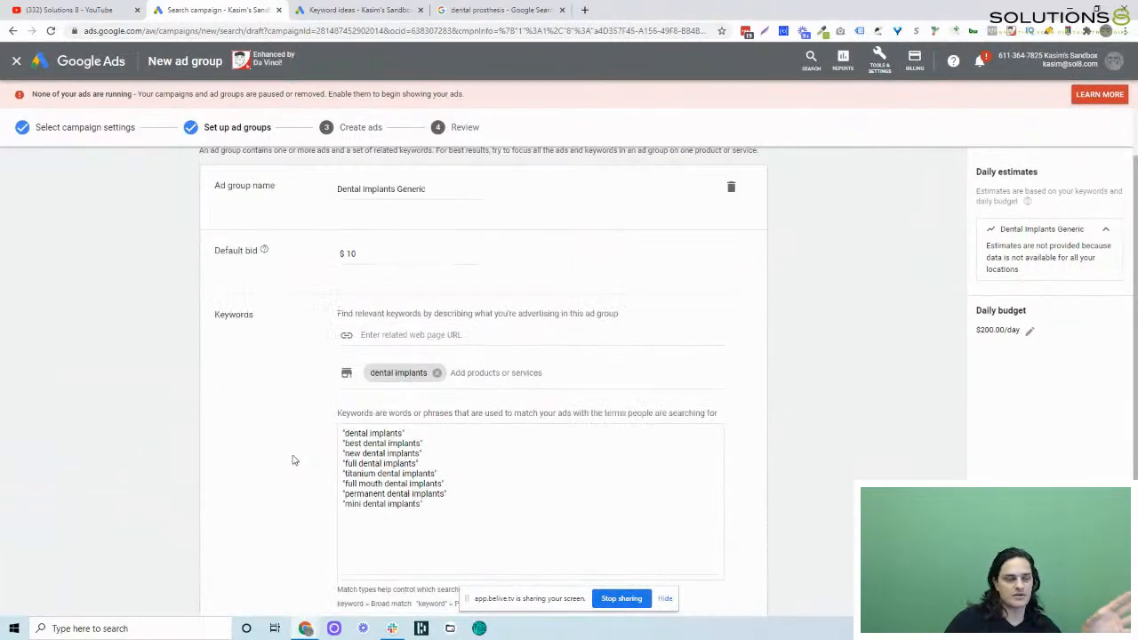
scroll(309, 381, "down", 2)
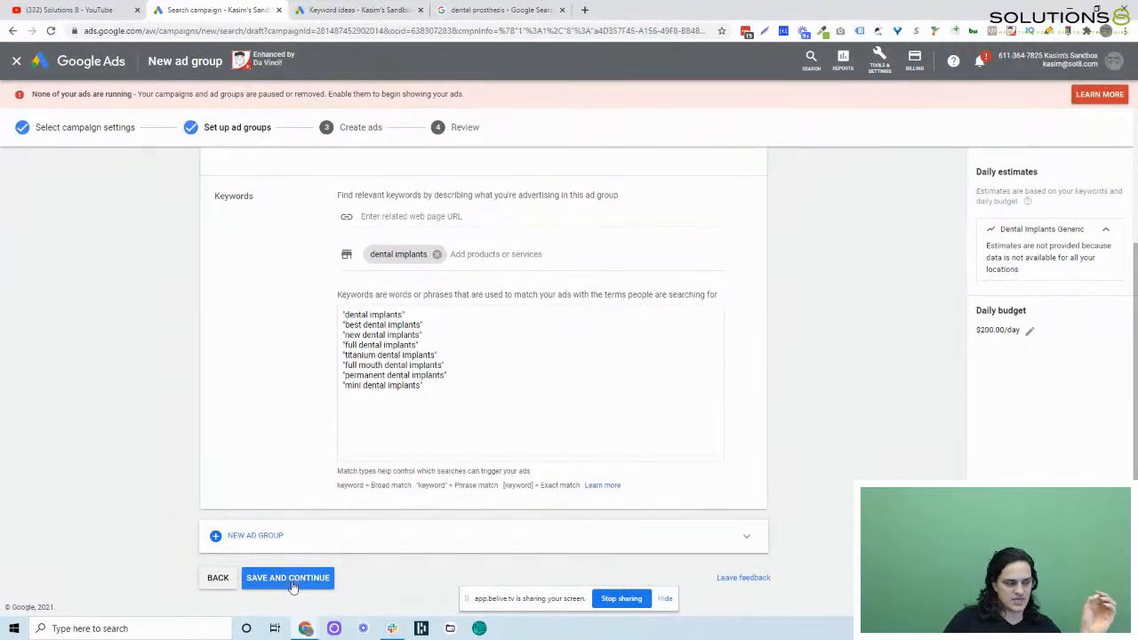
Remove the "dental implants" entry from the products or services field and save the ad group to continue to ad creation
scroll(346, 418, "up", 2)
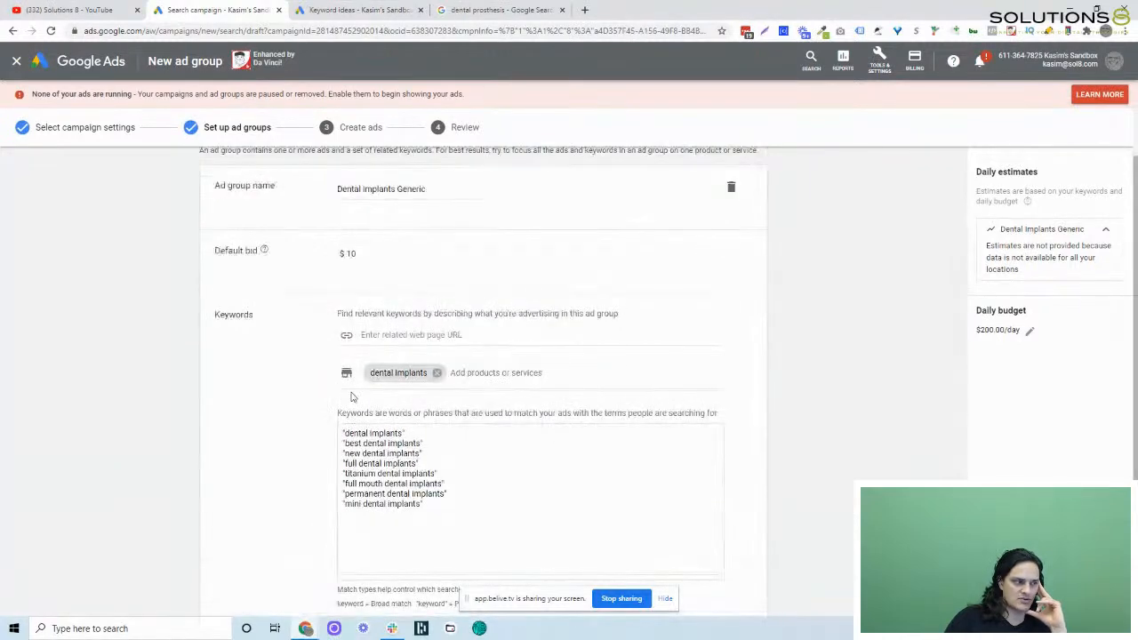
left_click(436, 373)
scroll(293, 471, "down", 2)
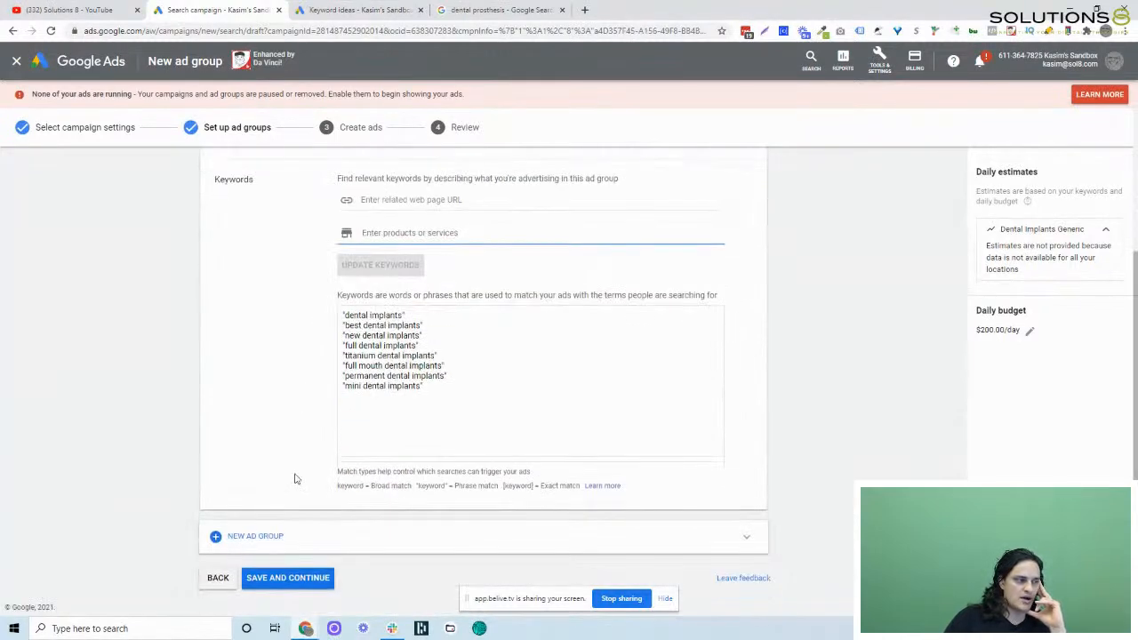
left_click(288, 578)
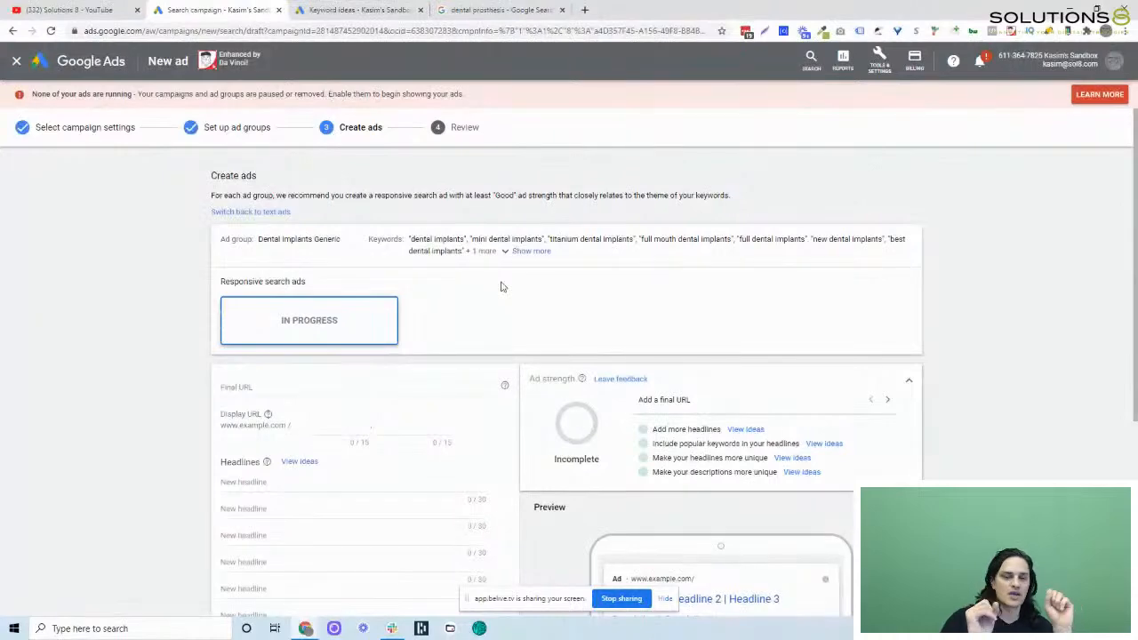
Look over the responsive search ad form and check the switch to text ads, declining it to stay with responsive search ads
scroll(495, 332, "down", 3)
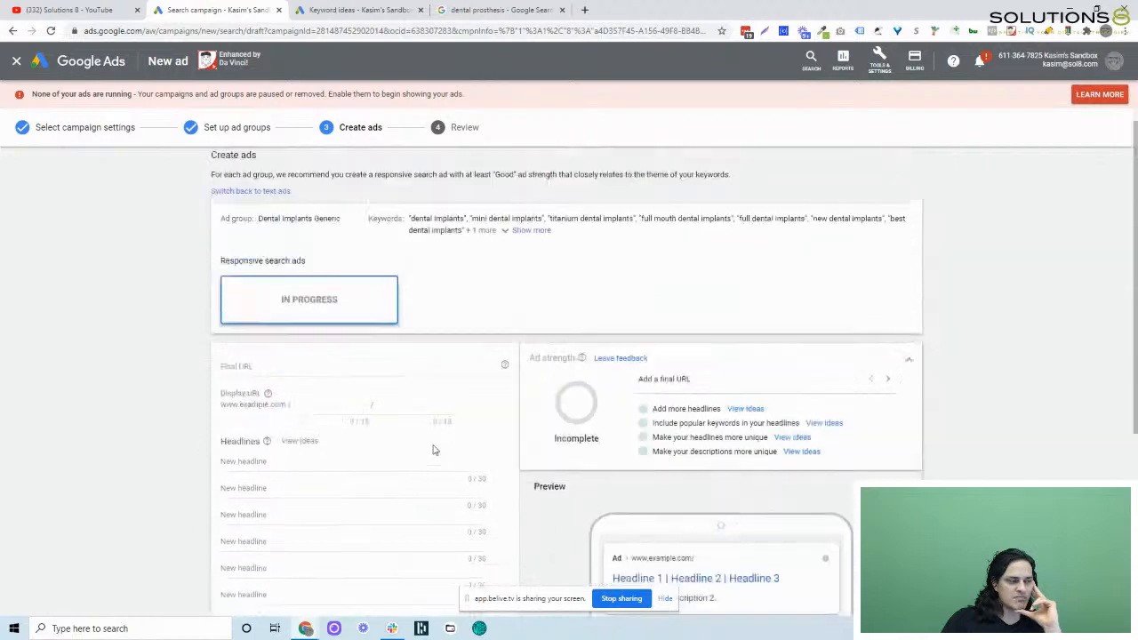
scroll(432, 450, "up", 3)
left_click_drag(306, 282, 220, 279)
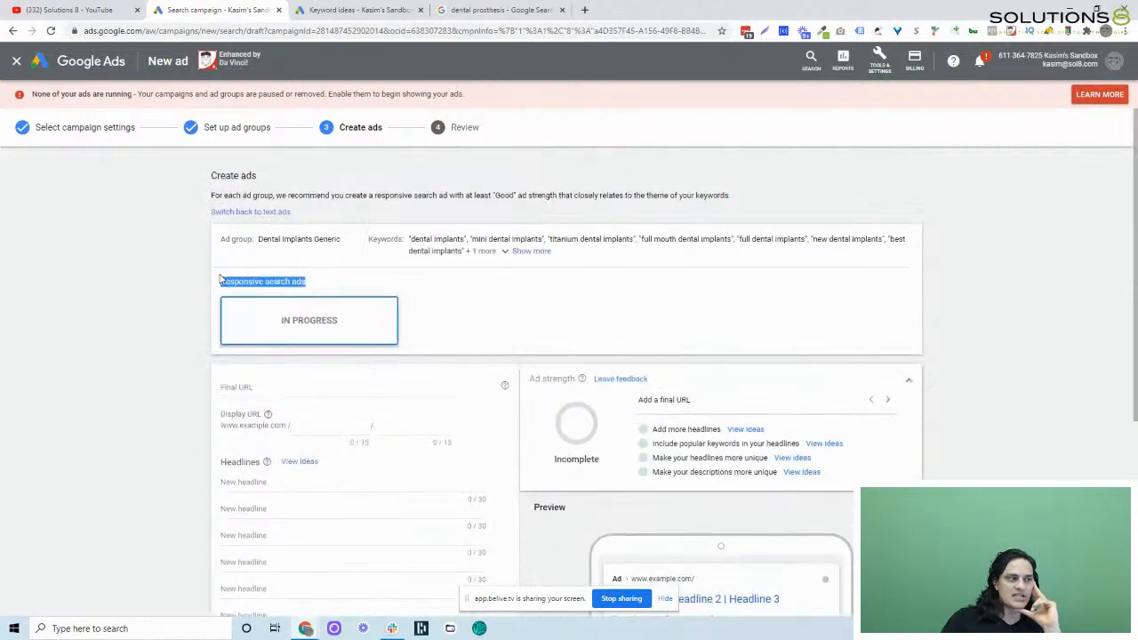
left_click(438, 331)
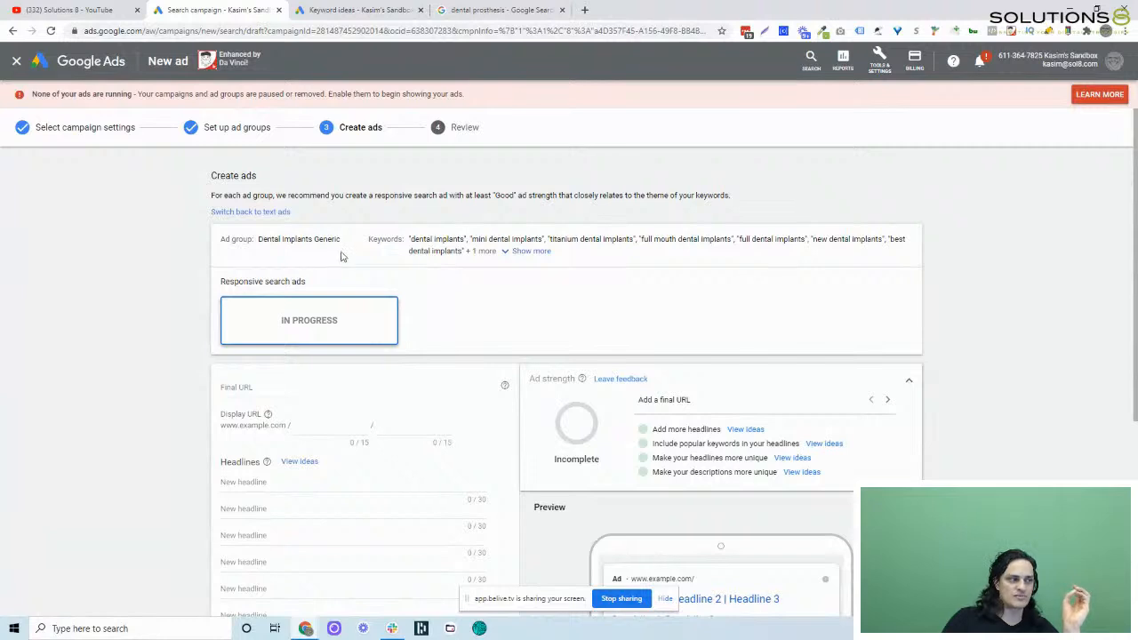
left_click(258, 214)
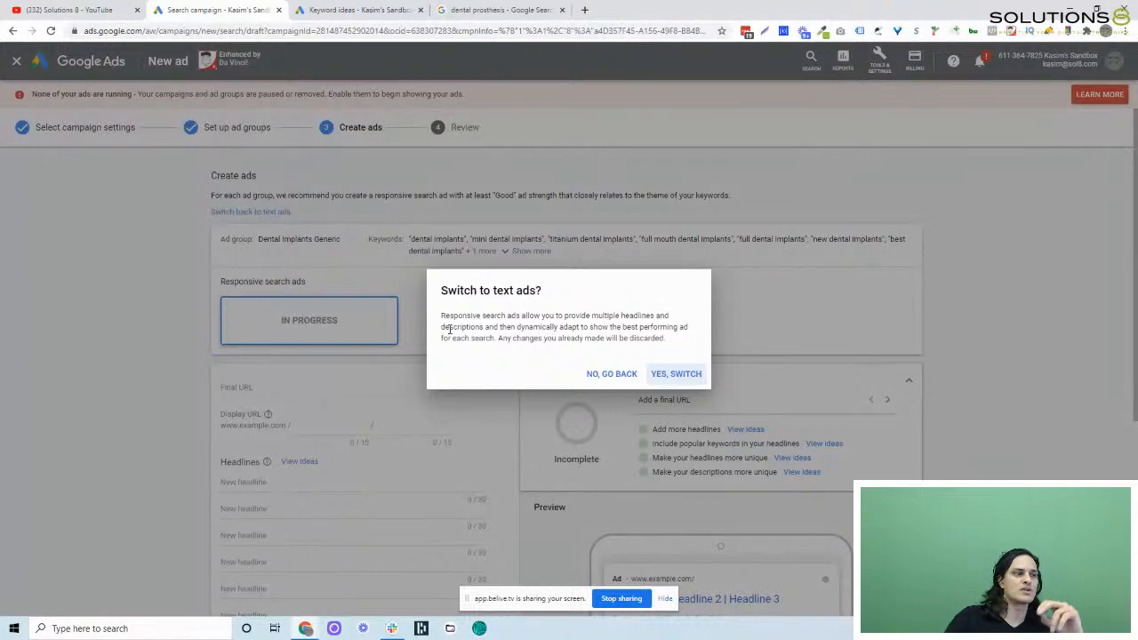
left_click(600, 377)
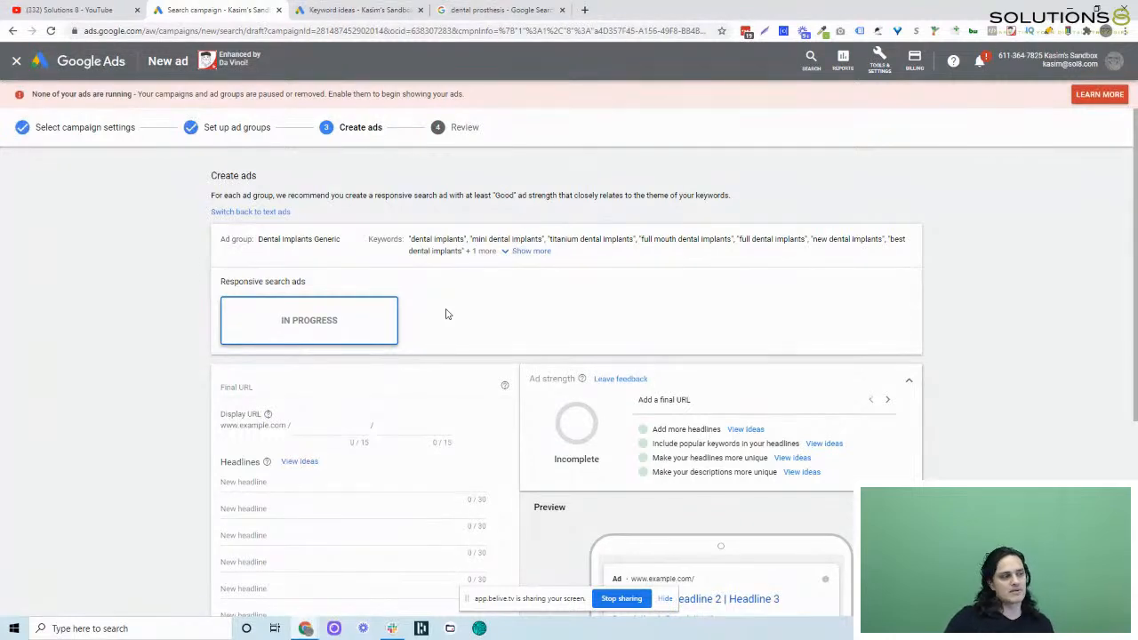
scroll(448, 314, "down", 1)
left_click(308, 329)
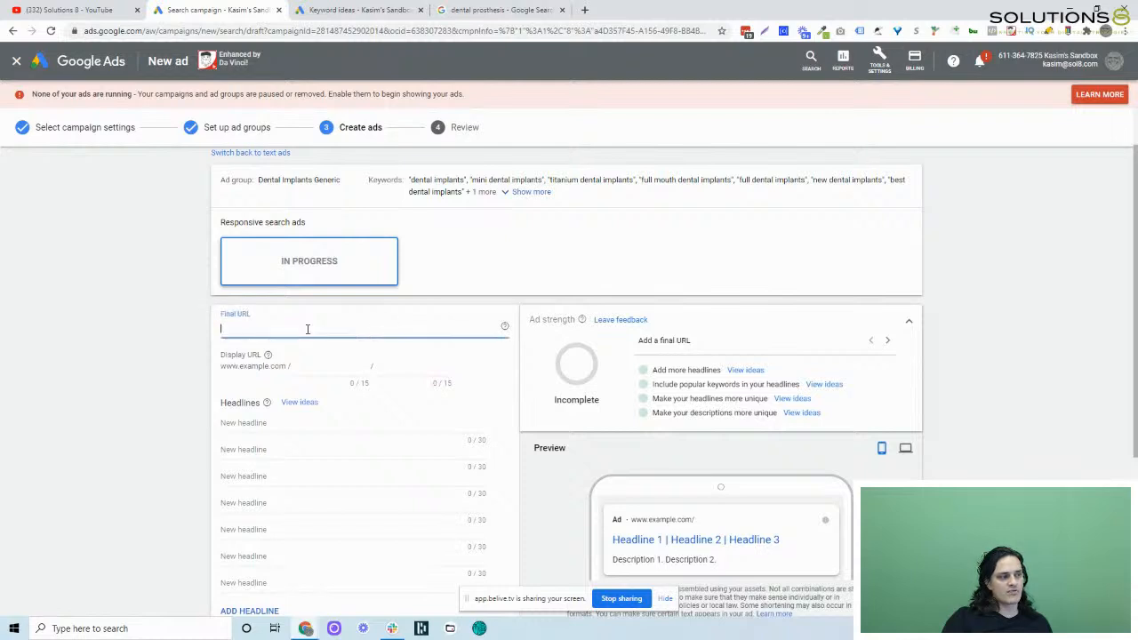
key("ctrl+t")
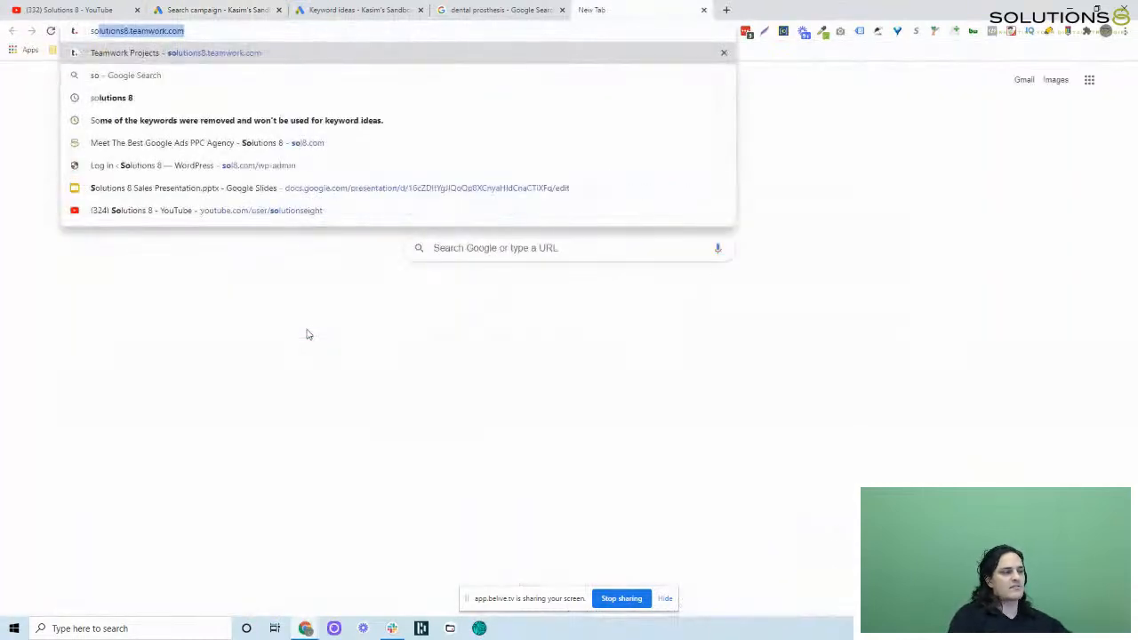
type("sol8.com")
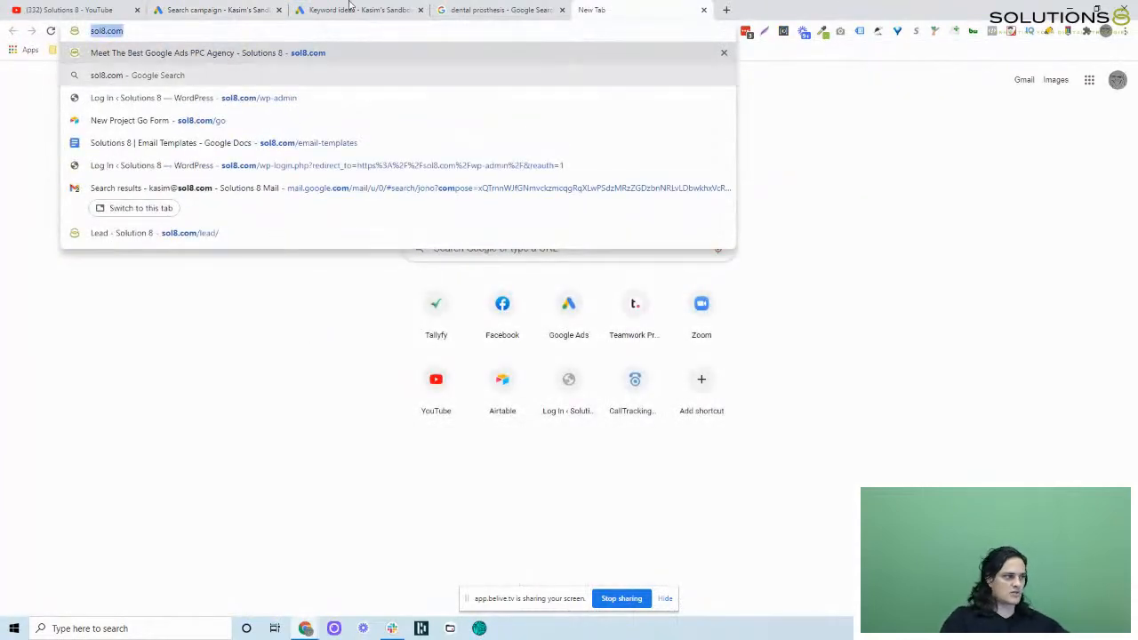
left_click(218, 9)
type("http://sol8.com/")
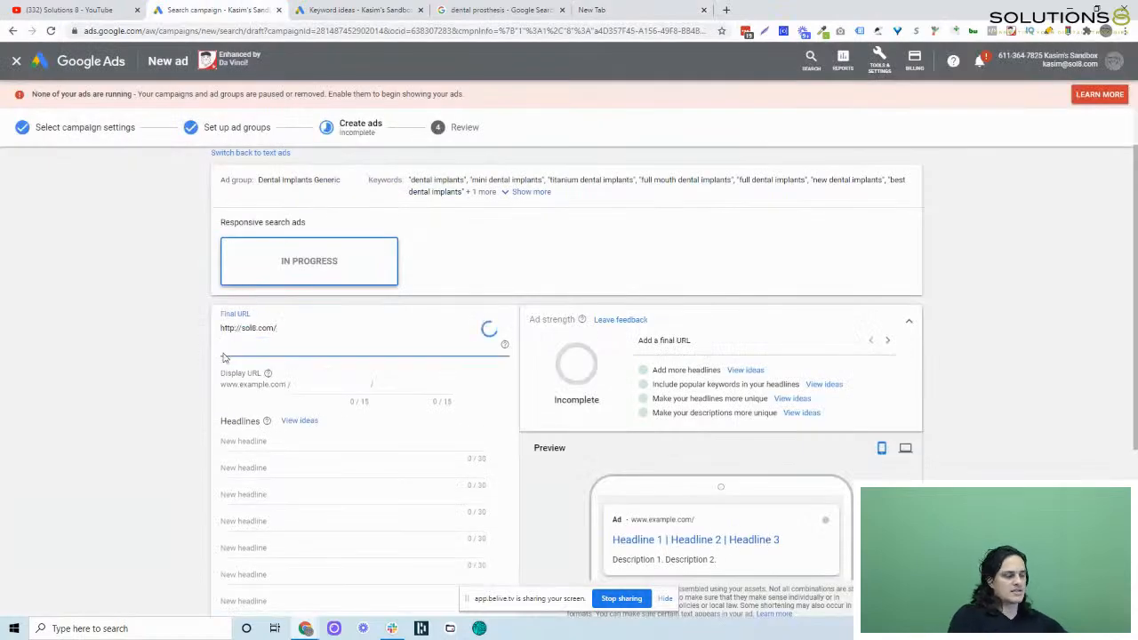
type("all-o")
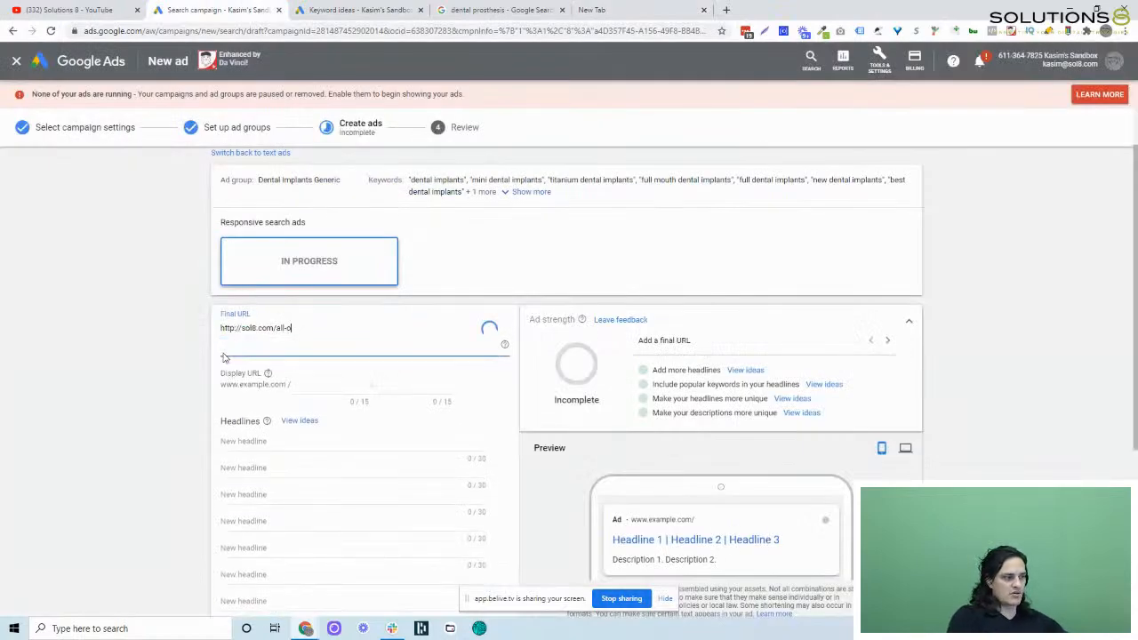
type("n-four")
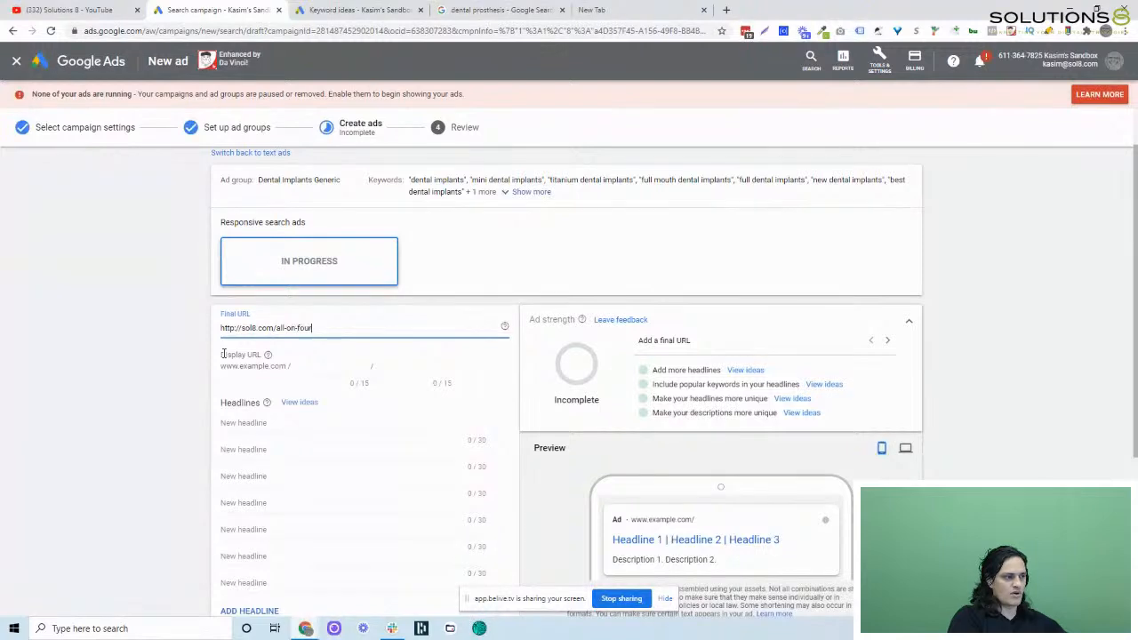
left_click_drag(314, 327, 278, 329)
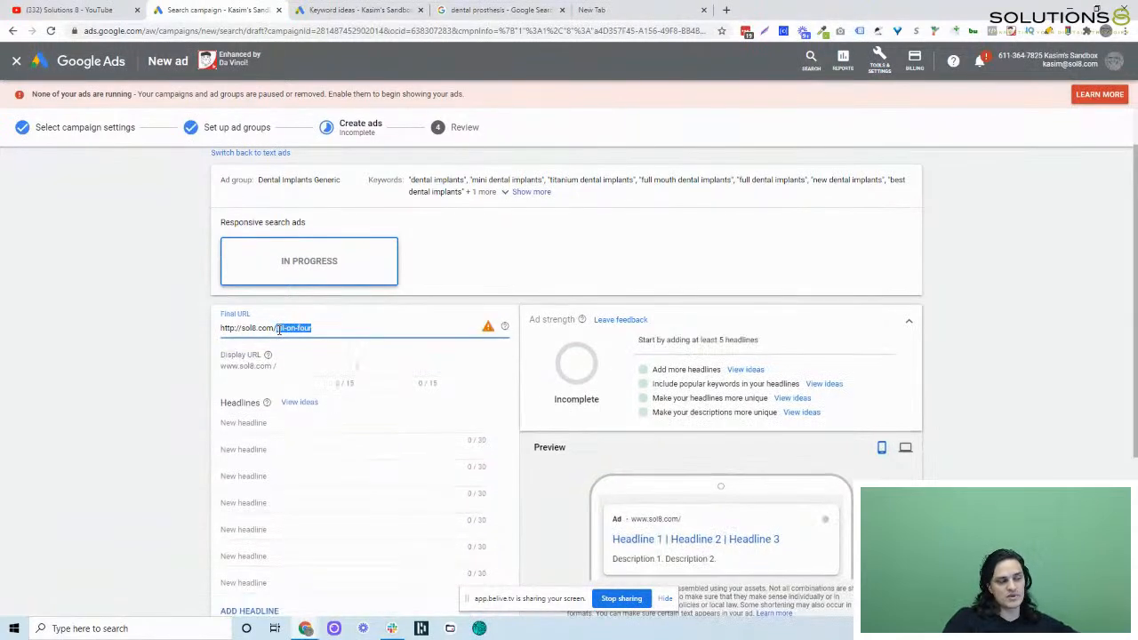
Set the two display URL paths to "dental-implants" and "free-consult"
left_click(299, 376)
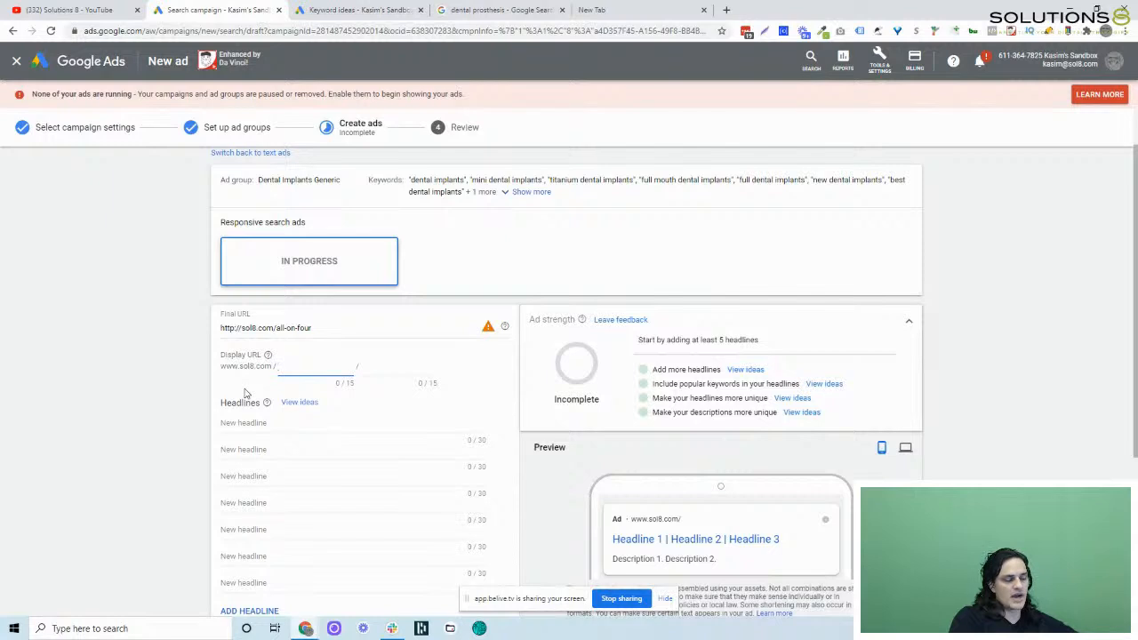
type("dental-")
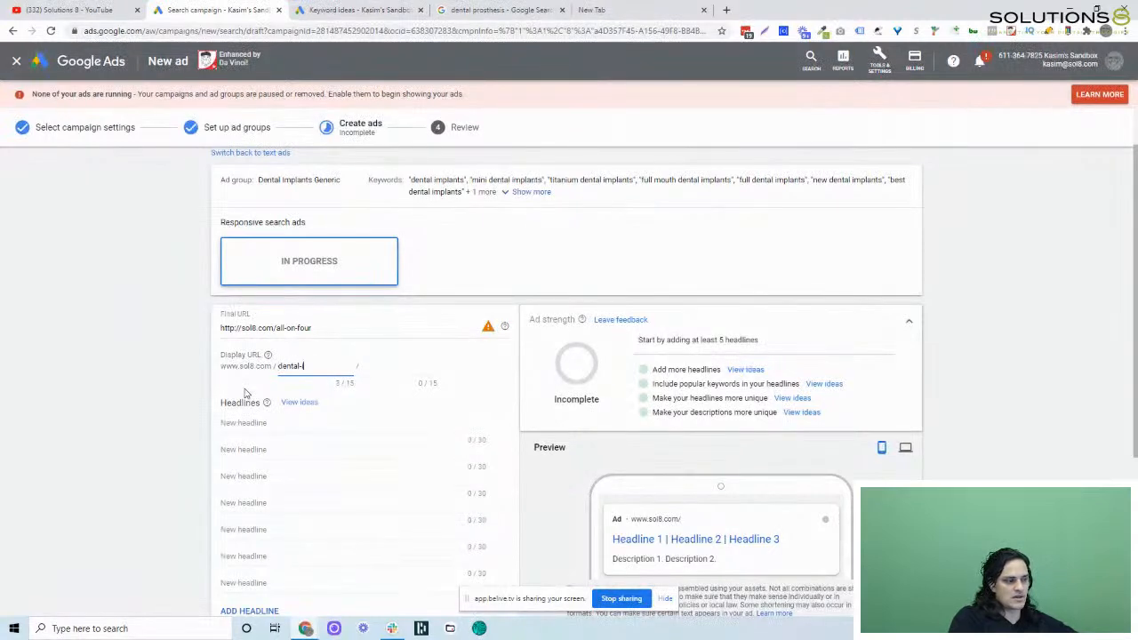
type("implants")
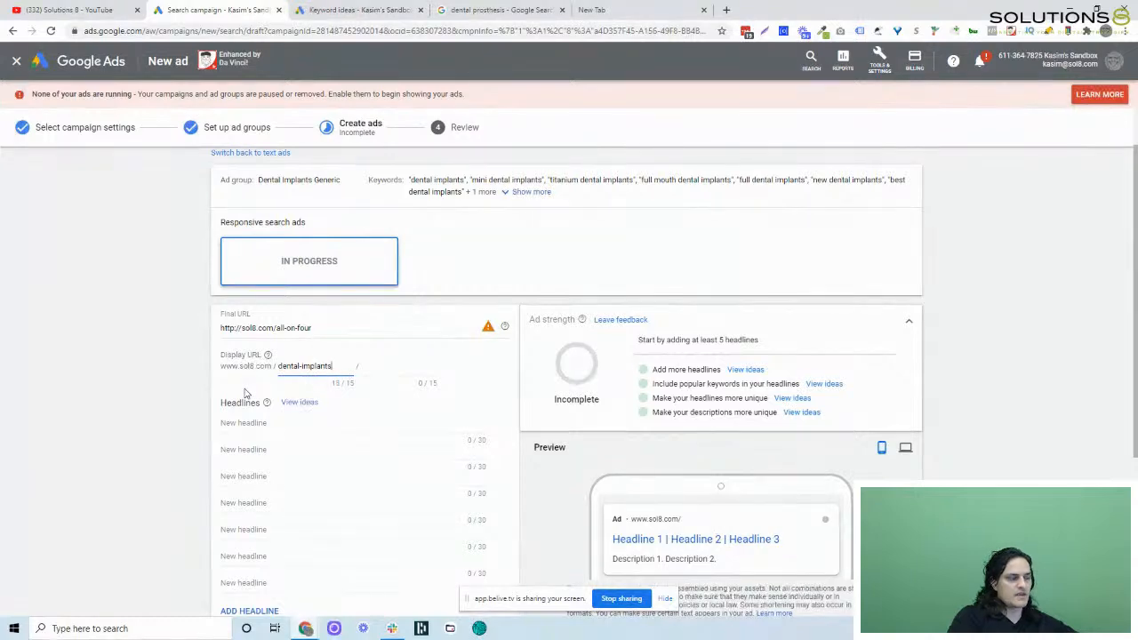
key("Tab")
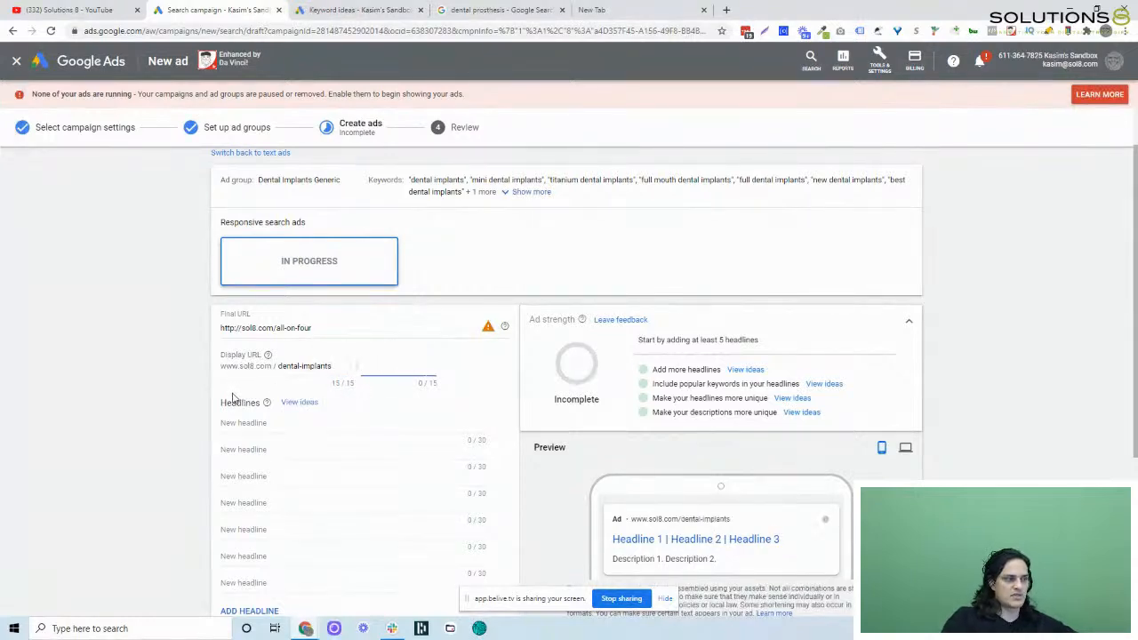
type("free-consul")
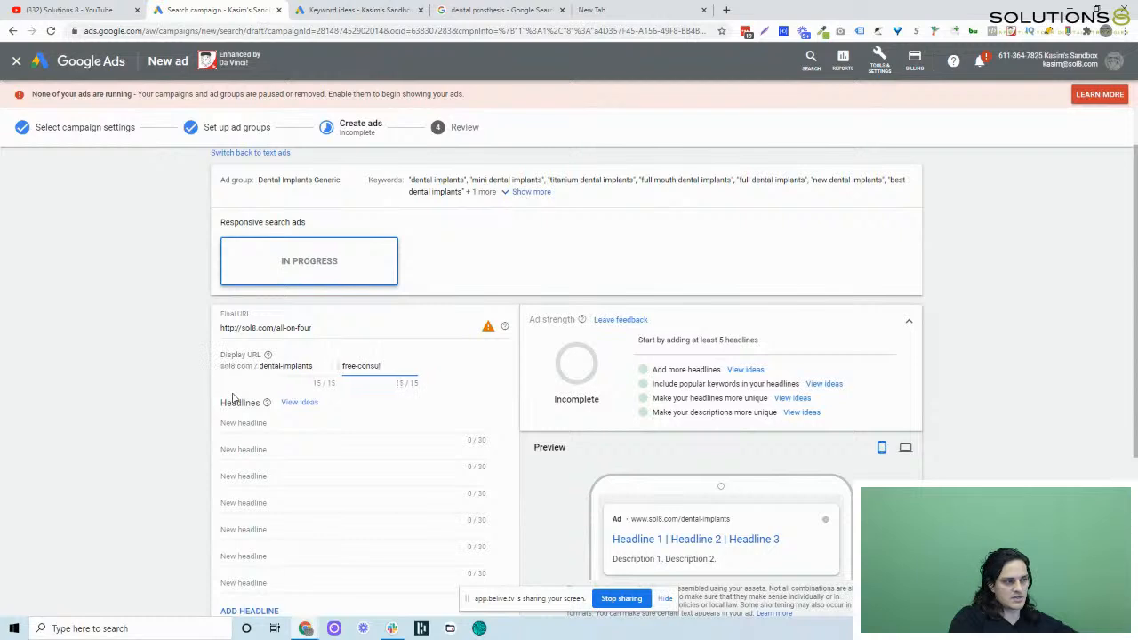
type("t")
left_click(242, 402)
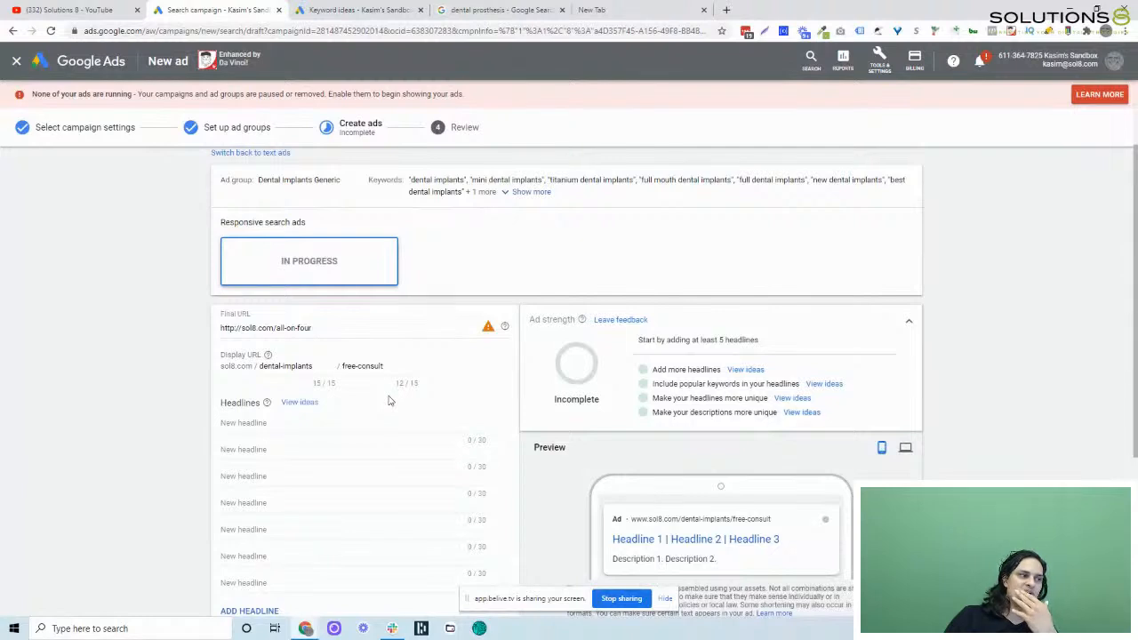
mouse_move(489, 333)
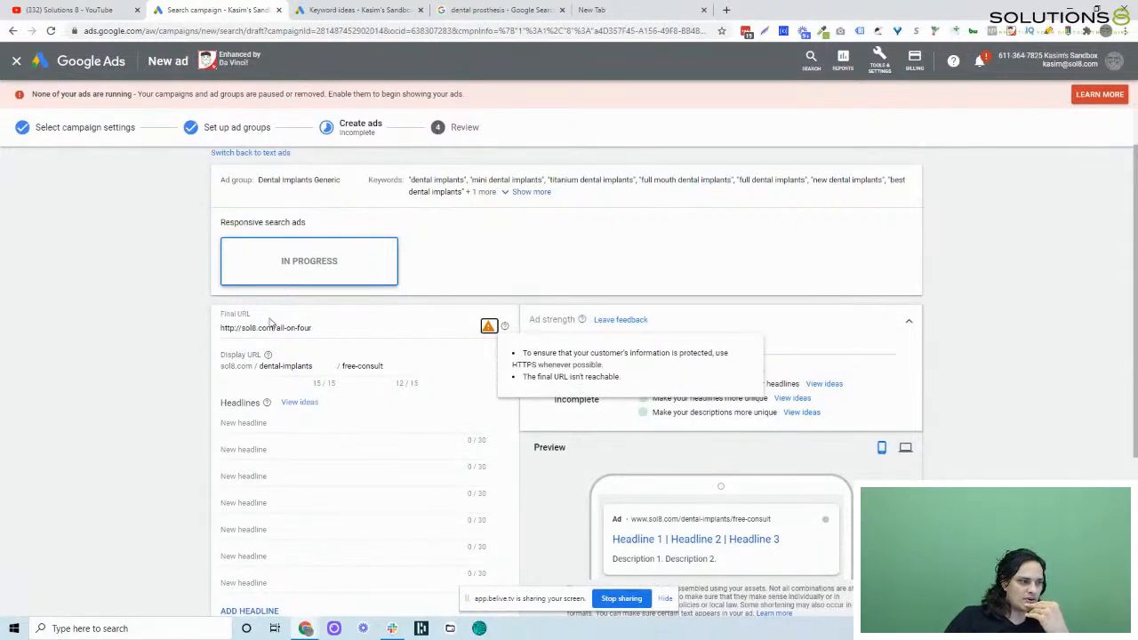
left_click(240, 327)
type("s")
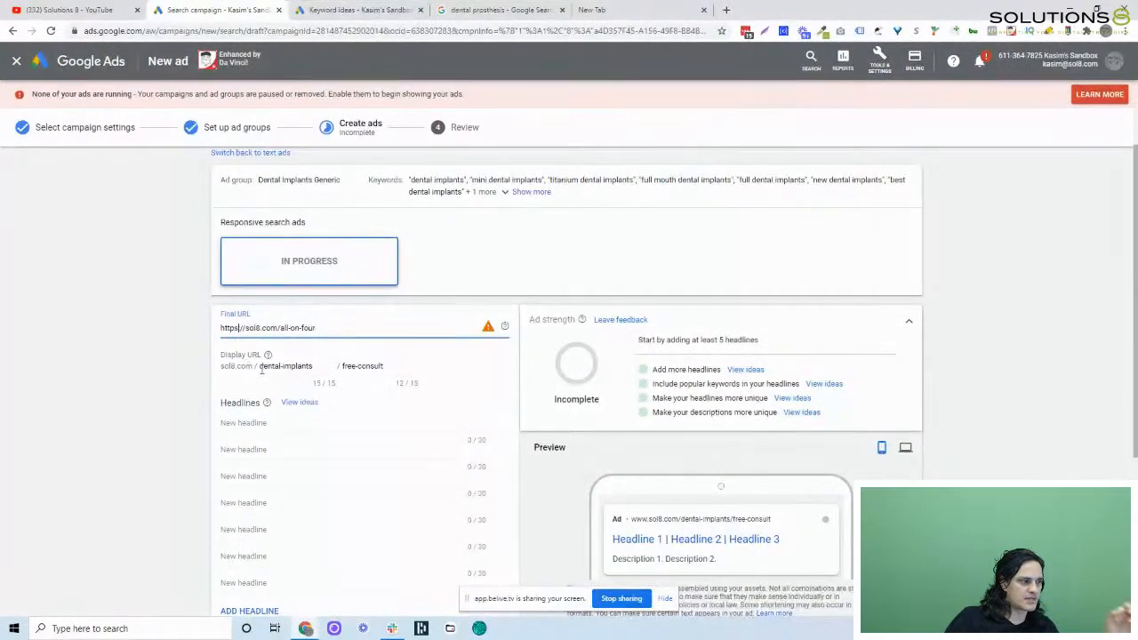
left_click(456, 383)
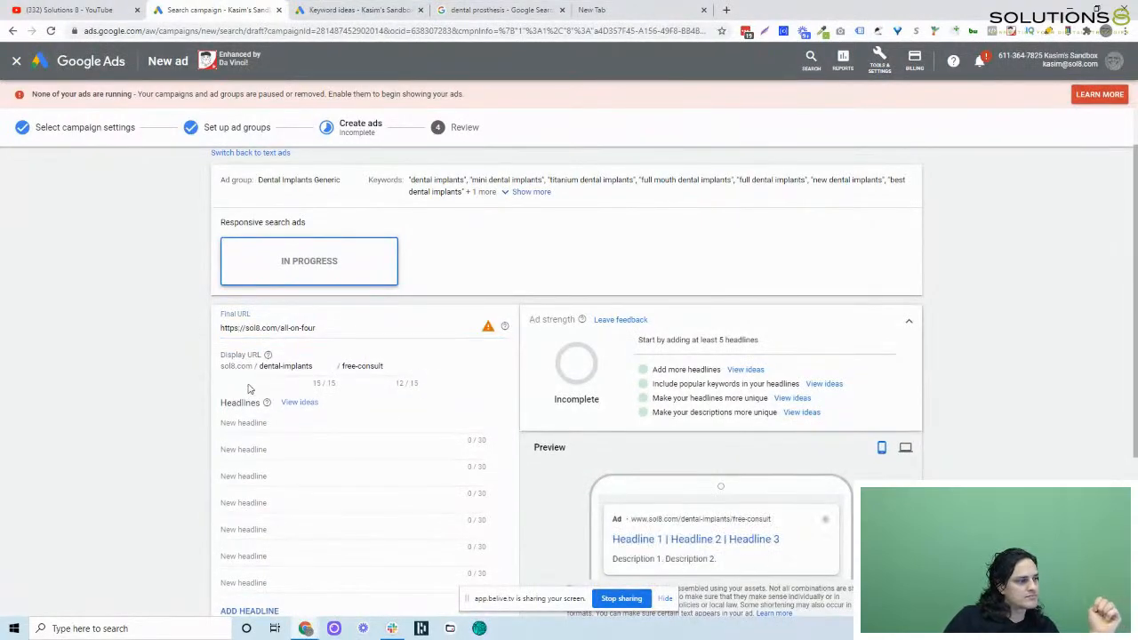
Add several extra headline fields and two more description fields to the ad
scroll(249, 388, "down", 1)
left_click(282, 364)
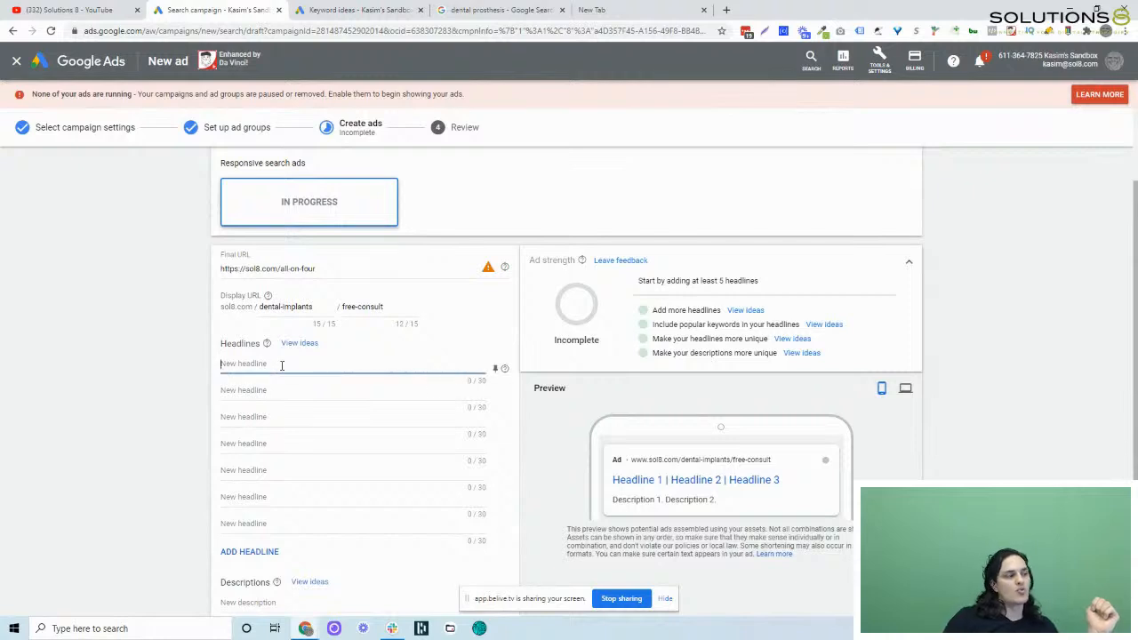
scroll(280, 374, "down", 1)
left_click(252, 493)
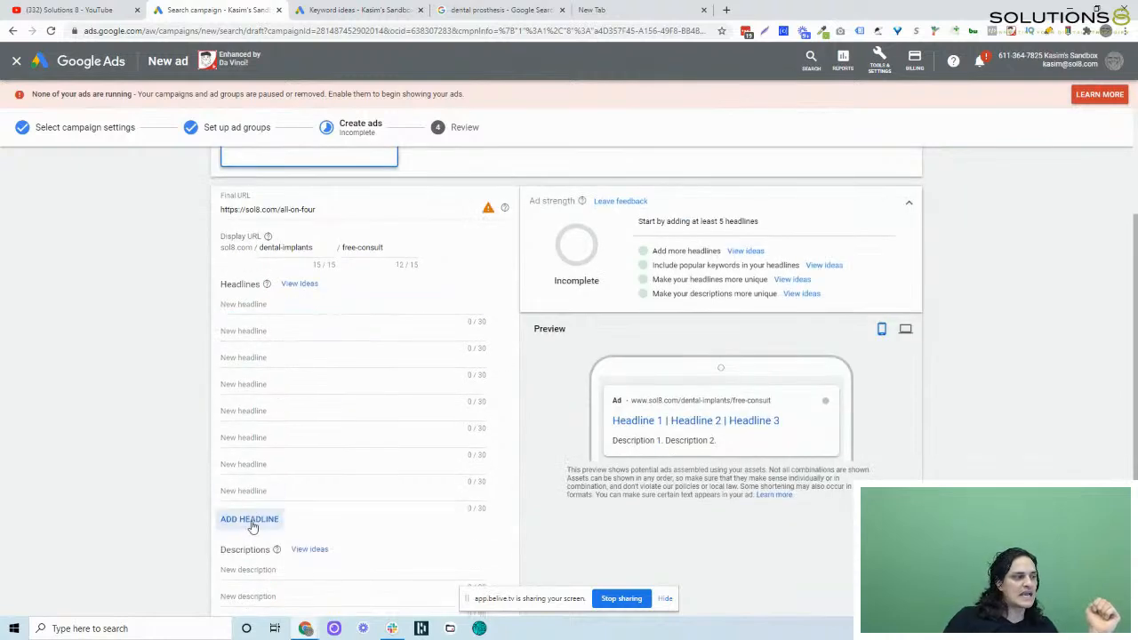
left_click(252, 522)
left_click(249, 546)
left_click(252, 573)
scroll(263, 542, "down", 4)
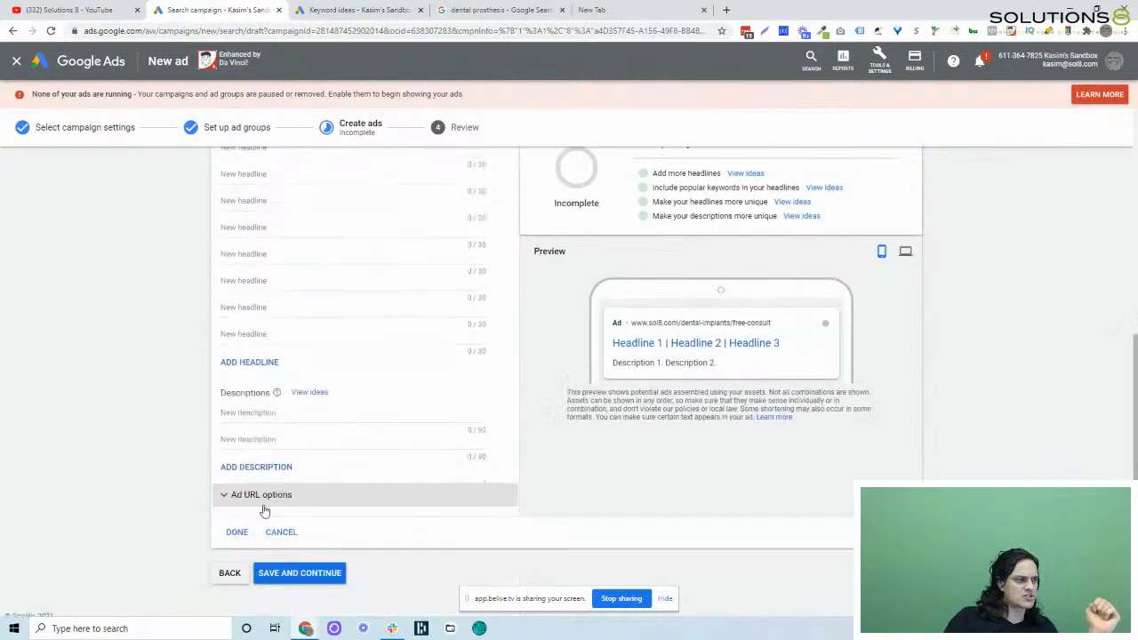
left_click(259, 469)
left_click(260, 492)
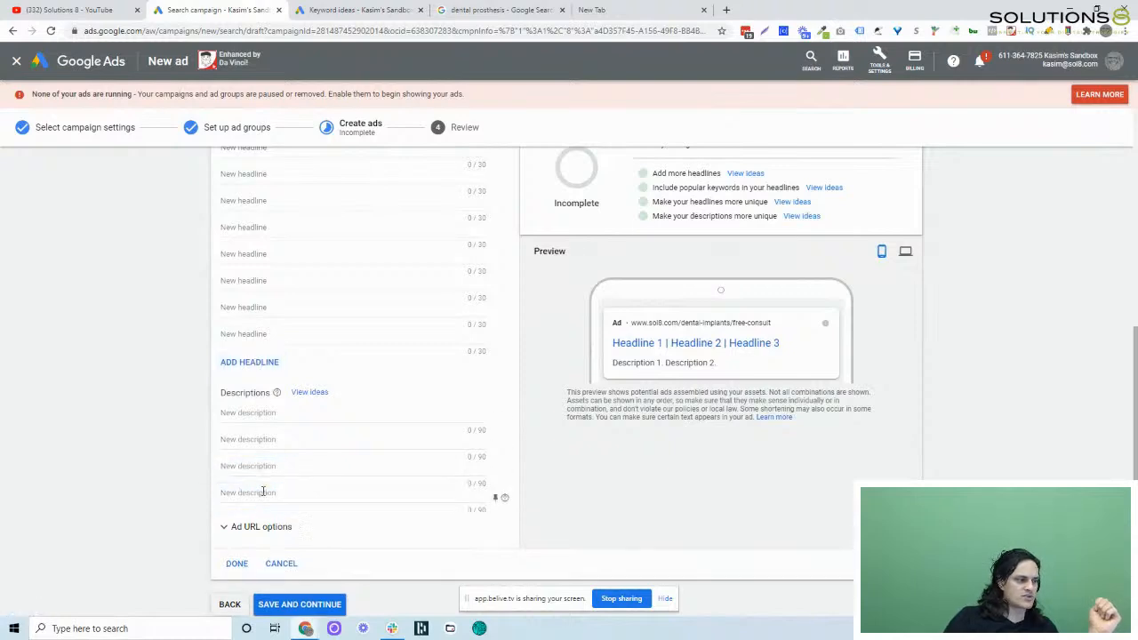
Enter "Best Dental Implants For You!" as the first headline
scroll(263, 491, "up", 9)
scroll(271, 472, "down", 1)
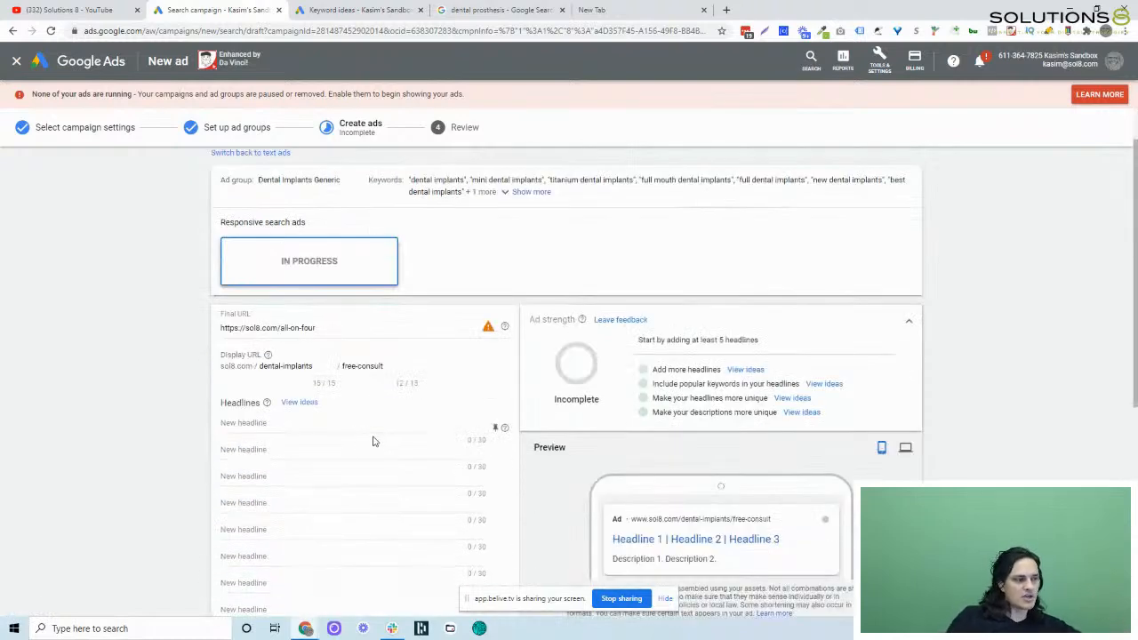
left_click(354, 422)
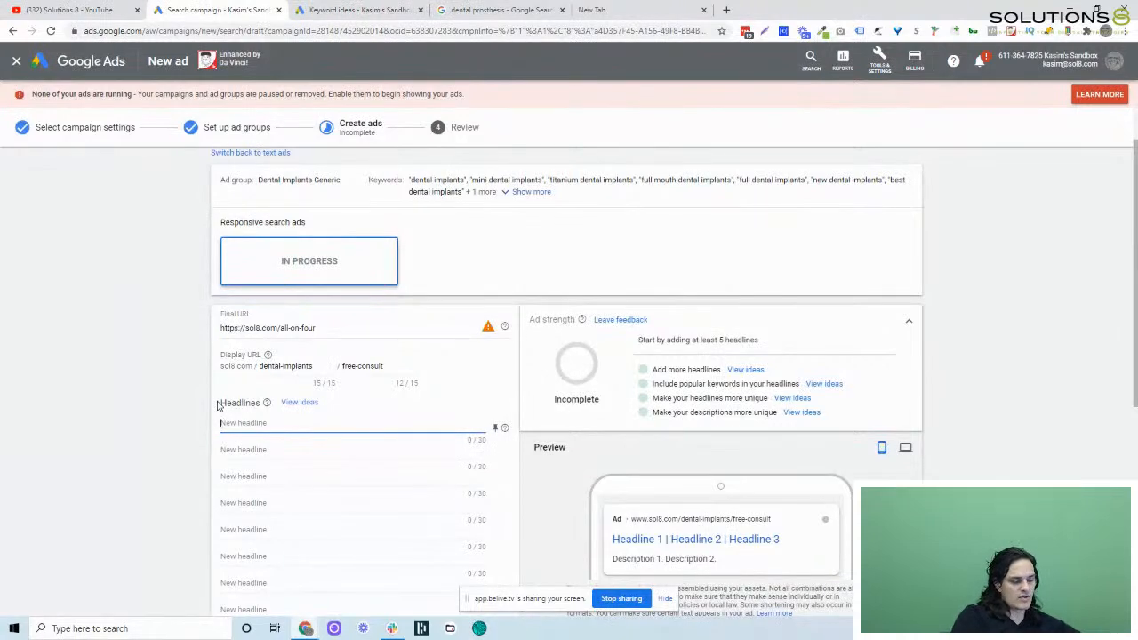
type("Best")
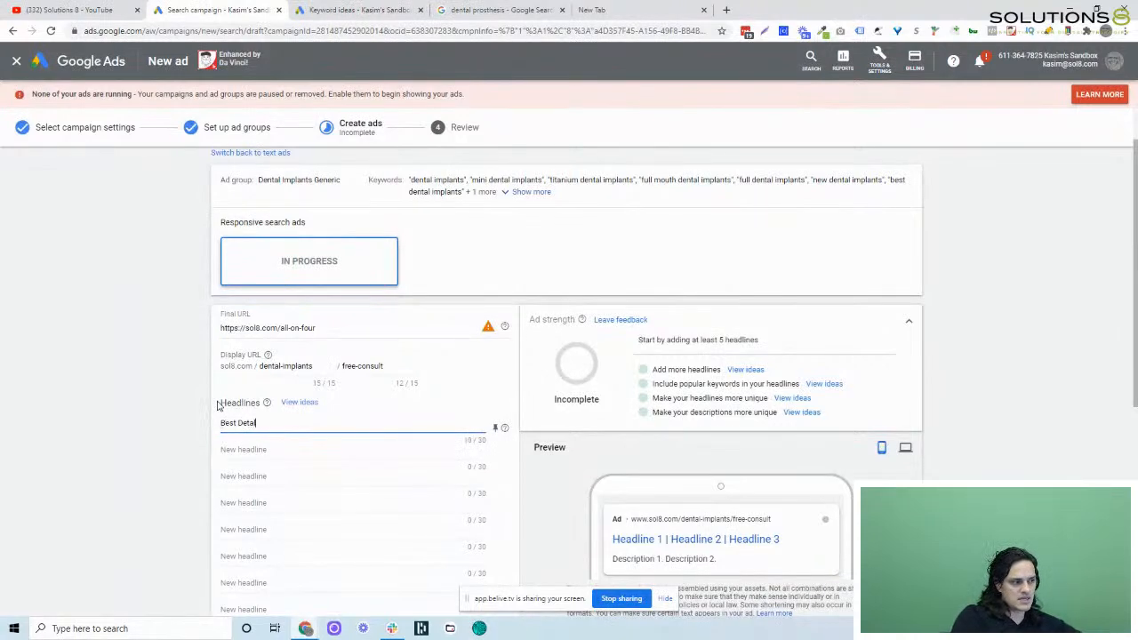
type(" Dental")
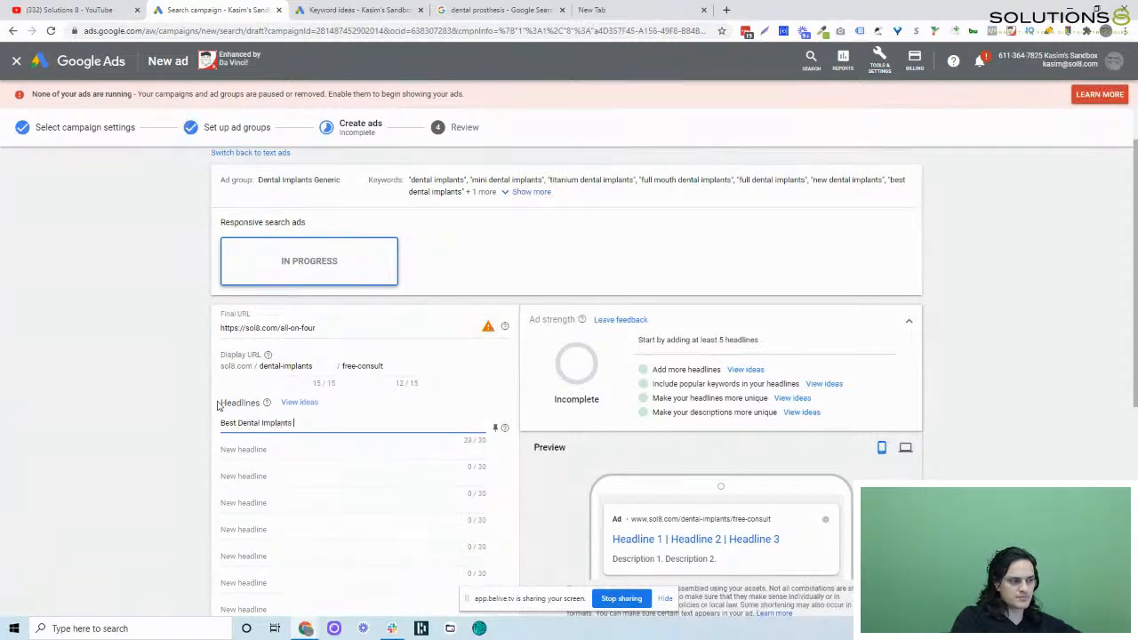
type(" Implants For You")
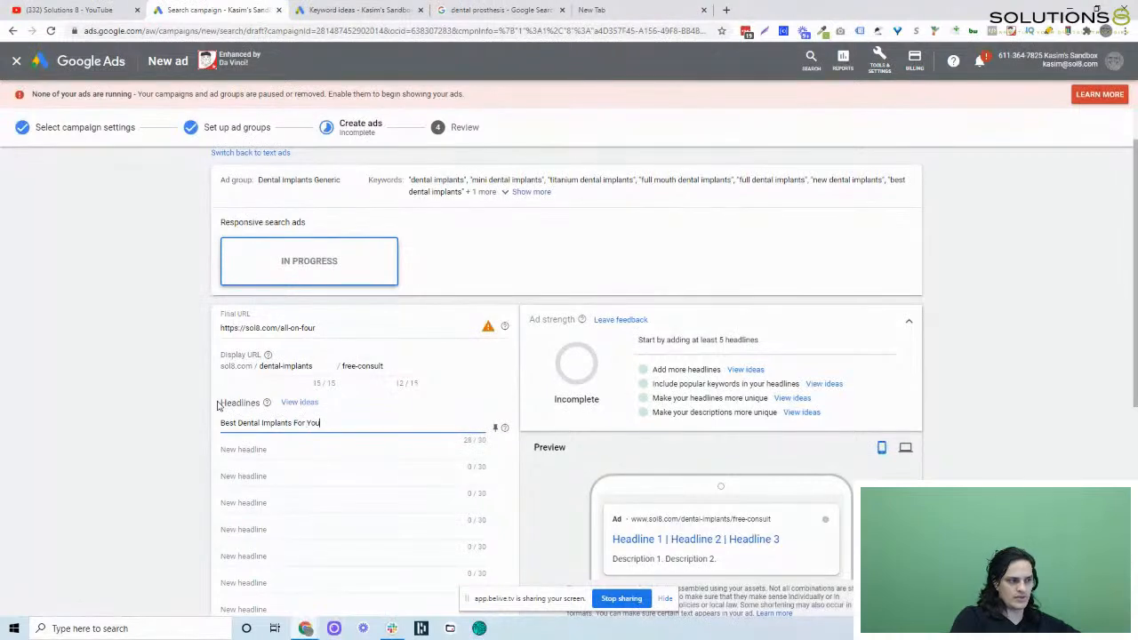
type("!")
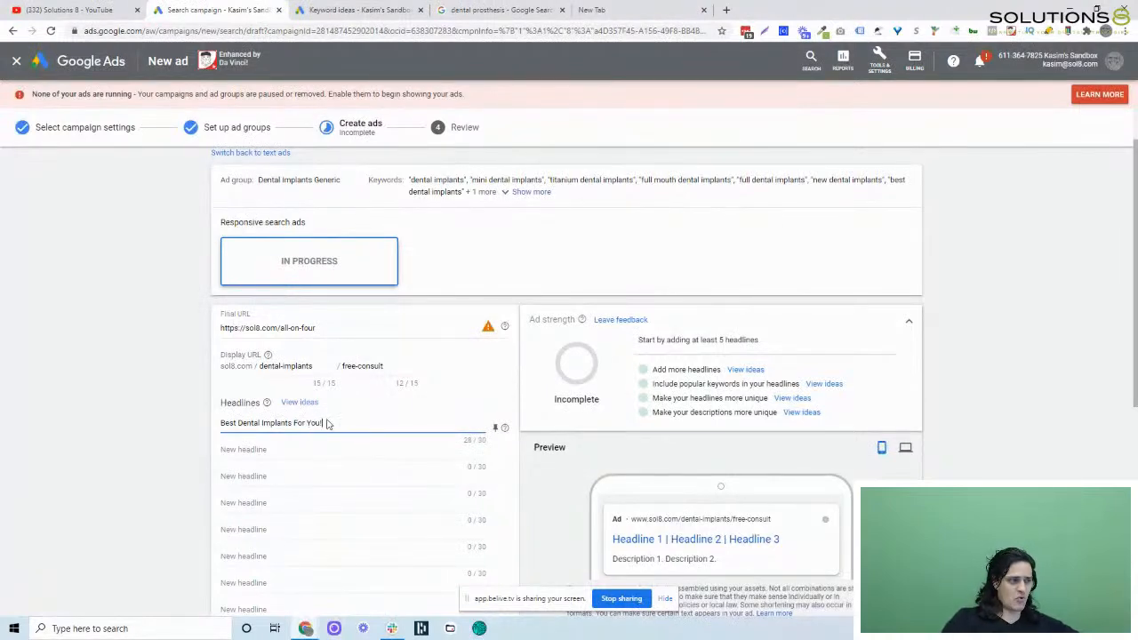
Enter "Award Winning Dentist" as the second headline
left_click(403, 448)
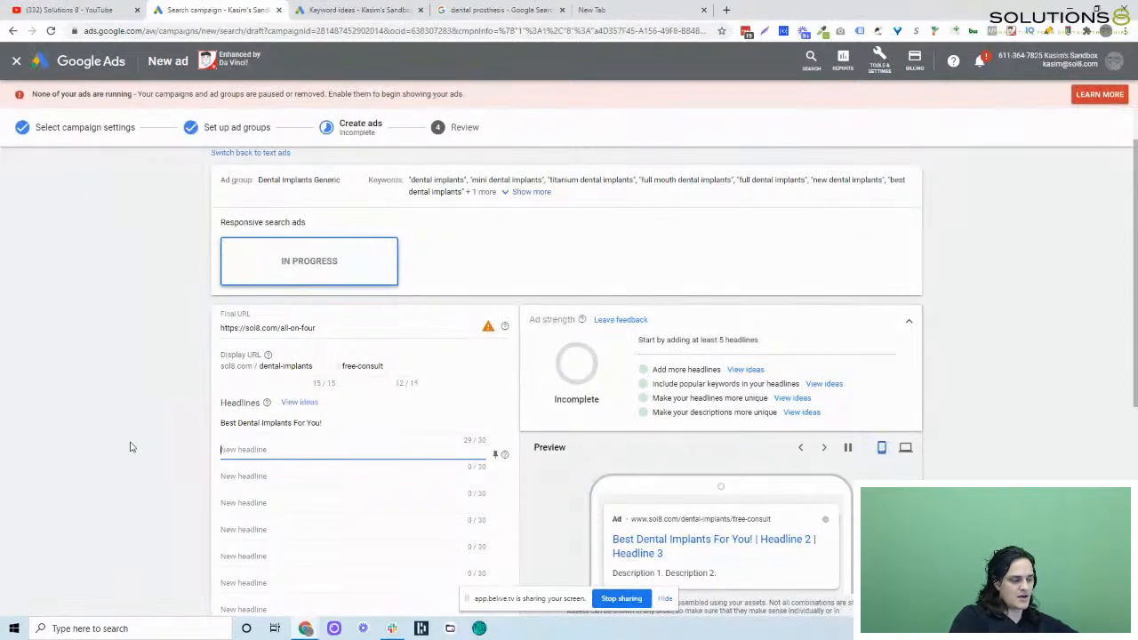
type("Award")
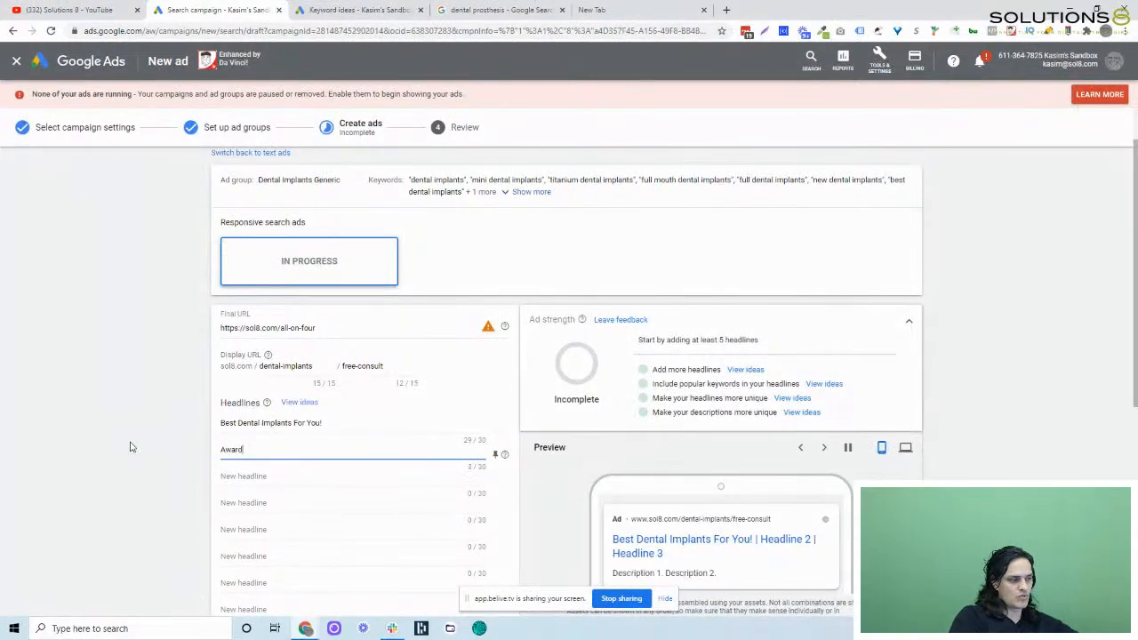
type(" Winning Dentist")
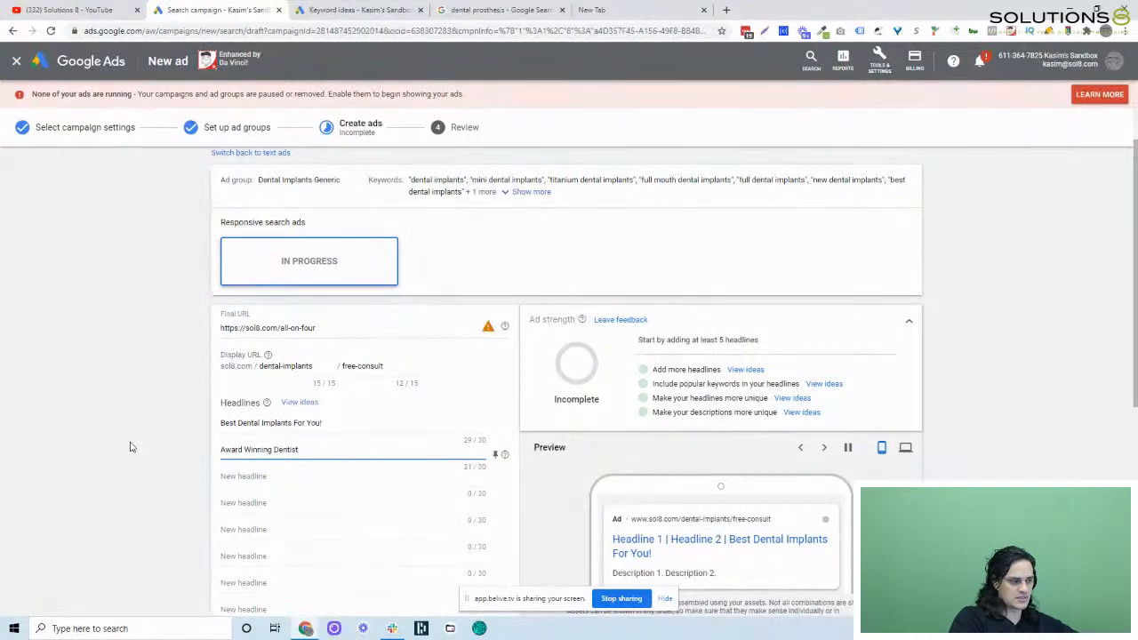
left_click(130, 446)
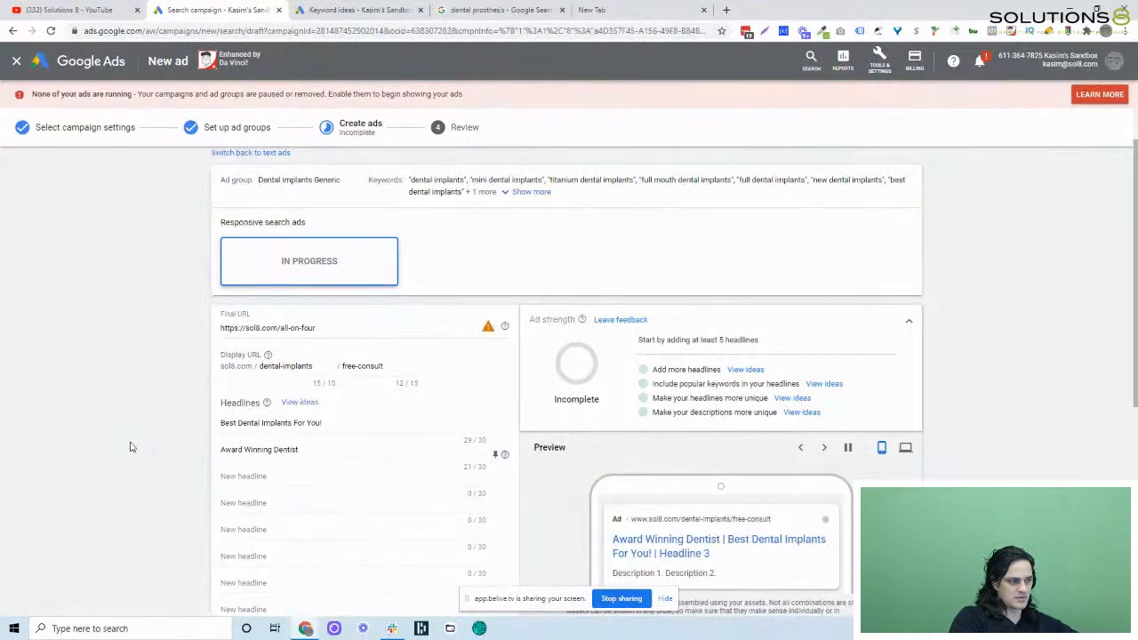
Enter "Best Dental Implants In {LOCATION(City)}" as the third headline using city location insertion, and pin it to position 1
left_click(320, 478)
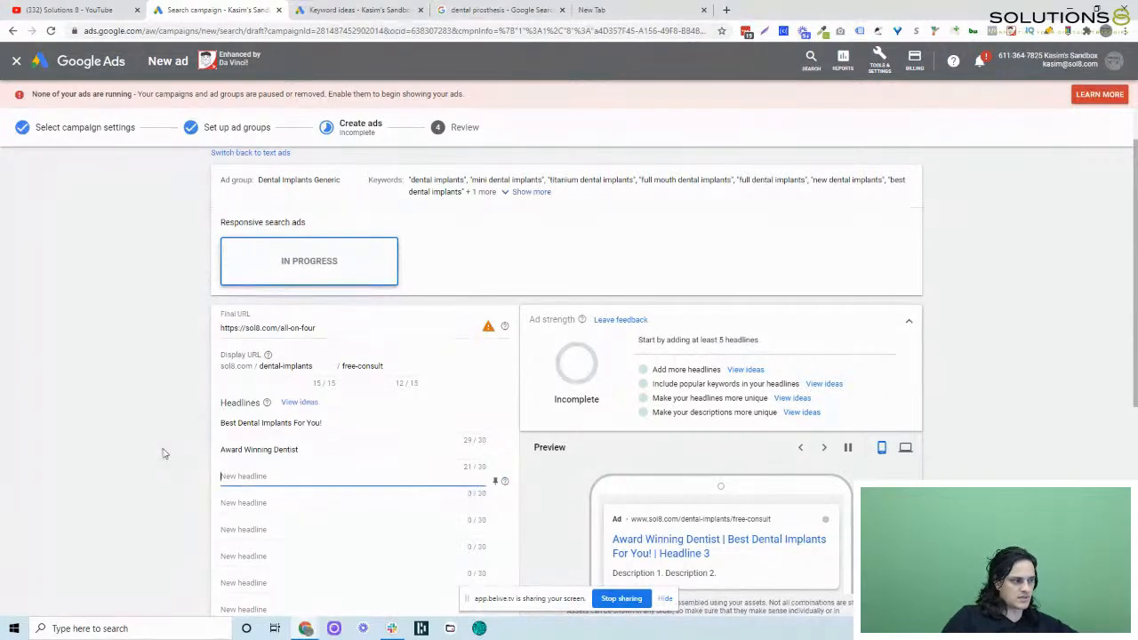
type("Best Dental I")
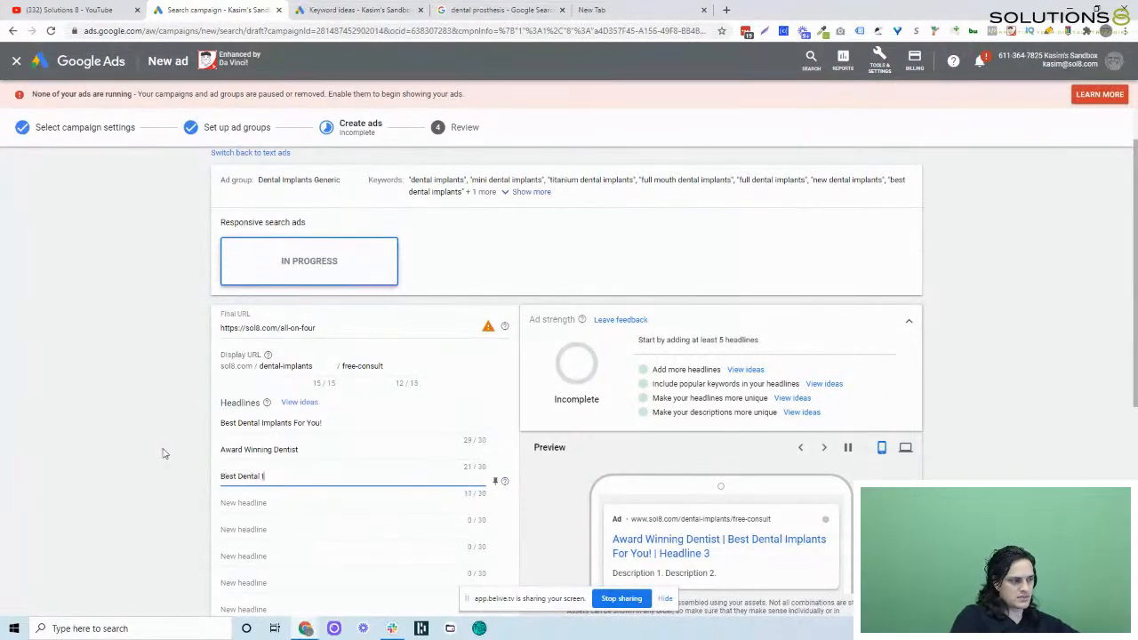
type("mplants")
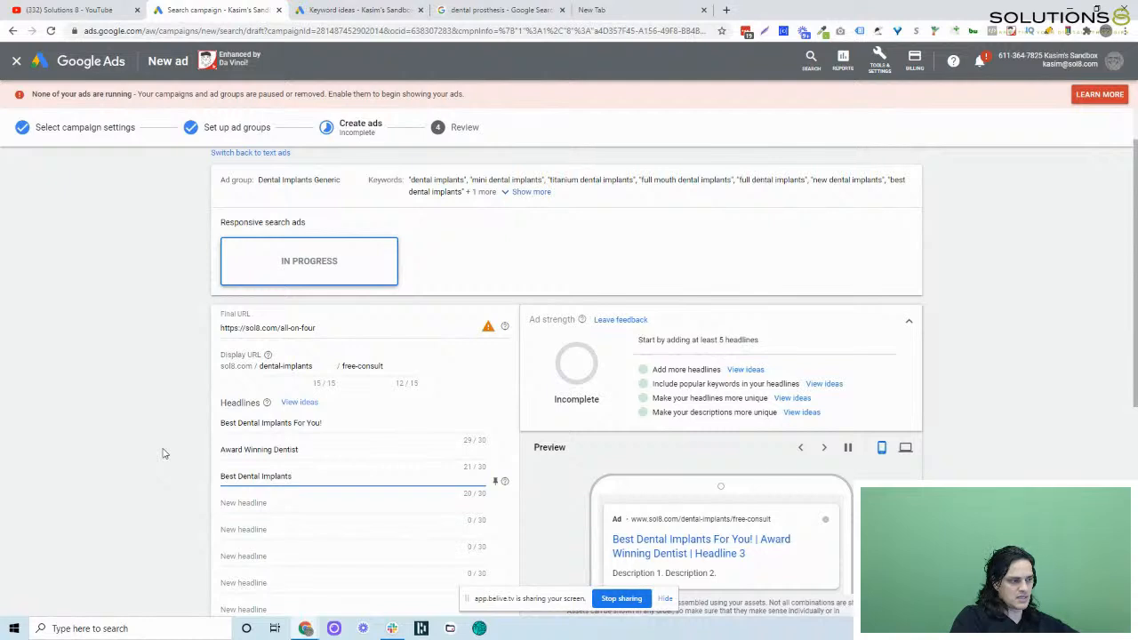
type(" In")
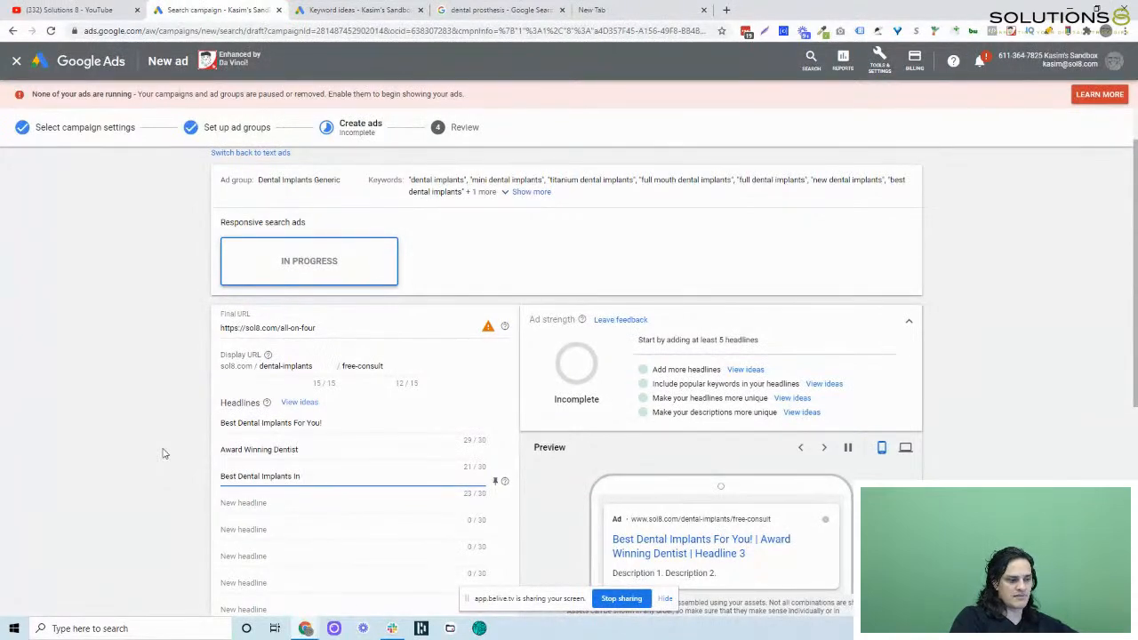
type(" {")
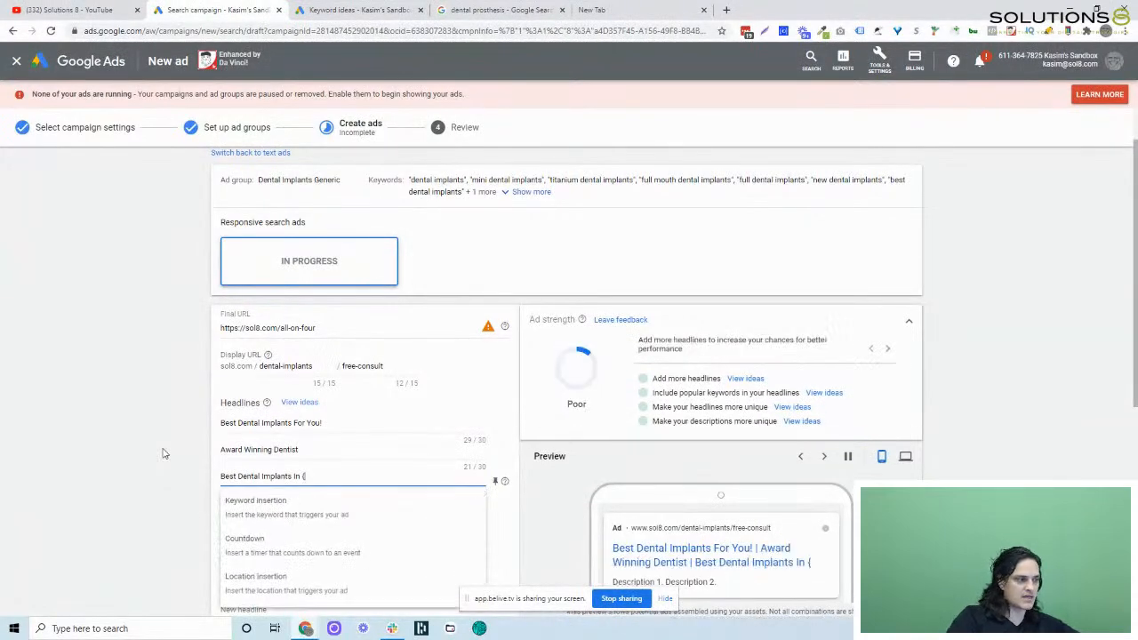
left_click(291, 580)
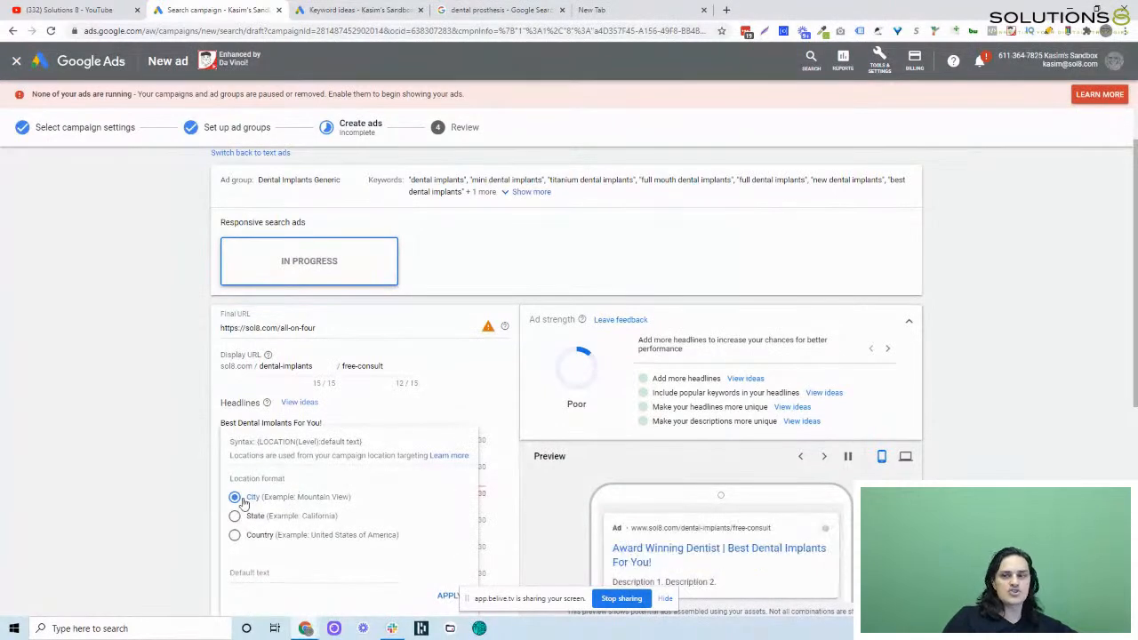
left_click(446, 595)
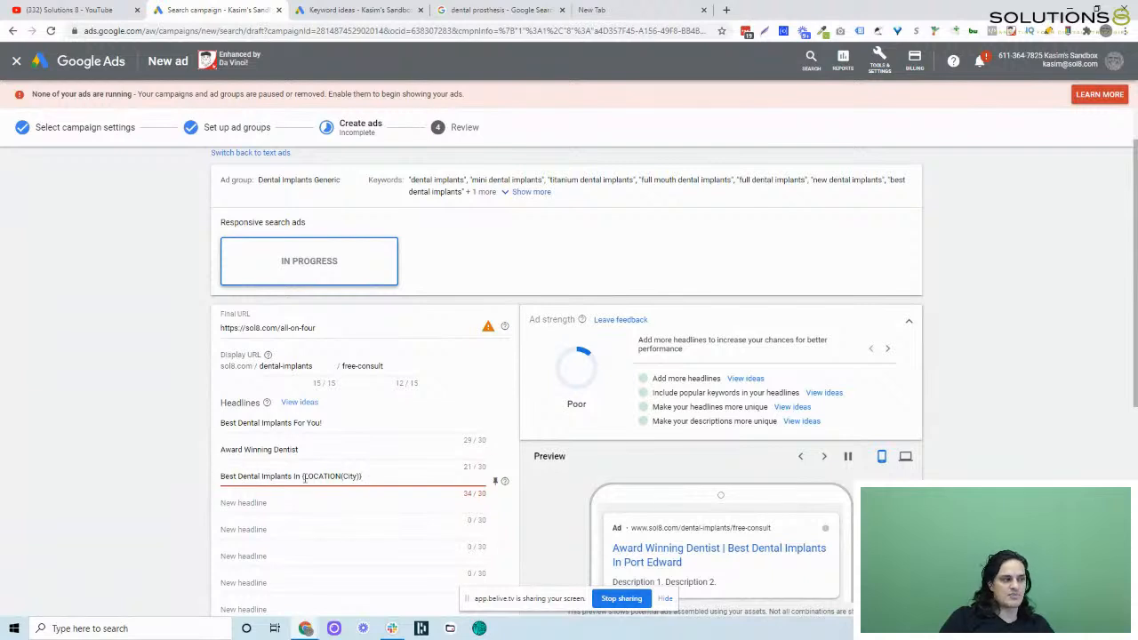
left_click(496, 482)
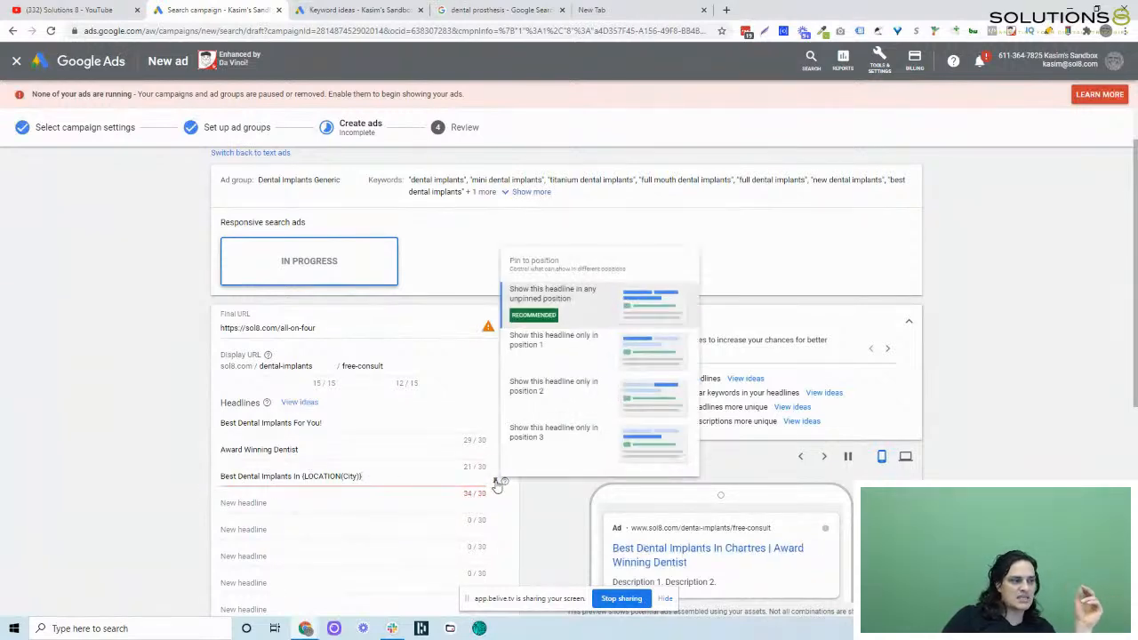
left_click(582, 358)
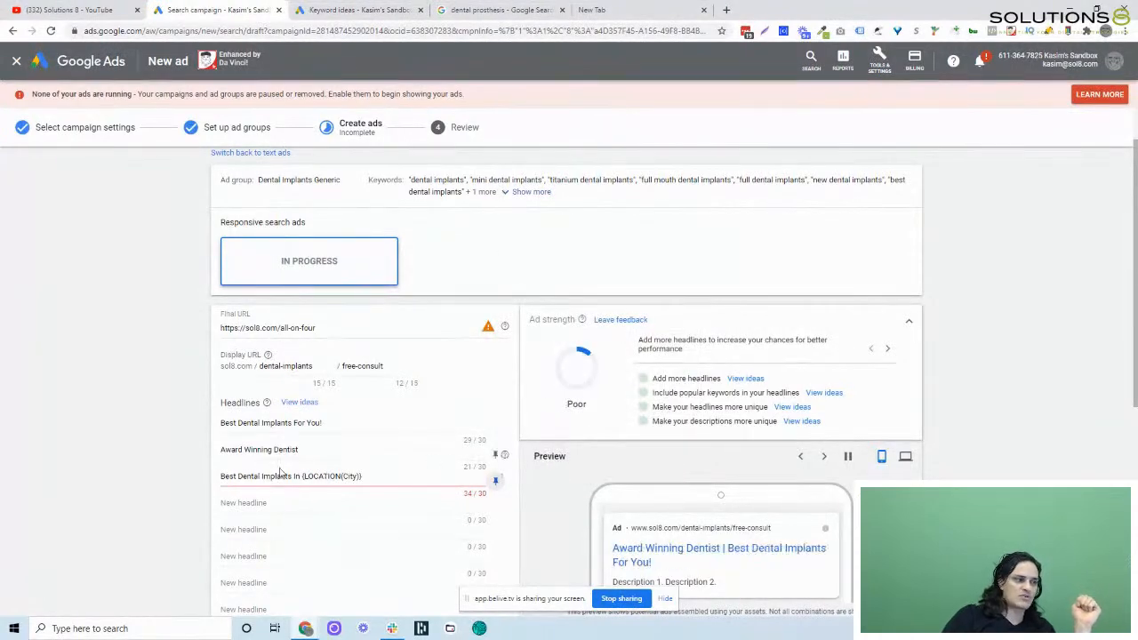
Examine the filled and empty headline fields and the character count of the headline with the location placeholder
scroll(382, 455, "down", 1)
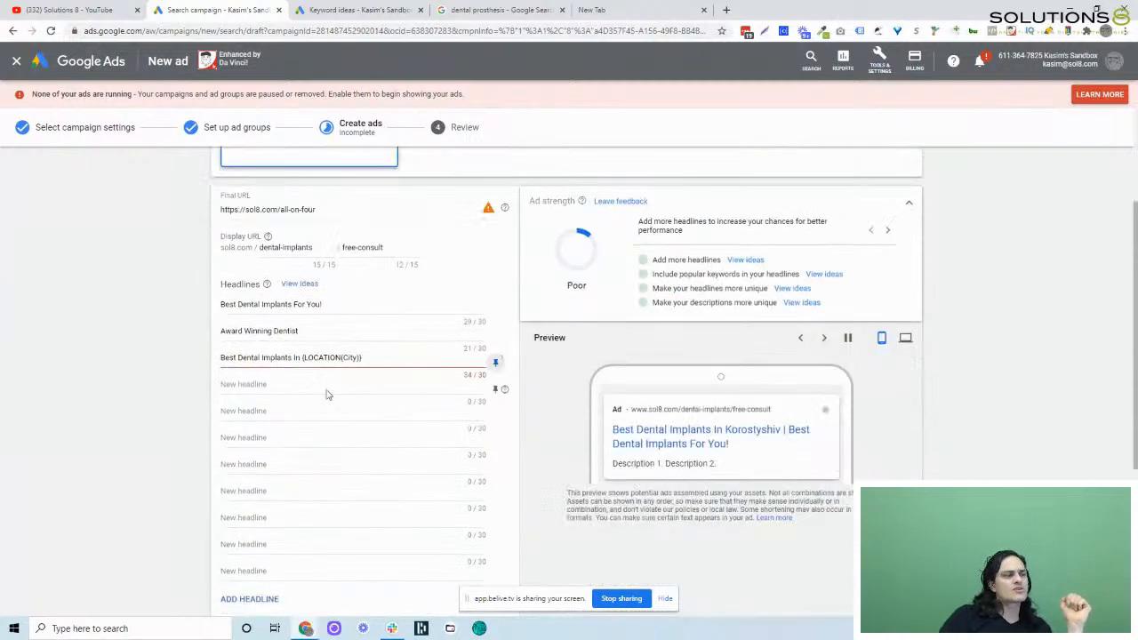
left_click(278, 382)
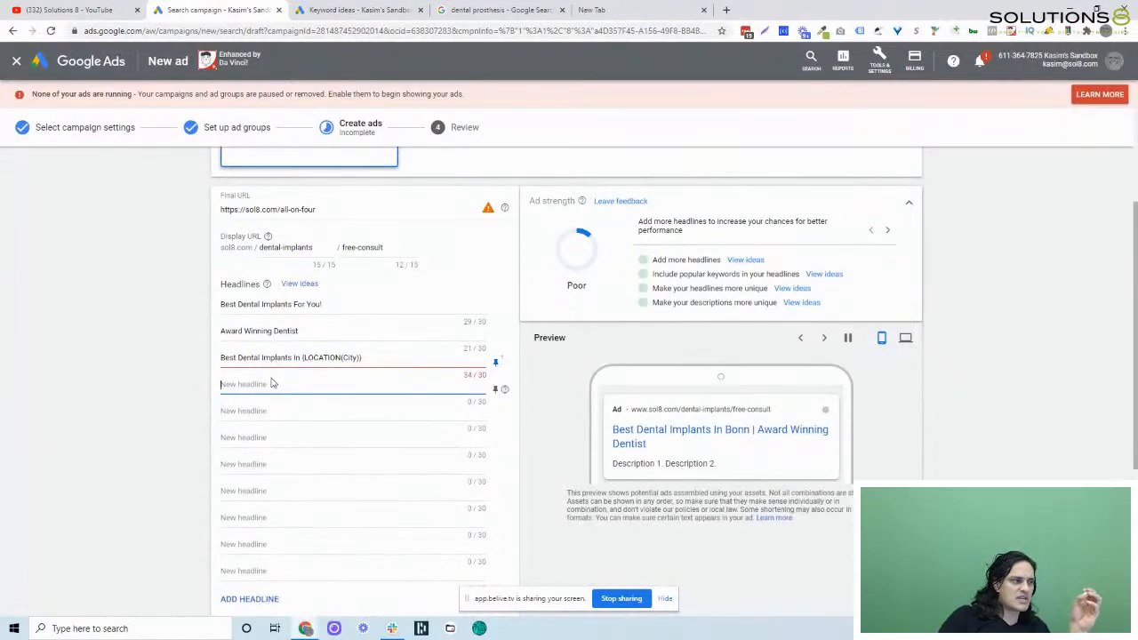
left_click(249, 330)
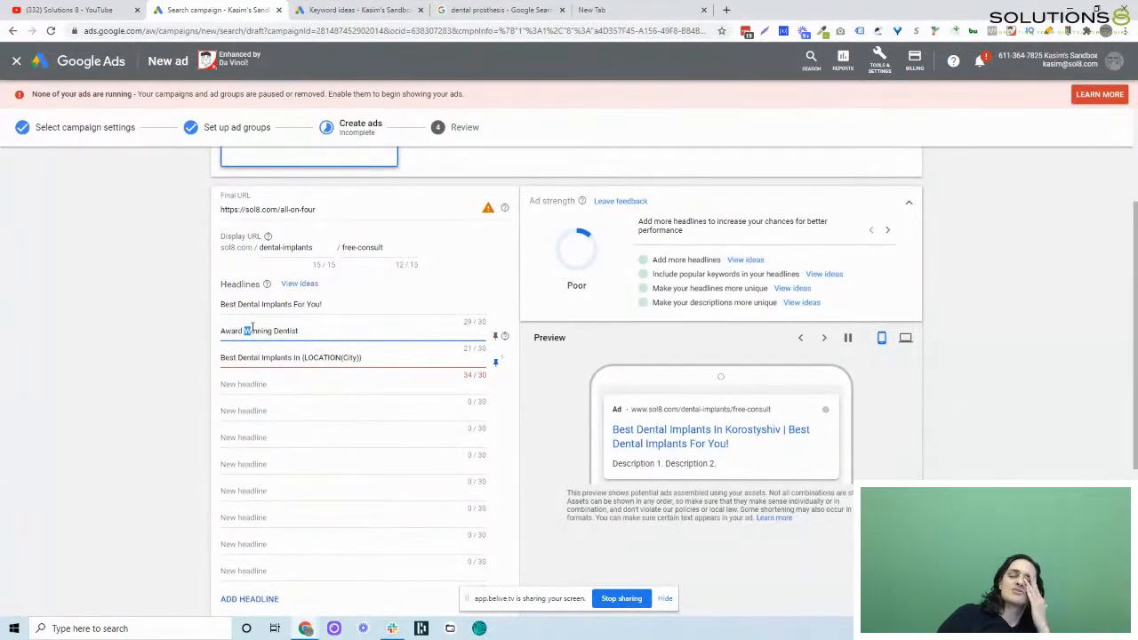
left_click(284, 384)
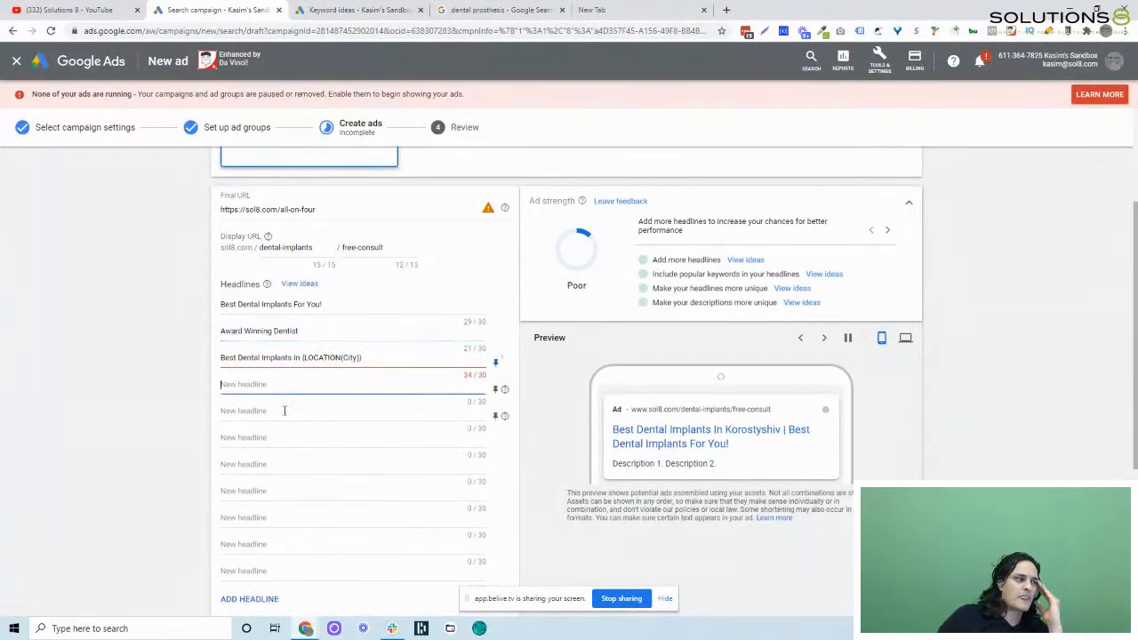
left_click(284, 411)
left_click(286, 440)
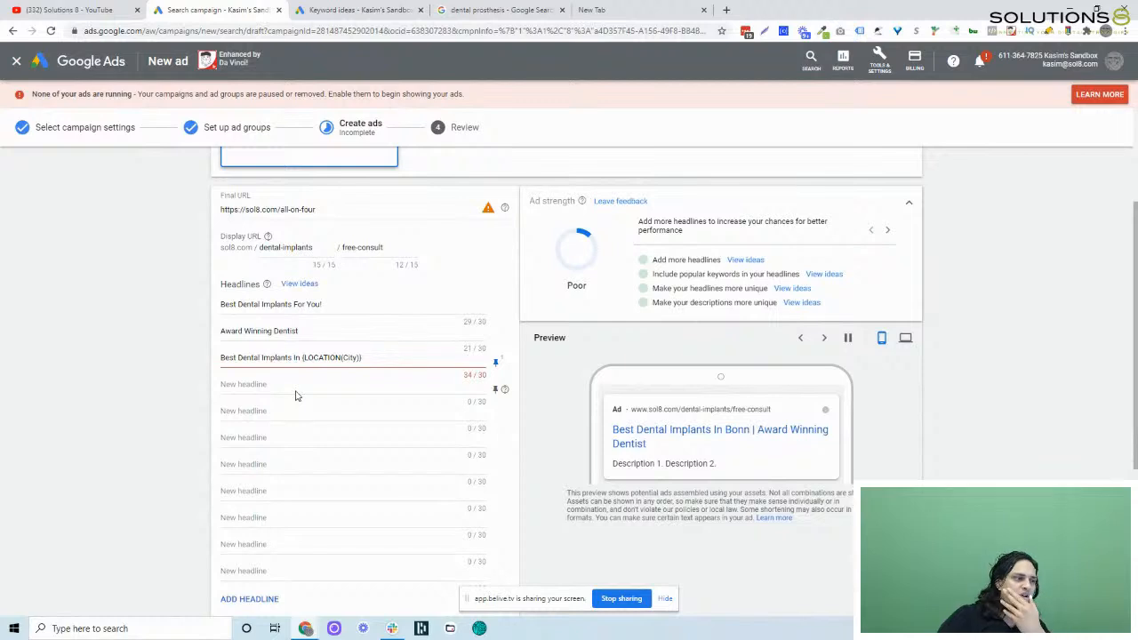
scroll(296, 395, "down", 1)
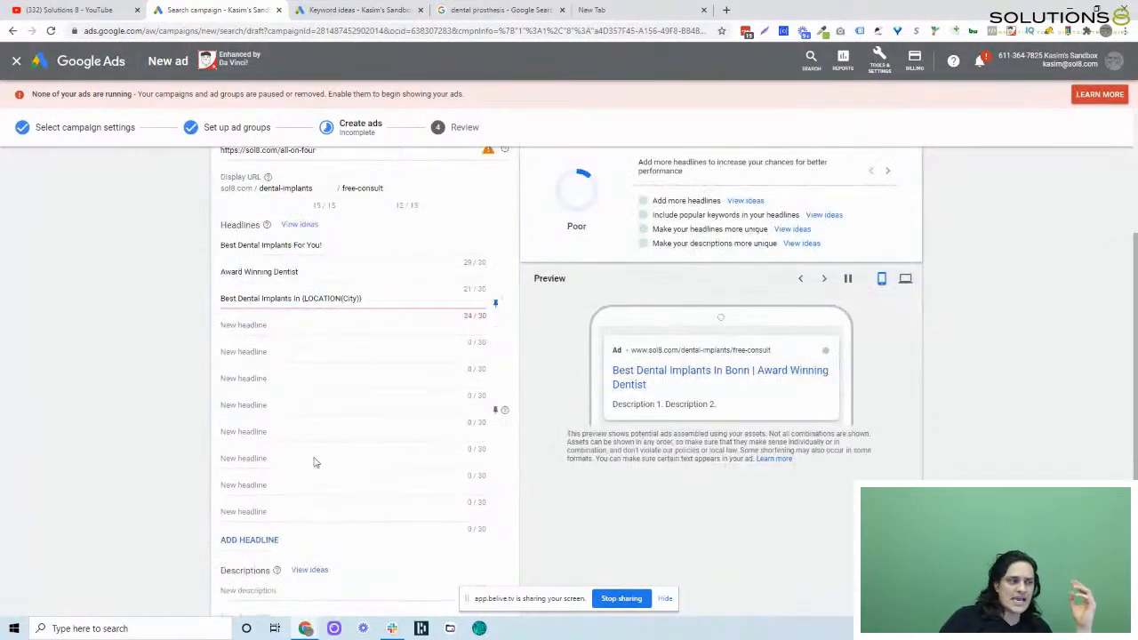
scroll(361, 422, "down", 1)
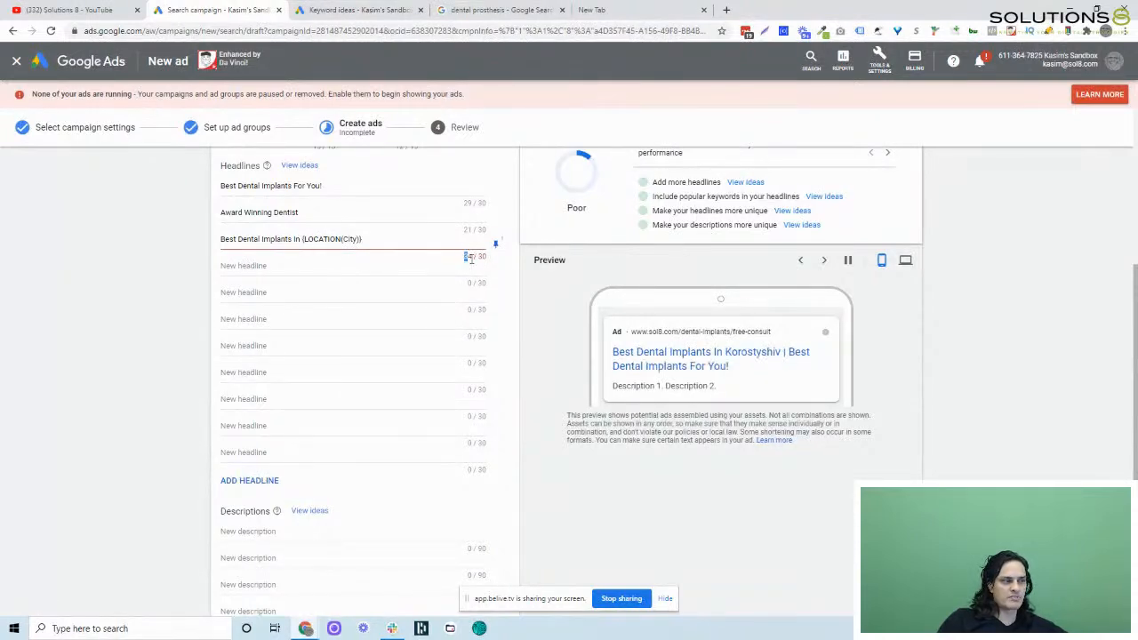
left_click_drag(464, 256, 486, 259)
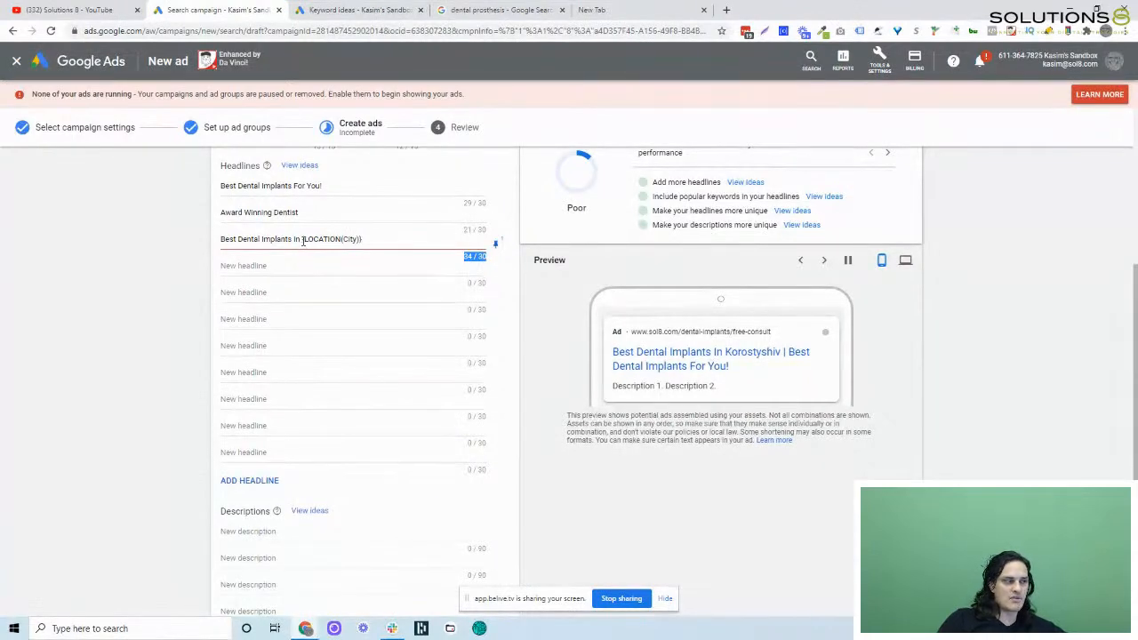
left_click_drag(303, 241, 361, 240)
left_click(401, 240)
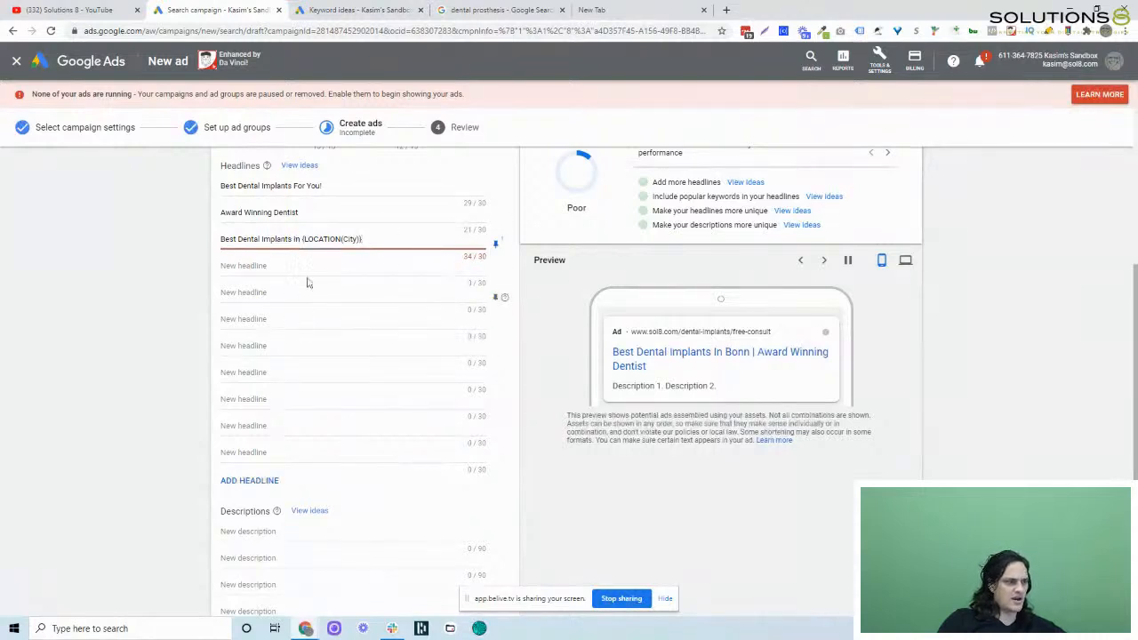
Enter "30 Years In Business. Named Top Doc 2021. Warm Hands." as the first description
scroll(289, 338, "down", 2)
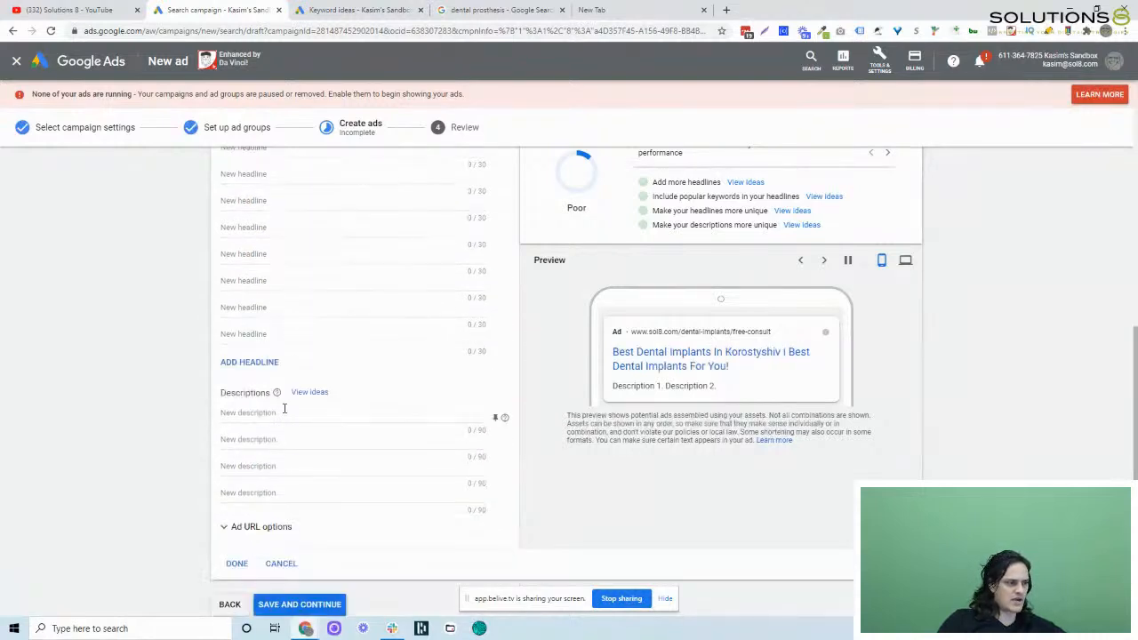
left_click(285, 410)
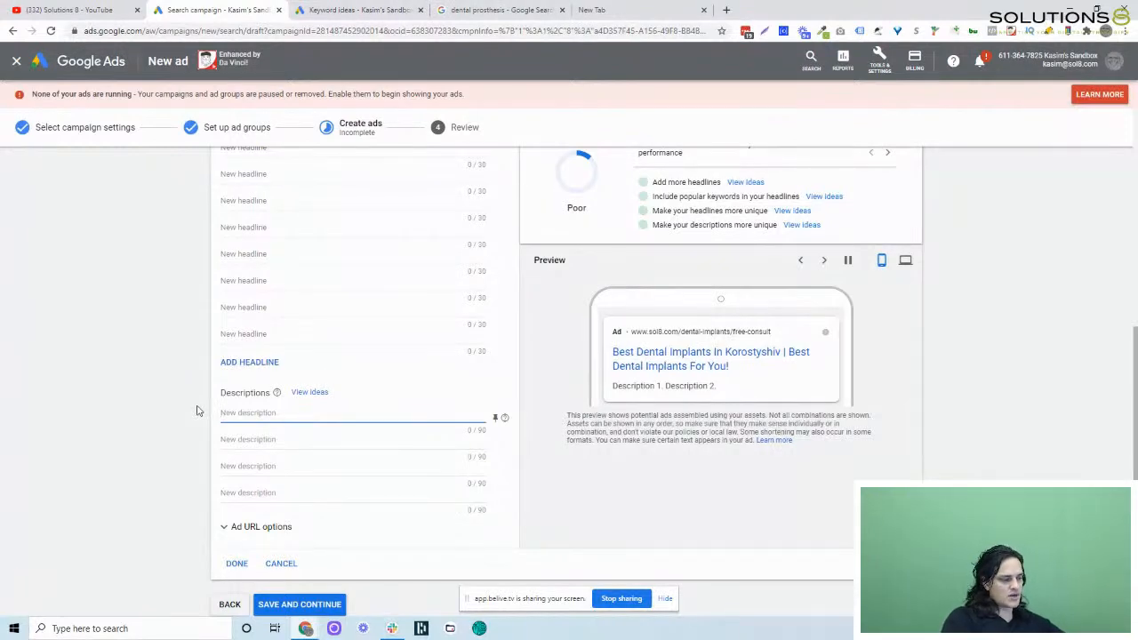
type("30 Year")
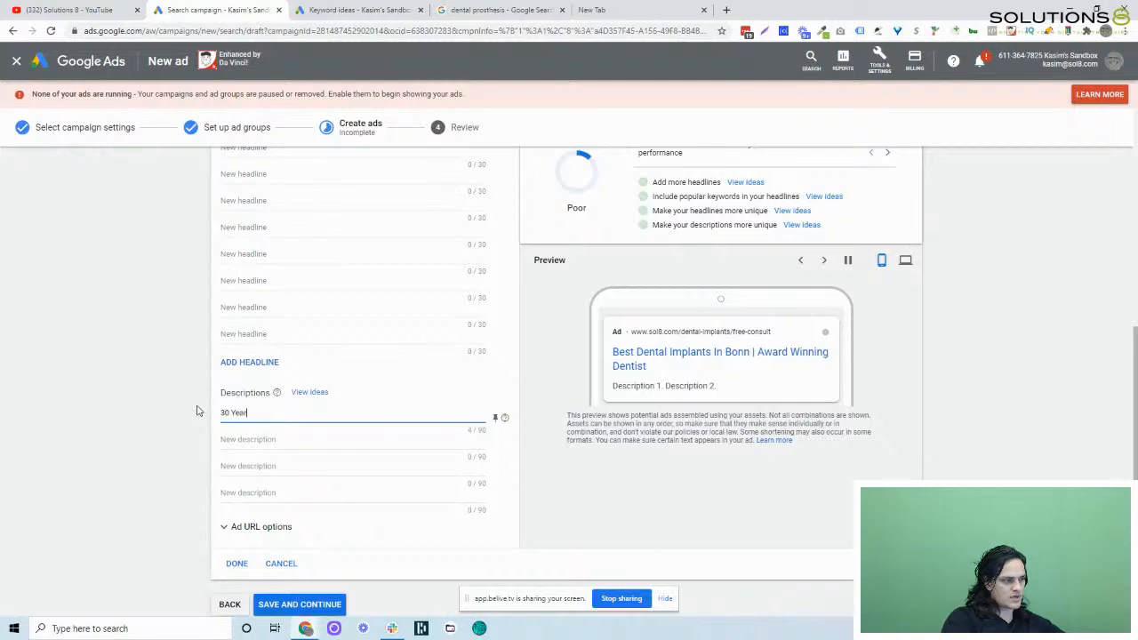
type("s In Business")
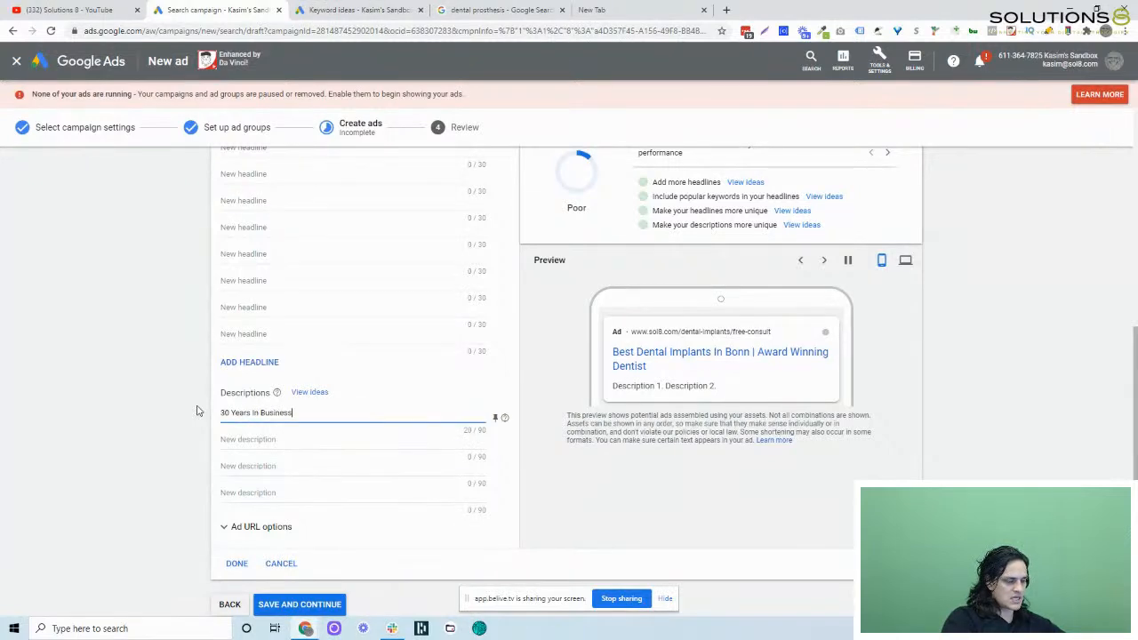
type("  Names T")
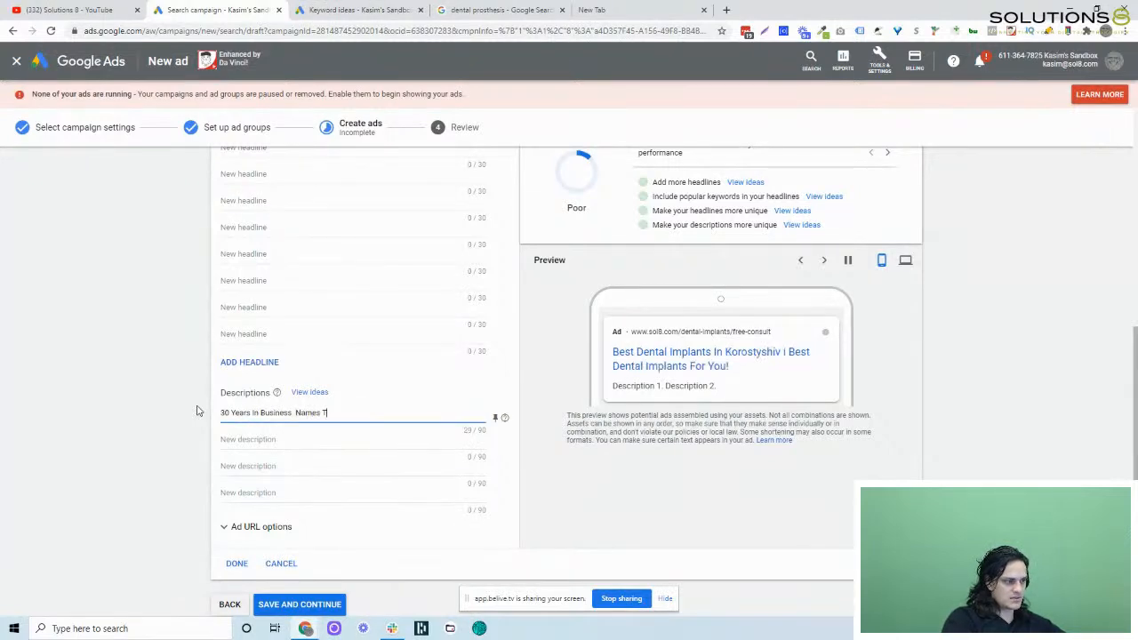
type("op Doc 200")
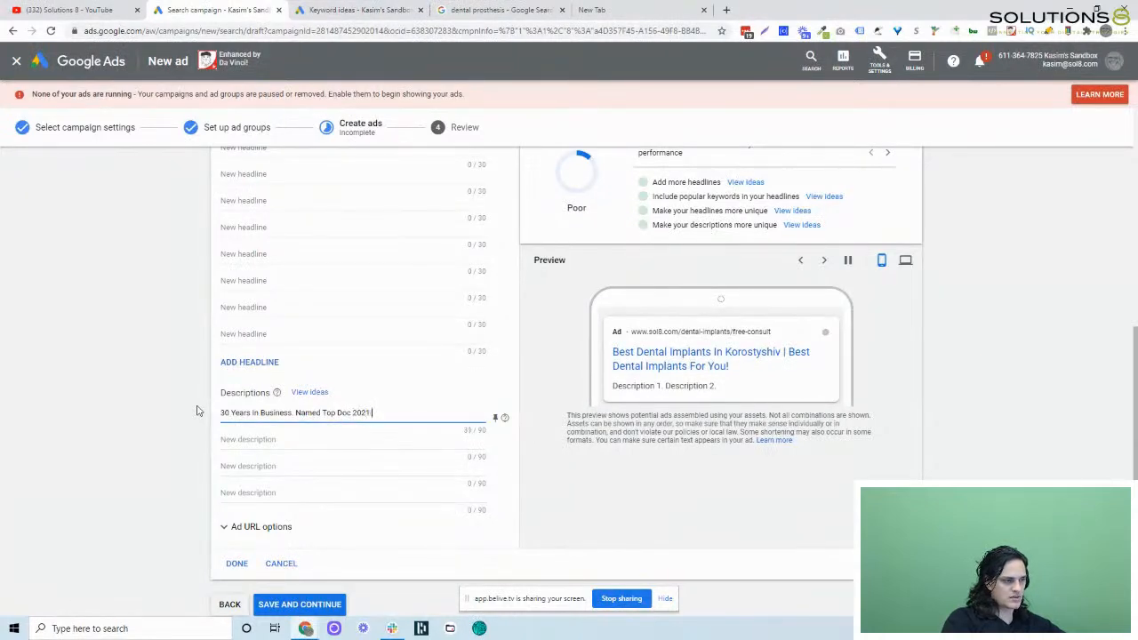
type("Warm Hands.")
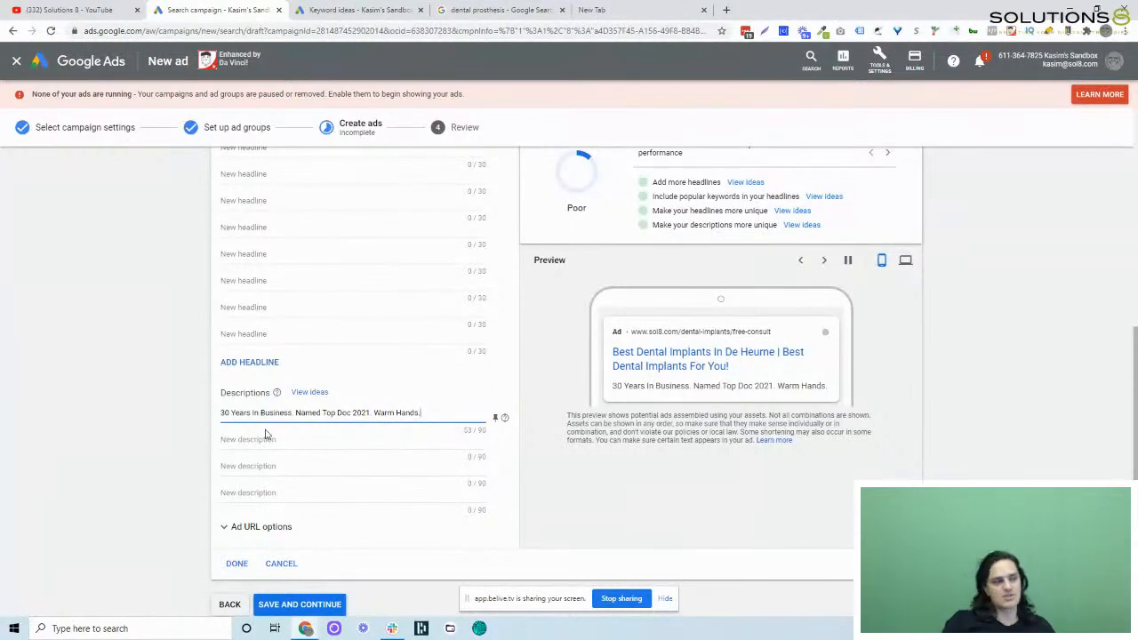
triple_click(302, 412)
left_click(192, 397)
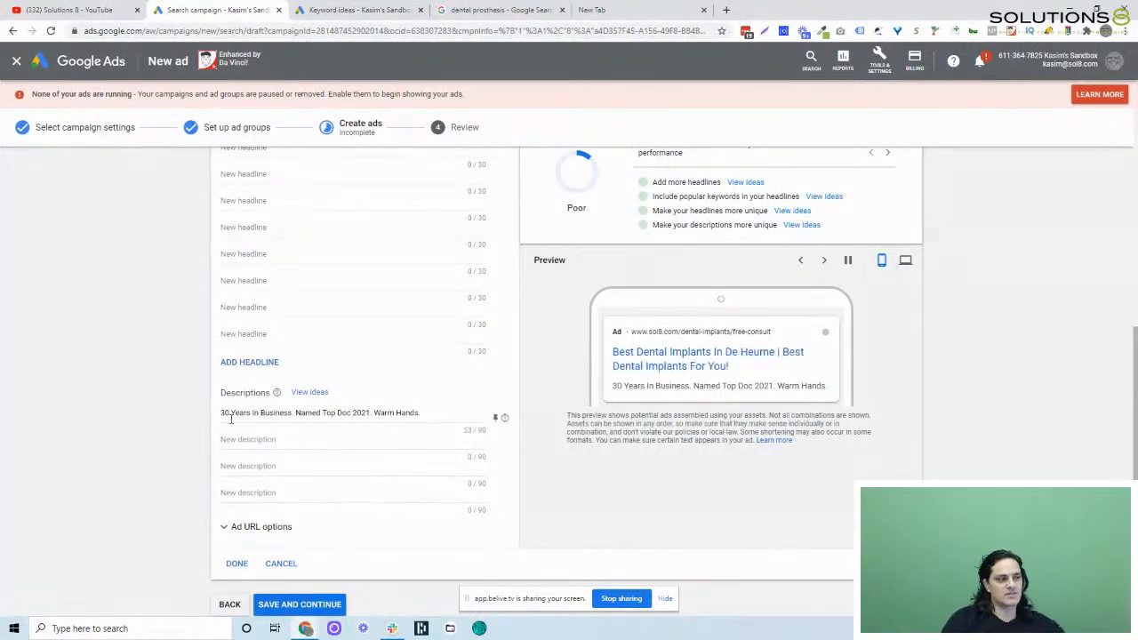
Enter "A New Smile Is A New You! Stop Being Embarrassed." as the second description, correcting the spelling of "Embarrassed"
left_click(255, 439)
type("A n")
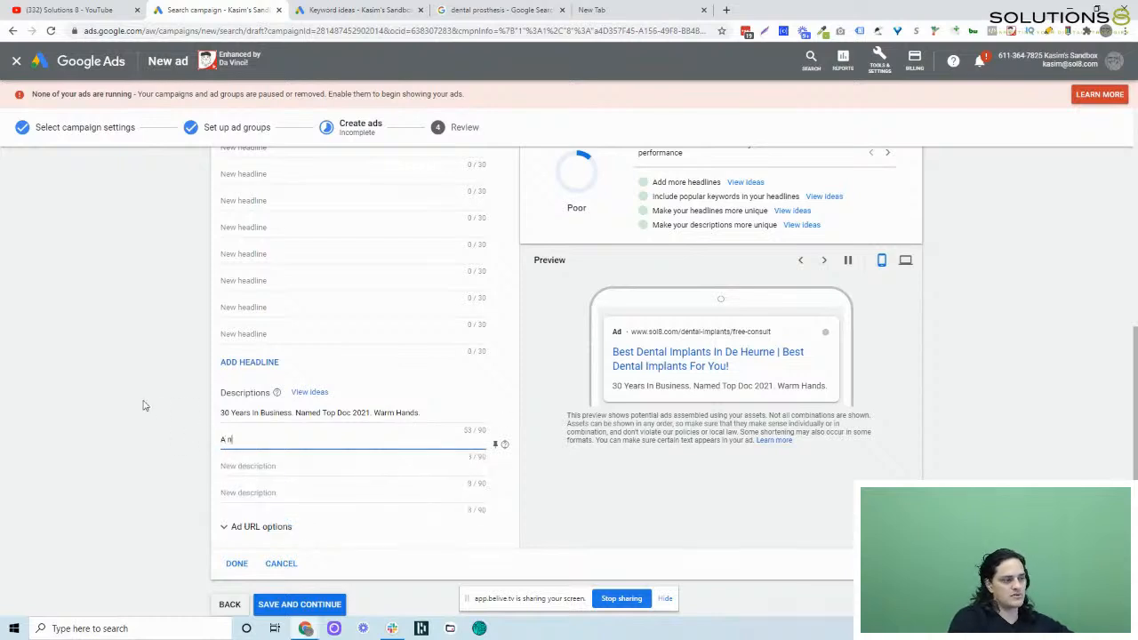
type("ew SMi")
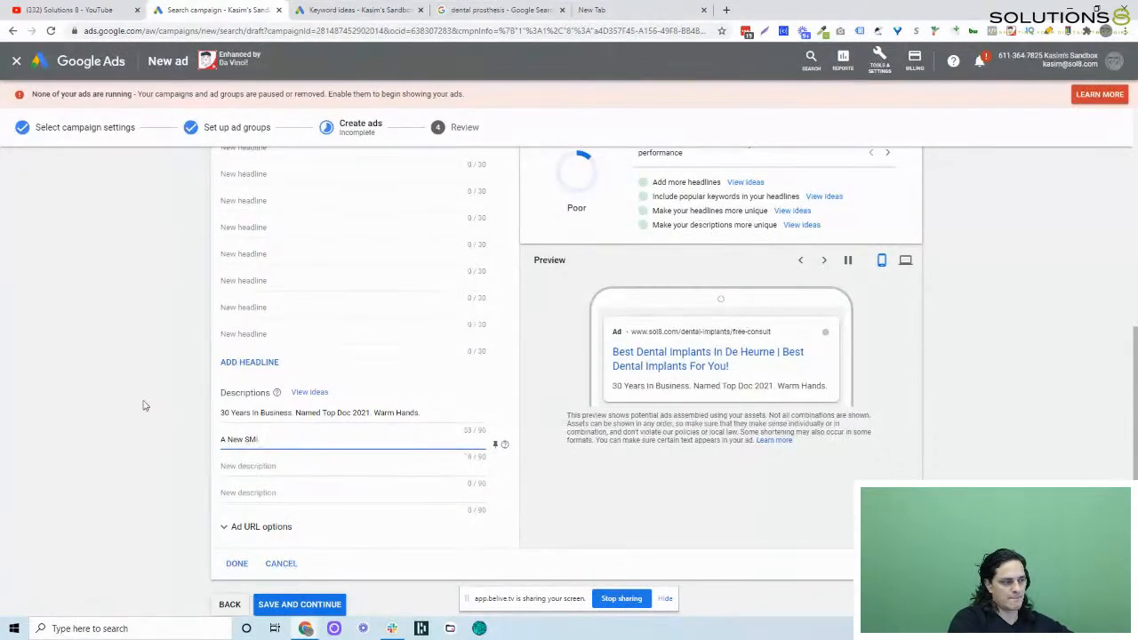
type("lele Is")
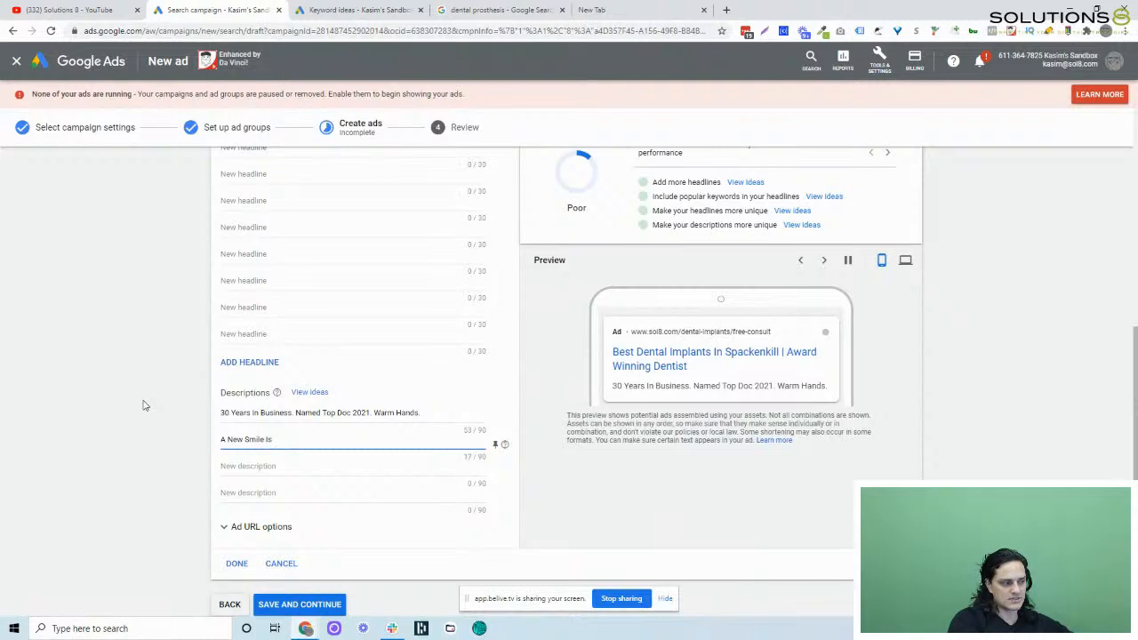
type(" A New You")
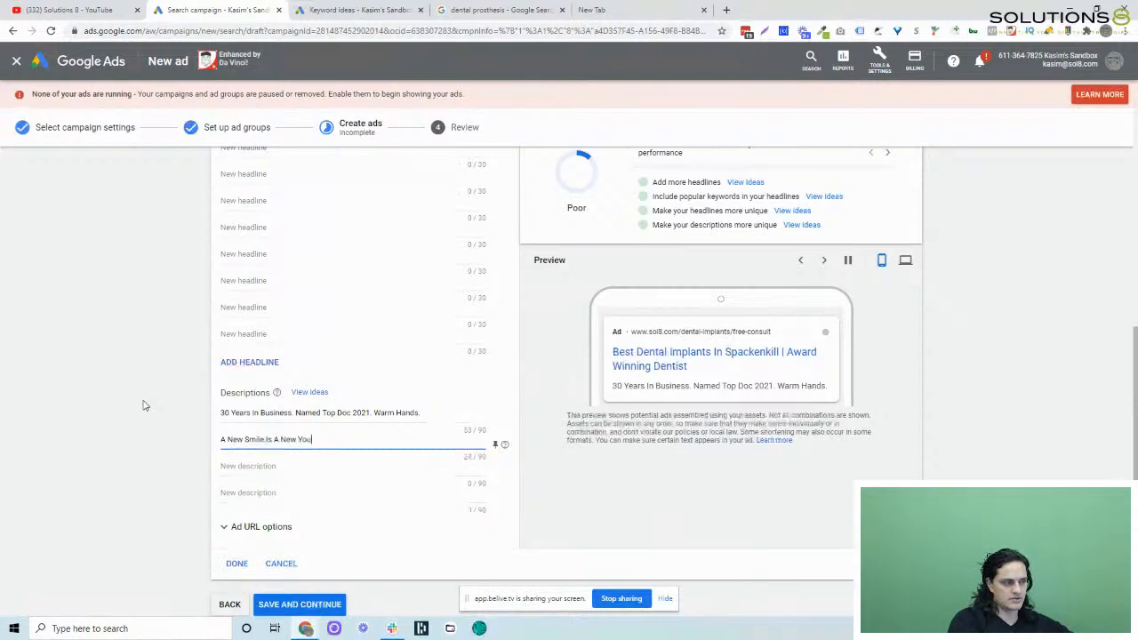
type("! Stop Being ")
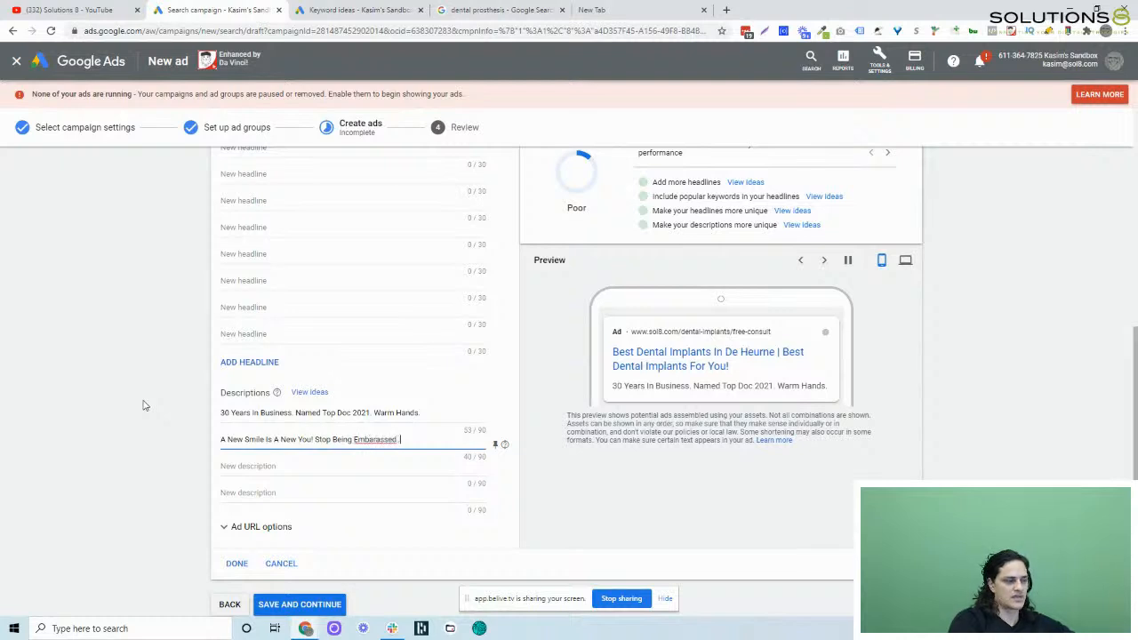
type("Embarassed.")
right_click(364, 439)
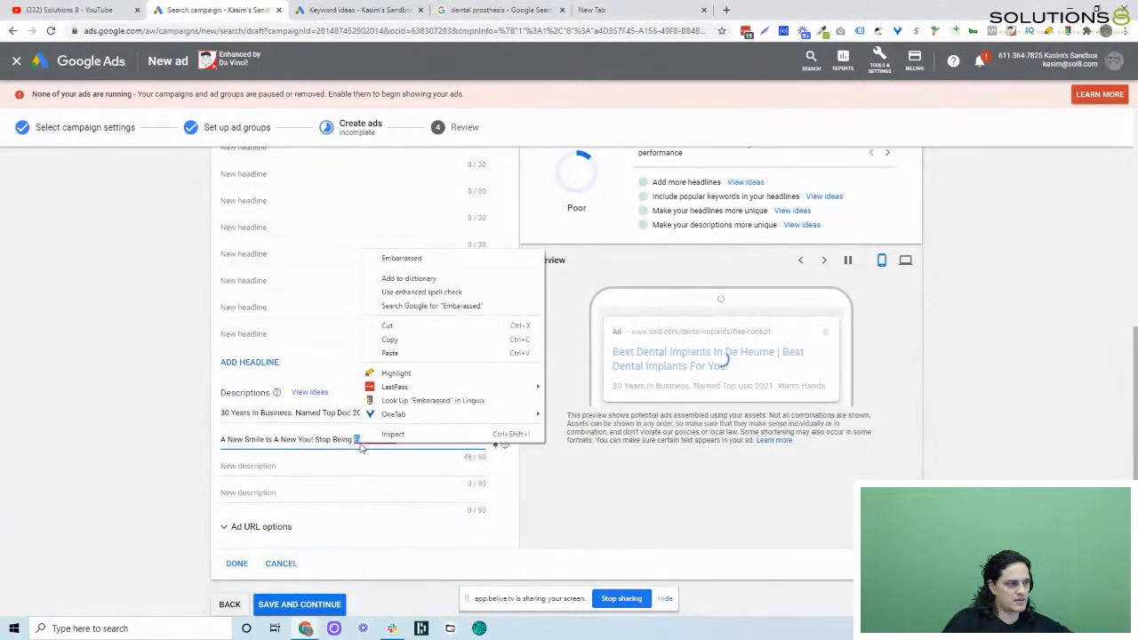
left_click(426, 260)
Look over the ad's headlines and descriptions and expand the Ad URL options
scroll(223, 448, "down", 1)
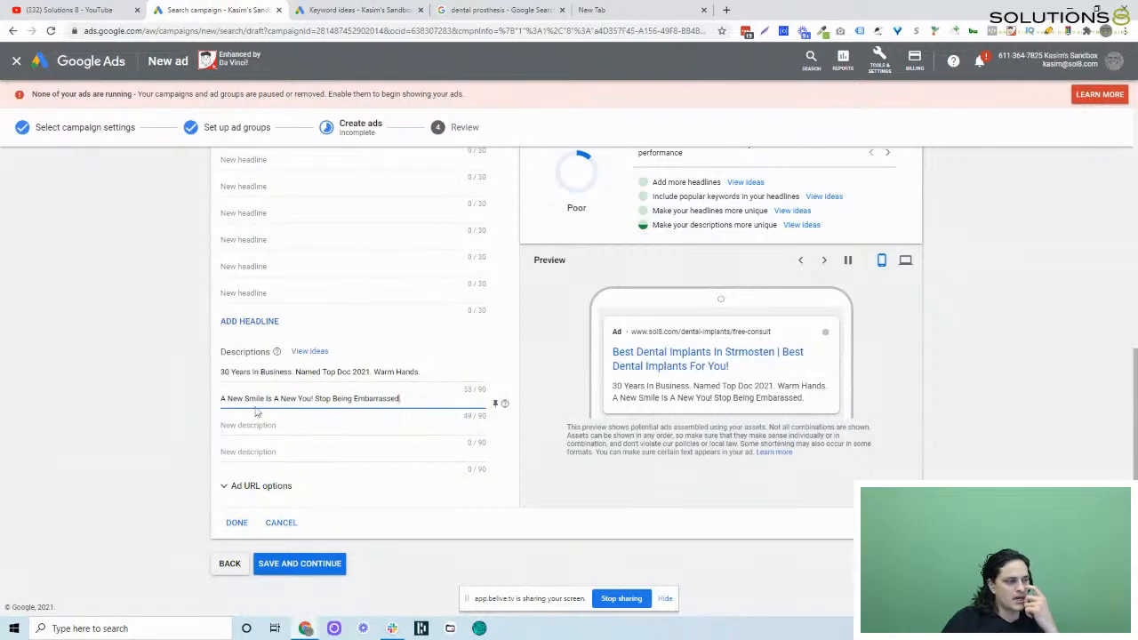
scroll(288, 293, "up", 3)
scroll(284, 412, "down", 3)
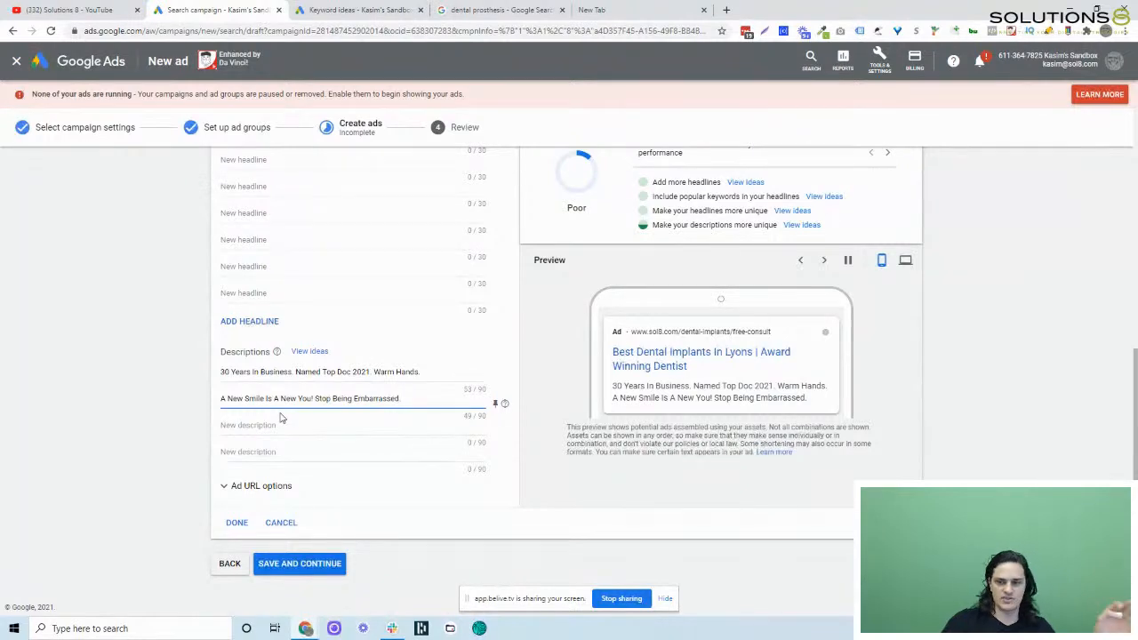
left_click(238, 486)
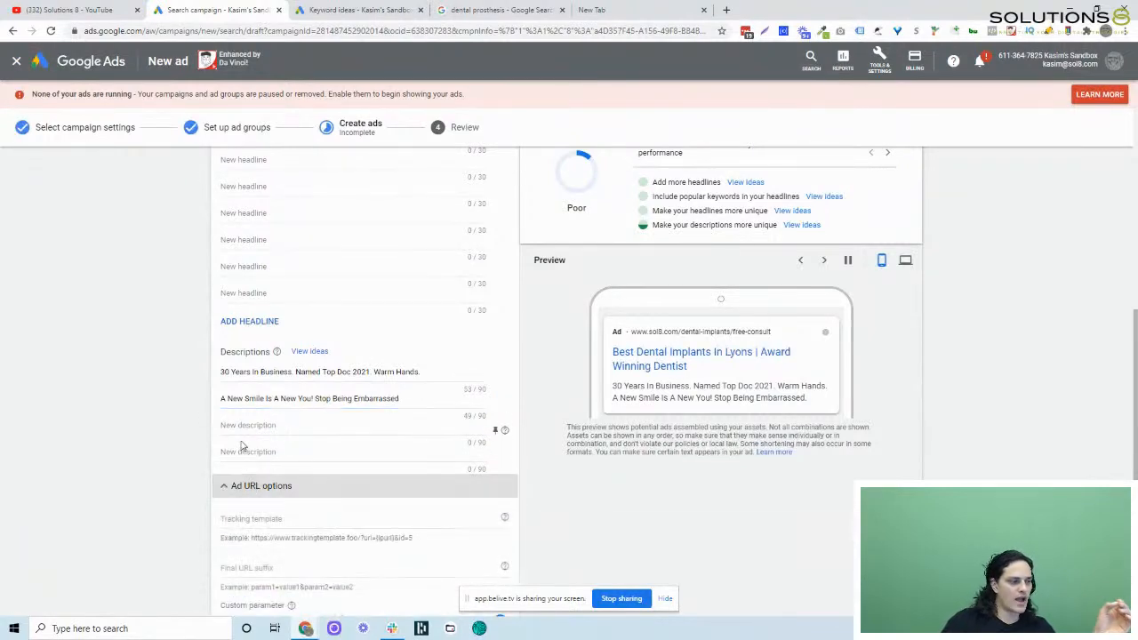
Collapse the Ad URL options, finish the ad and try to save and continue, choosing to fix the errors
scroll(267, 435, "down", 2)
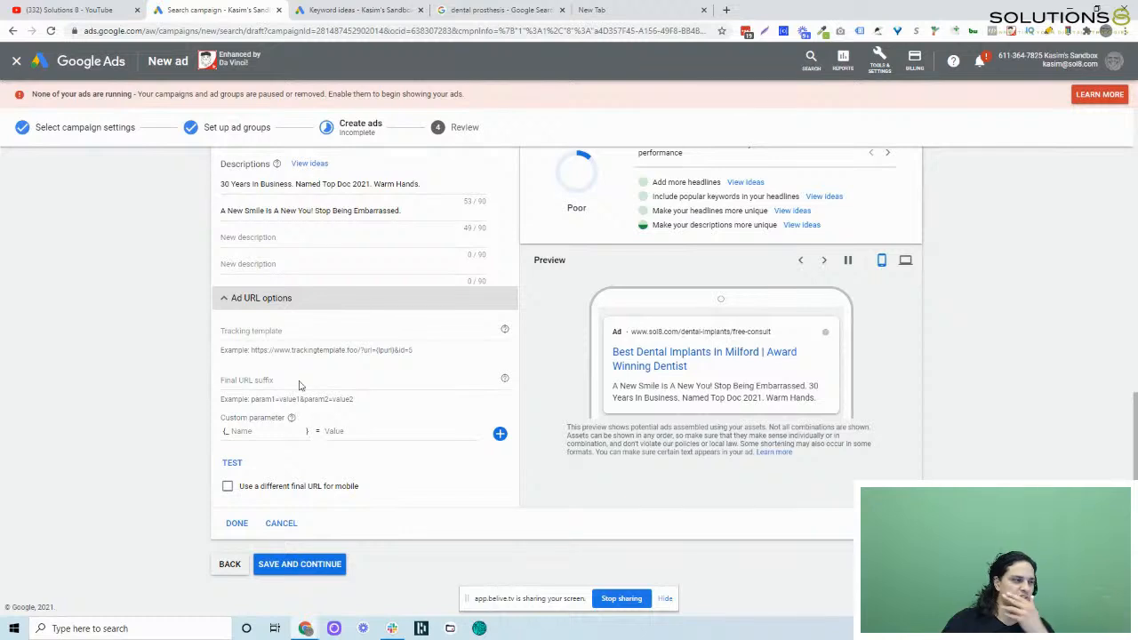
left_click(255, 300)
left_click(236, 521)
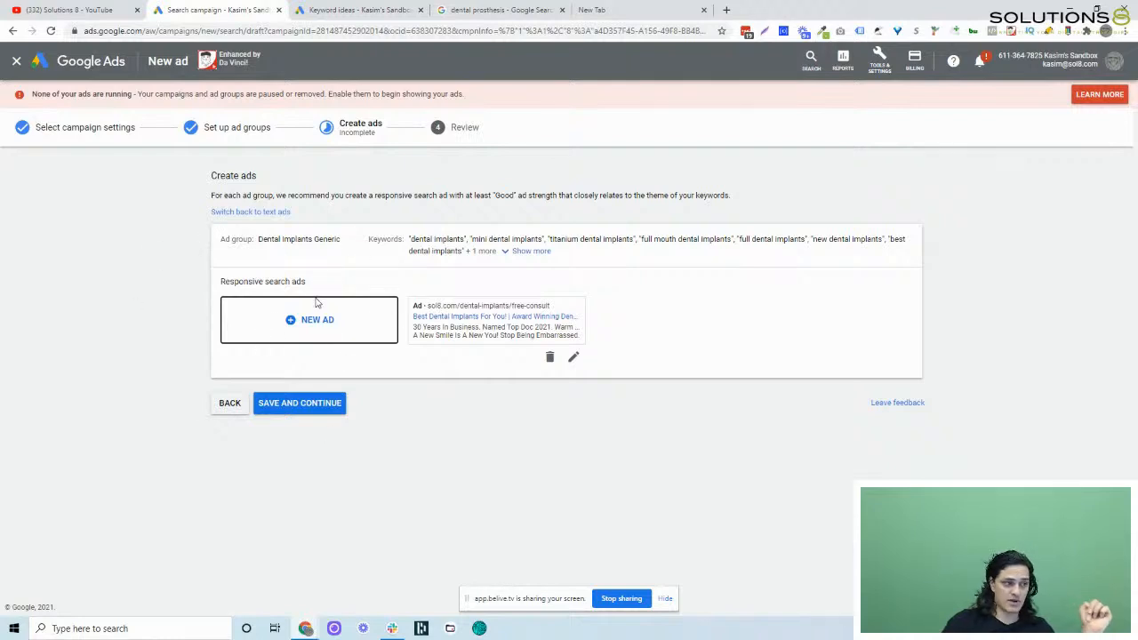
left_click(270, 406)
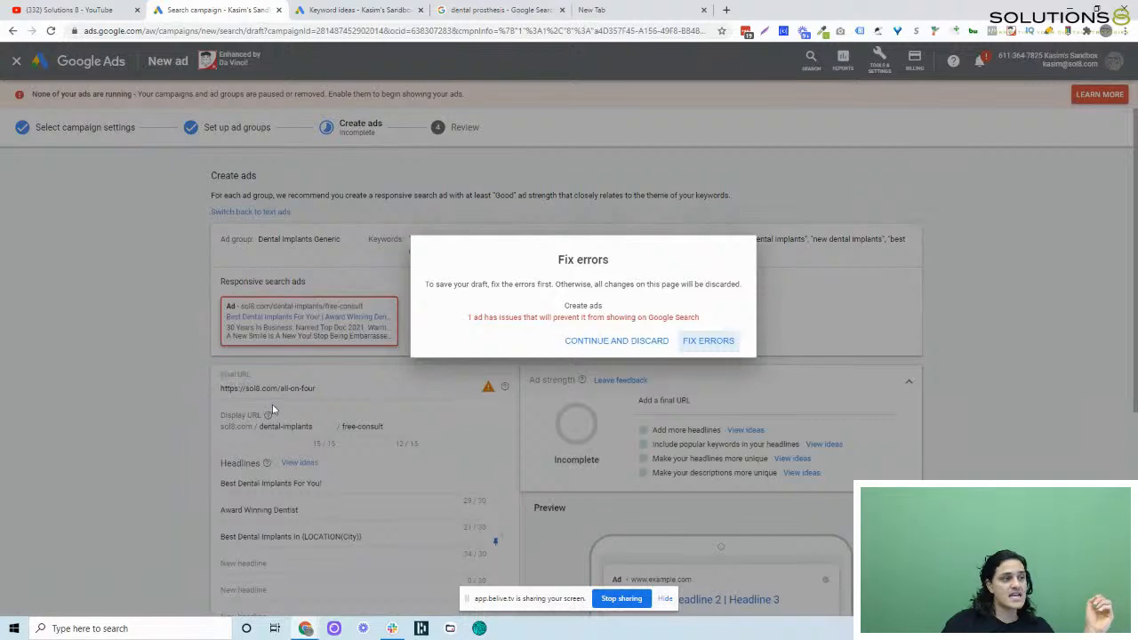
left_click(708, 345)
Add "Dental Implants Aren't Scary" as the fourth headline, and save the ad to continue to the review
scroll(409, 399, "down", 3)
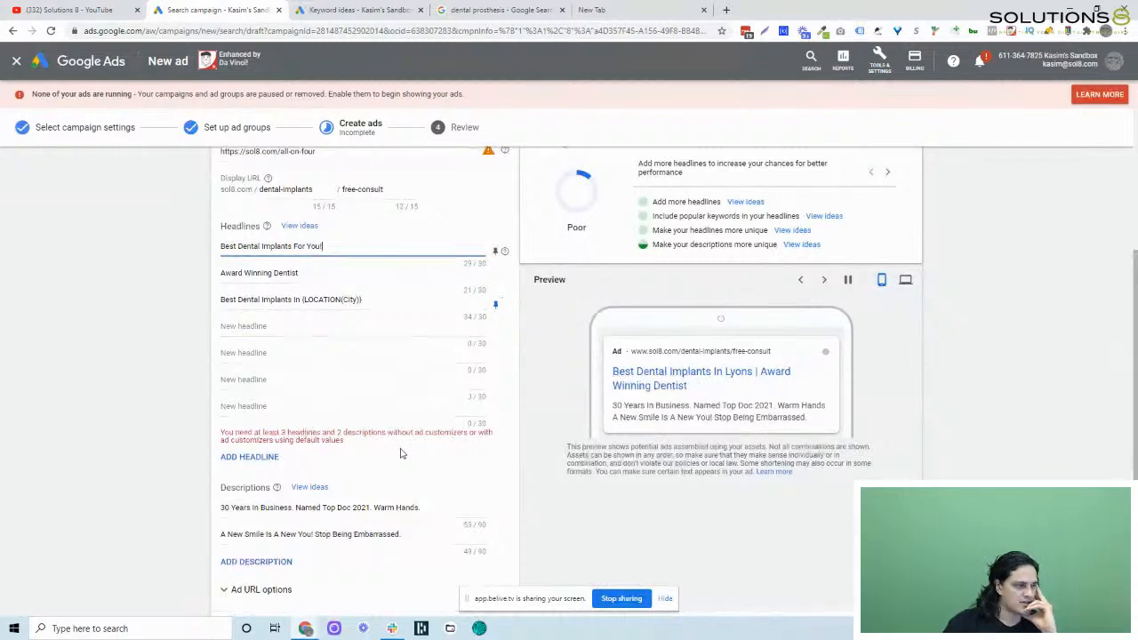
left_click(381, 326)
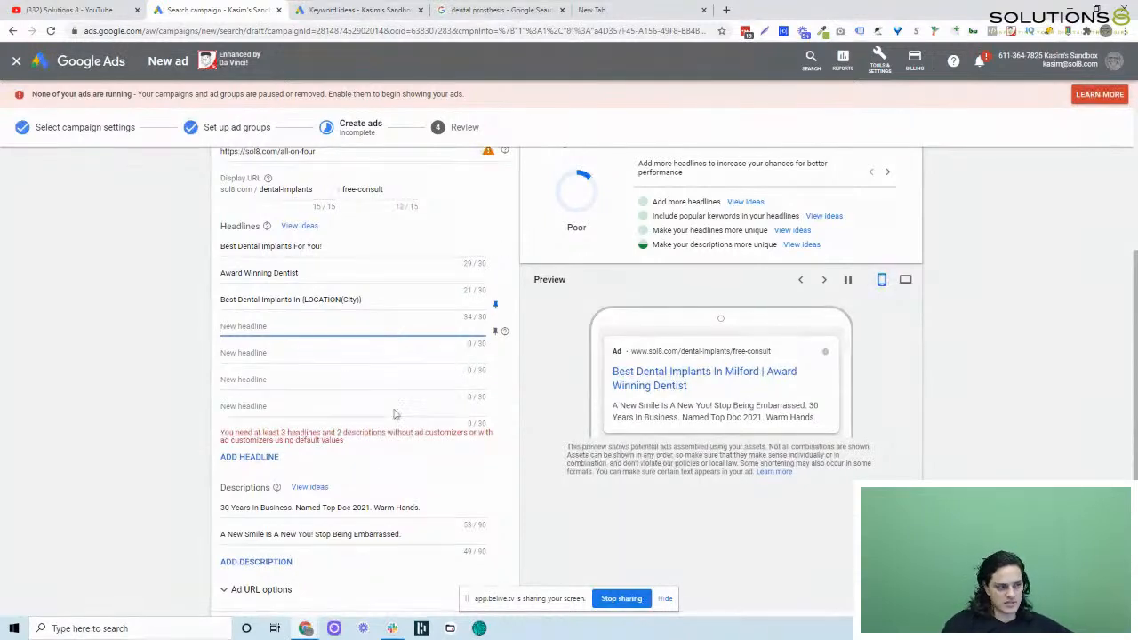
scroll(333, 409, "down", 2)
scroll(336, 445, "up", 2)
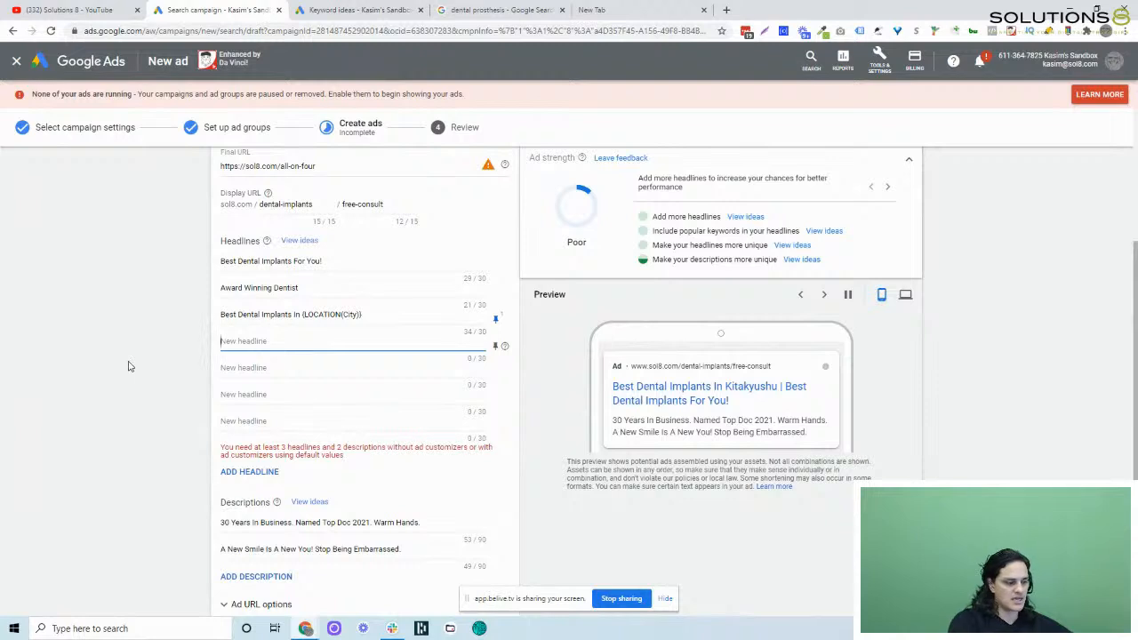
type("A")
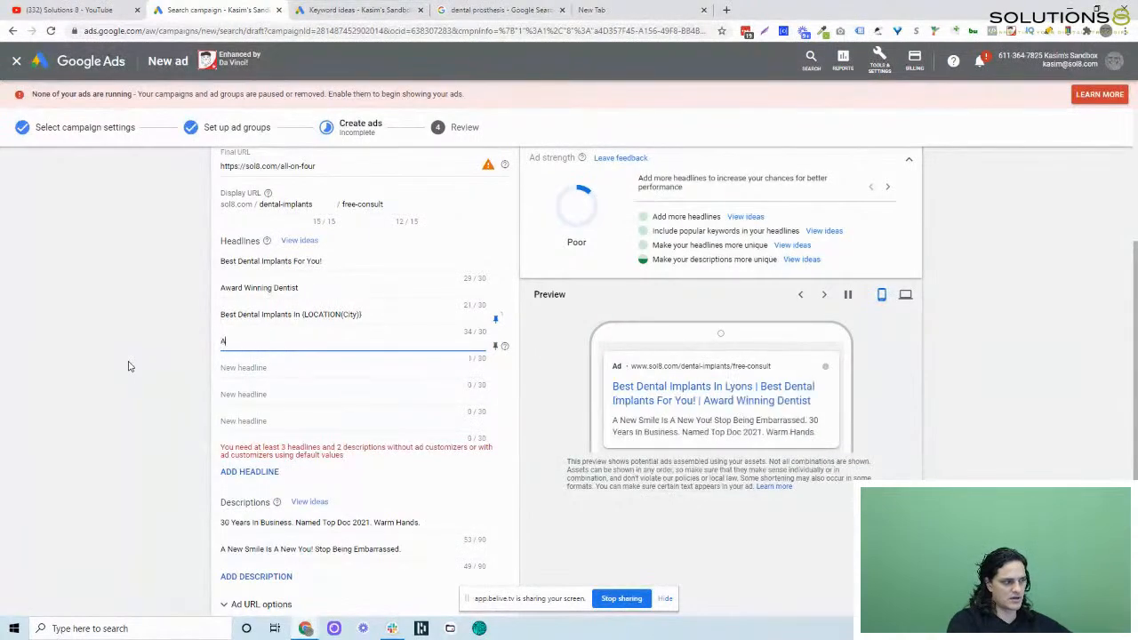
key("BackSpace")
type("Dental")
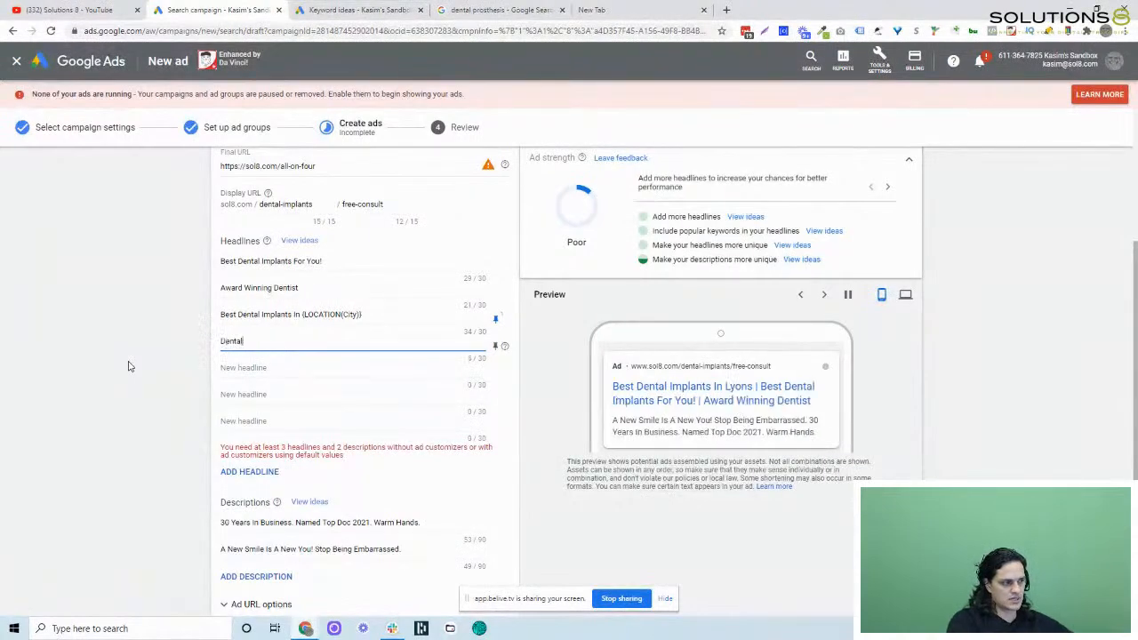
type(" Implants ")
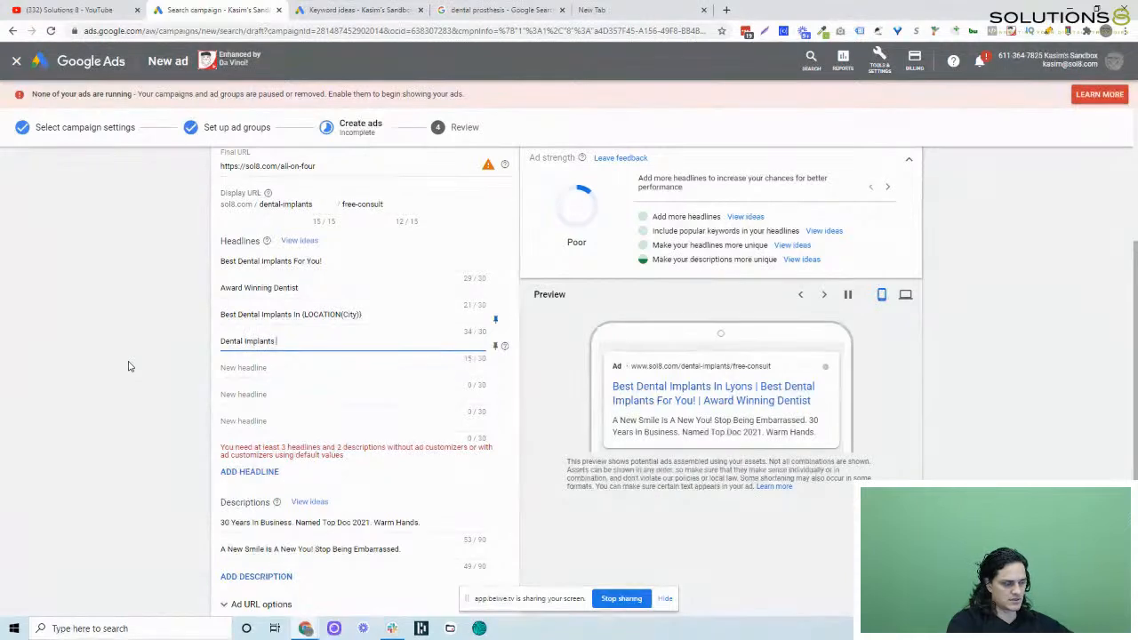
type("Aren't Scary")
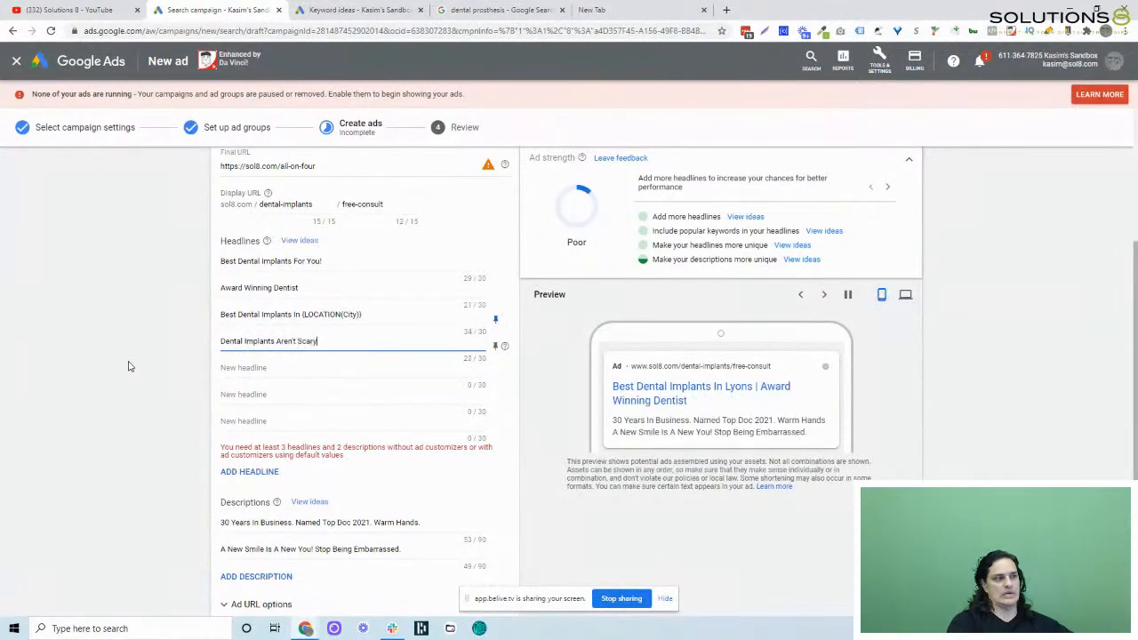
scroll(178, 418, "down", 3)
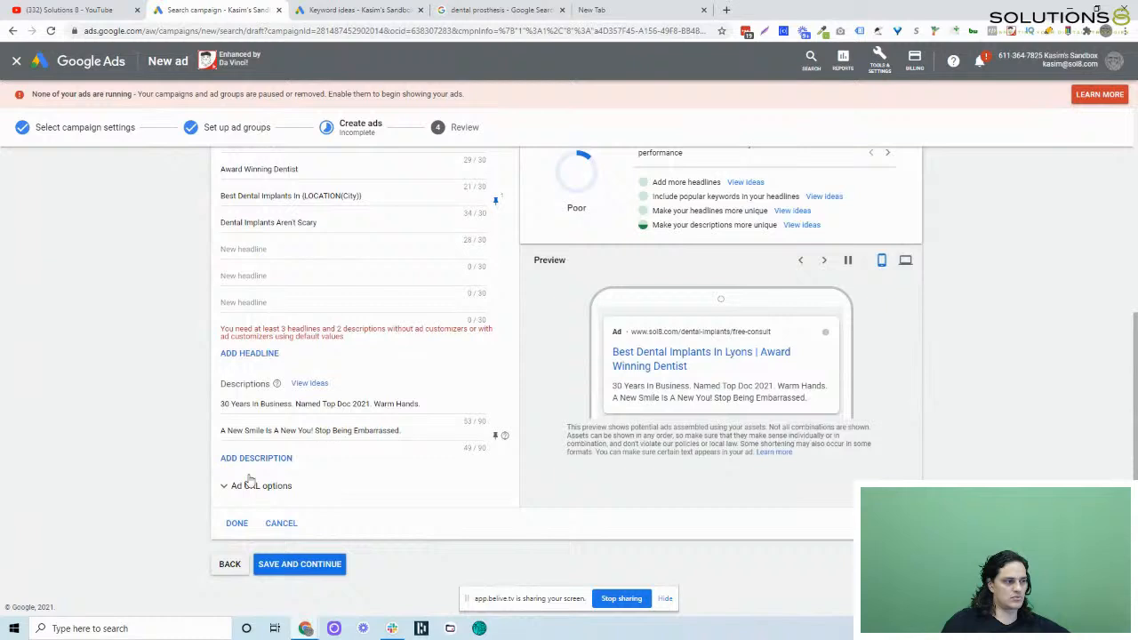
left_click(279, 564)
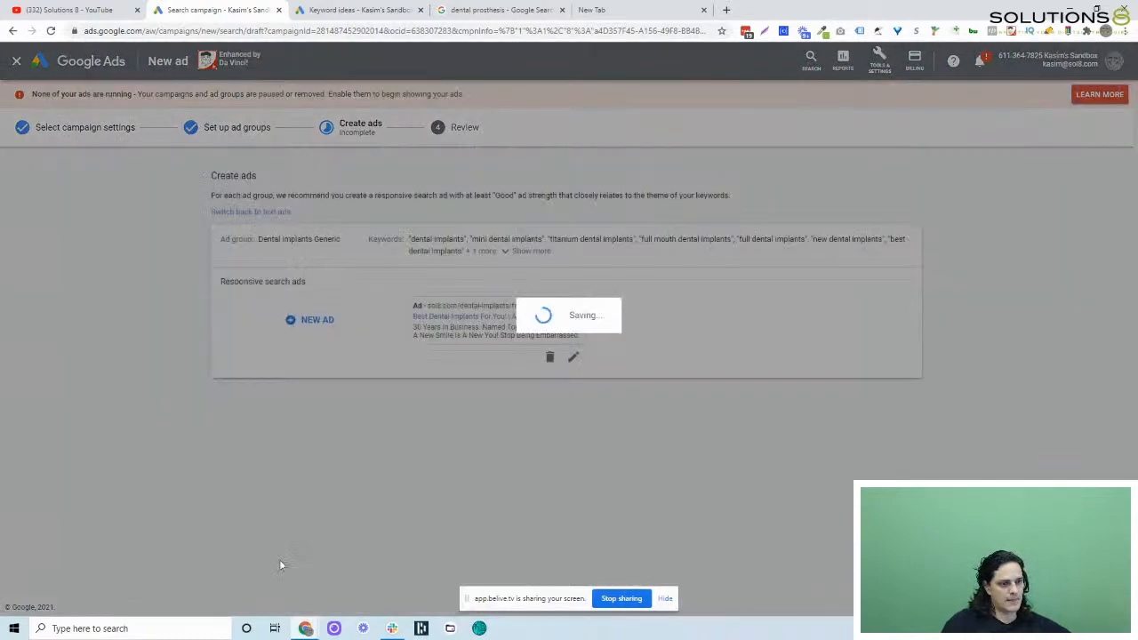